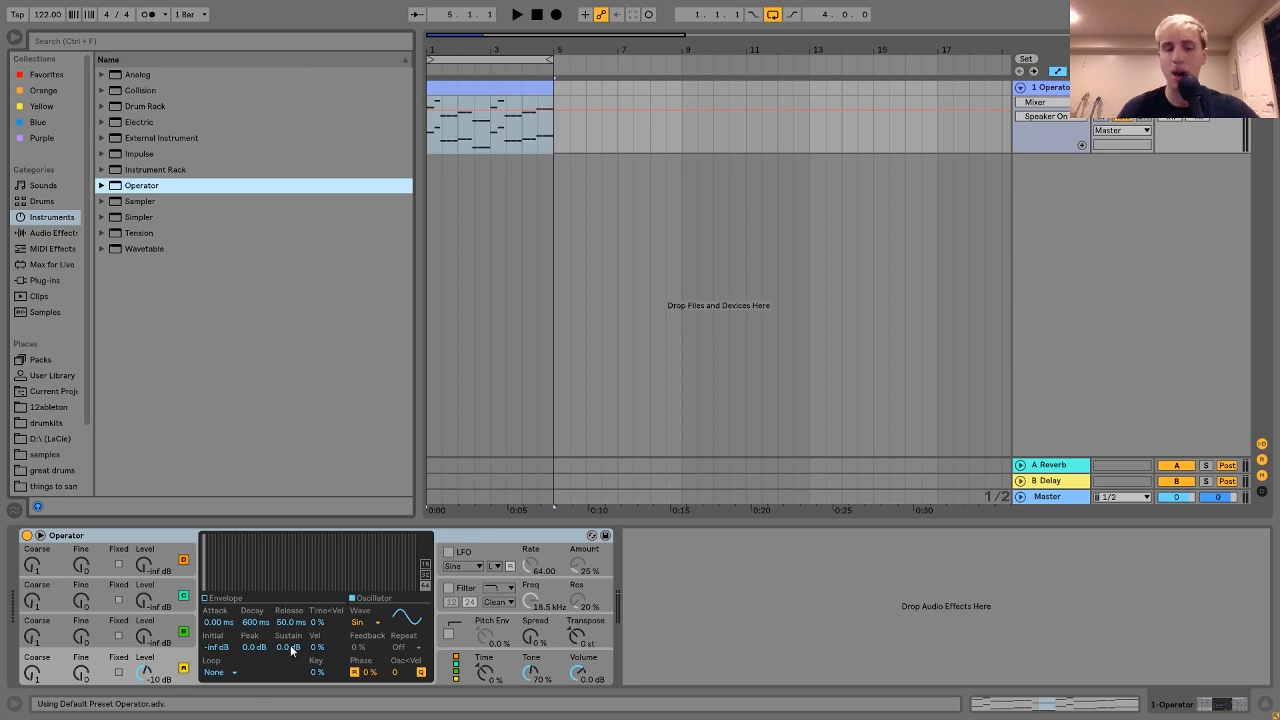
Set oscillator A's envelope sustain to -inf dB and its decay to 4.55 s, and audition the clip.
{"action": "left_click_drag", "start_coordinate": [286, 646], "coordinate": [286, 712]}
{"action": "left_click_drag", "start_coordinate": [262, 624], "coordinate": [262, 585]}
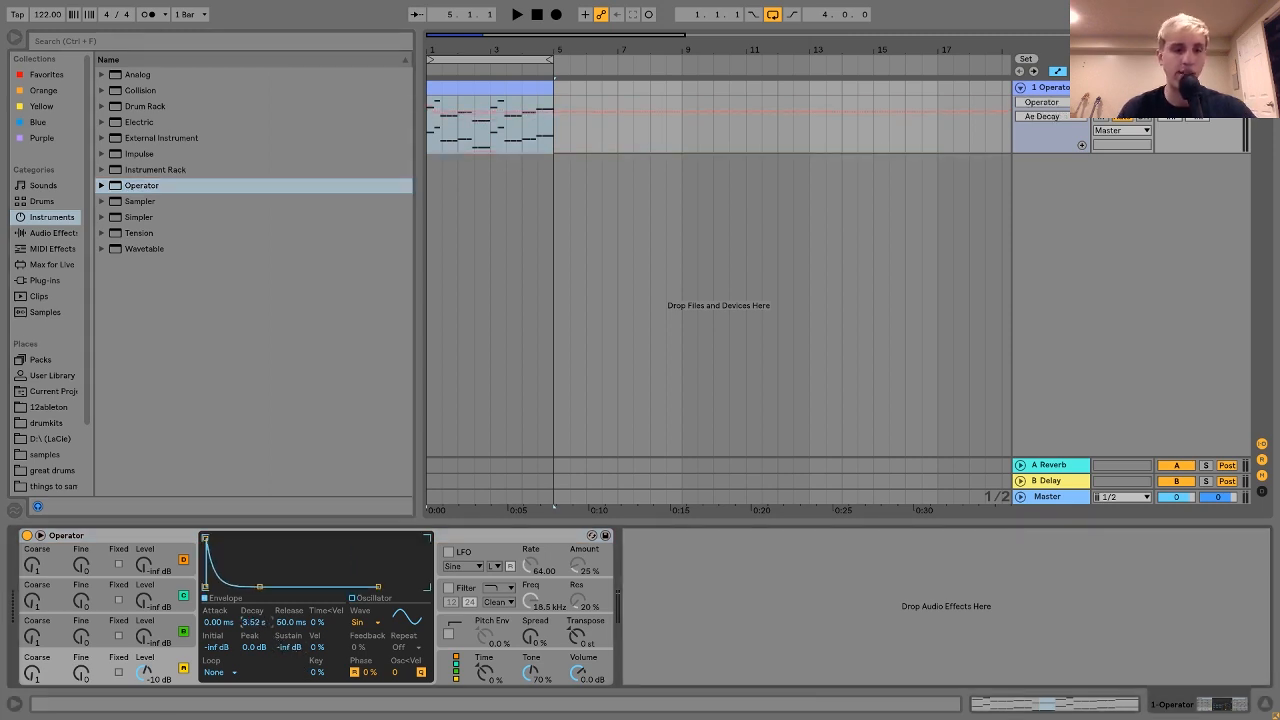
{"action": "key", "text": "space"}
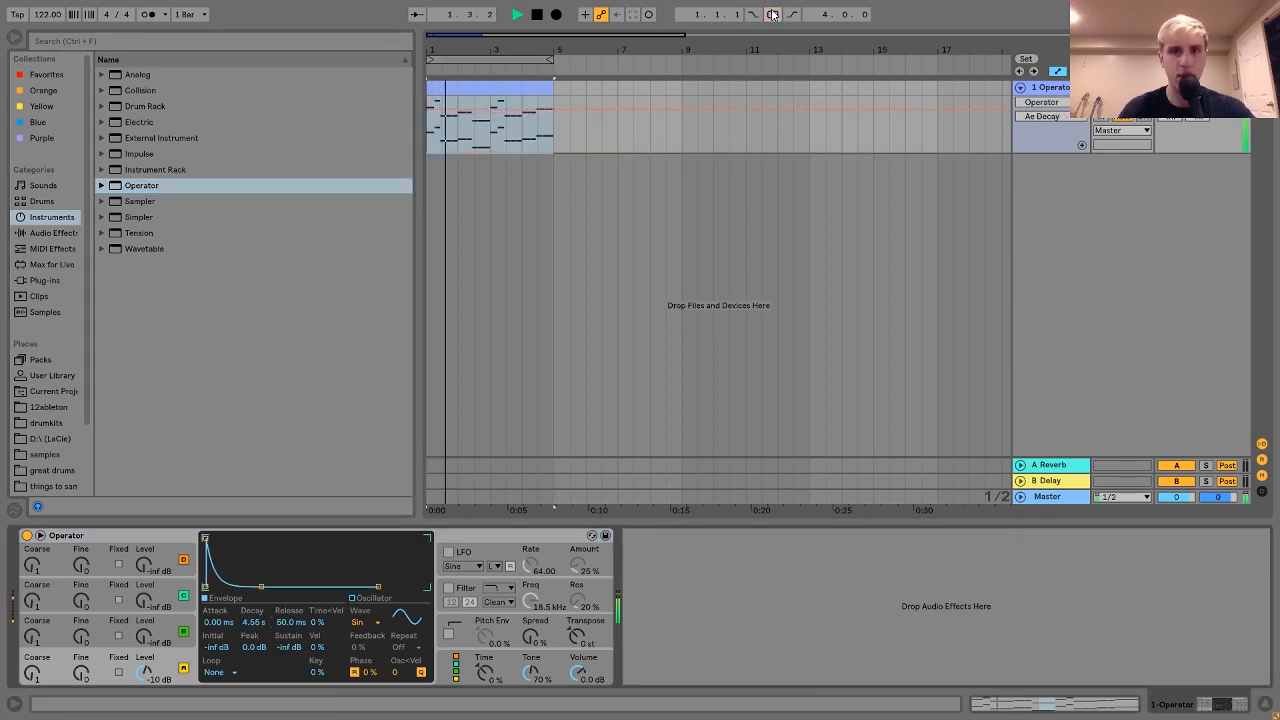
{"action": "left_click", "coordinate": [1176, 102]}
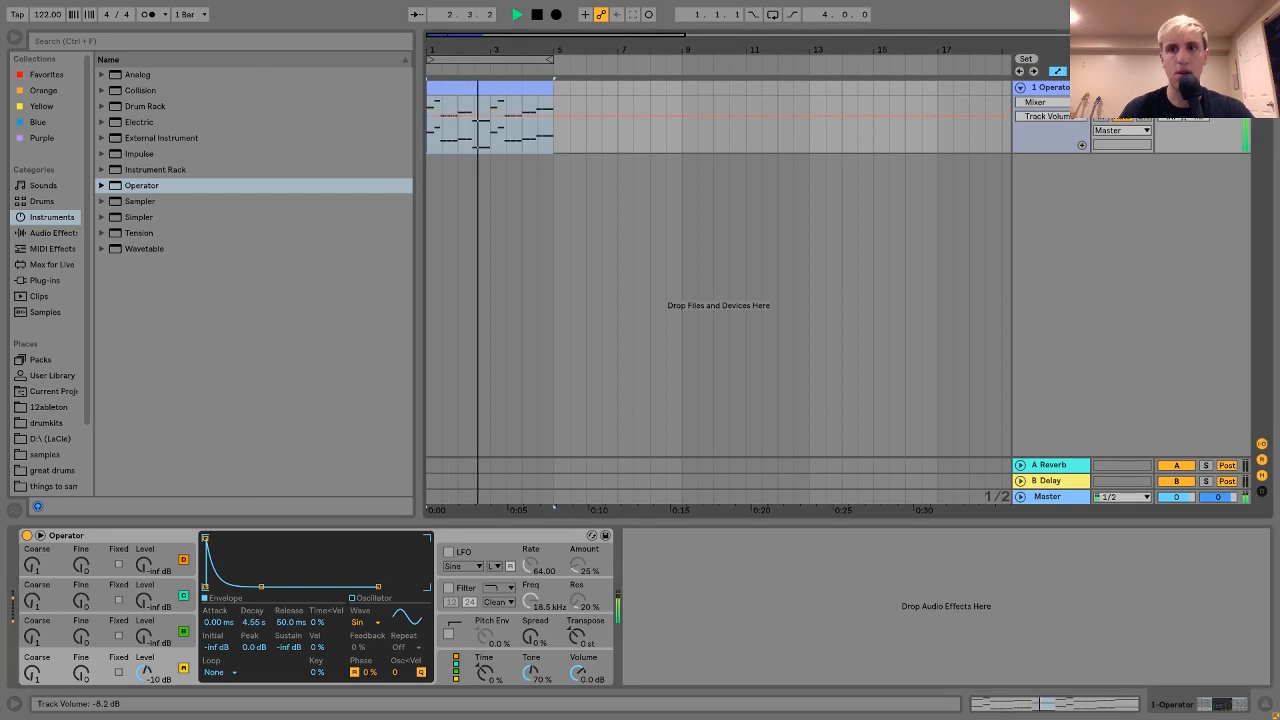
{"action": "key", "text": "space"}
Open the MIDI clip, try the upper notes of the first two bars an octave lower, and restore them.
{"action": "double_click", "coordinate": [539, 88]}
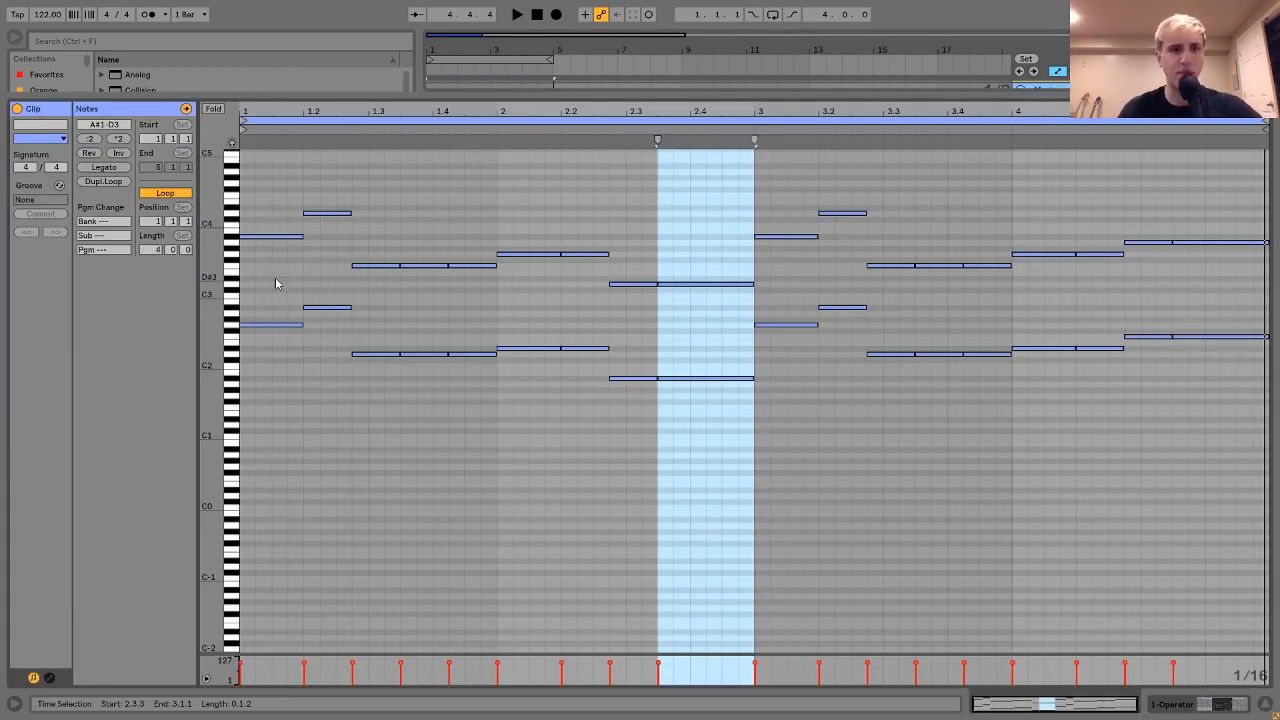
{"action": "left_click_drag", "start_coordinate": [277, 285], "coordinate": [673, 119]}
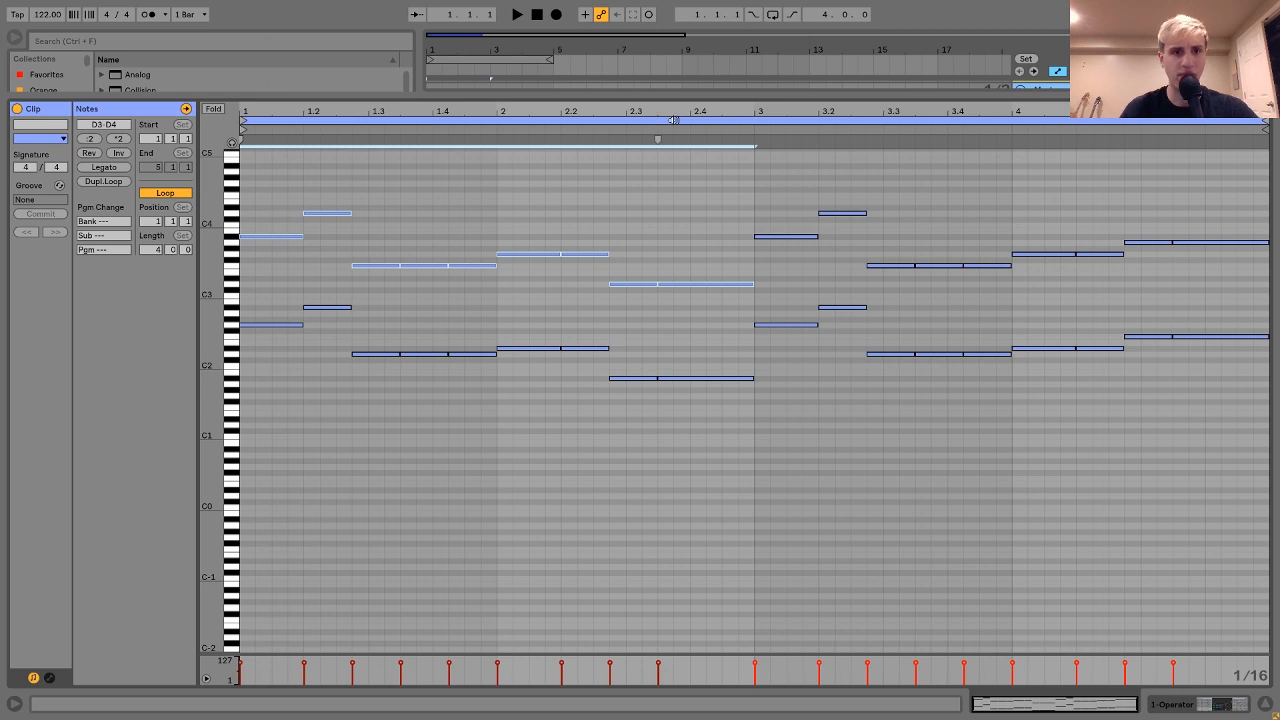
{"action": "key", "text": "shift+Down"}
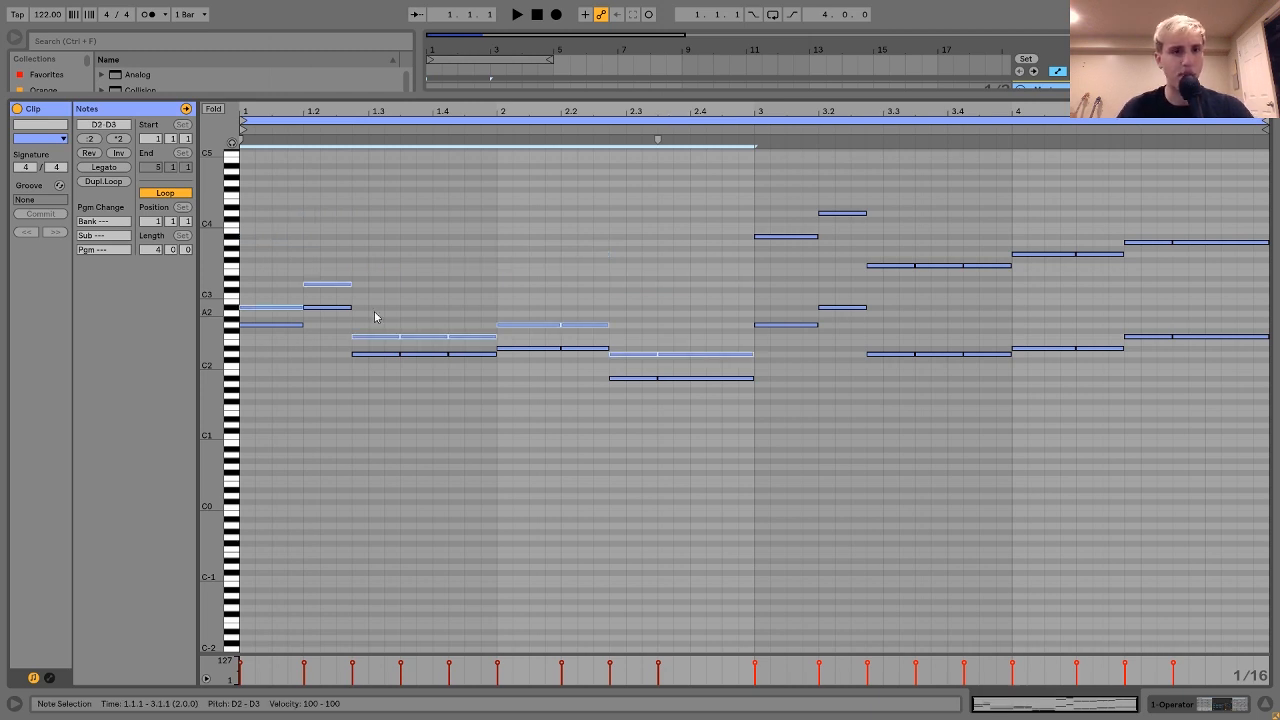
{"action": "key", "text": "shift+Up"}
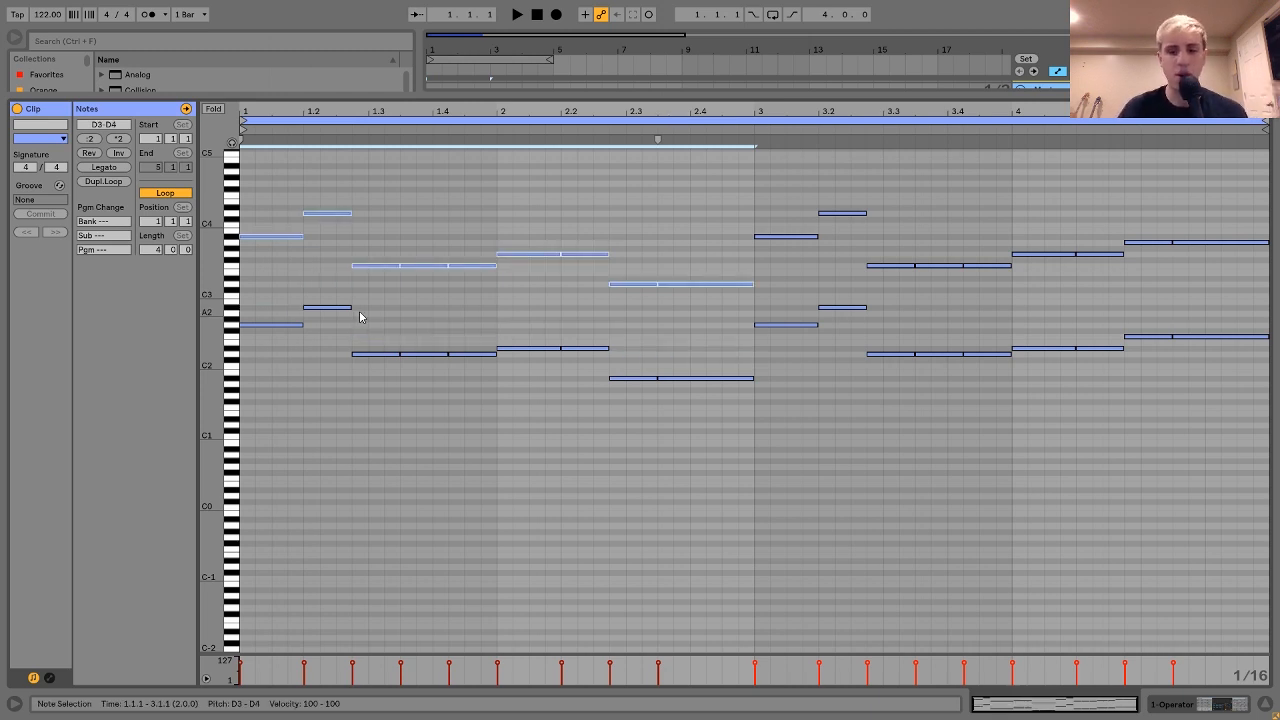
{"action": "key", "text": "shift+Down"}
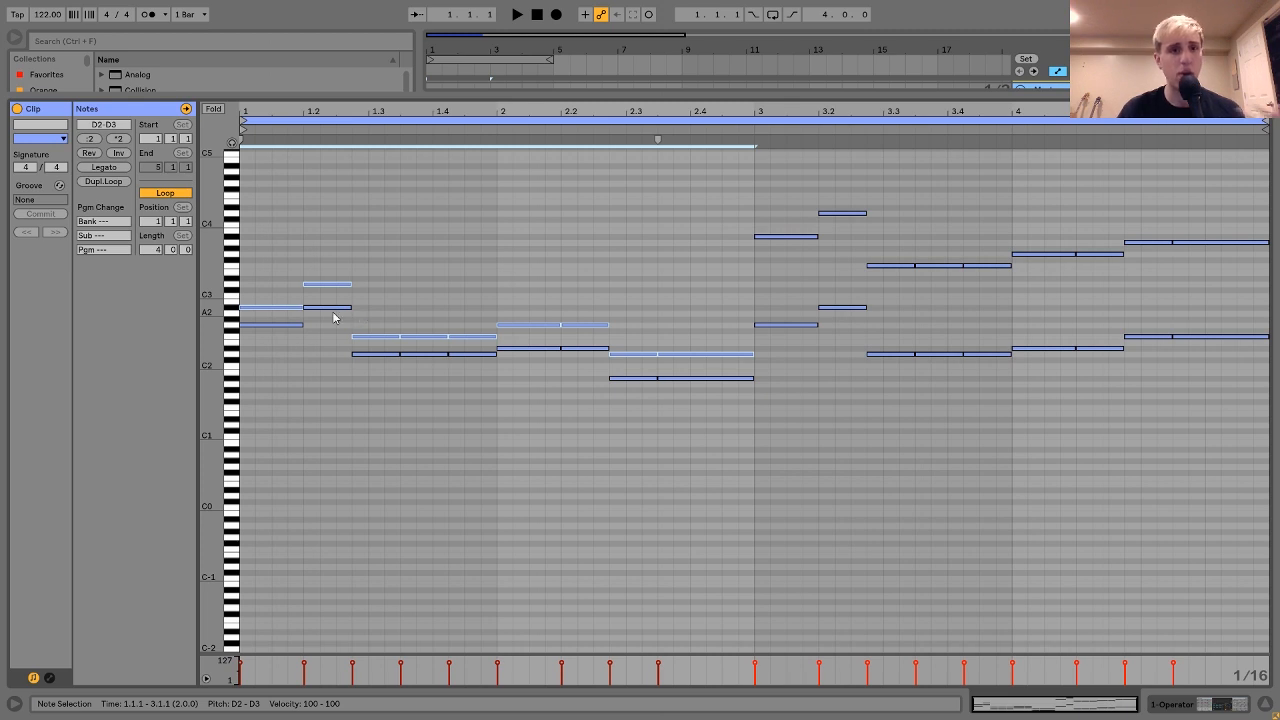
{"action": "key", "text": "shift+Up"}
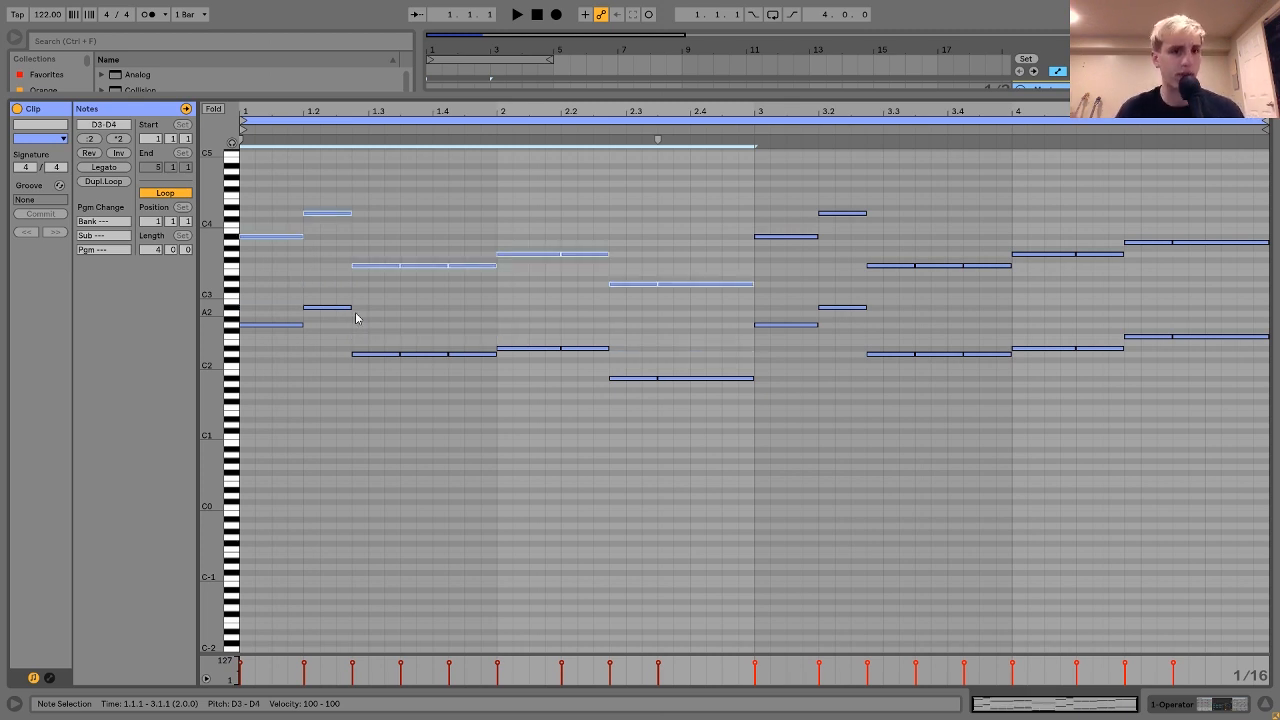
{"action": "key", "text": "space"}
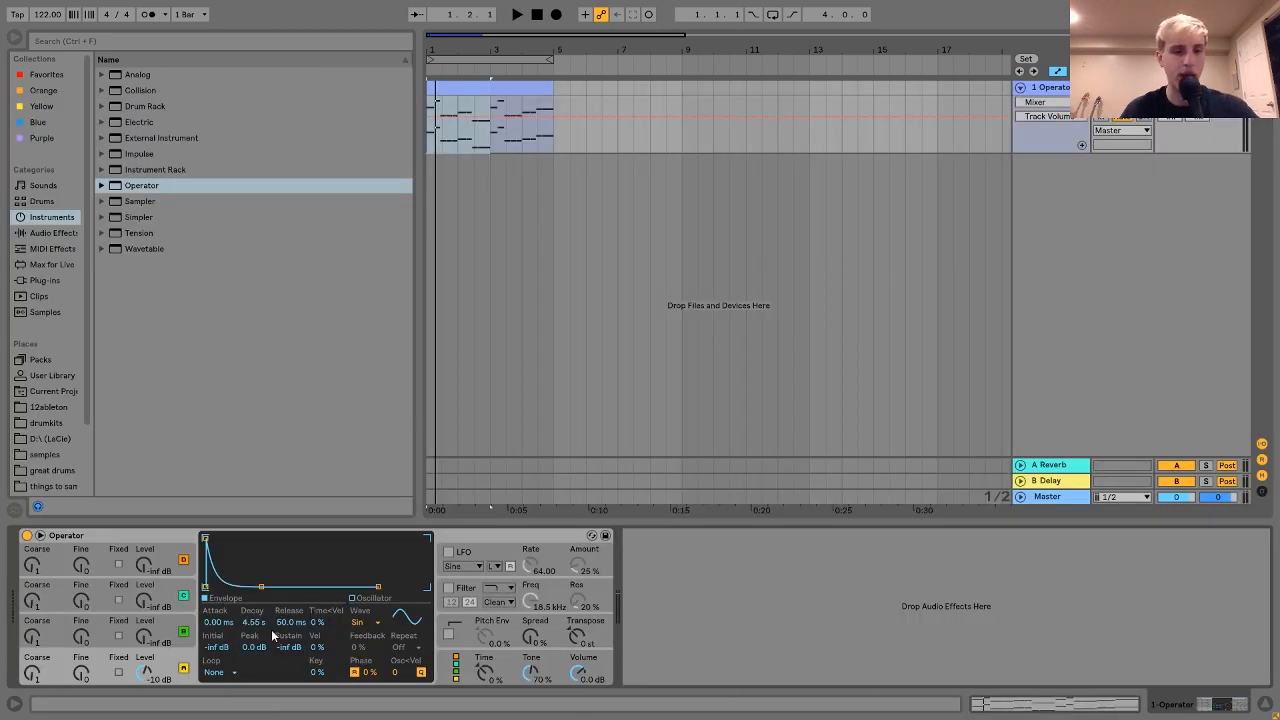
Set oscillator A's release to 80.1 ms and decay to 3.23 s, and loop the whole four-bar clip.
{"action": "left_click", "coordinate": [288, 623]}
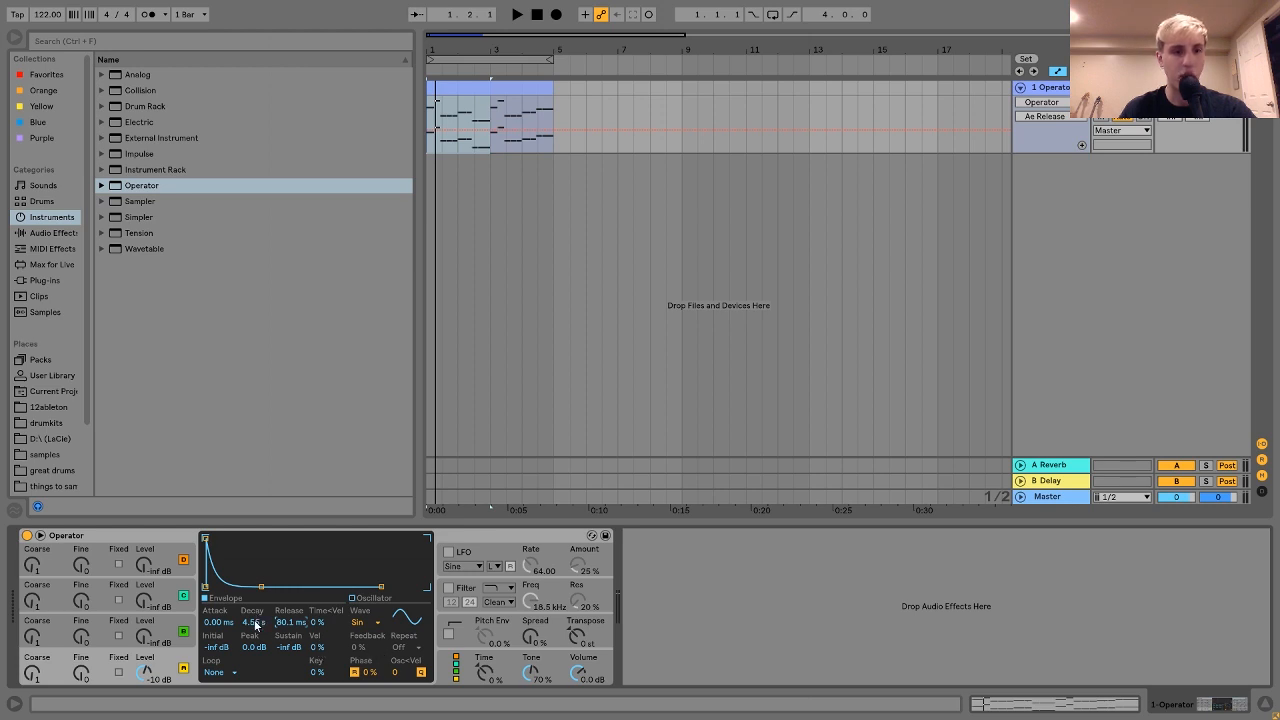
{"action": "left_click", "coordinate": [487, 88]}
{"action": "key", "text": "space"}
{"action": "key", "text": "ctrl+l"}
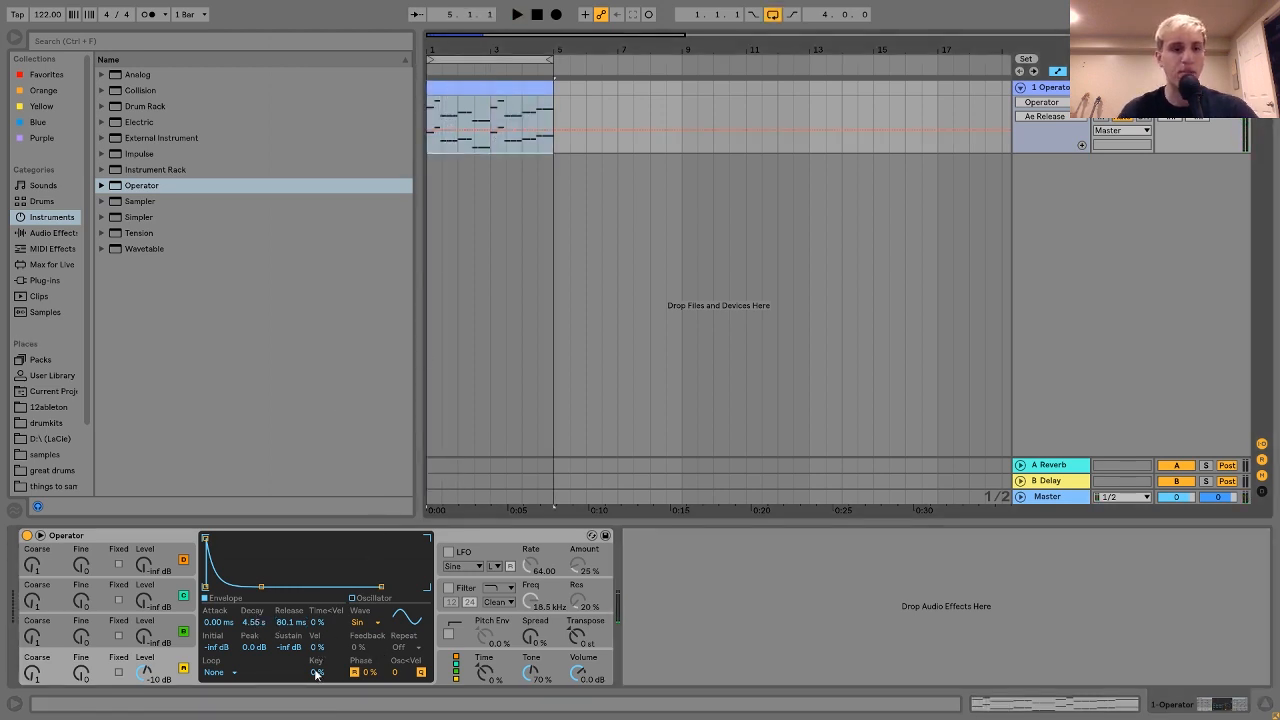
{"action": "left_click_drag", "start_coordinate": [250, 622], "coordinate": [243, 622]}
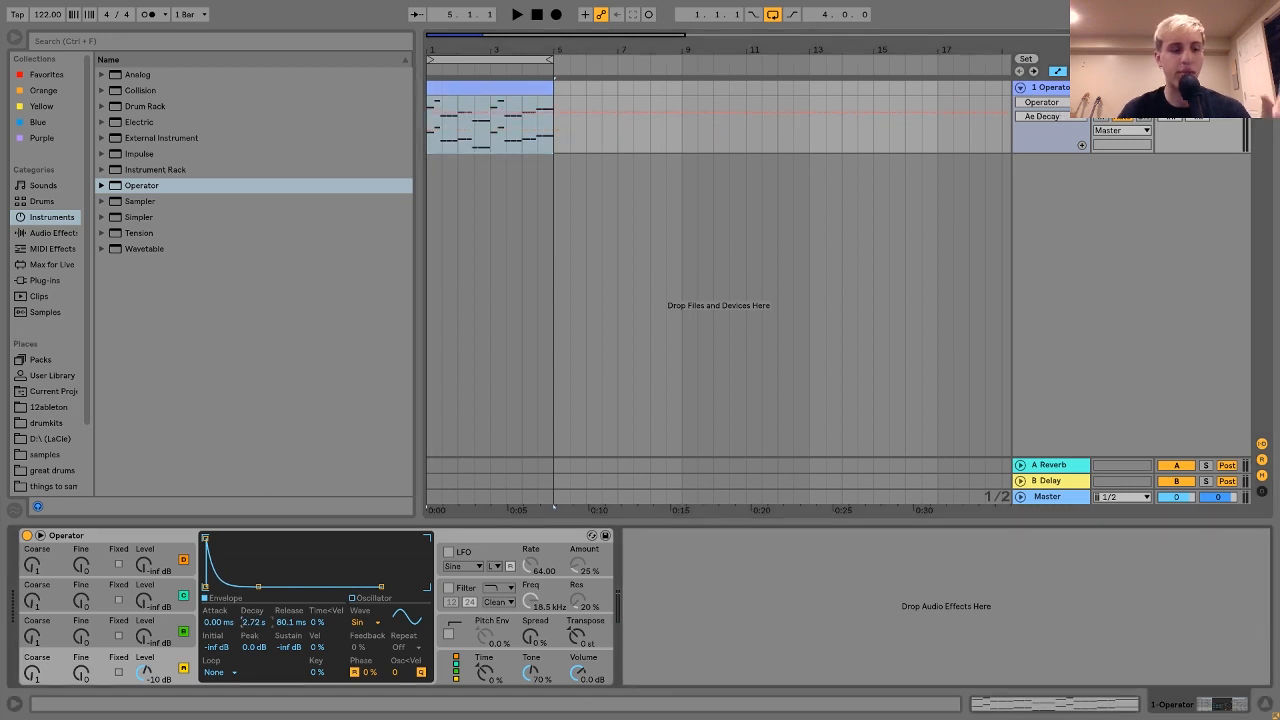
{"action": "left_click", "coordinate": [286, 622]}
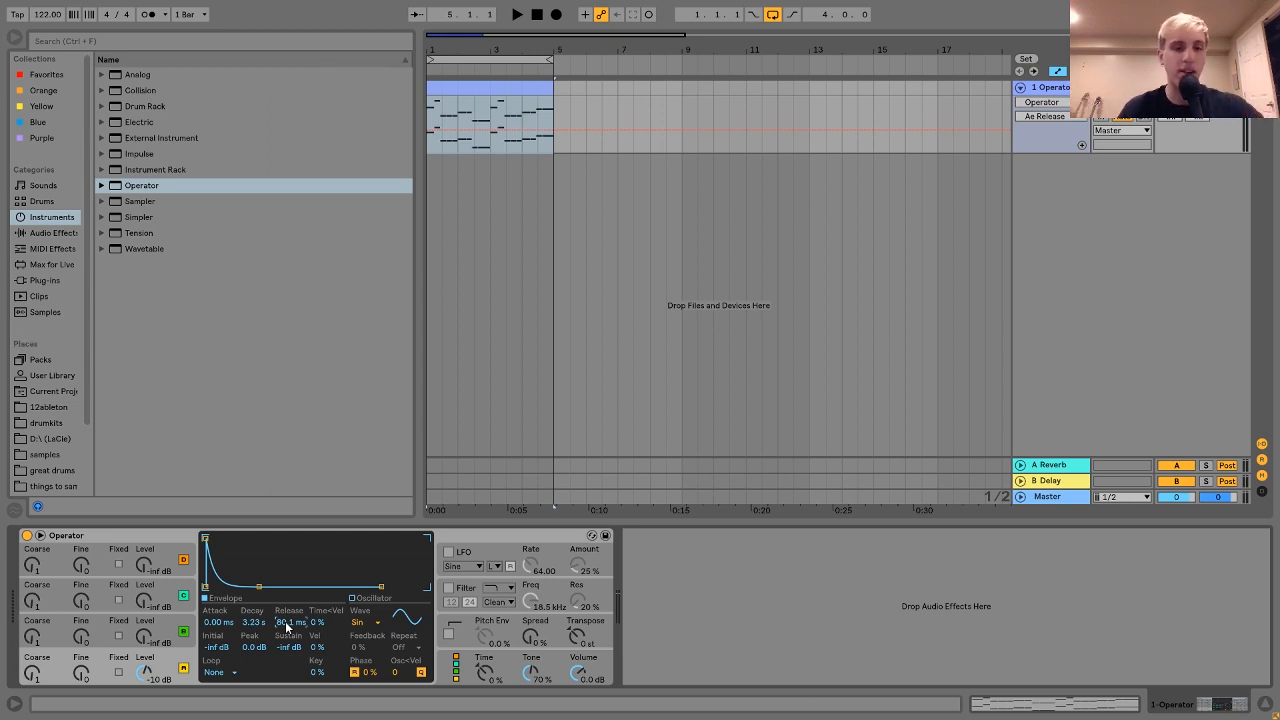
During loop playback, raise oscillator B's level to -19 dB and set oscillator A's coarse tuning to 0.5.
{"action": "key", "text": "space"}
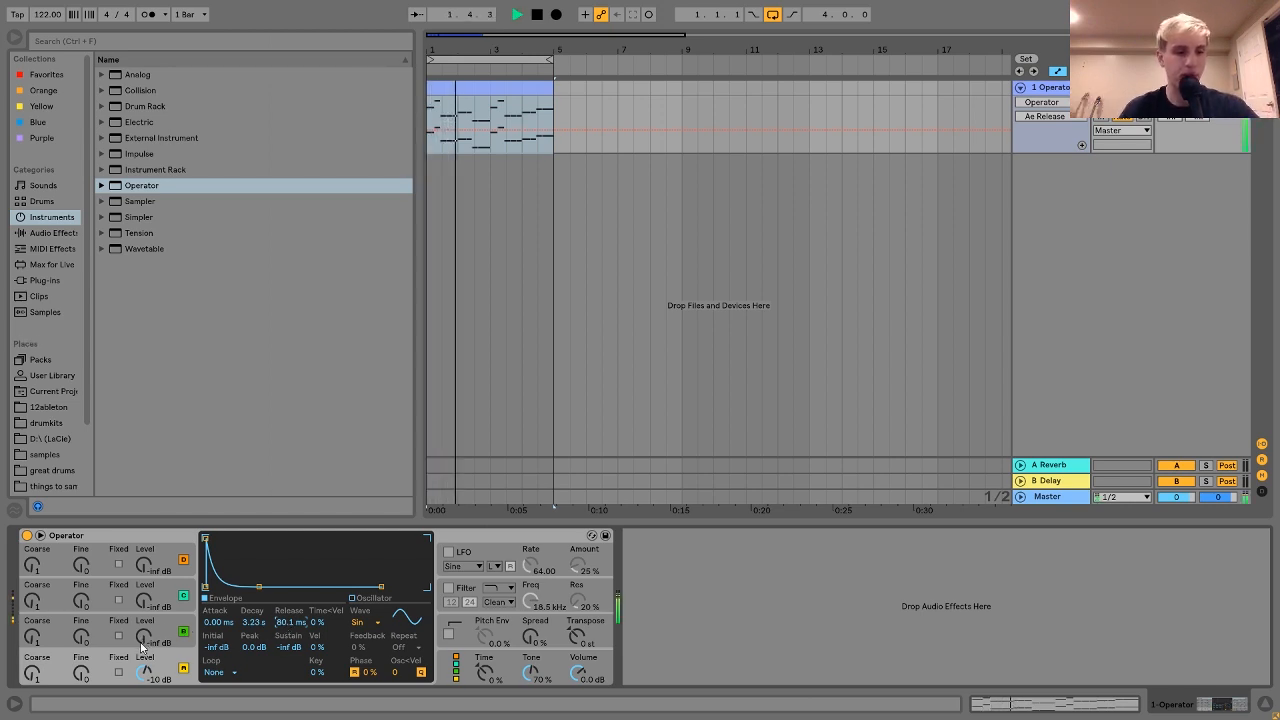
{"action": "left_click_drag", "start_coordinate": [141, 647], "coordinate": [145, 643]}
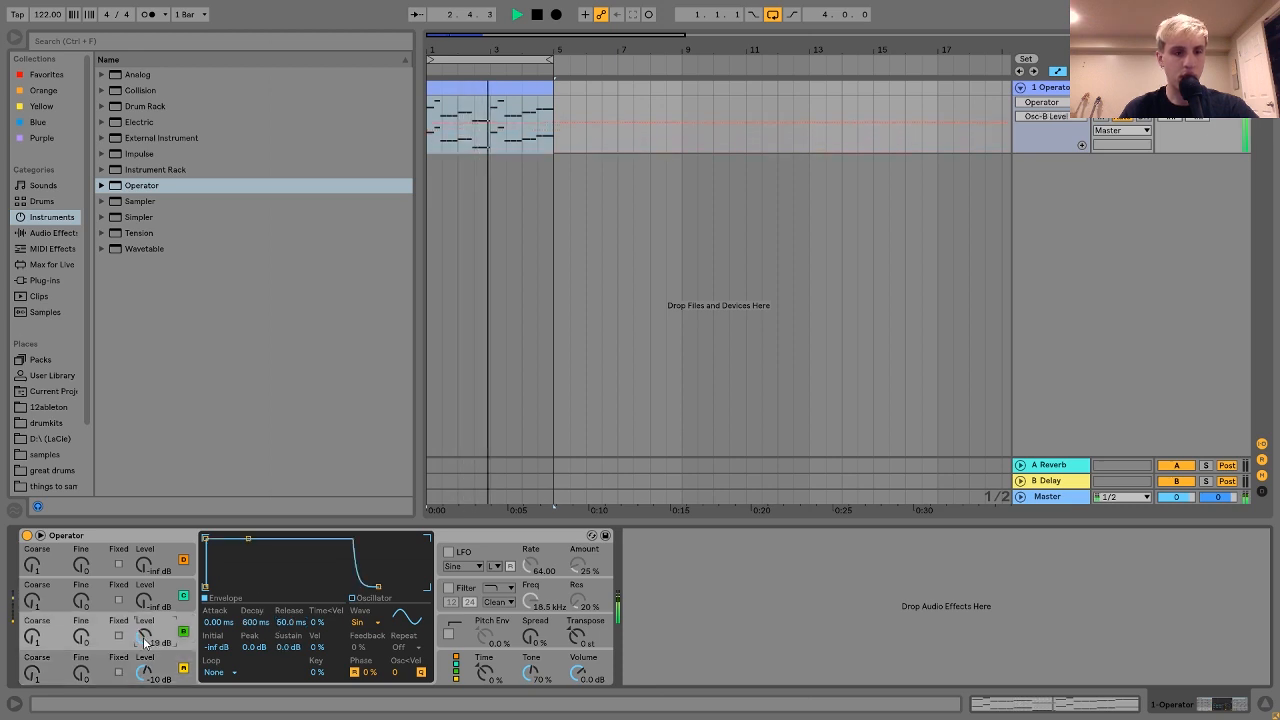
{"action": "left_click_drag", "start_coordinate": [33, 674], "coordinate": [33, 682]}
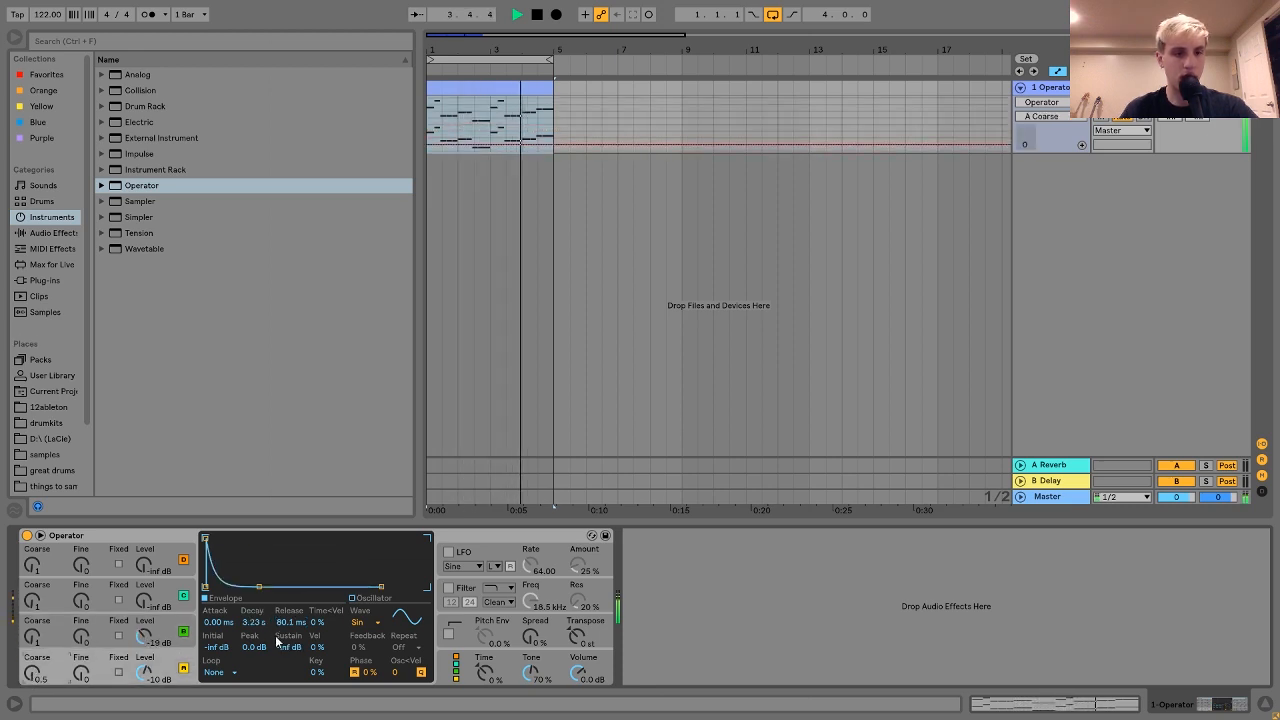
Shape oscillator B's envelope with -inf dB sustain, 5.41 s decay and 123 ms release while auditioning the loop.
{"action": "left_click", "coordinate": [144, 636]}
{"action": "left_click_drag", "start_coordinate": [288, 648], "coordinate": [288, 692]}
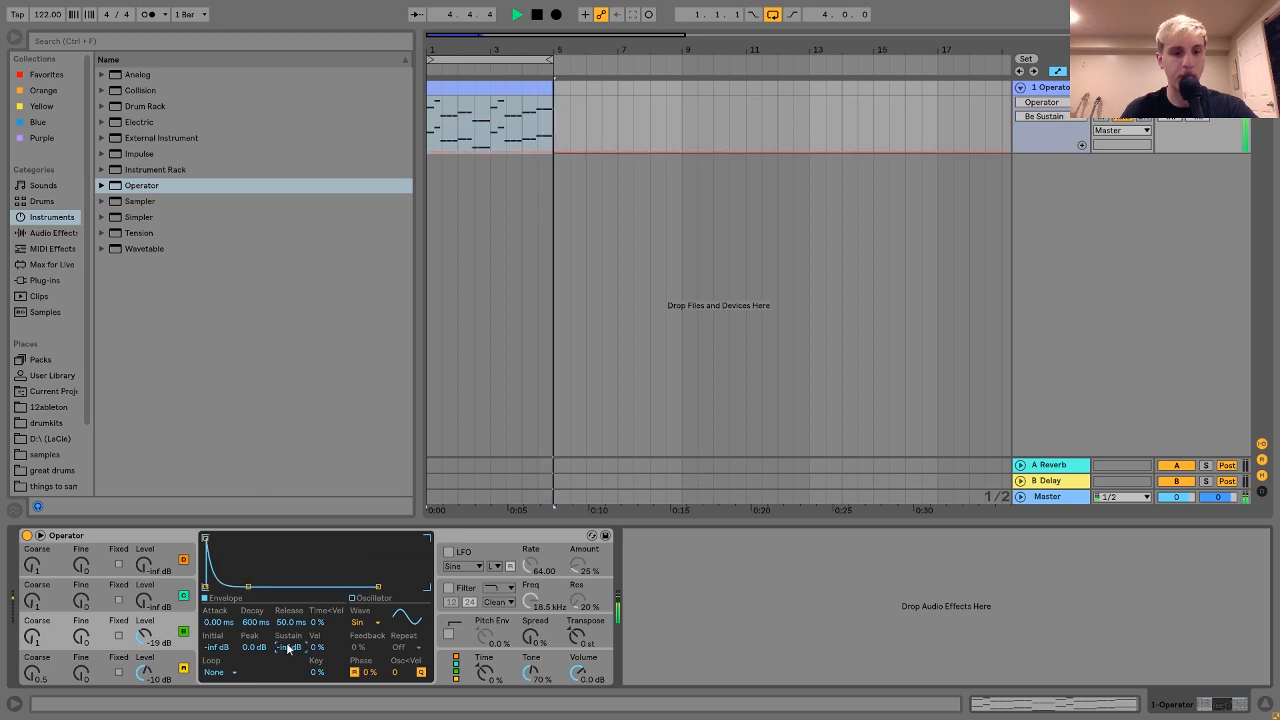
{"action": "left_click_drag", "start_coordinate": [254, 622], "coordinate": [287, 610]}
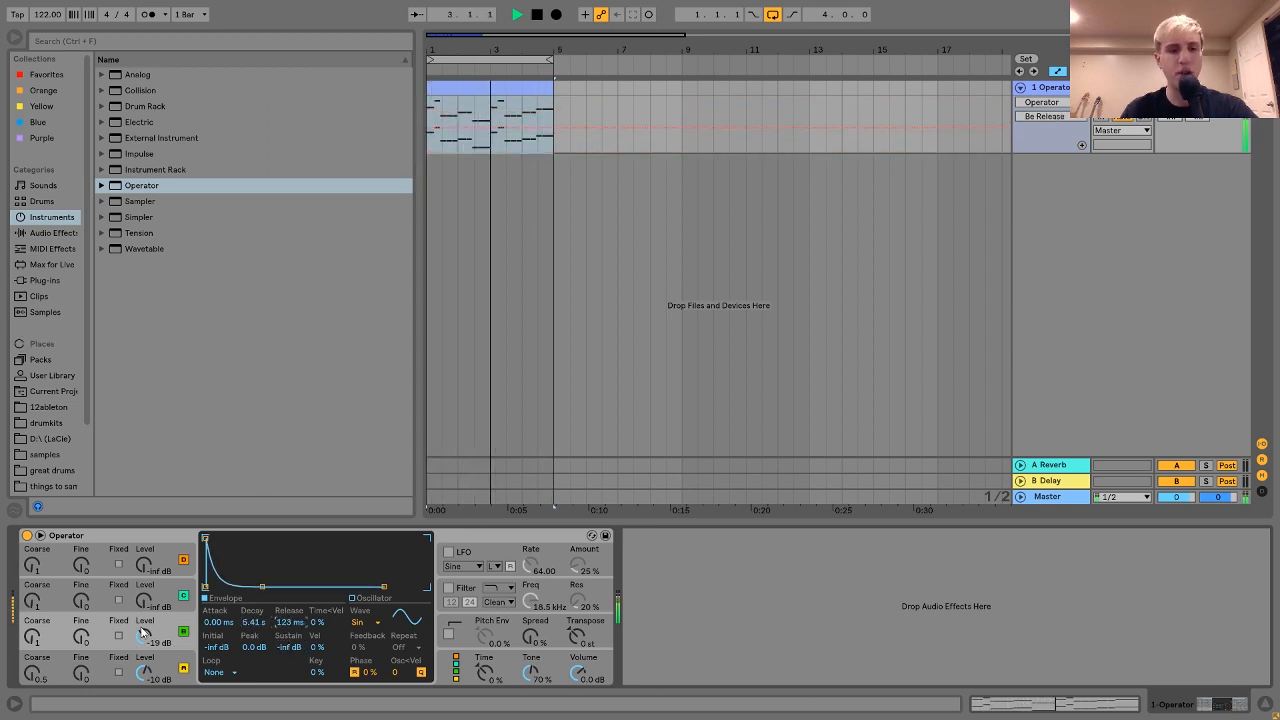
{"action": "left_click", "coordinate": [38, 632]}
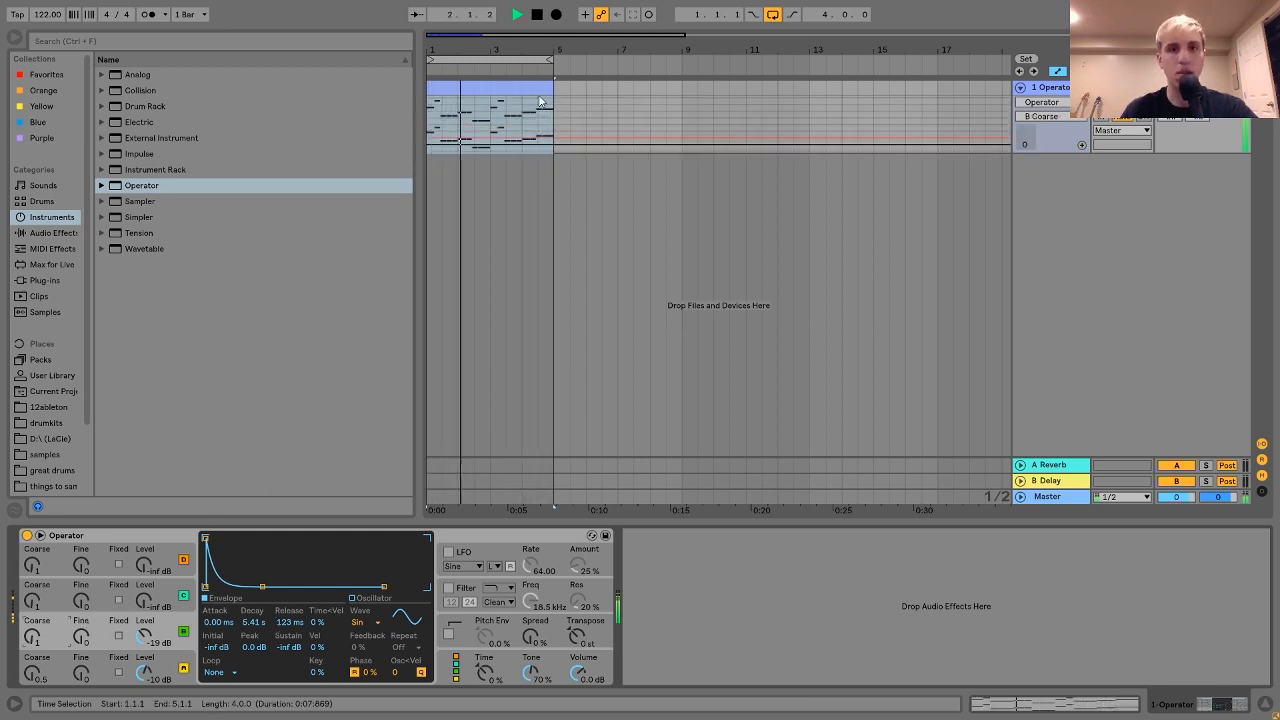
{"action": "key", "text": "space"}
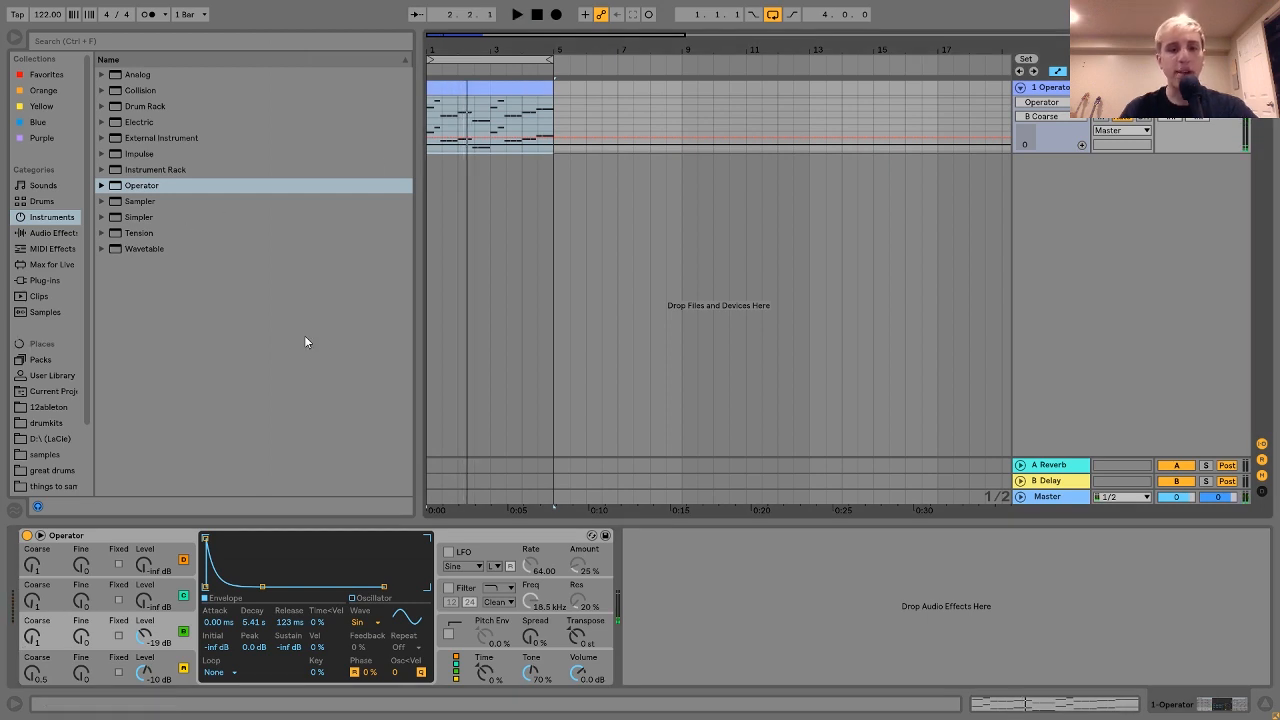
Enable Operator's pitch envelope at 100 % with an 8.57 ms decay and audition the loop.
{"action": "left_click", "coordinate": [449, 634]}
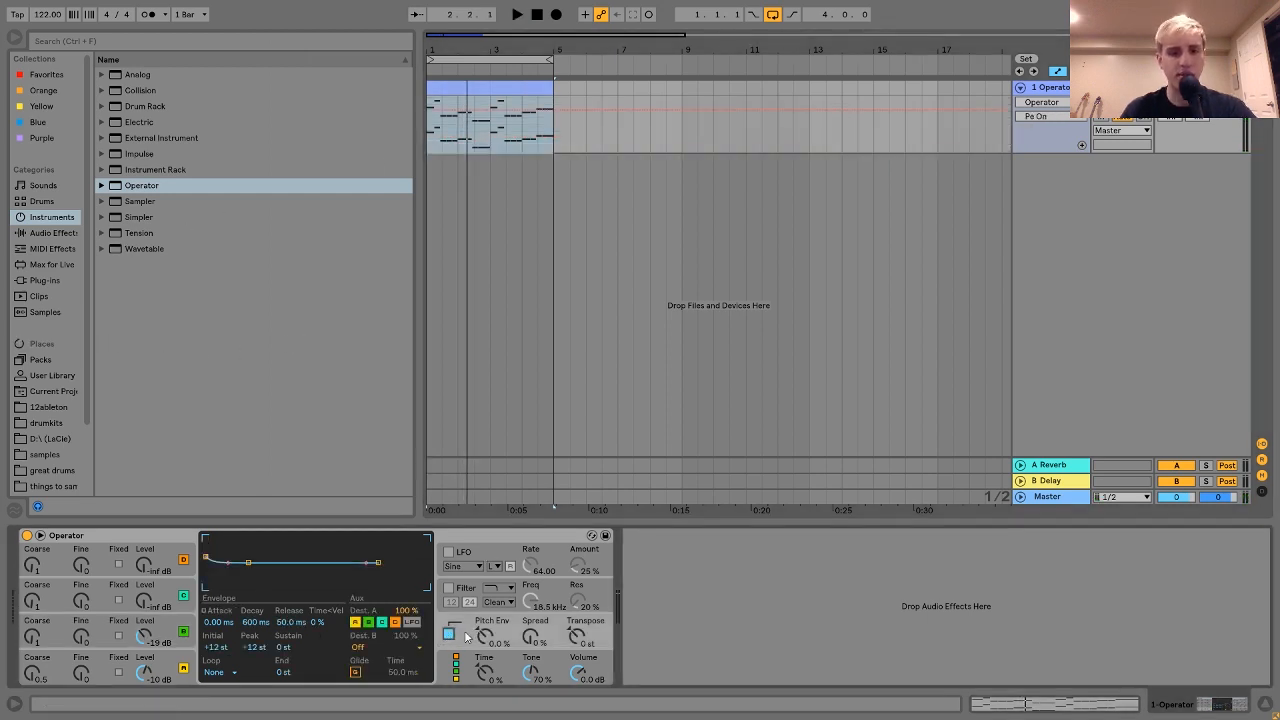
{"action": "left_click_drag", "start_coordinate": [242, 622], "coordinate": [242, 660]}
{"action": "key", "text": "space"}
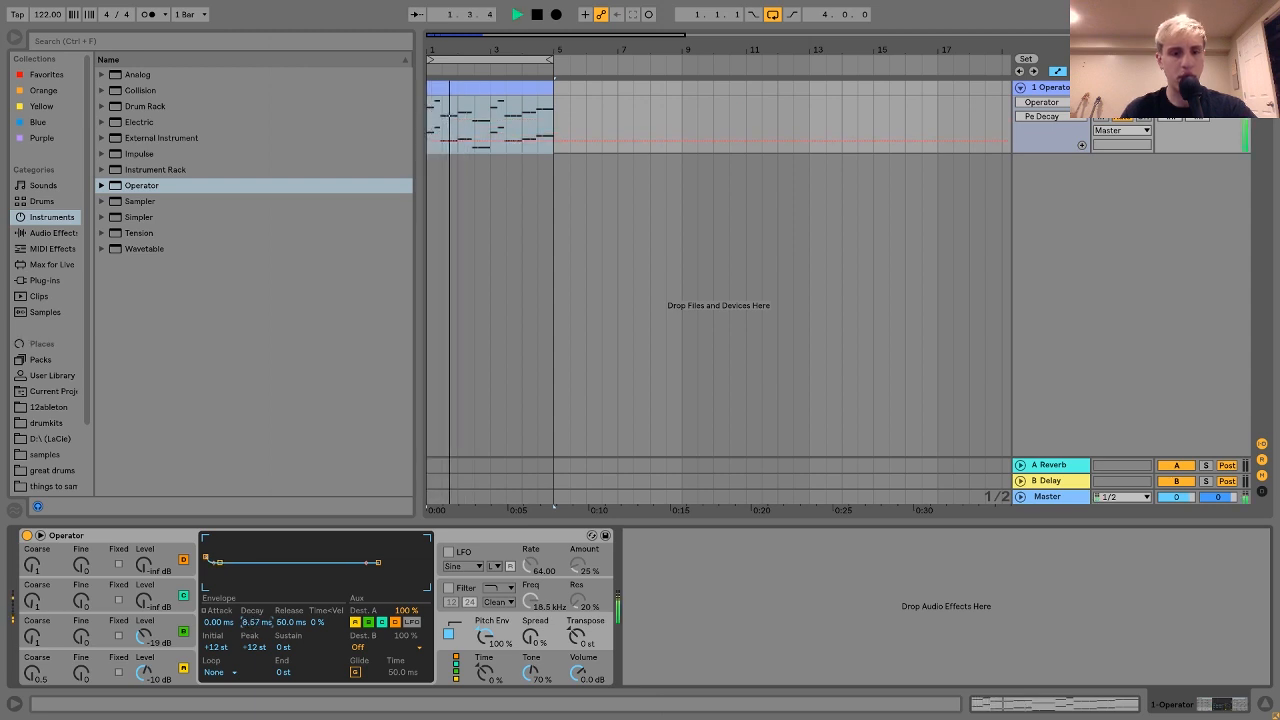
{"action": "key", "text": "space"}
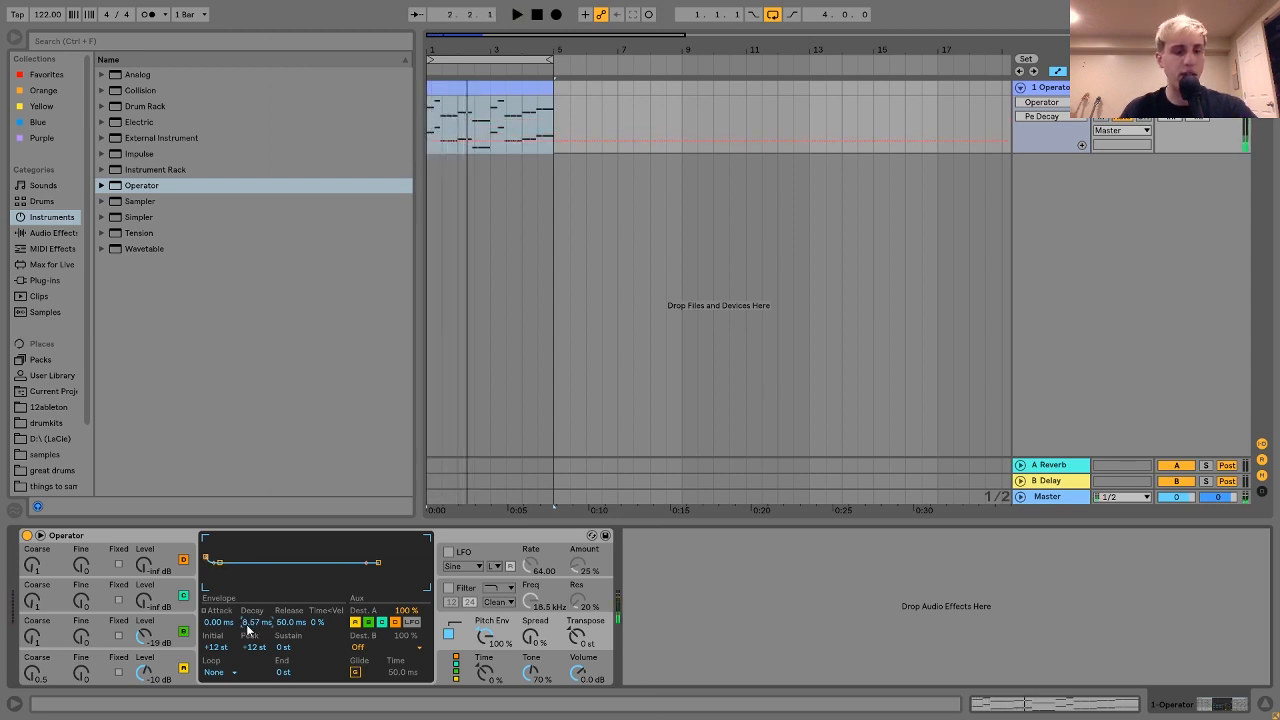
Set the pitch envelope's peak to +17 st while auditioning the loop.
{"action": "left_click_drag", "start_coordinate": [253, 648], "coordinate": [253, 680]}
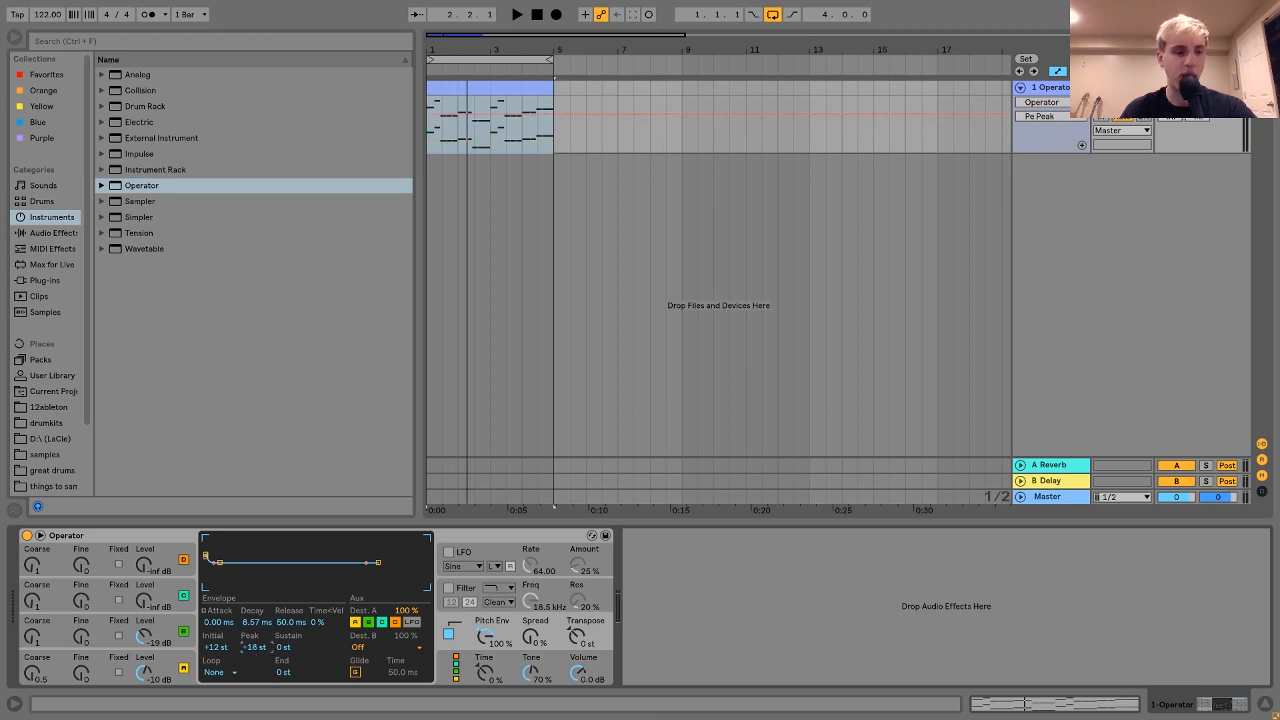
{"action": "key", "text": "space"}
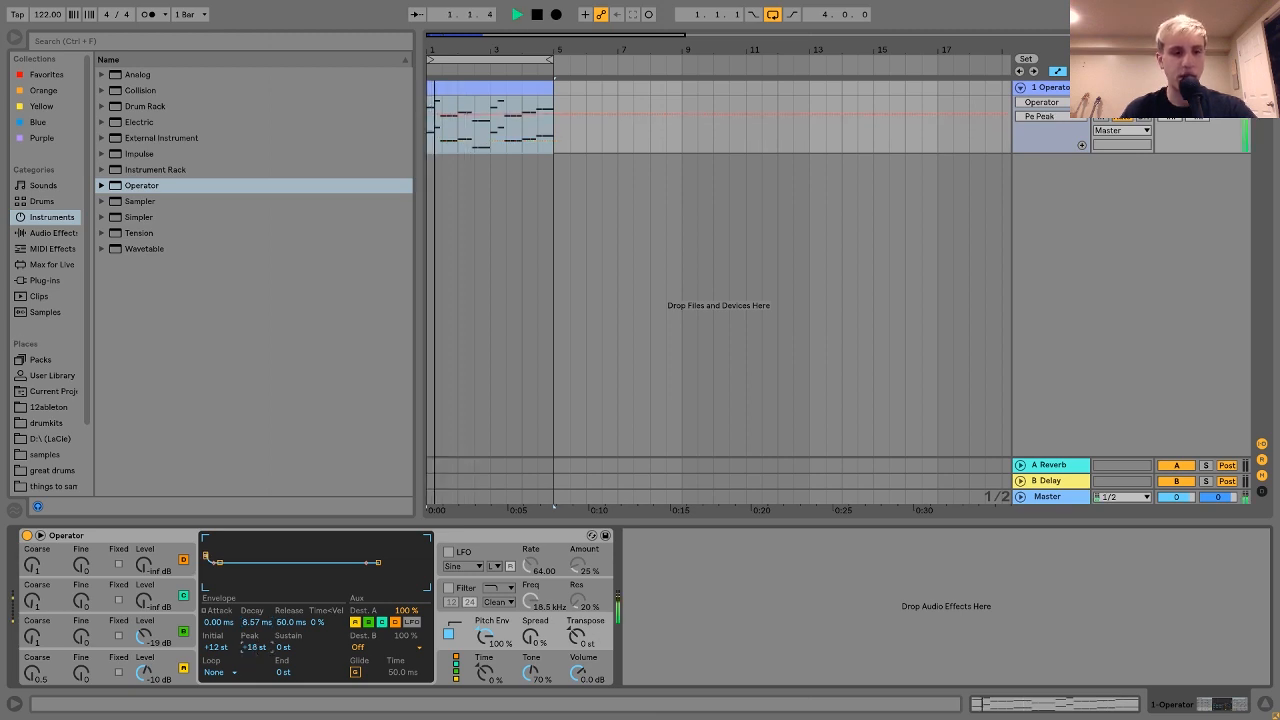
{"action": "left_click_drag", "start_coordinate": [268, 648], "coordinate": [268, 645]}
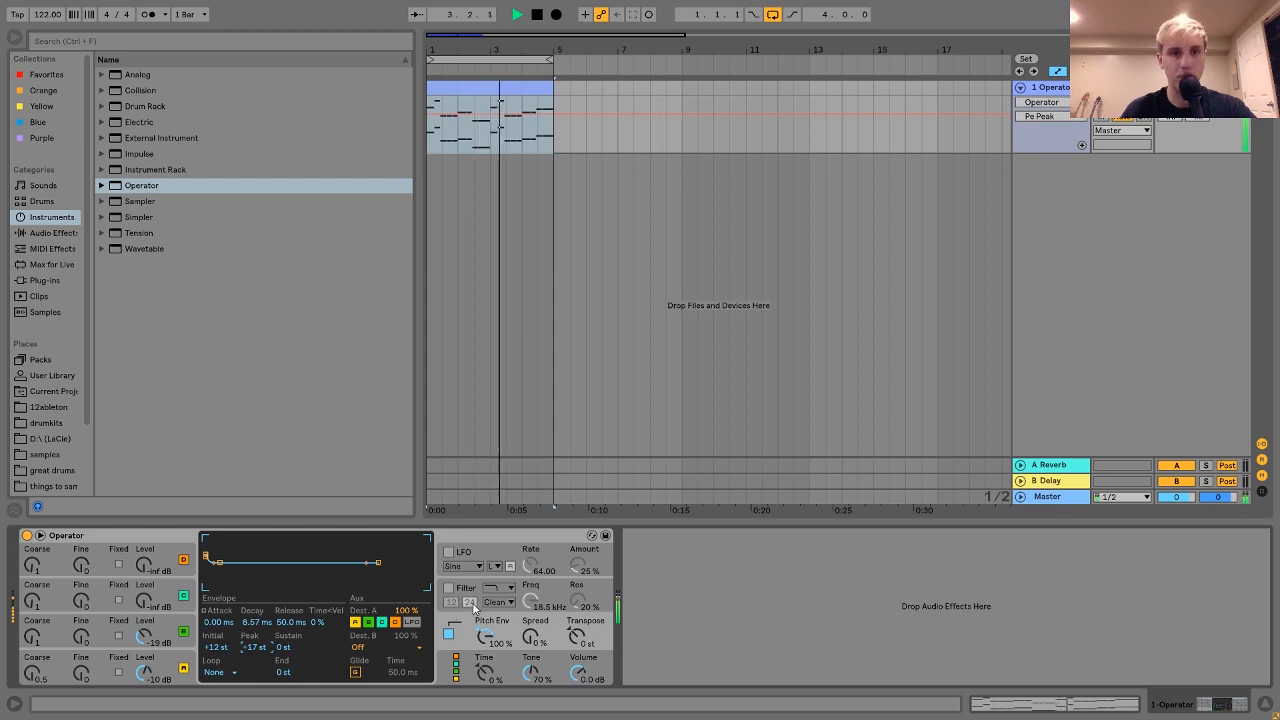
{"action": "key", "text": "space"}
Add the ValhallaRoom reverb after Operator, set its mix to 41.5 %, and play the loop.
{"action": "left_click", "coordinate": [44, 281]}
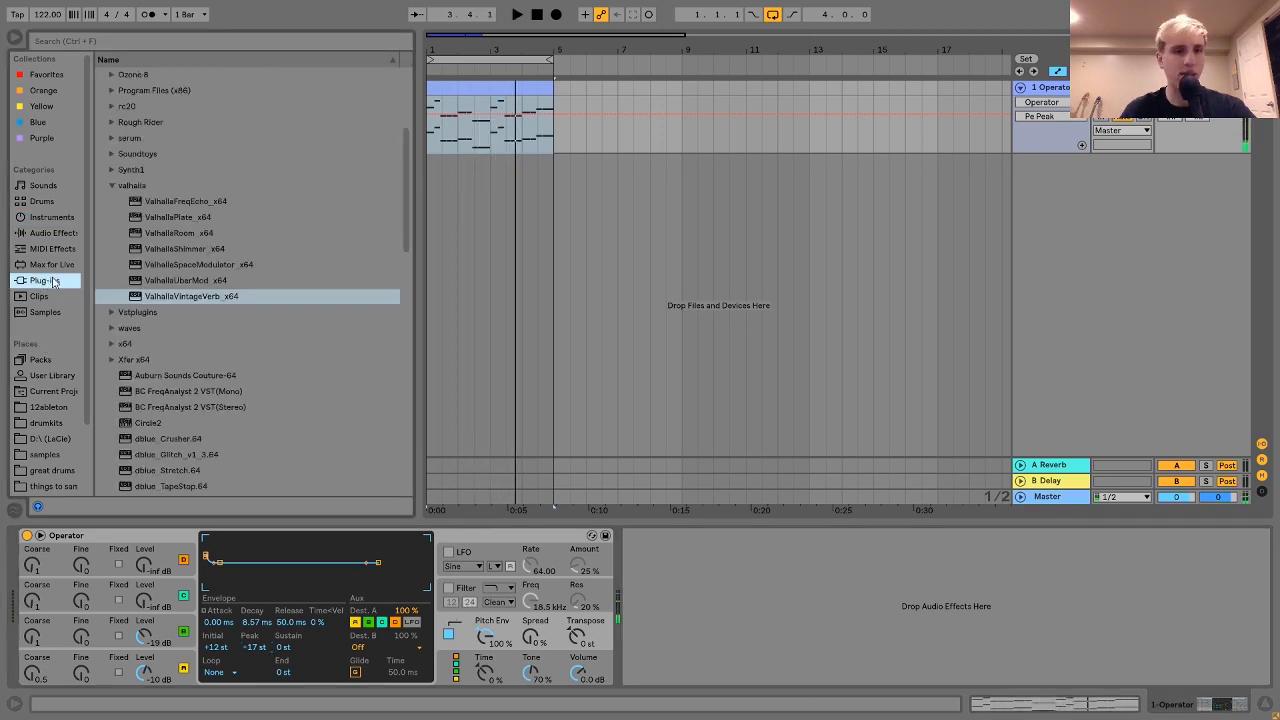
{"action": "double_click", "coordinate": [180, 233]}
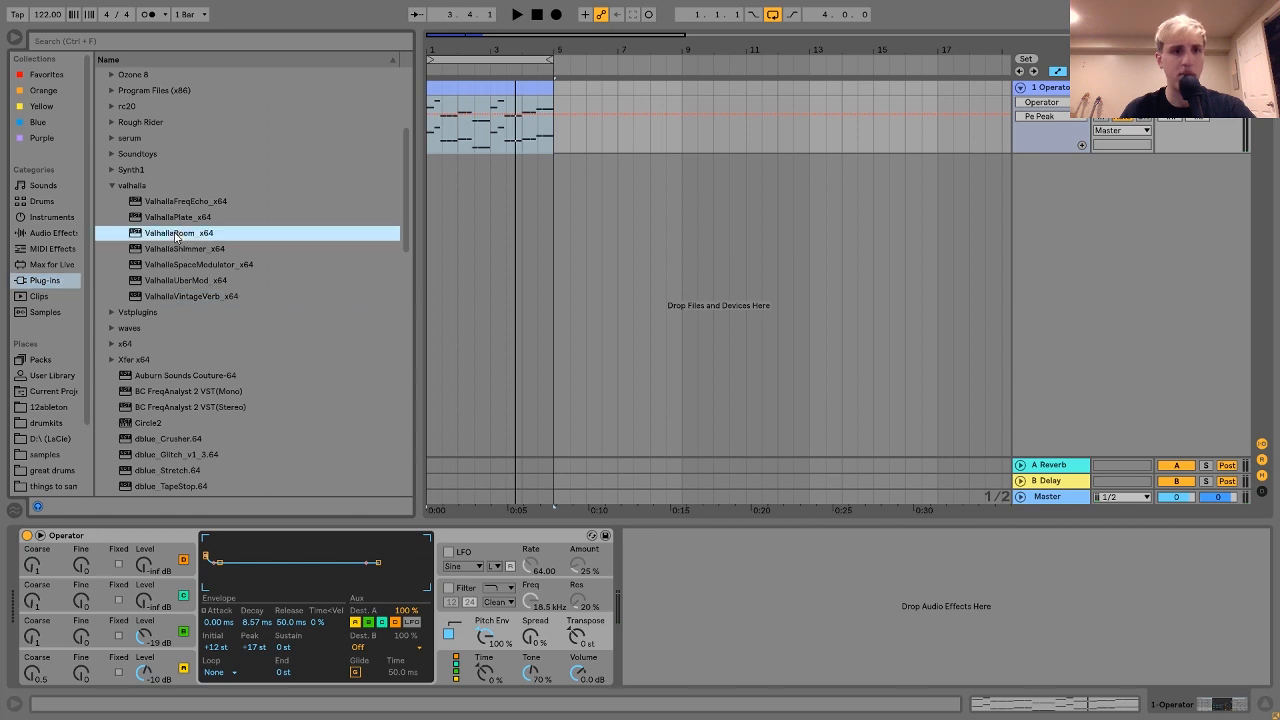
{"action": "left_click", "coordinate": [156, 503]}
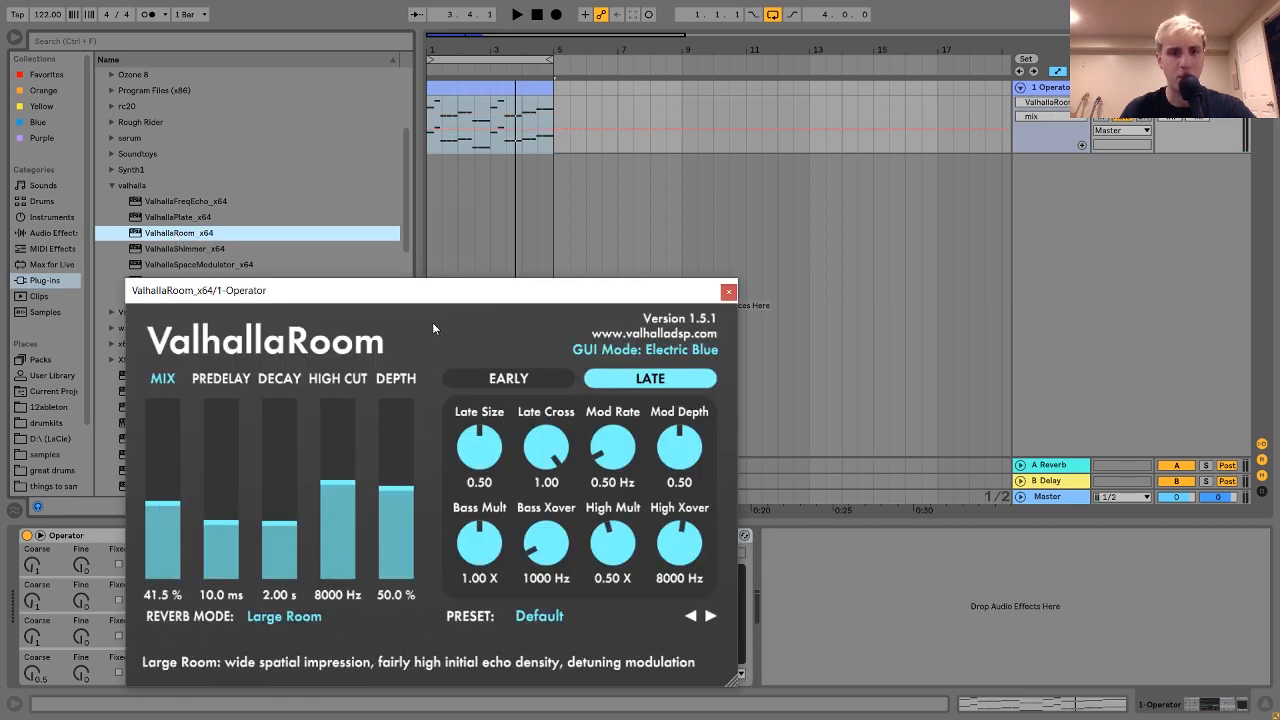
{"action": "left_click_drag", "start_coordinate": [458, 300], "coordinate": [559, 107]}
{"action": "key", "text": "space"}
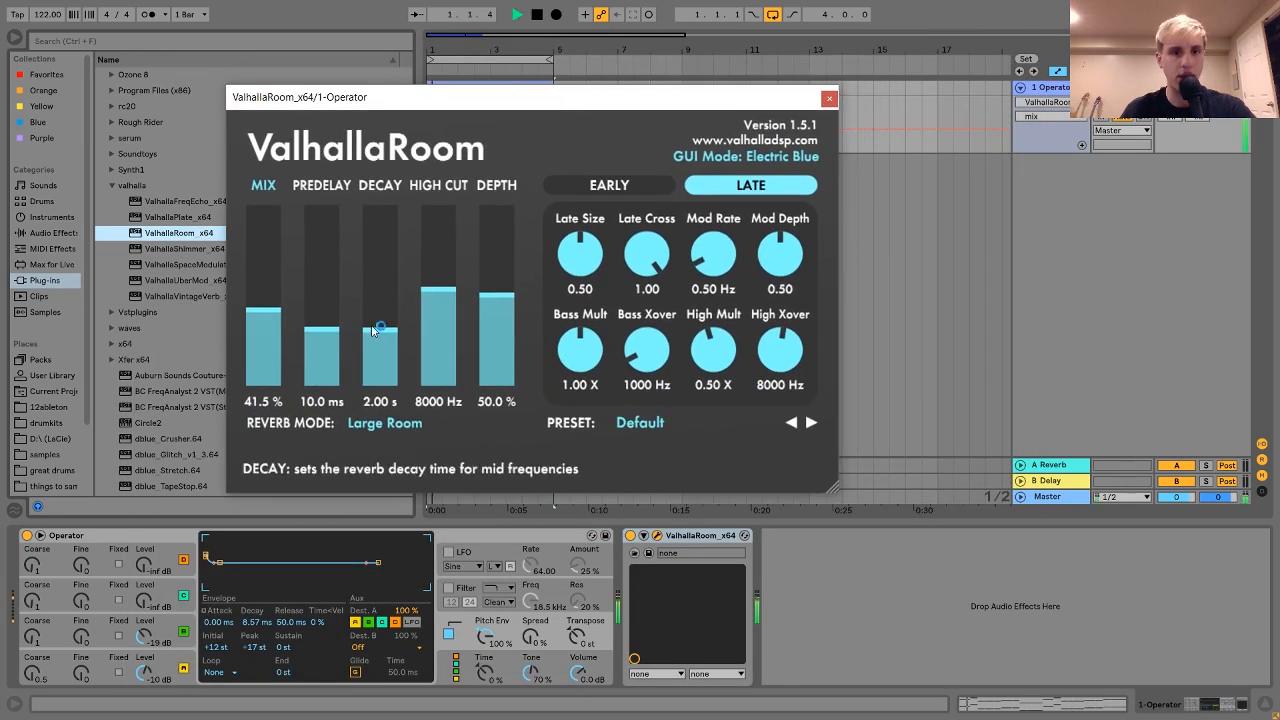
Set ValhallaRoom's mix to 29.5 % and decay to 1.01 s, stop playback, and close the plug-in window.
{"action": "mouse_move", "coordinate": [378, 331]}
{"action": "left_mouse_down"}
{"action": "mouse_move", "coordinate": [380, 366]}
{"action": "mouse_move", "coordinate": [380, 343]}
{"action": "left_mouse_up"}
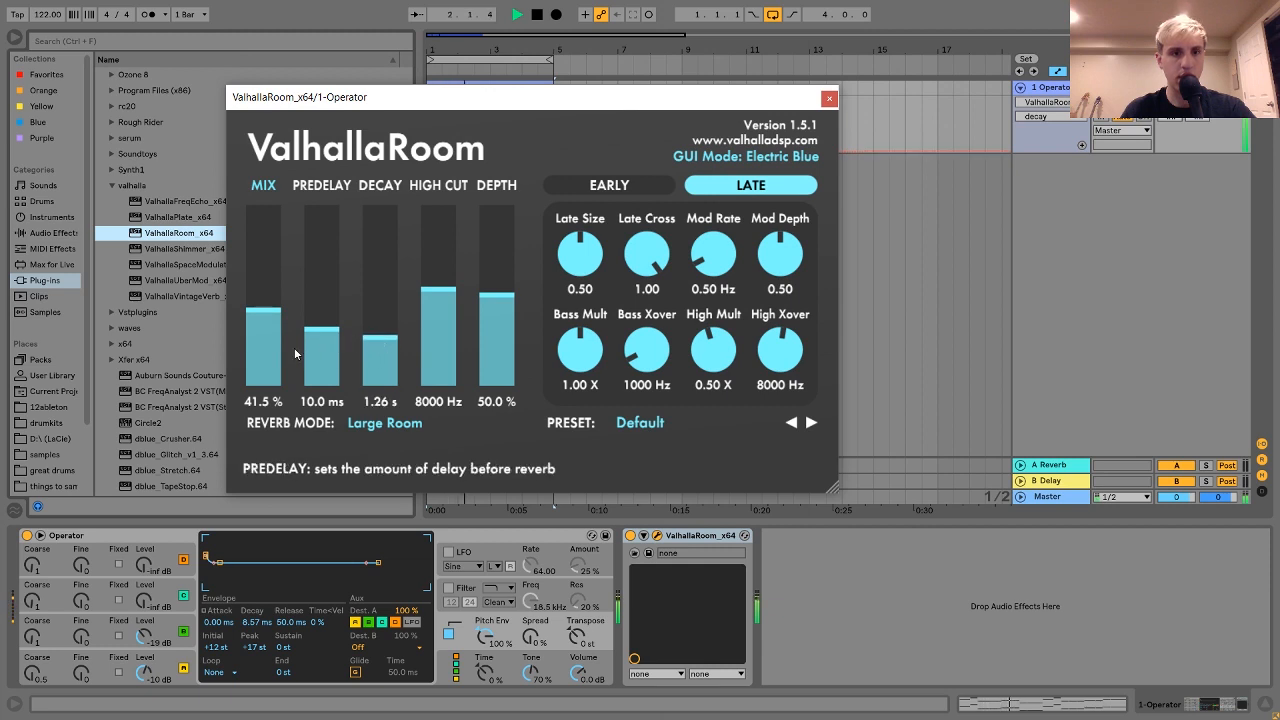
{"action": "left_click", "coordinate": [265, 343]}
{"action": "left_click_drag", "start_coordinate": [265, 343], "coordinate": [265, 338]}
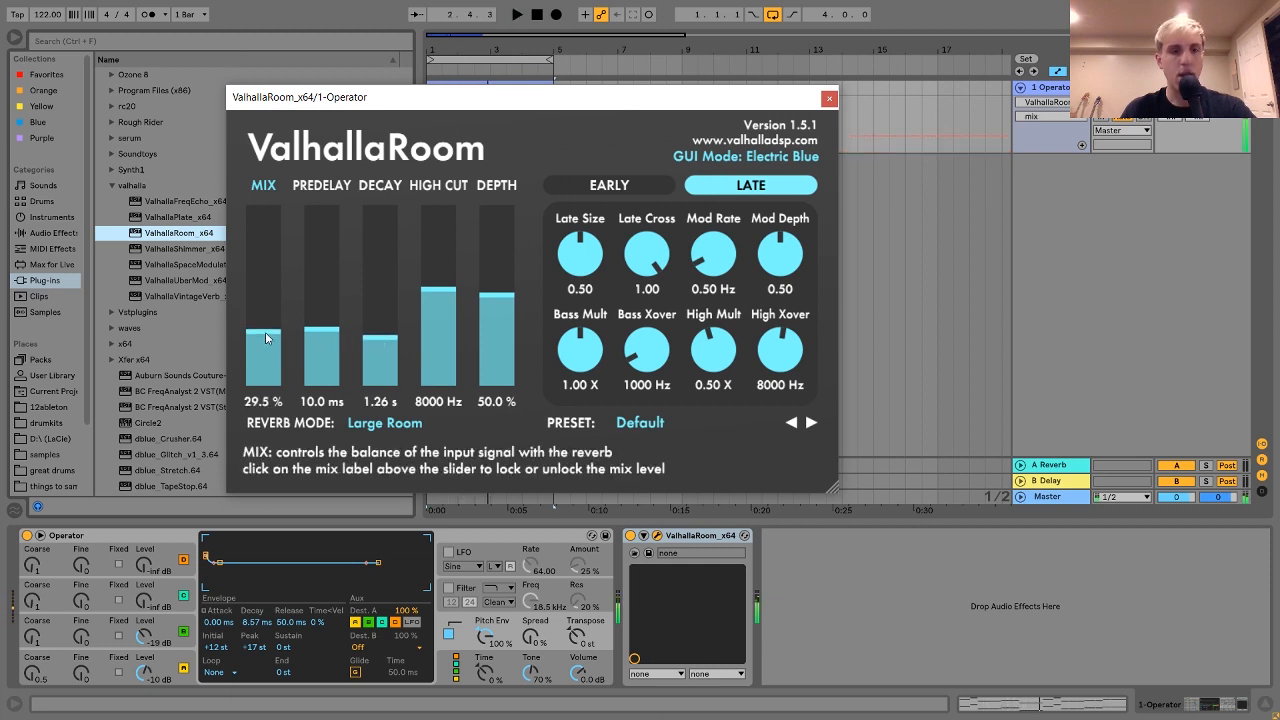
{"action": "left_click", "coordinate": [386, 358]}
{"action": "left_click_drag", "start_coordinate": [384, 358], "coordinate": [382, 341]}
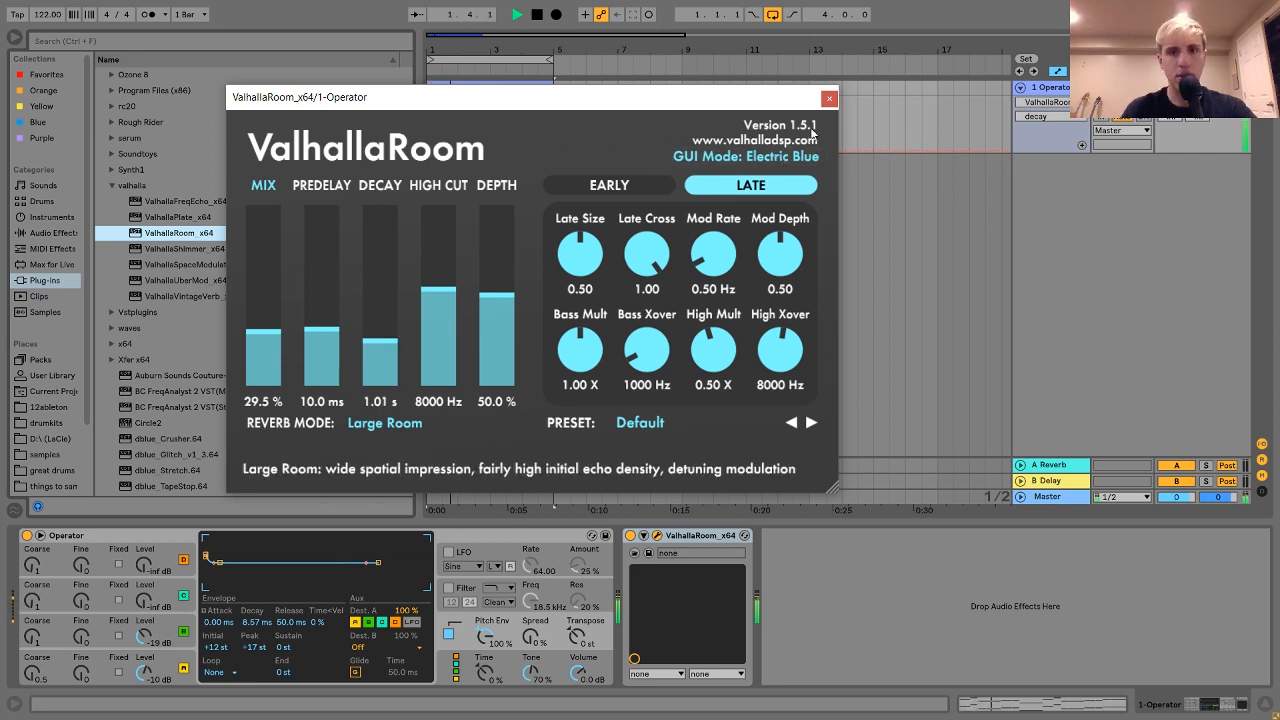
{"action": "key", "text": "space"}
{"action": "left_click", "coordinate": [829, 97]}
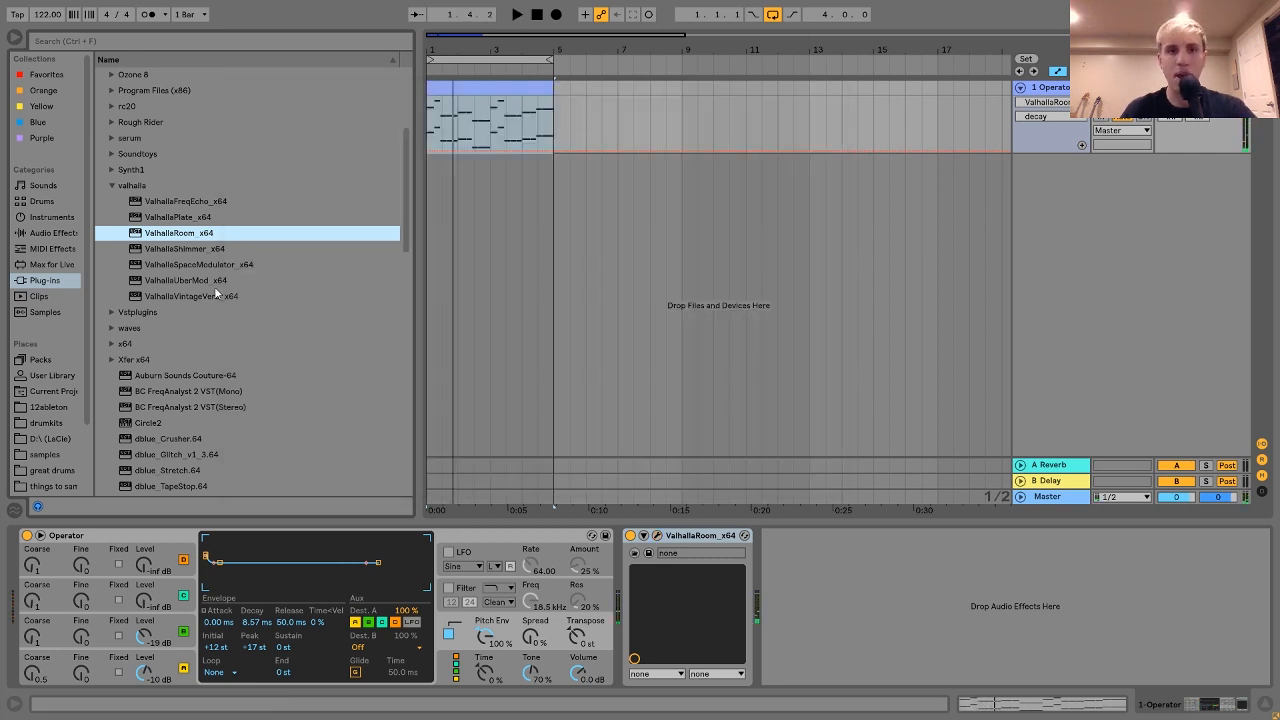
Audition the loop with the reverb on the Operator track.
{"action": "scroll", "coordinate": [214, 286], "scroll_direction": "down", "scroll_amount": 1}
{"action": "key", "text": "space"}
{"action": "key", "text": "space"}
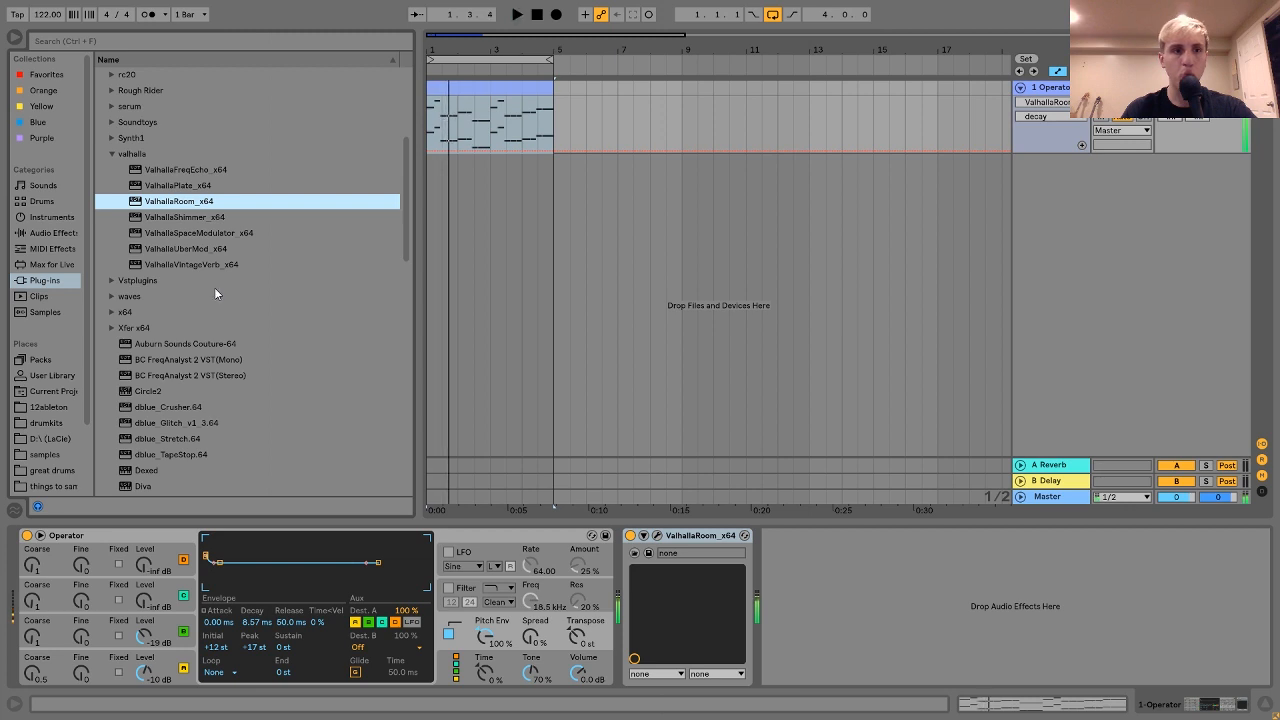
{"action": "key", "text": "ctrl+z"}
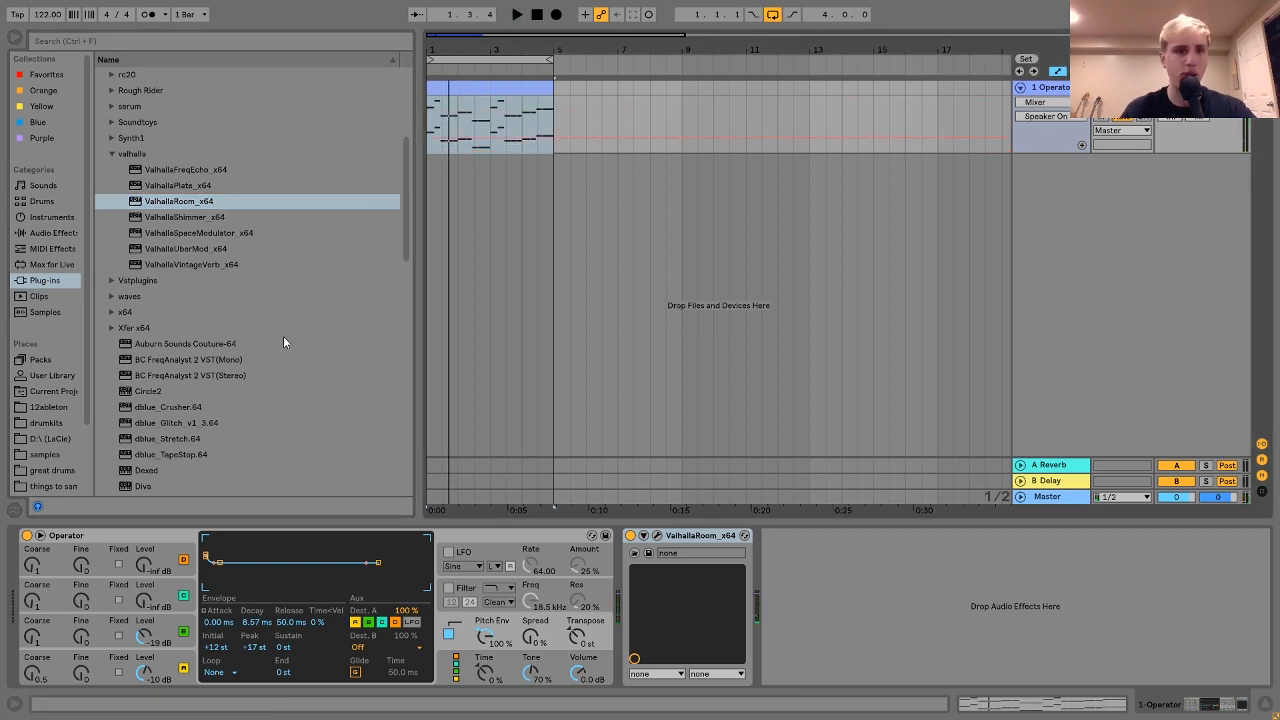
Search the Splice sample folder for "kick" and look through the matching sample packs.
{"action": "scroll", "coordinate": [44, 445], "scroll_direction": "down", "scroll_amount": 3}
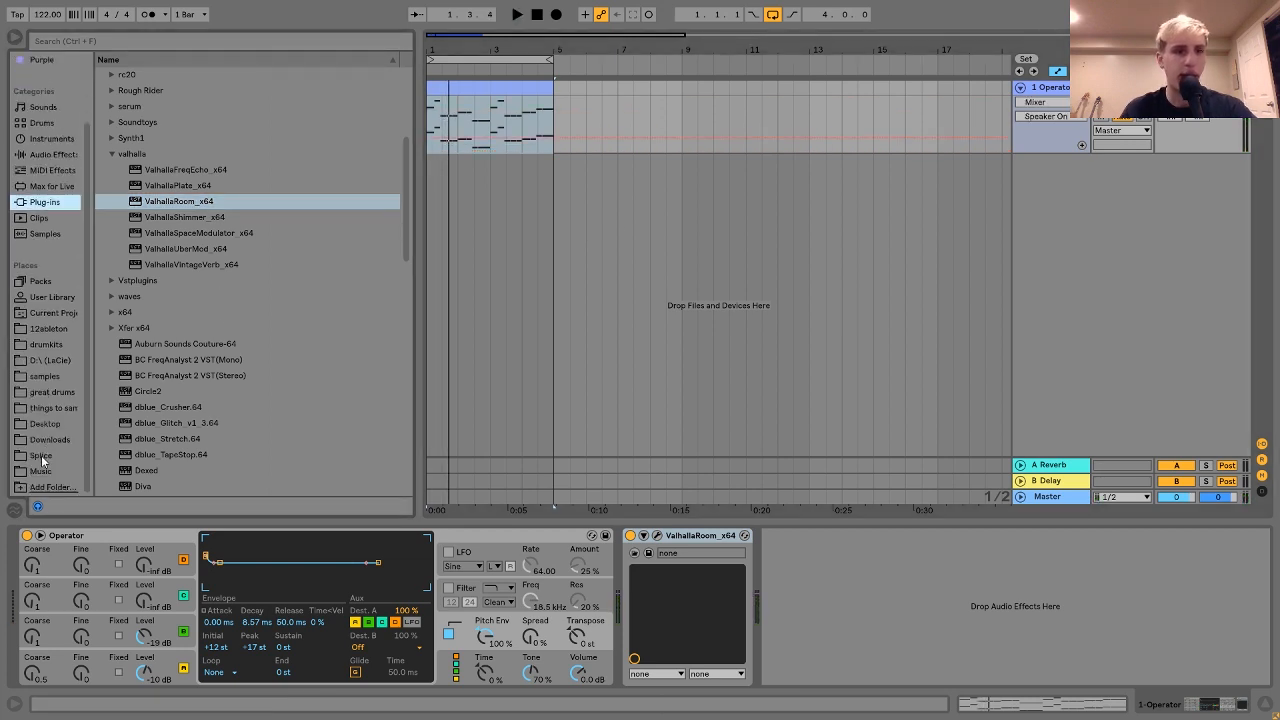
{"action": "left_click", "coordinate": [42, 456]}
{"action": "left_click", "coordinate": [165, 40]}
{"action": "type", "text": "kick"}
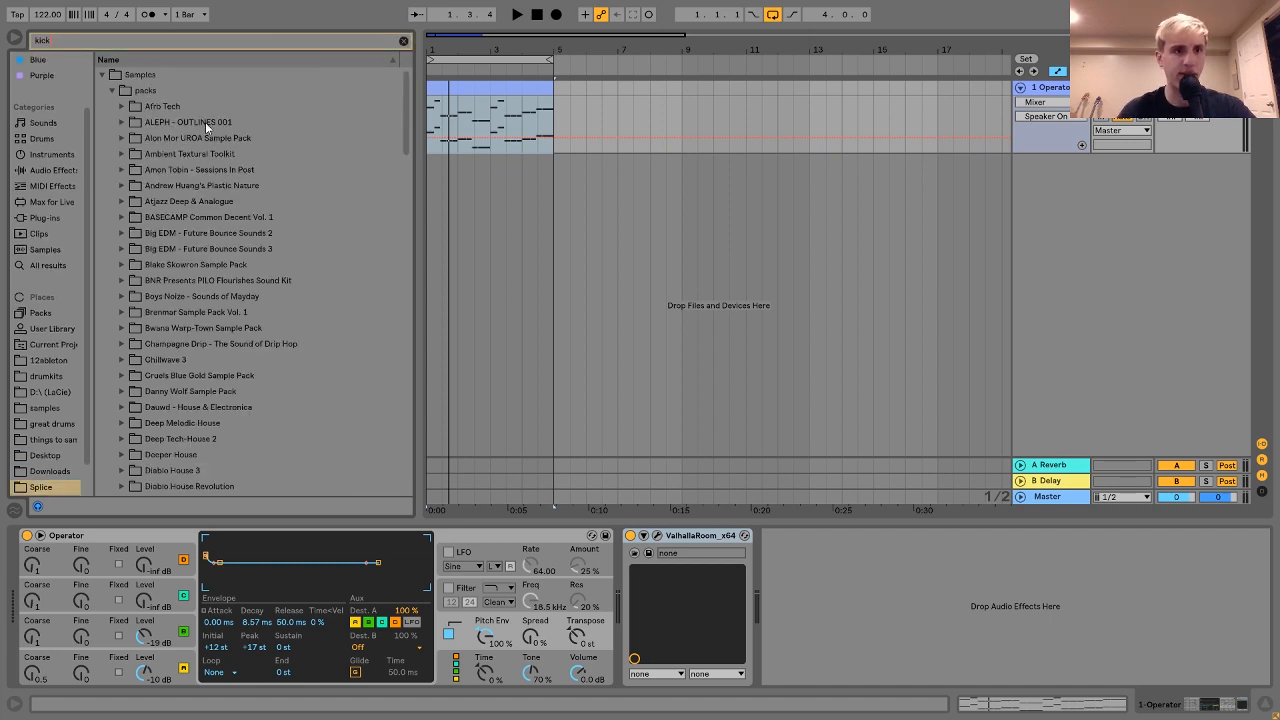
{"action": "scroll", "coordinate": [181, 236], "scroll_direction": "down", "scroll_amount": 15}
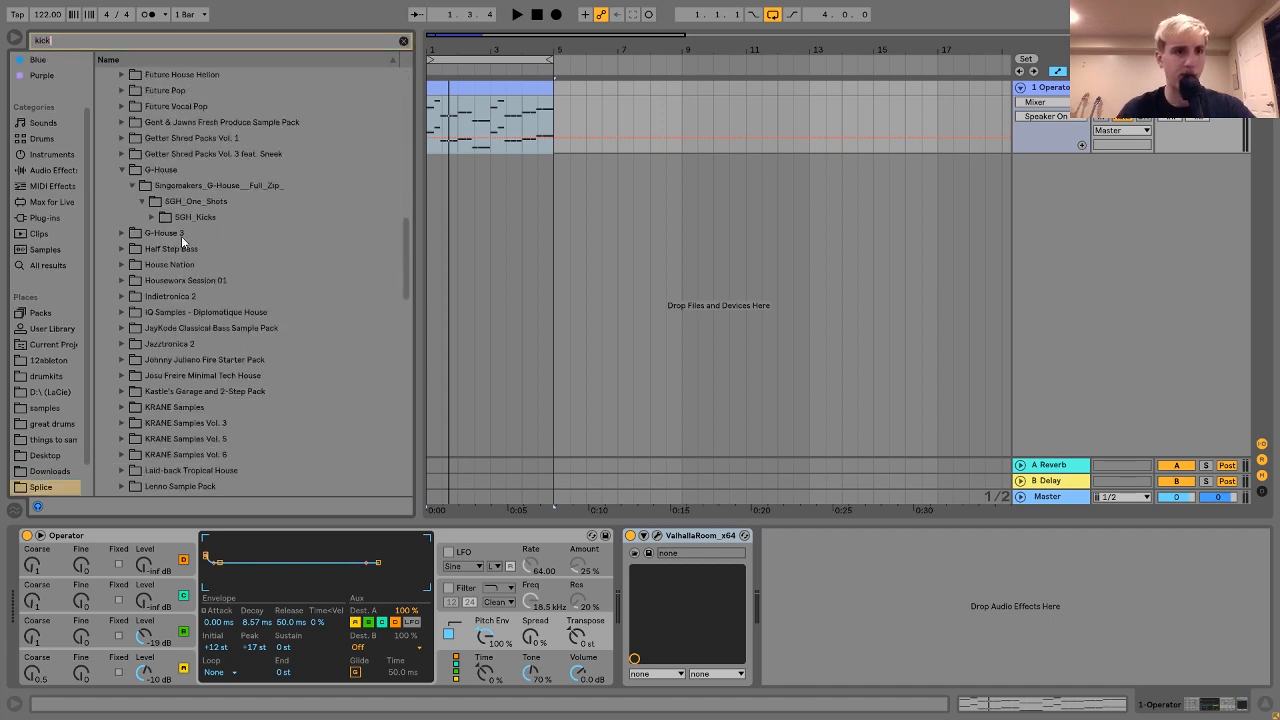
{"action": "scroll", "coordinate": [181, 236], "scroll_direction": "up", "scroll_amount": 5}
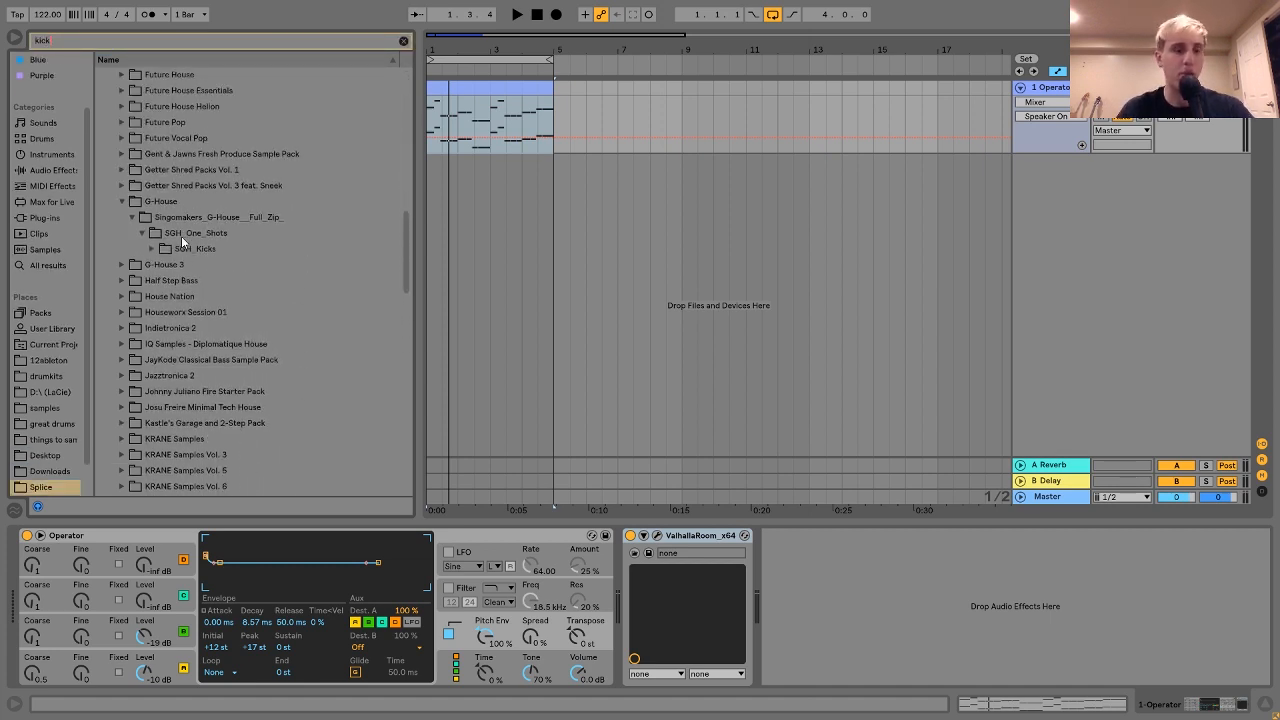
Find and preview the sample WA_Kick7.wav in the Kick one-shots of the Future House Essentials pack.
{"action": "left_click", "coordinate": [176, 111]}
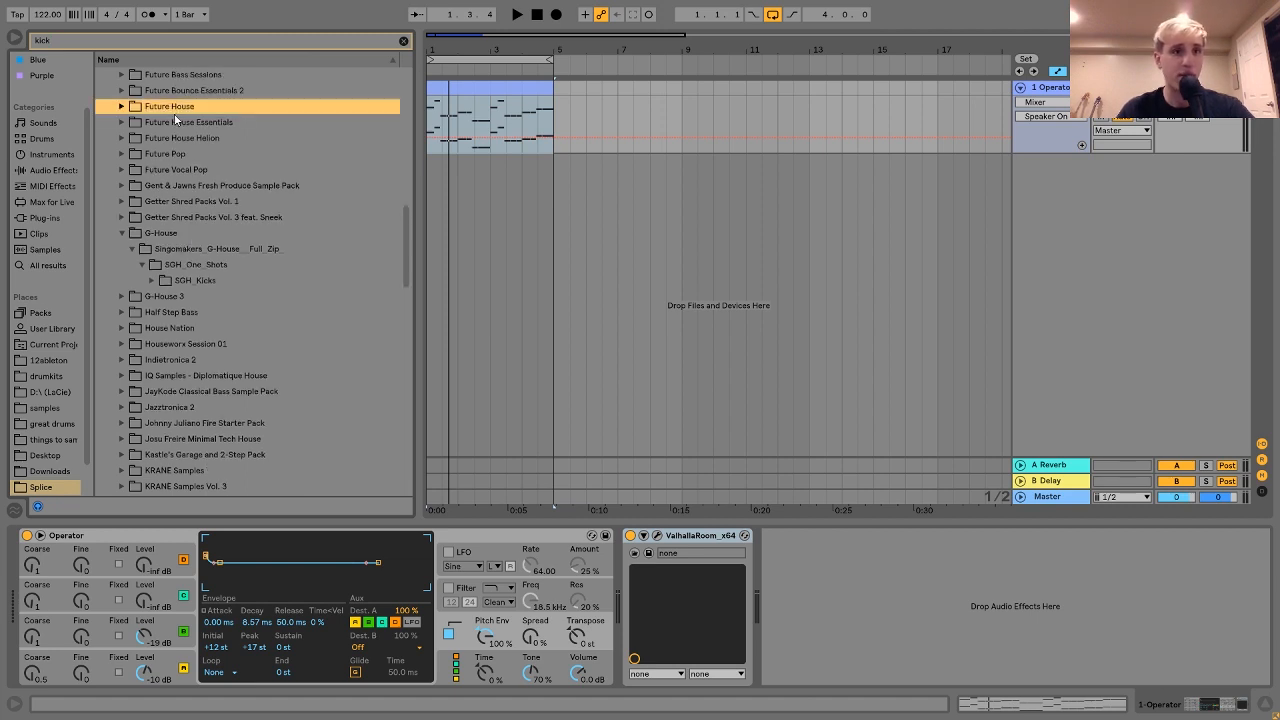
{"action": "key", "text": "Down"}
{"action": "key", "text": "Right"}
{"action": "key", "text": "Down"}
{"action": "key", "text": "Right"}
{"action": "key", "text": "Down"}
{"action": "key", "text": "Right"}
{"action": "key", "text": "Down"}
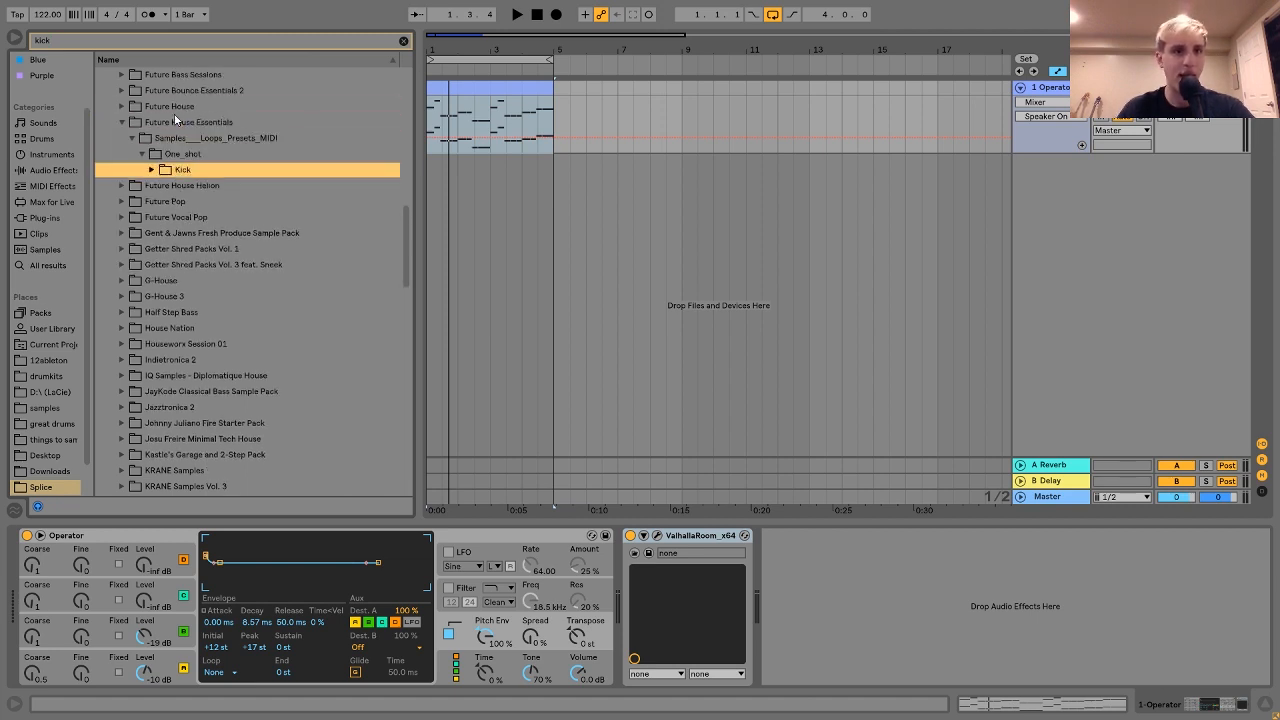
{"action": "key", "text": "Right"}
{"action": "key", "text": "Down"}
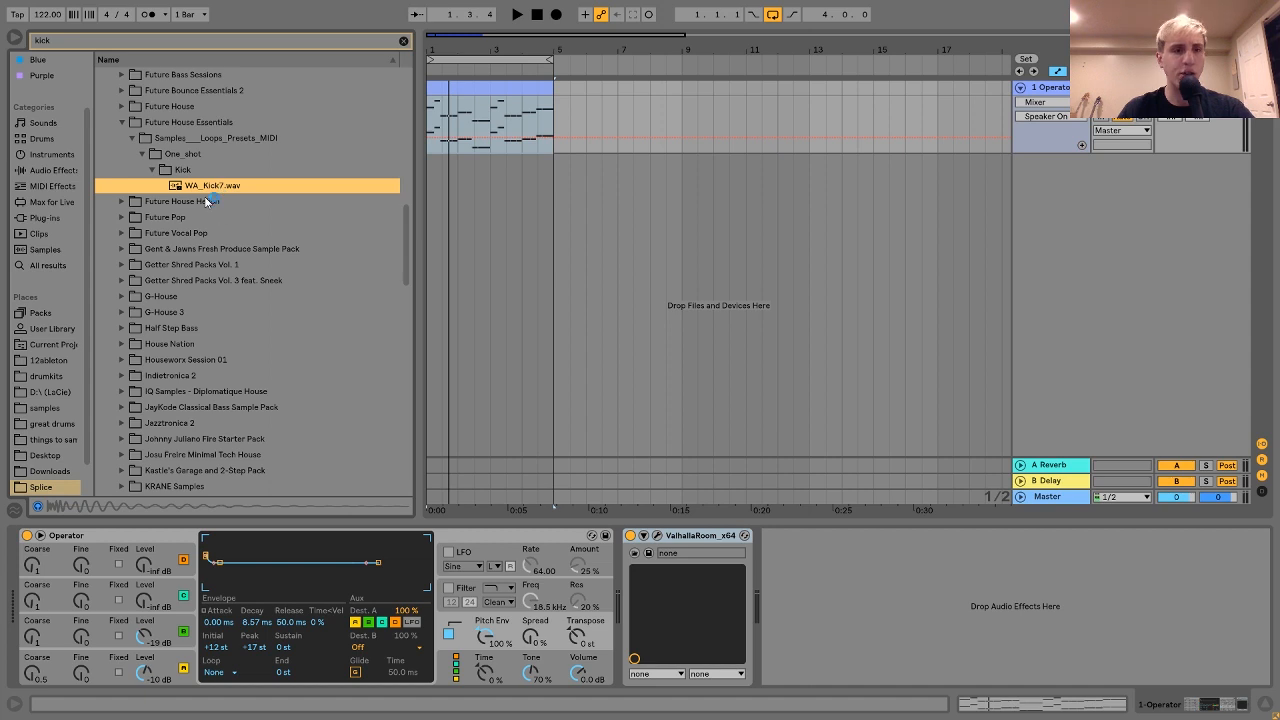
Place WA_Kick7.wav on a new audio track at bar 1 and duplicate it so a kick lands on all four beats.
{"action": "left_click_drag", "start_coordinate": [200, 193], "coordinate": [431, 194]}
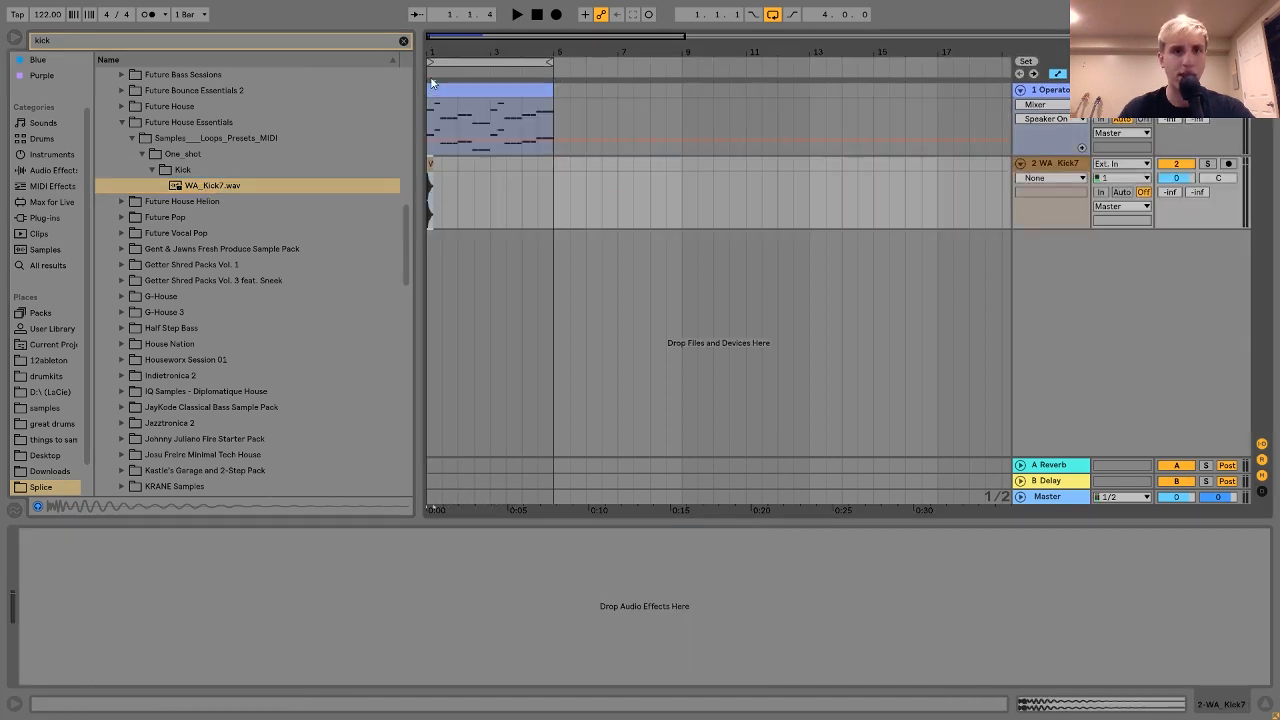
{"action": "left_click_drag", "start_coordinate": [436, 52], "coordinate": [436, 110]}
{"action": "left_click_drag", "start_coordinate": [511, 171], "coordinate": [416, 174]}
{"action": "key", "text": "ctrl+d"}
{"action": "key", "text": "ctrl+d"}
{"action": "key", "text": "ctrl+d"}
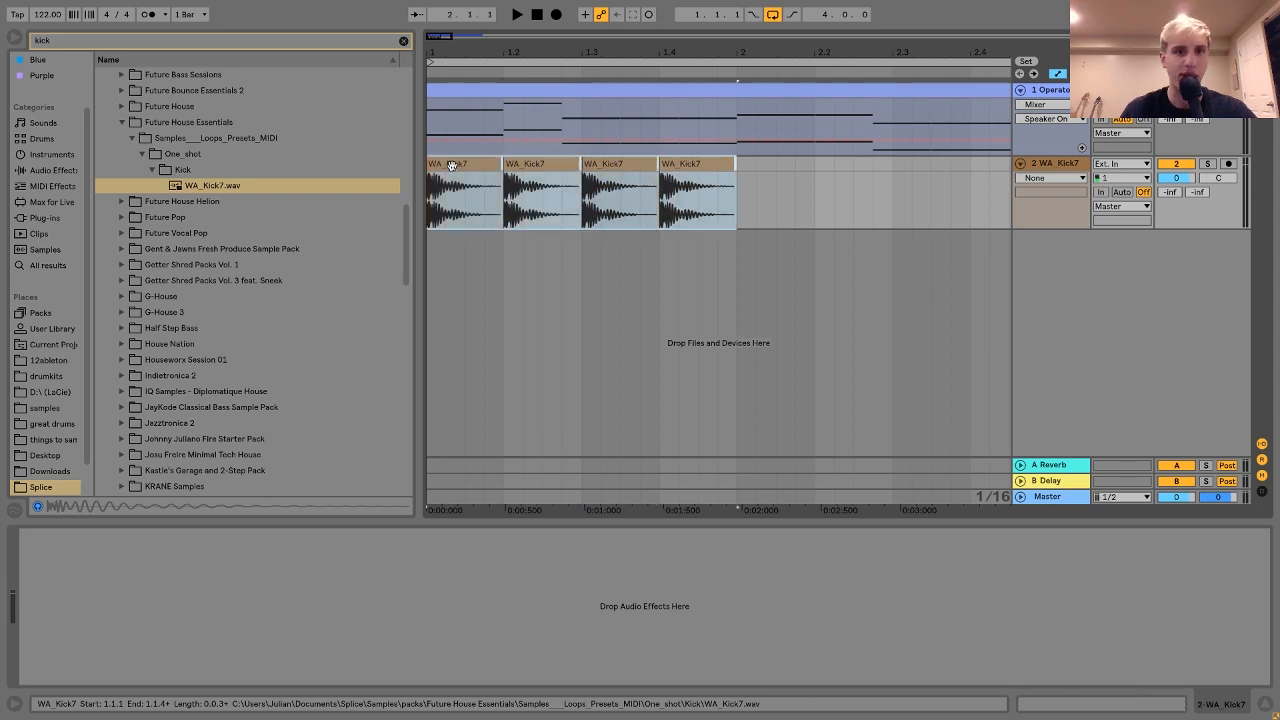
Duplicate the one-bar kick pattern until it fills all four bars of the loop.
{"action": "left_click_drag", "start_coordinate": [551, 43], "coordinate": [461, 43]}
{"action": "key", "text": "ctrl+d"}
{"action": "key", "text": "ctrl+d"}
{"action": "key", "text": "ctrl+d"}
Lower the kick track's volume to -8.5 dB and audition the loop.
{"action": "left_click", "coordinate": [436, 164]}
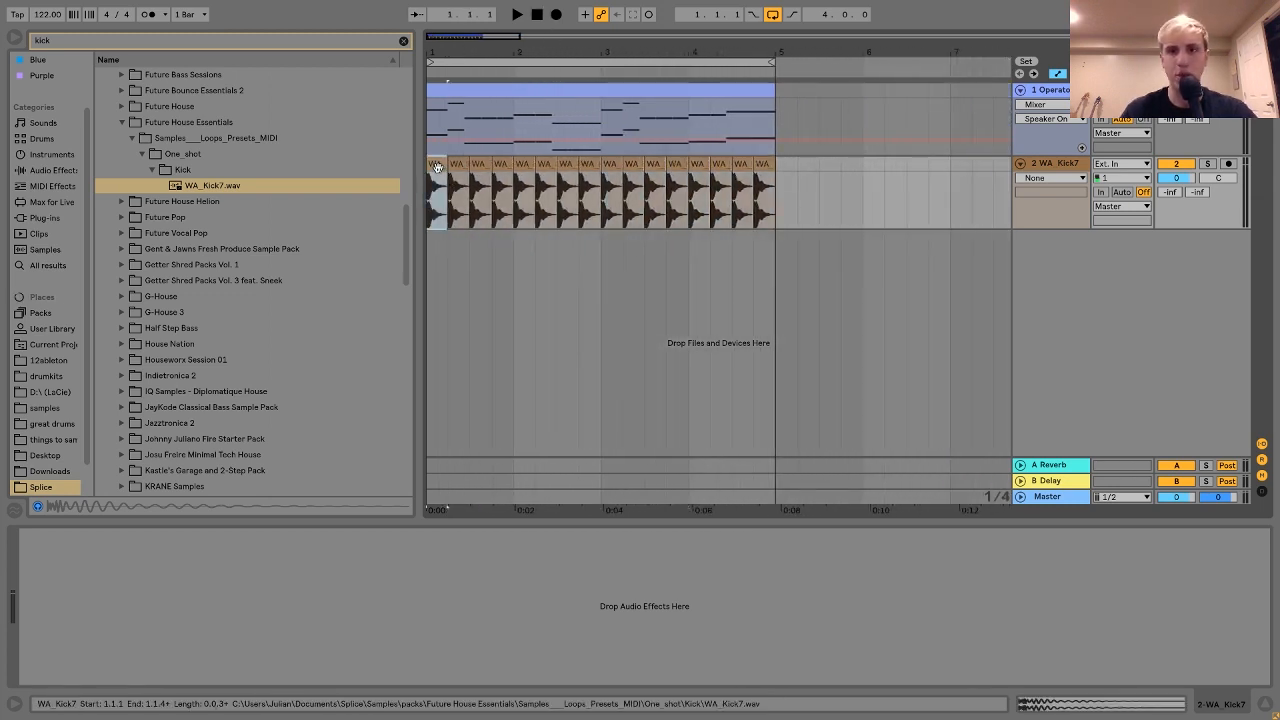
{"action": "left_click", "coordinate": [1176, 178]}
{"action": "left_click_drag", "start_coordinate": [1176, 178], "coordinate": [1176, 199]}
{"action": "key", "text": "space"}
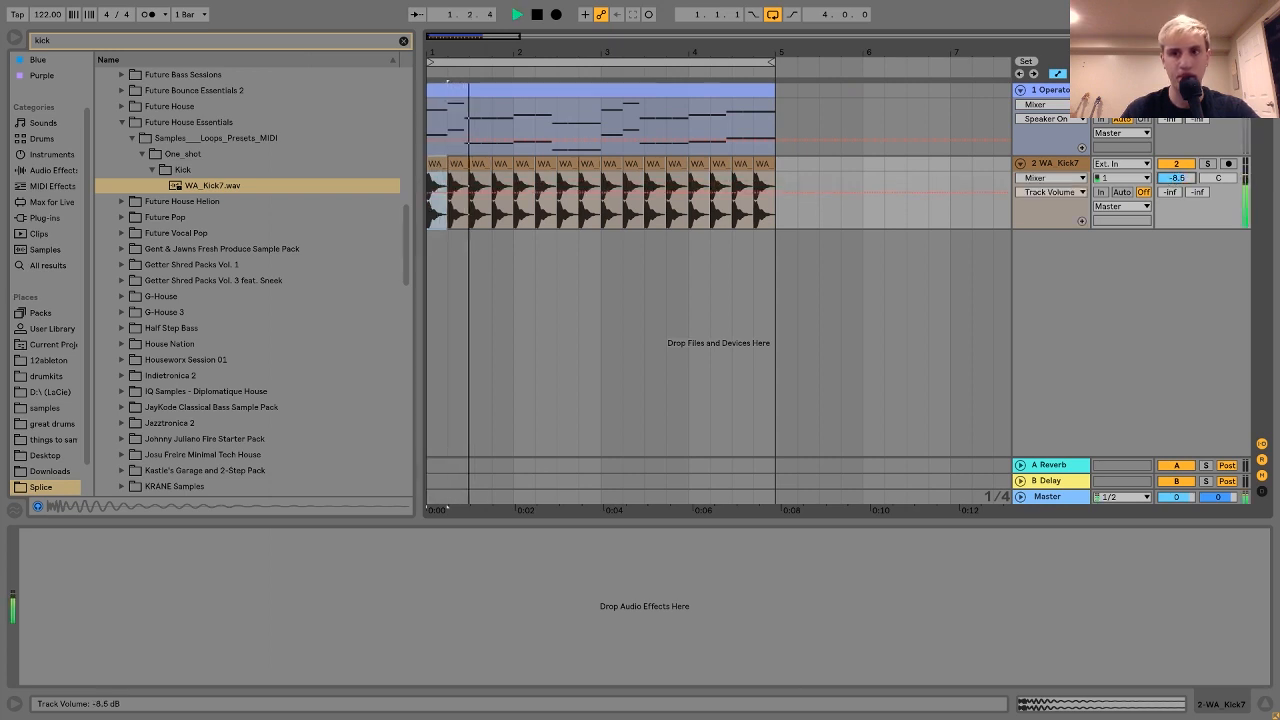
{"action": "key", "text": "space"}
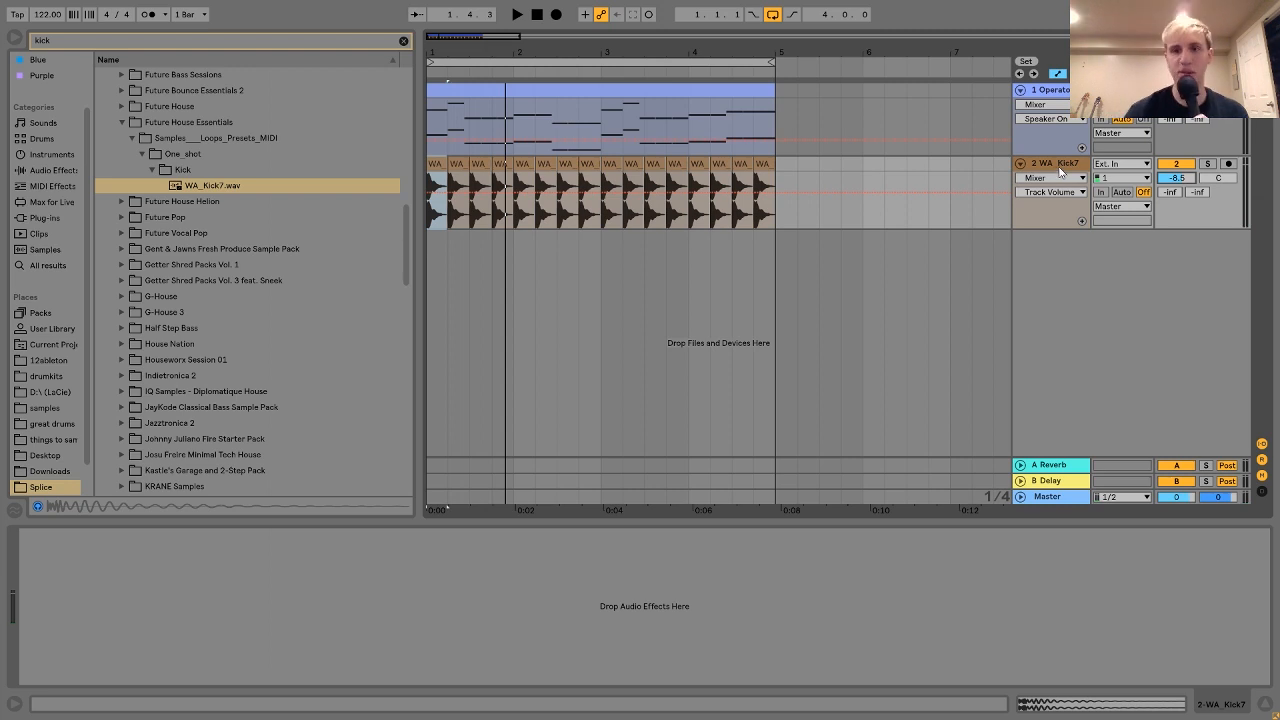
Insert a new MIDI track below the Operator track and copy the four-bar Operator clip onto it.
{"action": "left_click", "coordinate": [1042, 92]}
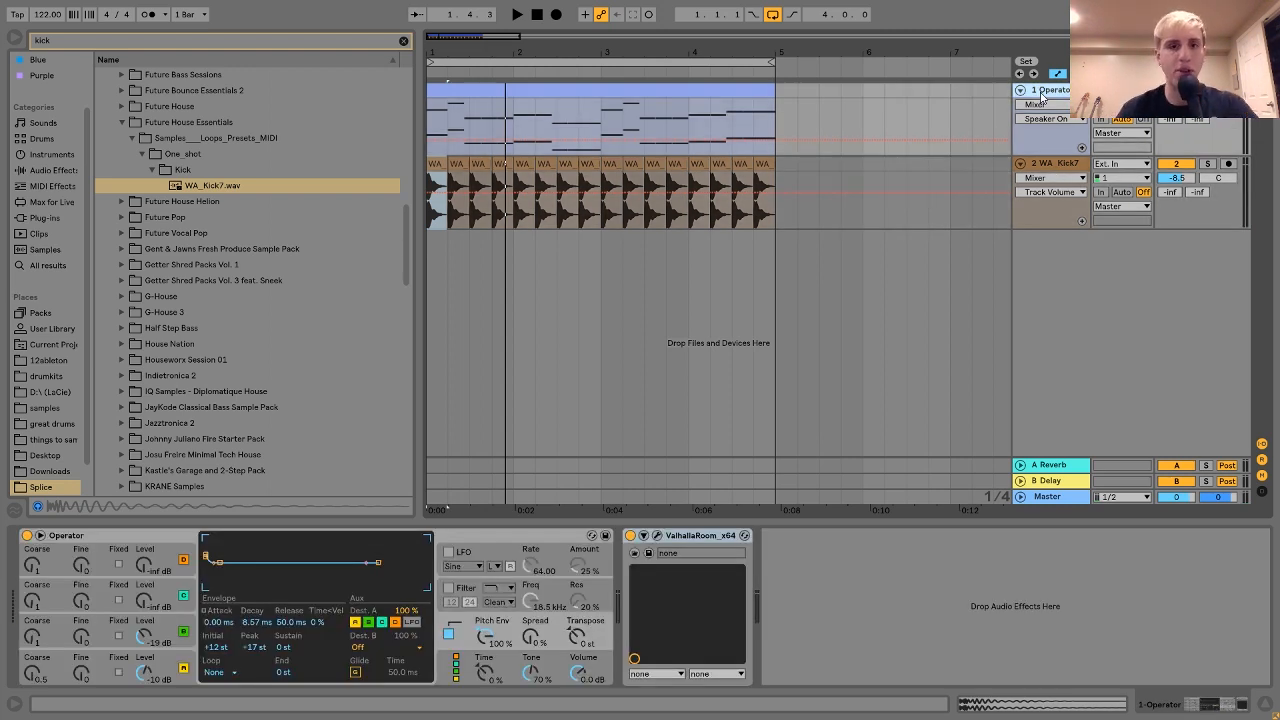
{"action": "key", "text": "ctrl+shift+t"}
{"action": "left_click", "coordinate": [686, 94]}
{"action": "left_click_drag", "start_coordinate": [686, 94], "coordinate": [689, 182]}
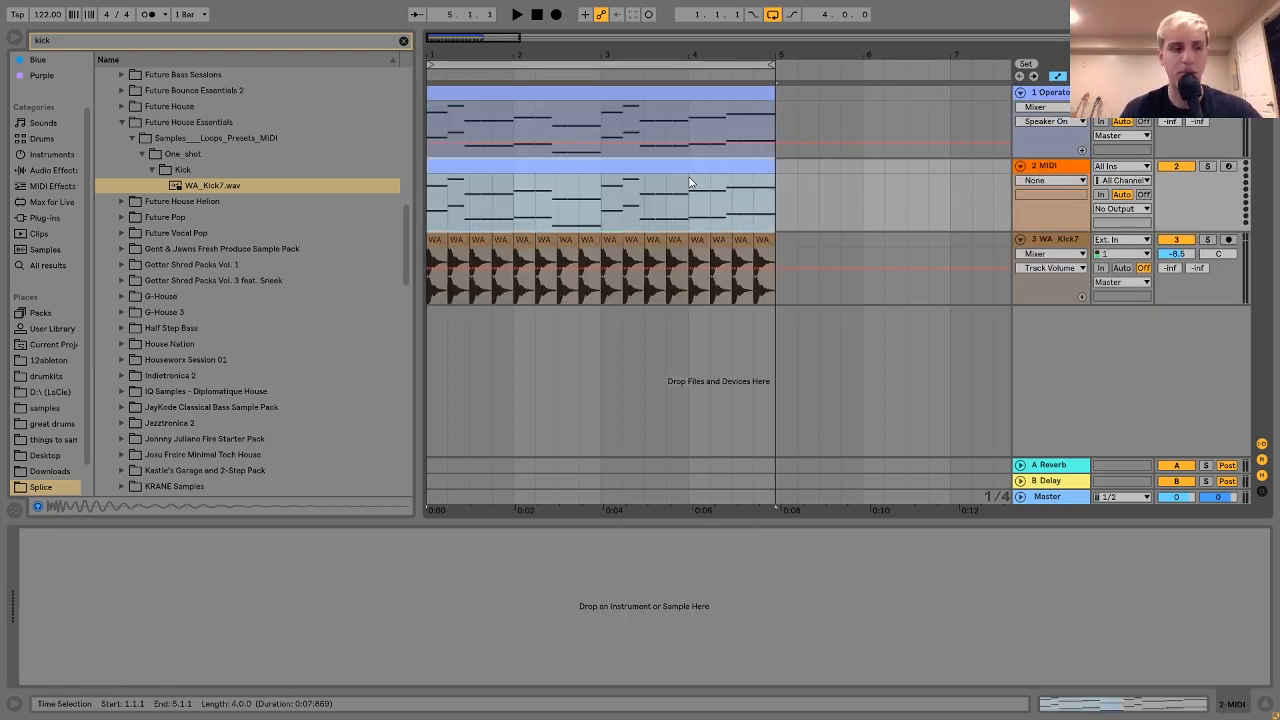
Delete the upper row of notes from the copied clip, keeping only the lower notes, and return to the track's devices.
{"action": "double_click", "coordinate": [673, 172]}
{"action": "left_click_drag", "start_coordinate": [266, 280], "coordinate": [792, 149]}
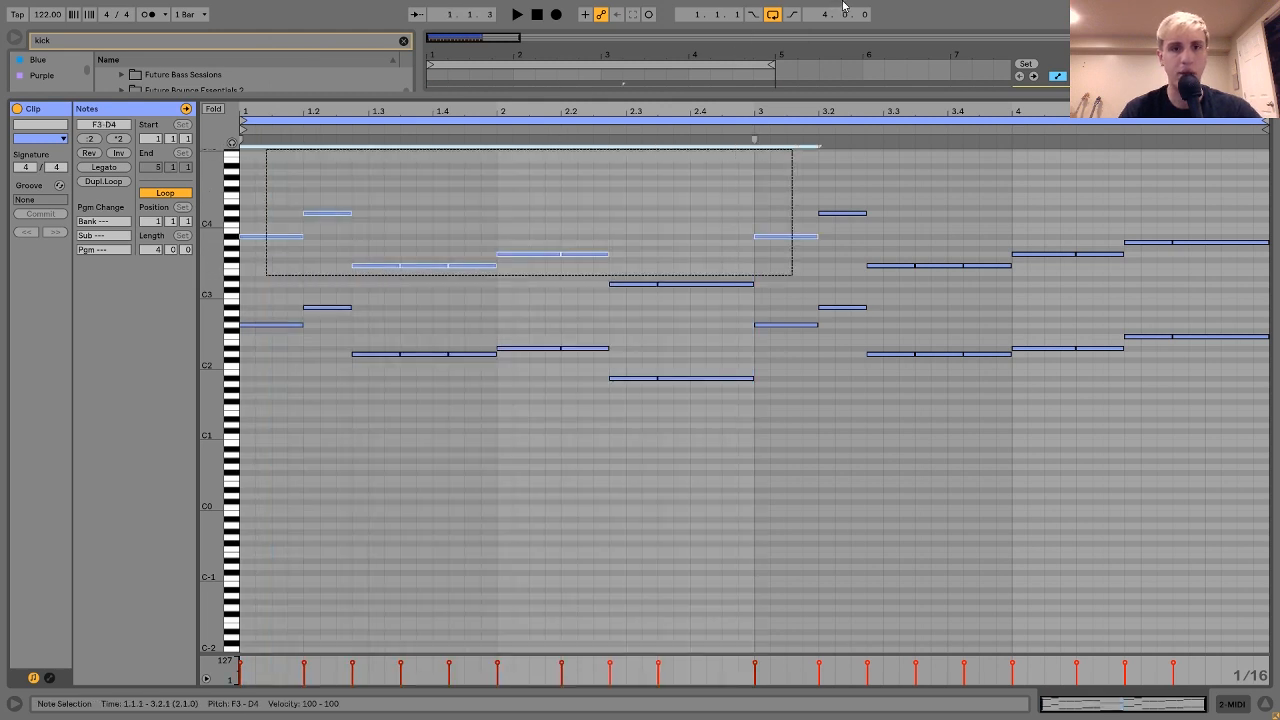
{"action": "left_click_drag", "start_coordinate": [843, 6], "coordinate": [918, 140]}
{"action": "left_click", "coordinate": [690, 284], "text": "shift"}
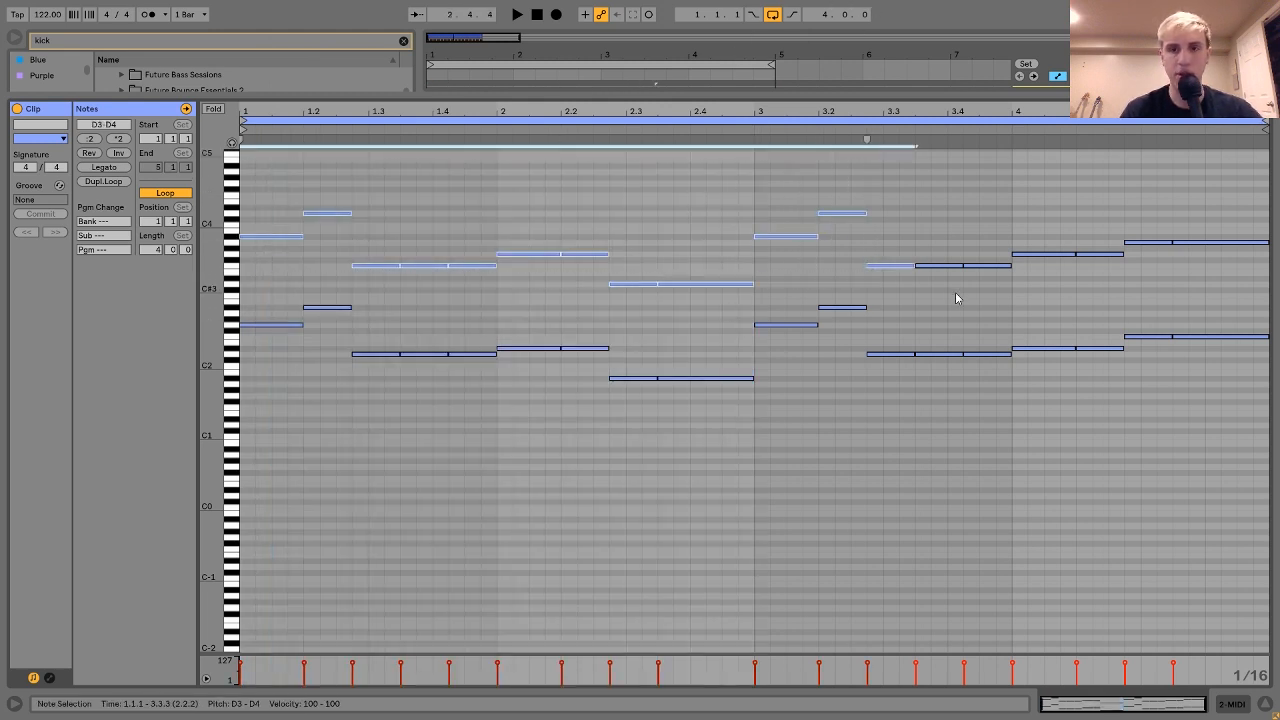
{"action": "key", "text": "Delete"}
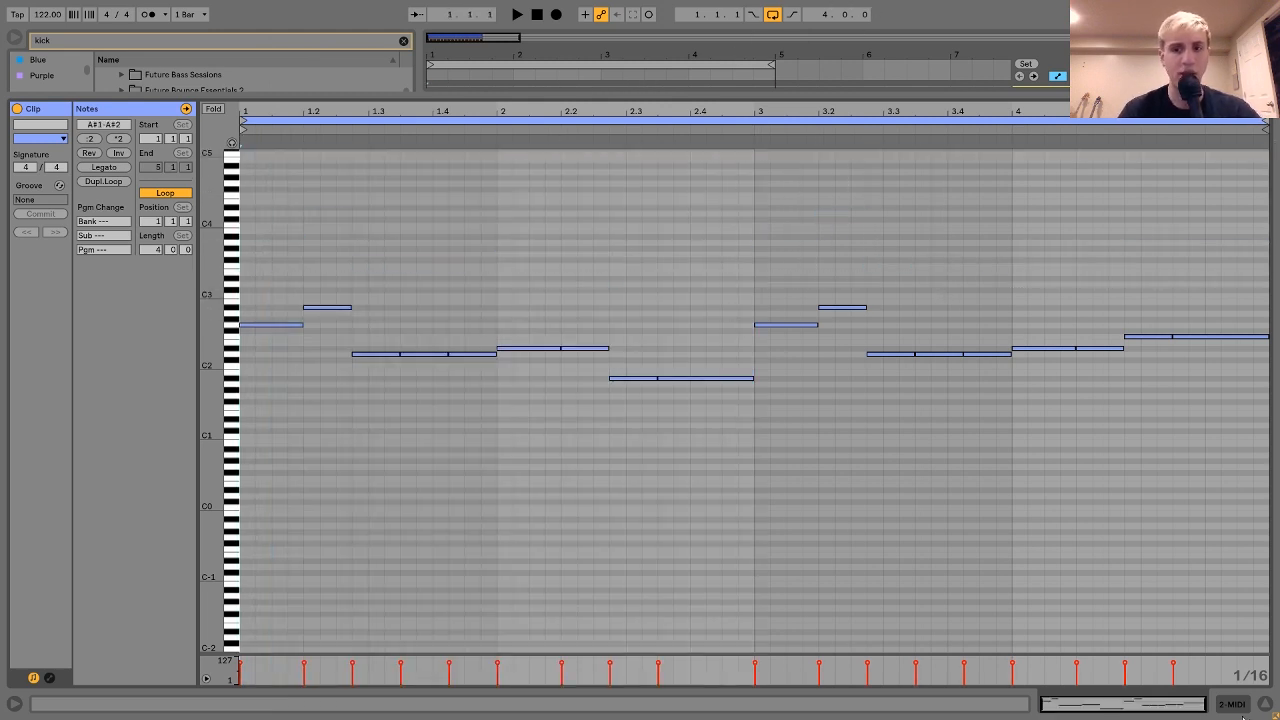
{"action": "left_click", "coordinate": [1230, 705]}
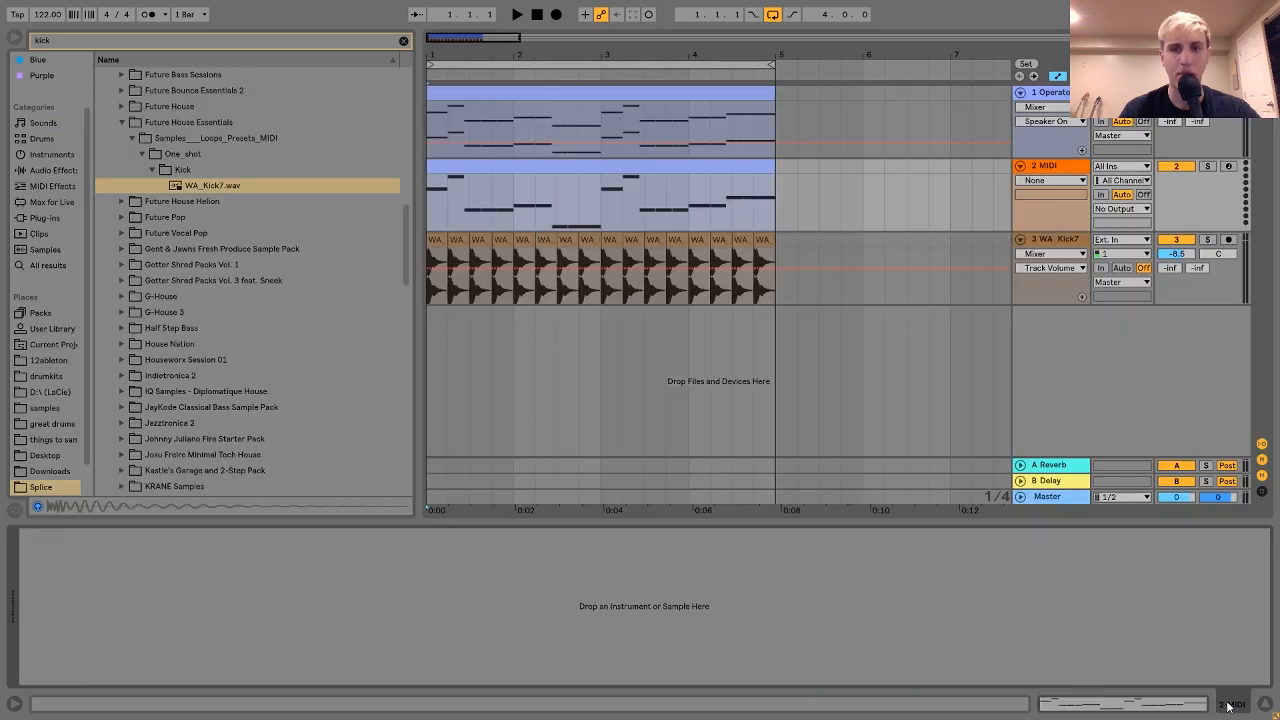
Load Massive on the new MIDI track and set oscillator 1's wavetable to Sin-Square.
{"action": "left_click", "coordinate": [403, 40]}
{"action": "left_click", "coordinate": [40, 234]}
{"action": "scroll", "coordinate": [126, 275], "scroll_direction": "up", "scroll_amount": 5}
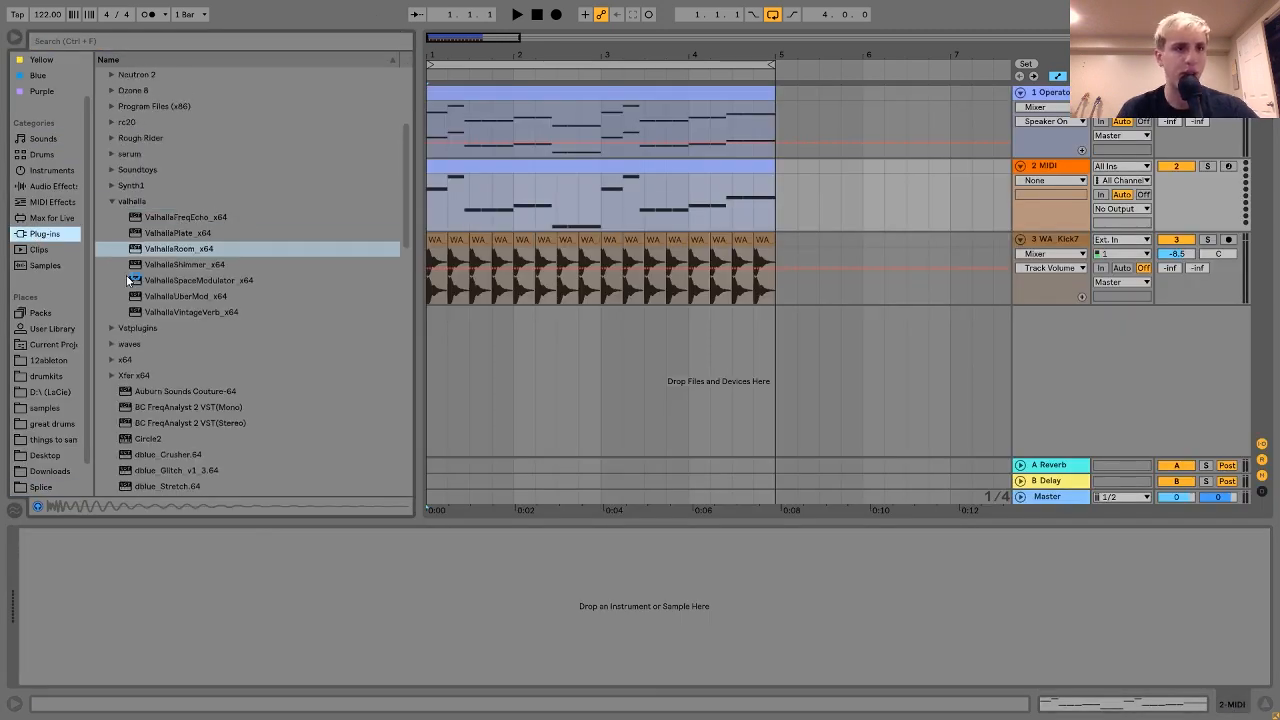
{"action": "left_click", "coordinate": [114, 107]}
{"action": "left_click", "coordinate": [137, 122]}
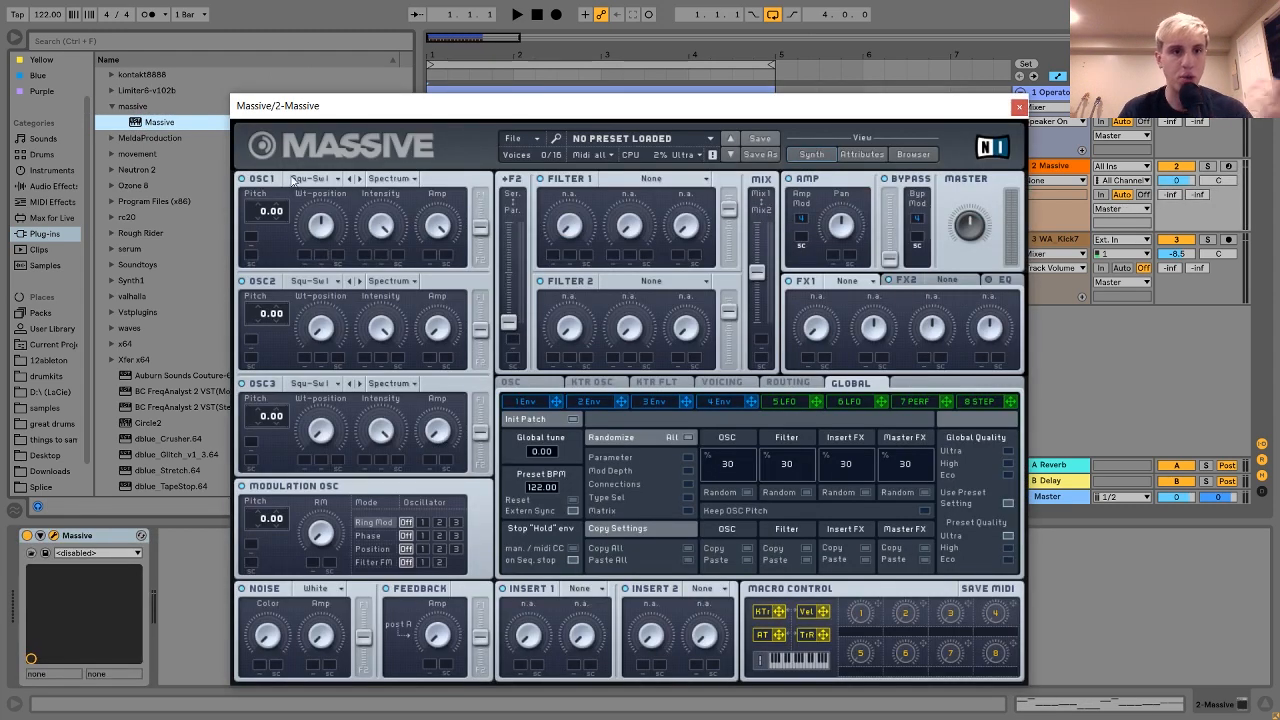
{"action": "left_click", "coordinate": [310, 179]}
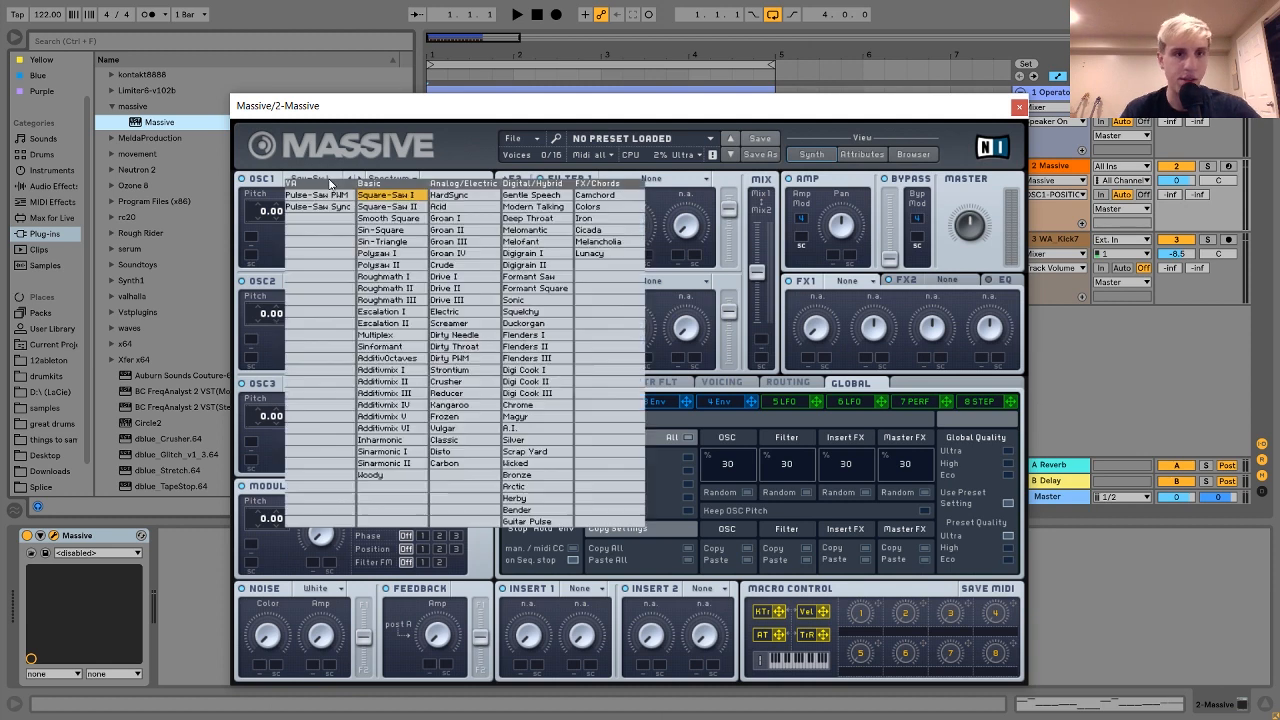
{"action": "left_click", "coordinate": [383, 230]}
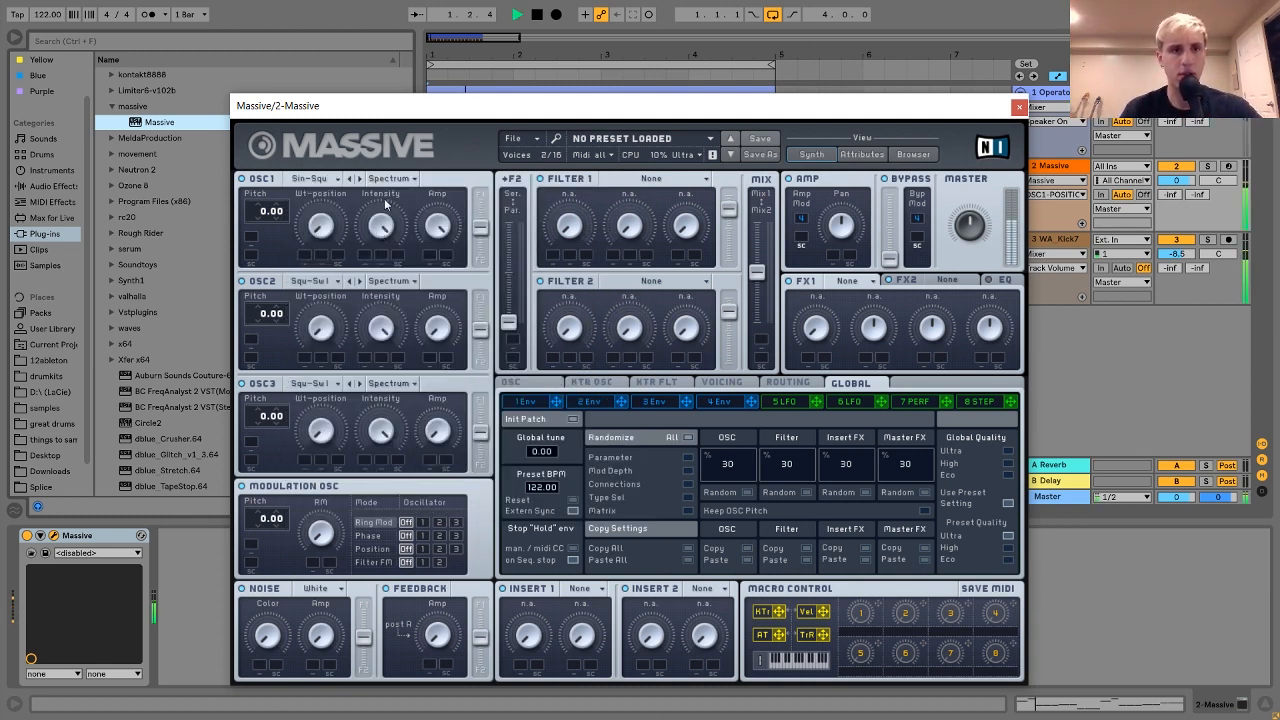
Add the Pitch MIDI effect preset -12 before Massive and audition the loop.
{"action": "left_click", "coordinate": [50, 203]}
{"action": "double_click", "coordinate": [145, 153]}
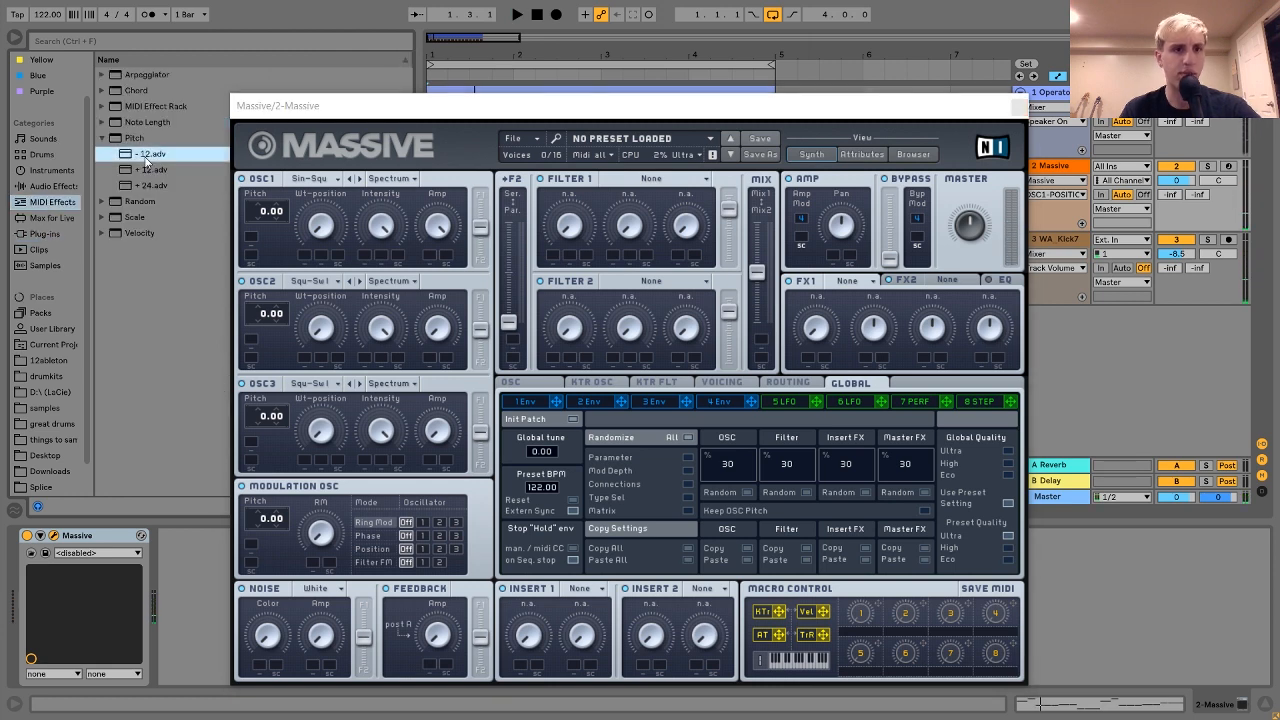
{"action": "key", "text": "space"}
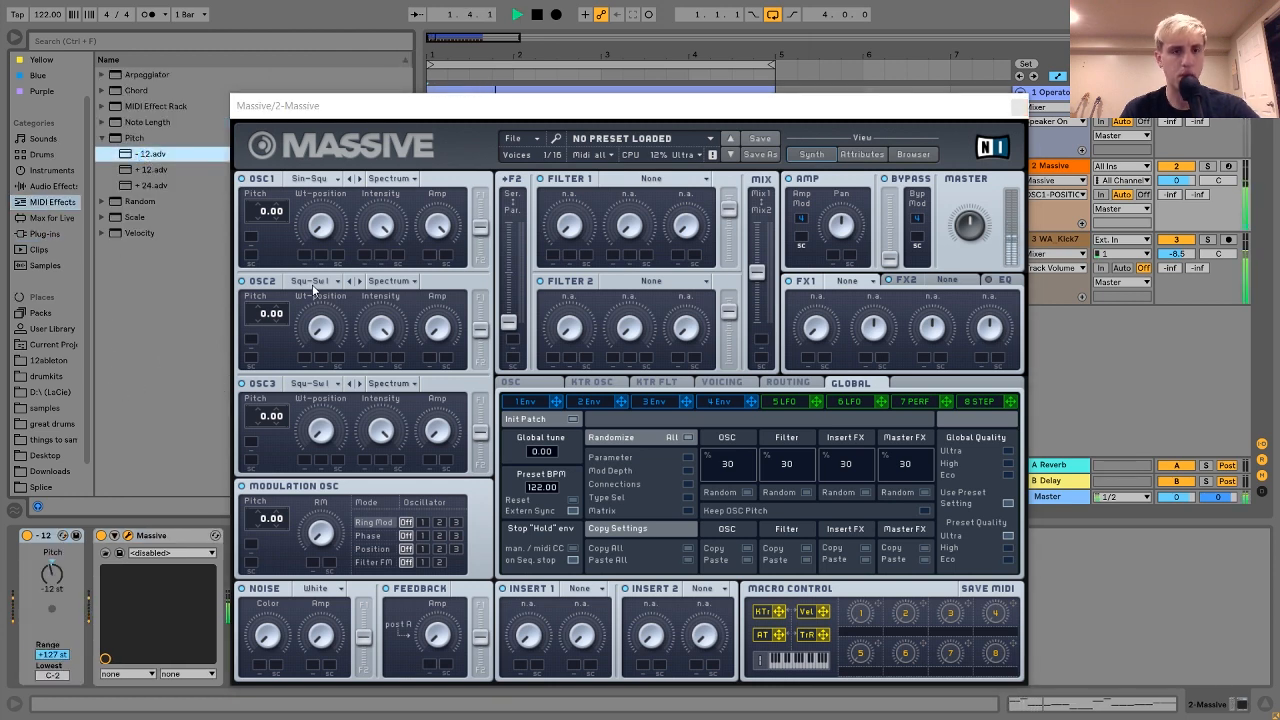
{"action": "key", "text": "space"}
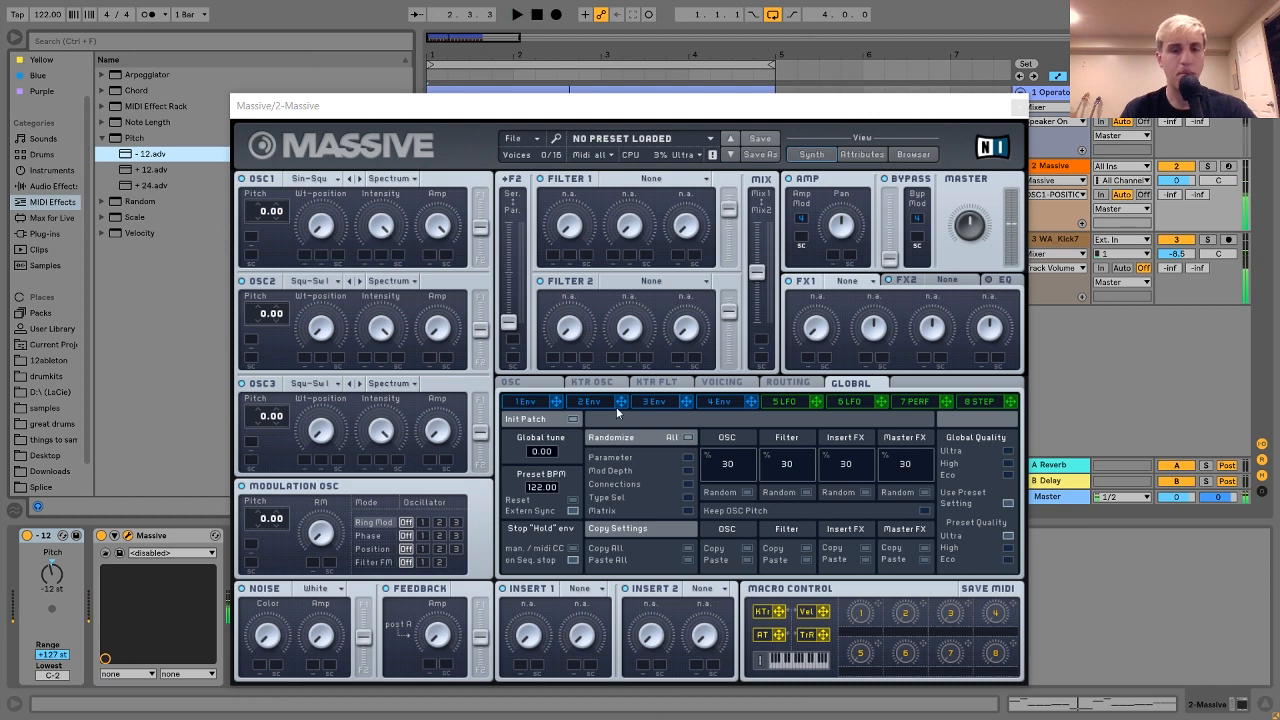
Phase-modulate oscillator 1 with the modulation oscillator at pitch 12.00, set Insert 1 to Sine Shaper, and modulate phase and drive with envelope 4.
{"action": "left_click", "coordinate": [423, 535]}
{"action": "left_click_drag", "start_coordinate": [266, 524], "coordinate": [266, 500]}
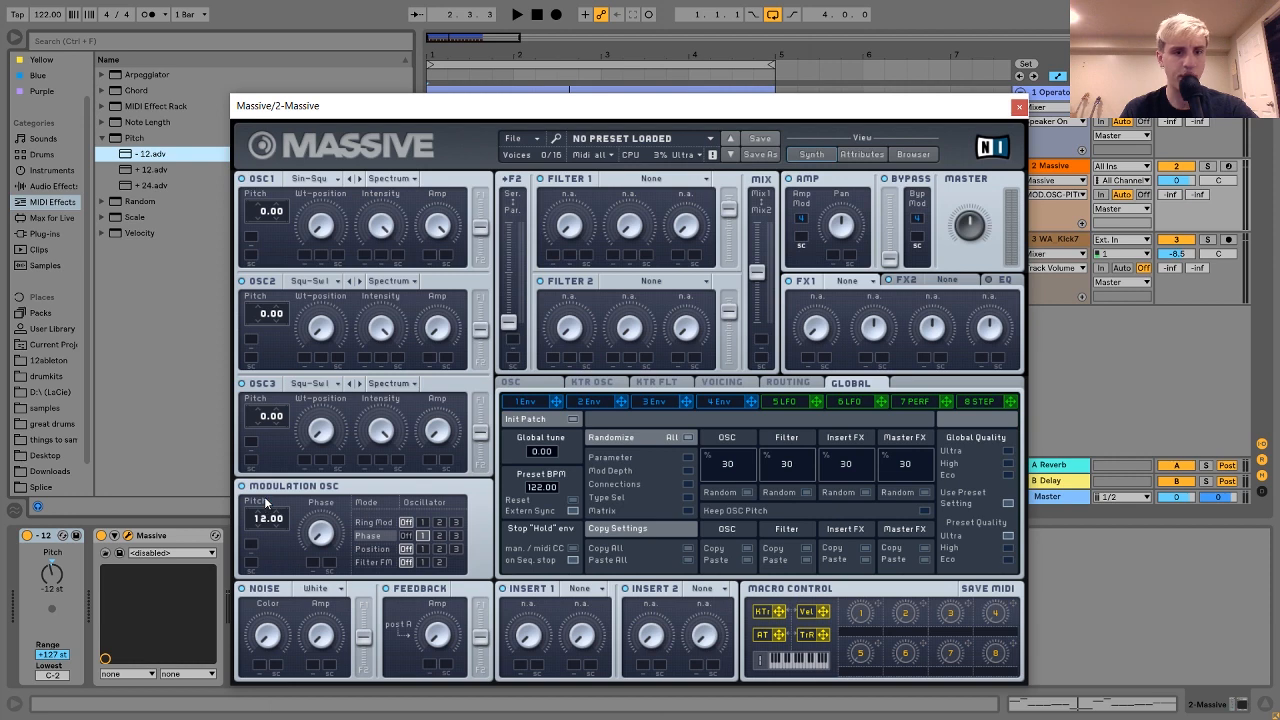
{"action": "left_click", "coordinate": [728, 407]}
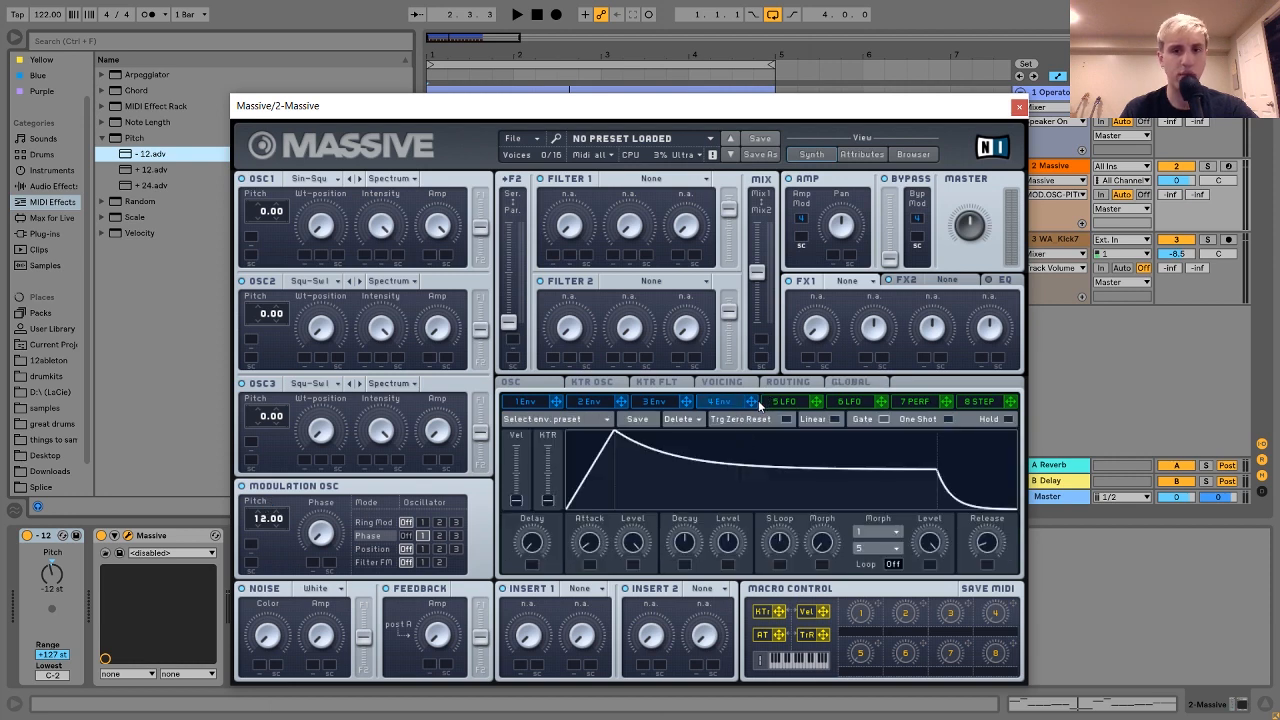
{"action": "left_click_drag", "start_coordinate": [317, 568], "coordinate": [311, 564]}
{"action": "left_click", "coordinate": [594, 592]}
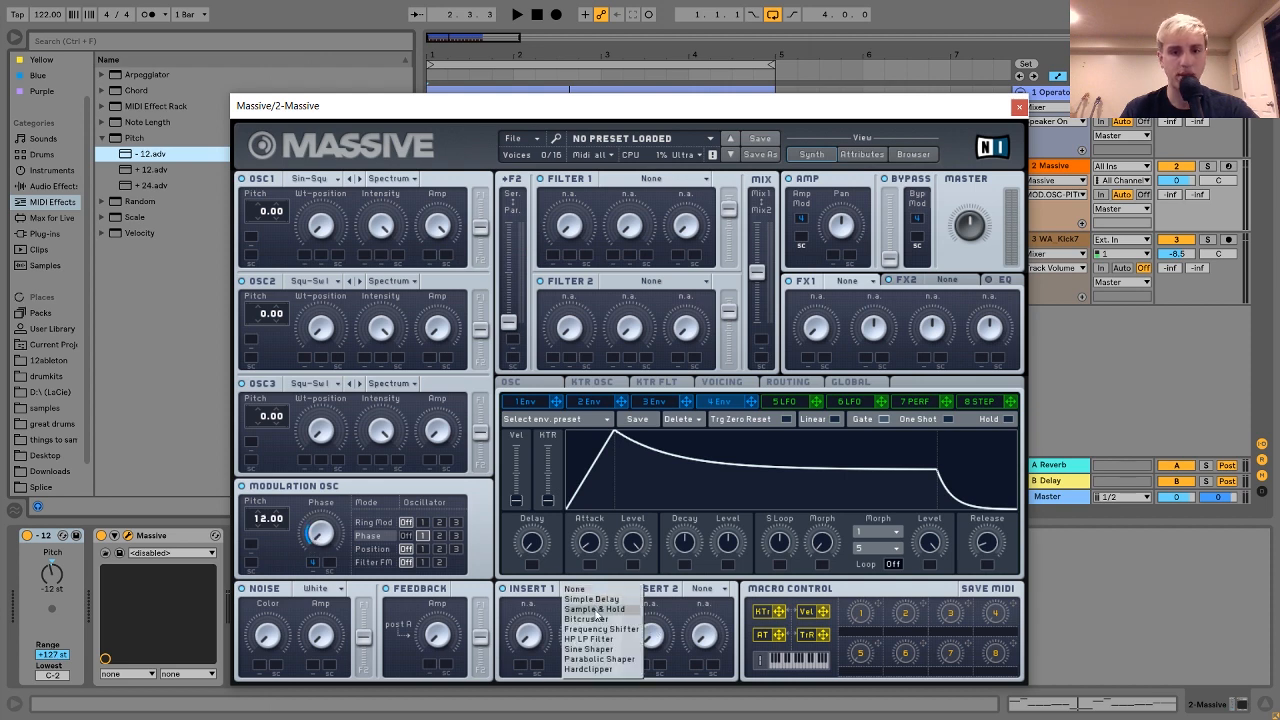
{"action": "left_click", "coordinate": [604, 652]}
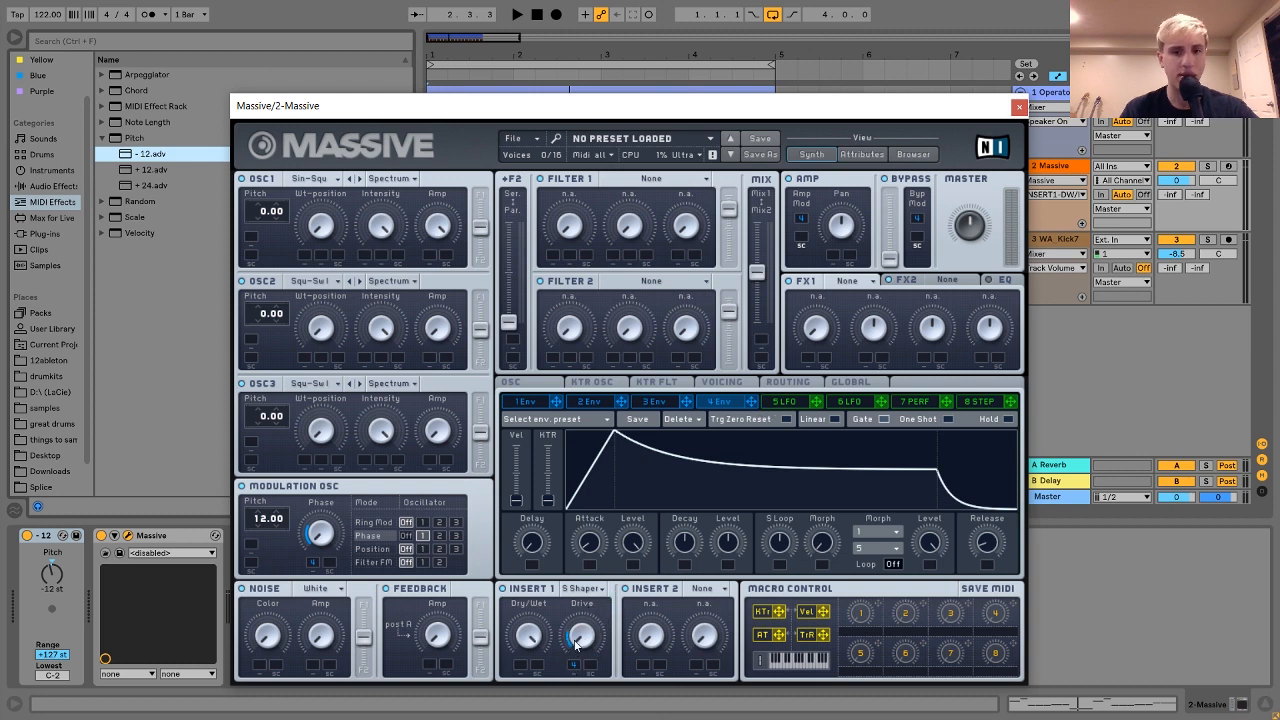
Shorten envelope 4's attack and decay, lower its decay level to the minimum, and audition the bass.
{"action": "left_click_drag", "start_coordinate": [596, 557], "coordinate": [596, 590]}
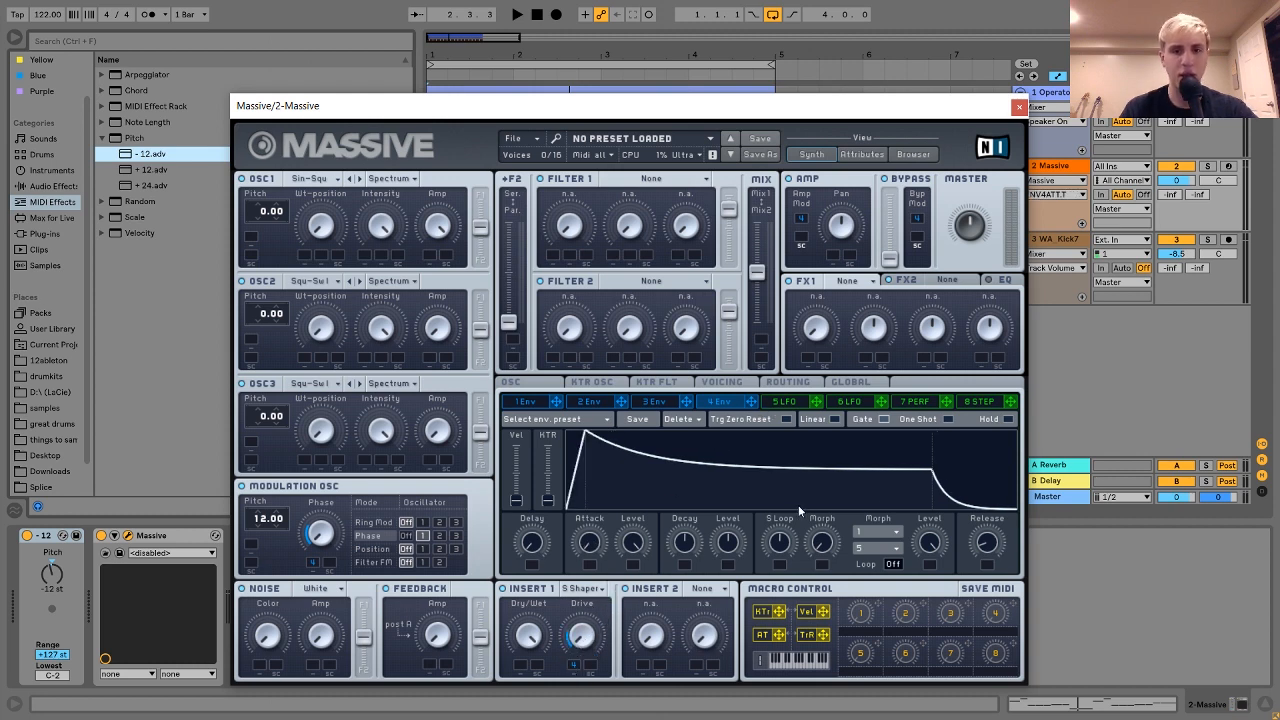
{"action": "left_click_drag", "start_coordinate": [727, 542], "coordinate": [727, 580]}
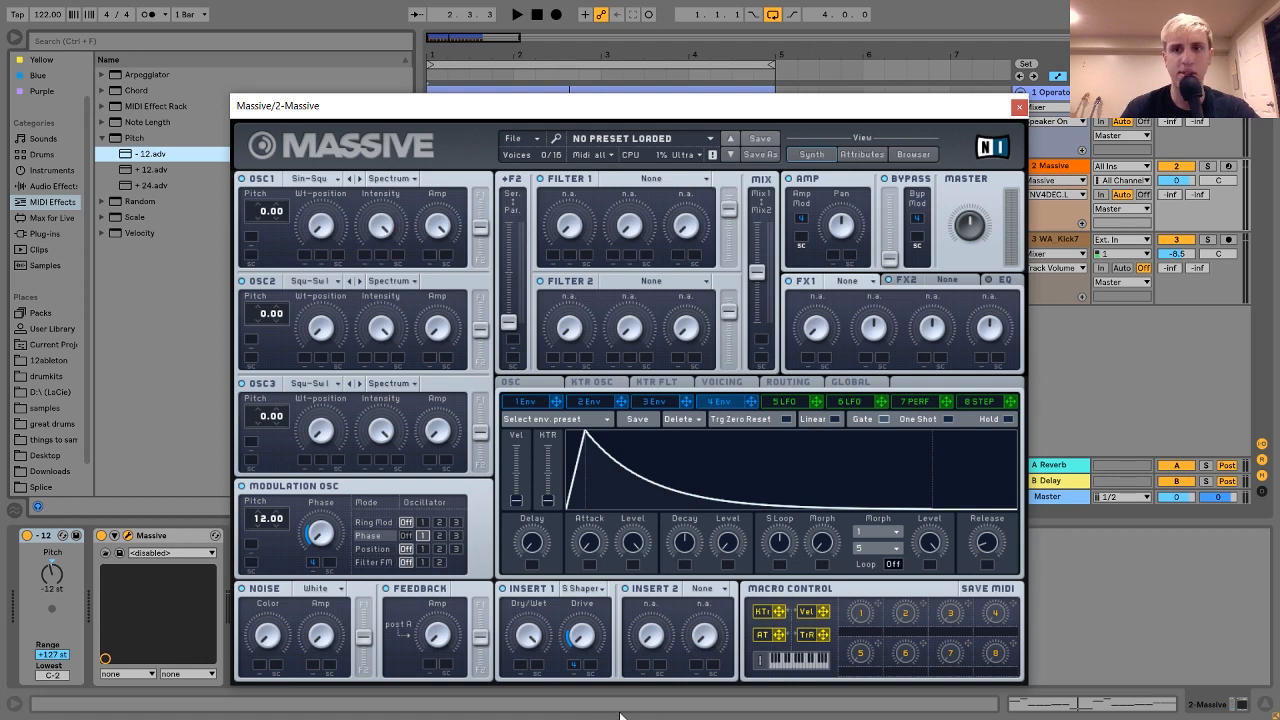
{"action": "key", "text": "space"}
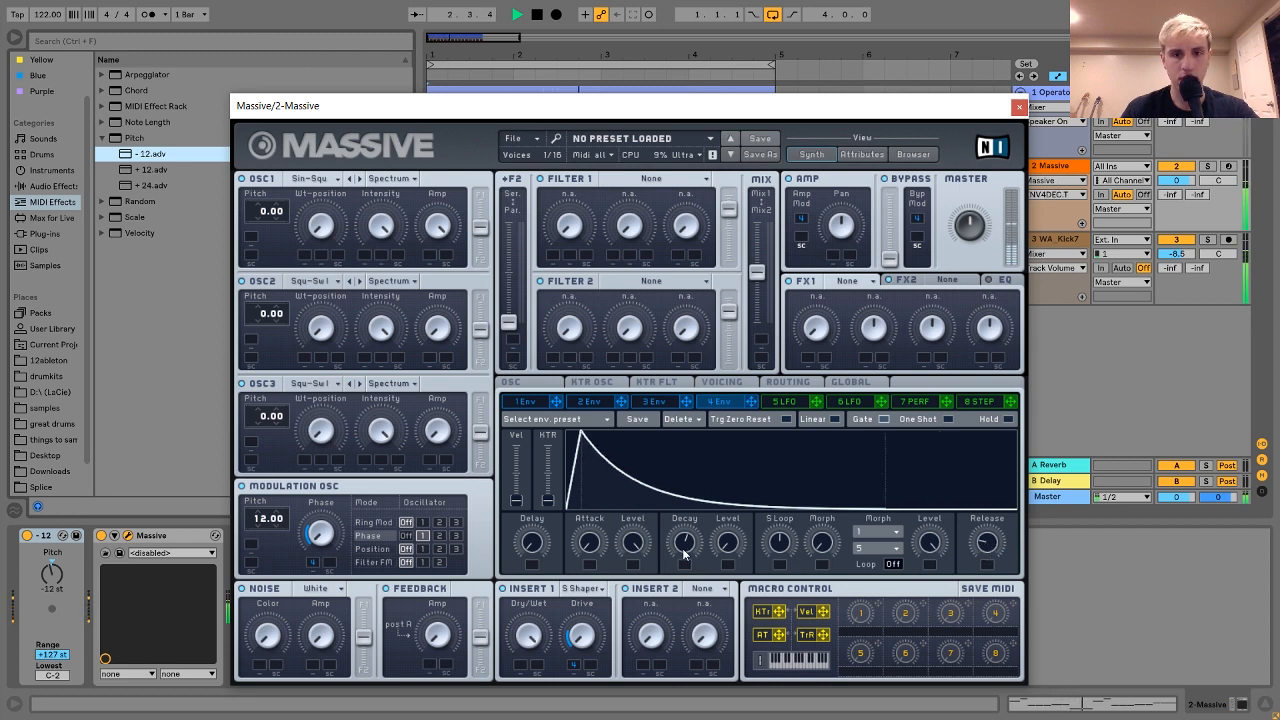
{"action": "key", "text": "space"}
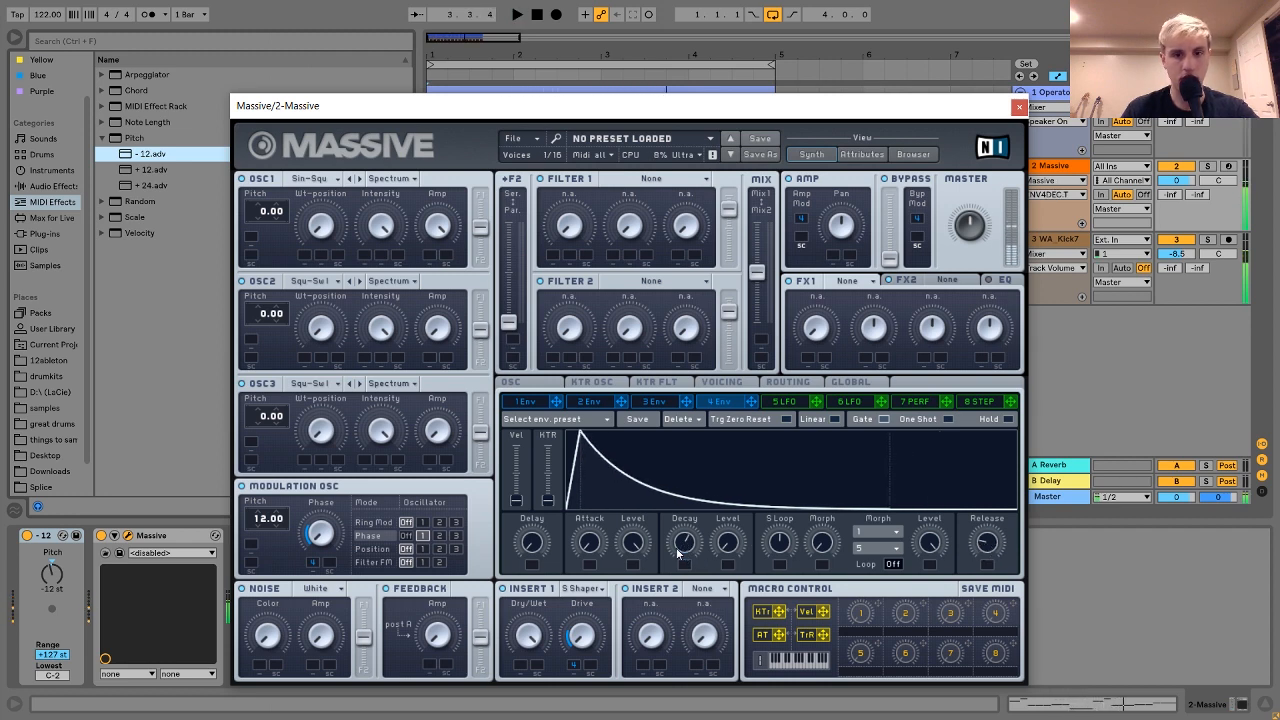
Lower the Massive bass track's volume to -0.8 dB while auditioning the loop, and close the synth window.
{"action": "key", "text": "space"}
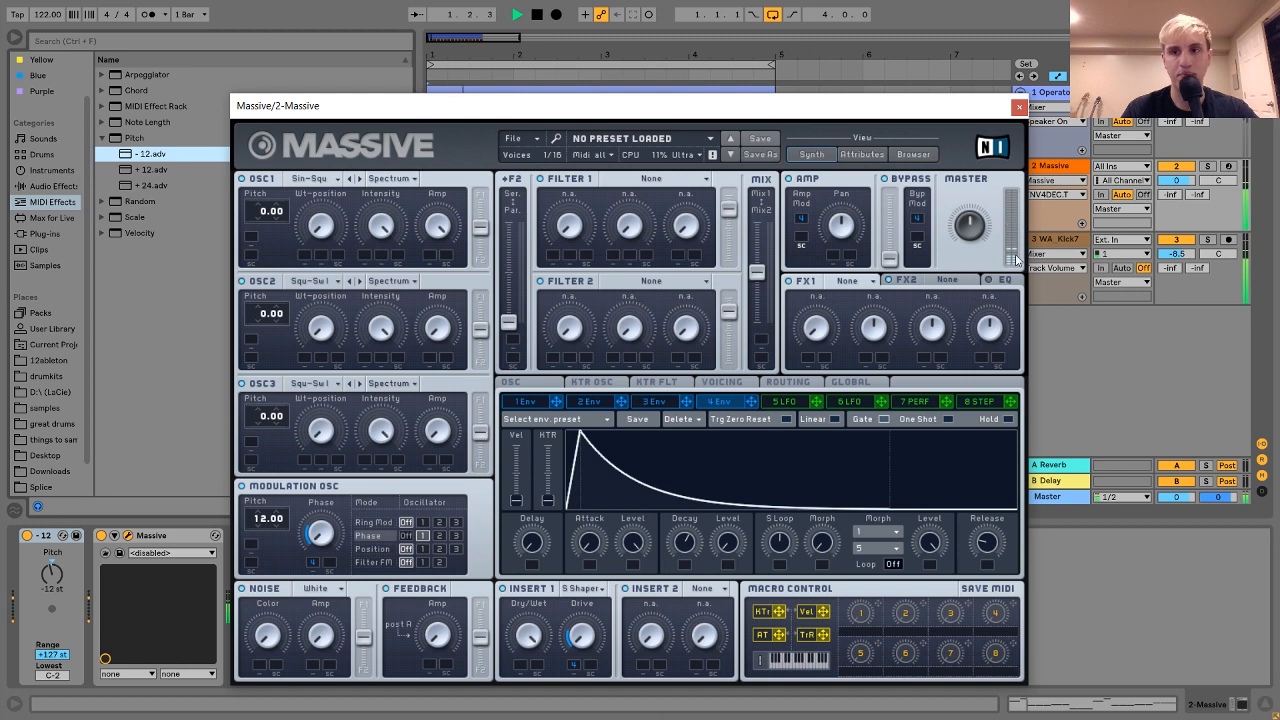
{"action": "key", "text": "space"}
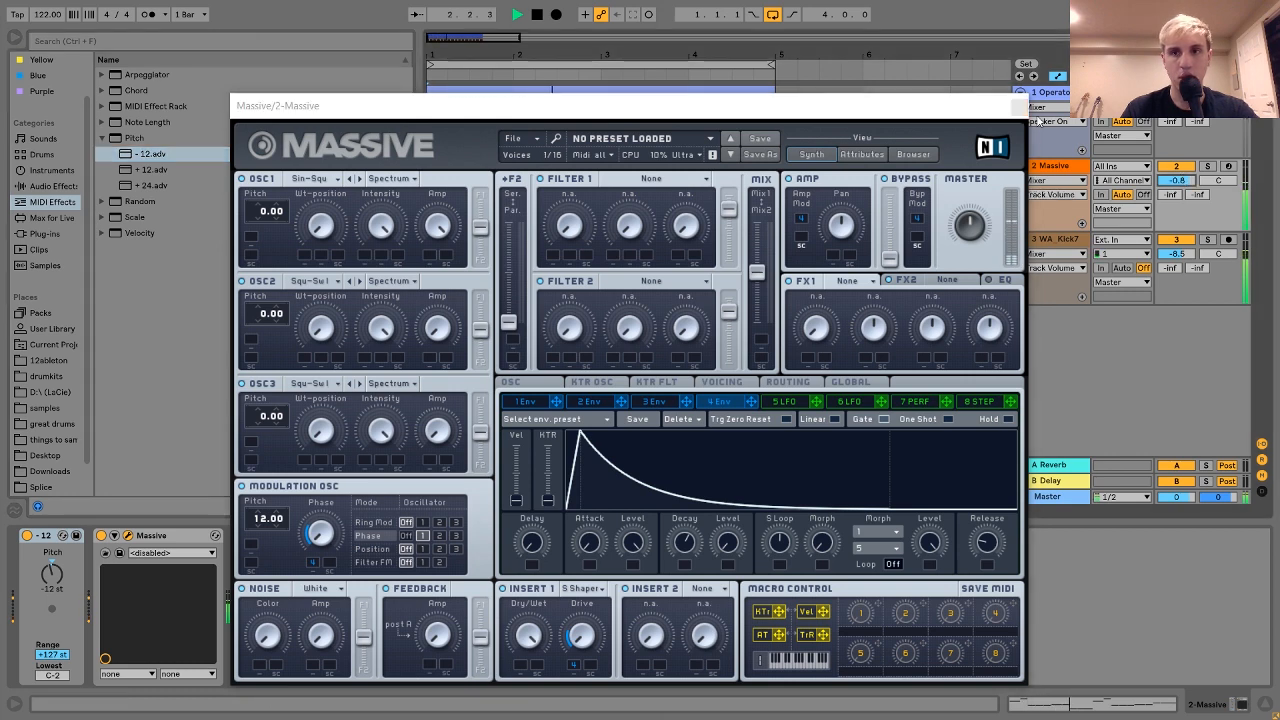
{"action": "left_click", "coordinate": [1019, 105]}
Add the Xfer LFOTool_x64 plug-in after Massive on the bass track.
{"action": "left_click", "coordinate": [47, 234]}
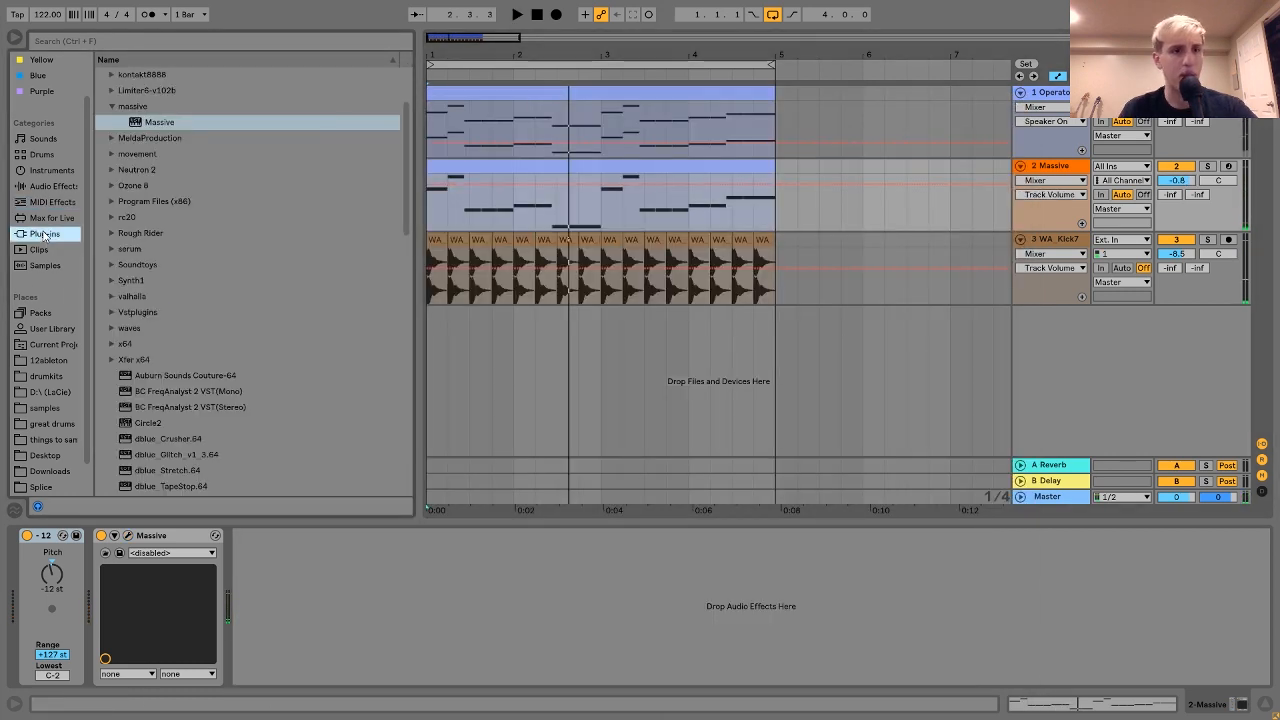
{"action": "scroll", "coordinate": [172, 331], "scroll_direction": "down", "scroll_amount": 3}
{"action": "left_click", "coordinate": [112, 312]}
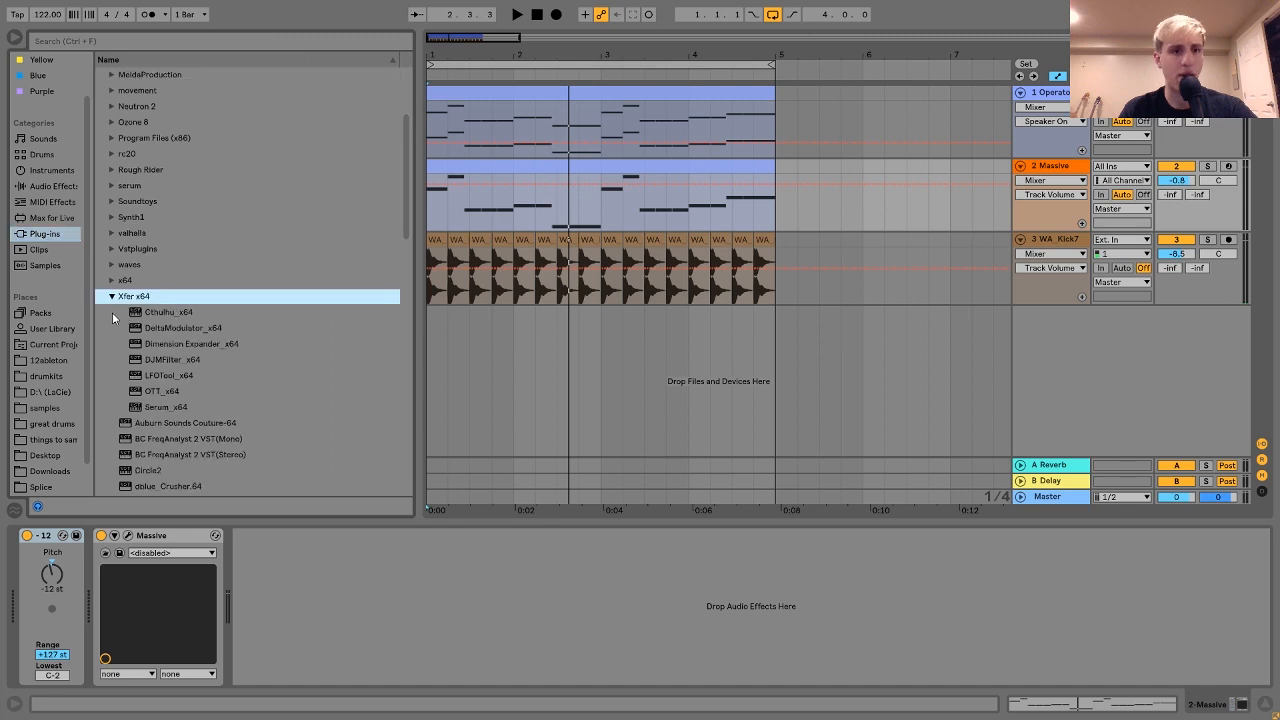
{"action": "double_click", "coordinate": [158, 371]}
Shape LFOTool's volume curve by lowering the end point, moving the final peak slightly earlier and bowing the closing drop outward, and audition it.
{"action": "left_click_drag", "start_coordinate": [679, 279], "coordinate": [679, 298]}
{"action": "mouse_move", "coordinate": [679, 155]}
{"action": "left_mouse_down"}
{"action": "mouse_move", "coordinate": [668, 163]}
{"action": "mouse_move", "coordinate": [664, 143]}
{"action": "left_mouse_up"}
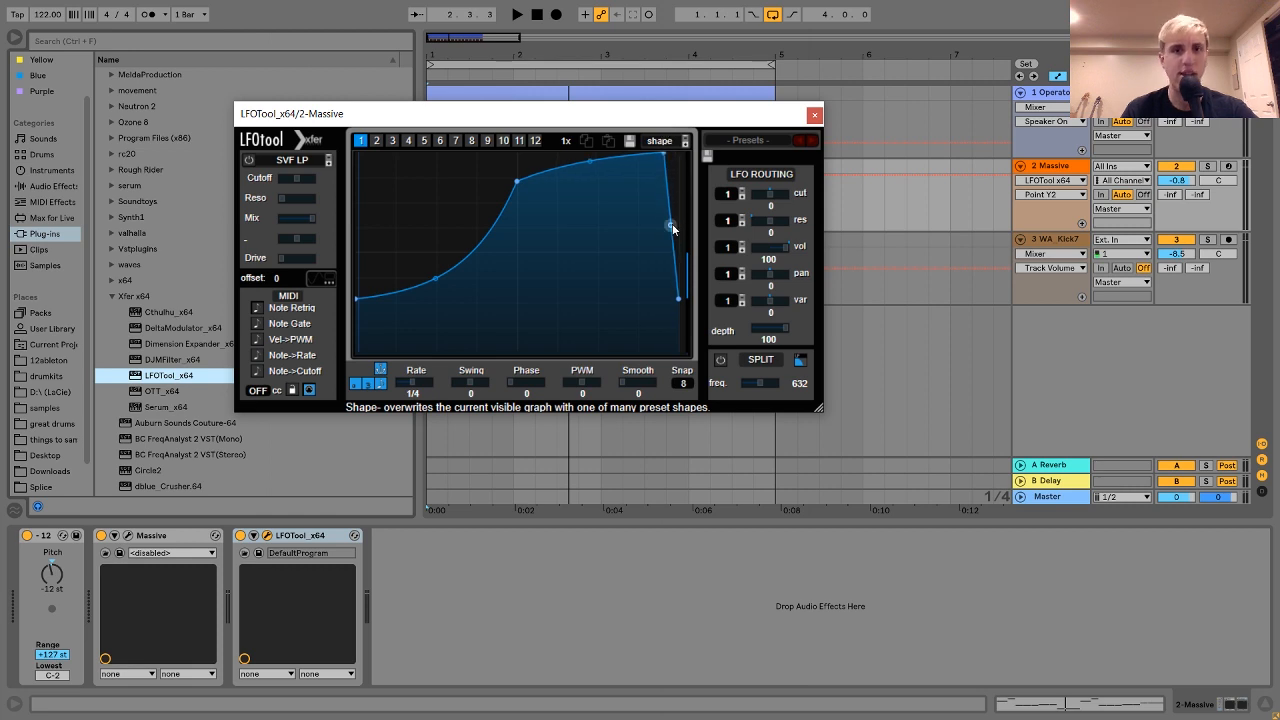
{"action": "left_click_drag", "start_coordinate": [673, 229], "coordinate": [684, 170]}
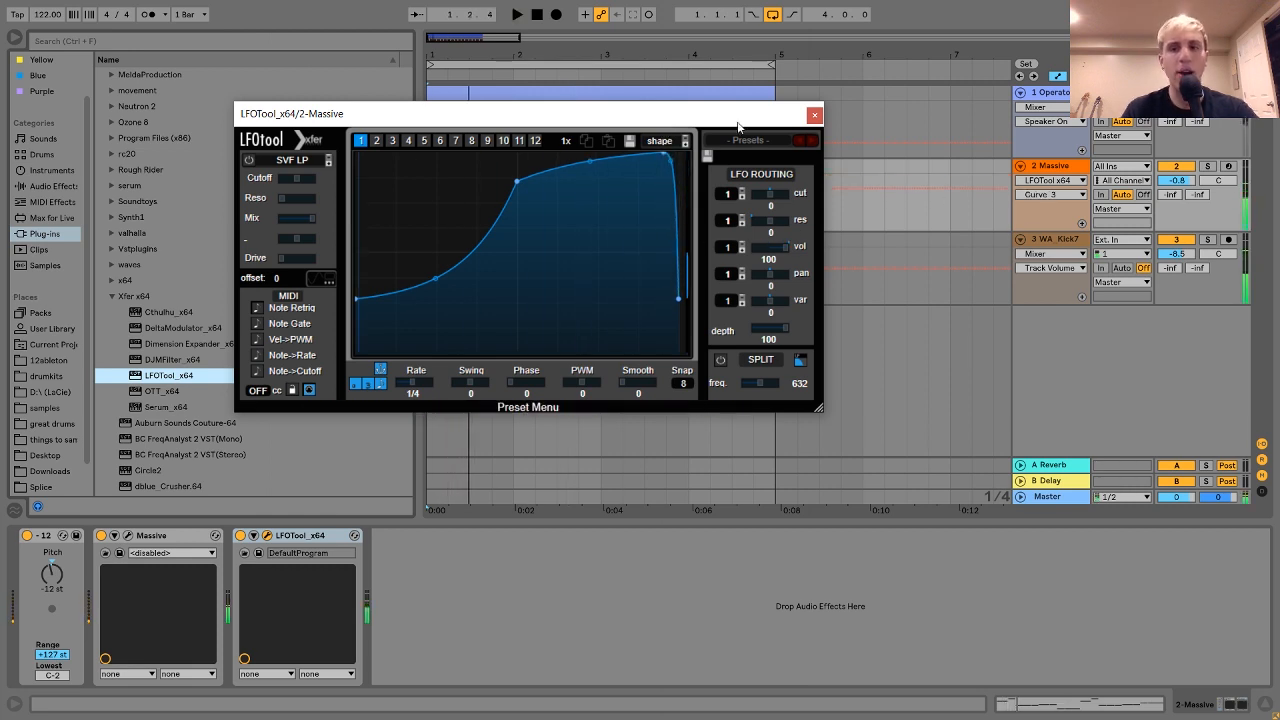
{"action": "left_click", "coordinate": [815, 116]}
Duplicate the Massive bass track and adjust oscillator 1's wavetable position in the copy's Massive.
{"action": "left_click", "coordinate": [1068, 167]}
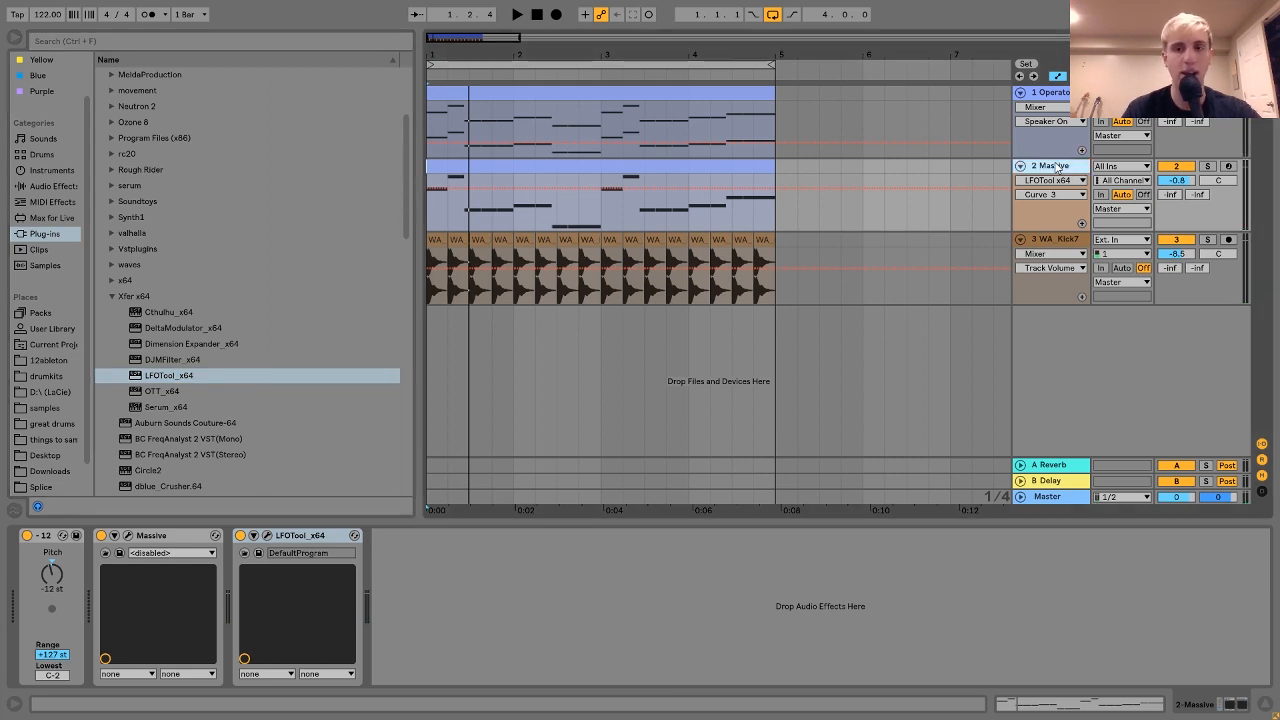
{"action": "key", "text": "ctrl+d"}
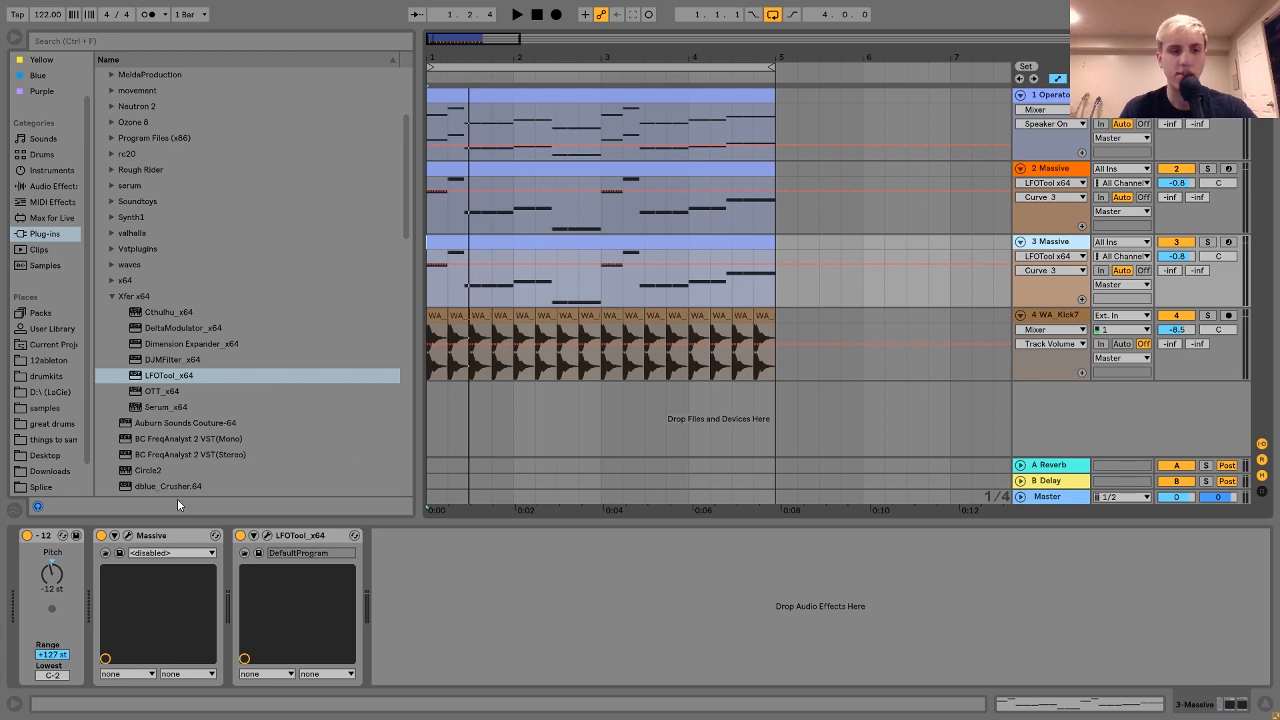
{"action": "left_click", "coordinate": [127, 537]}
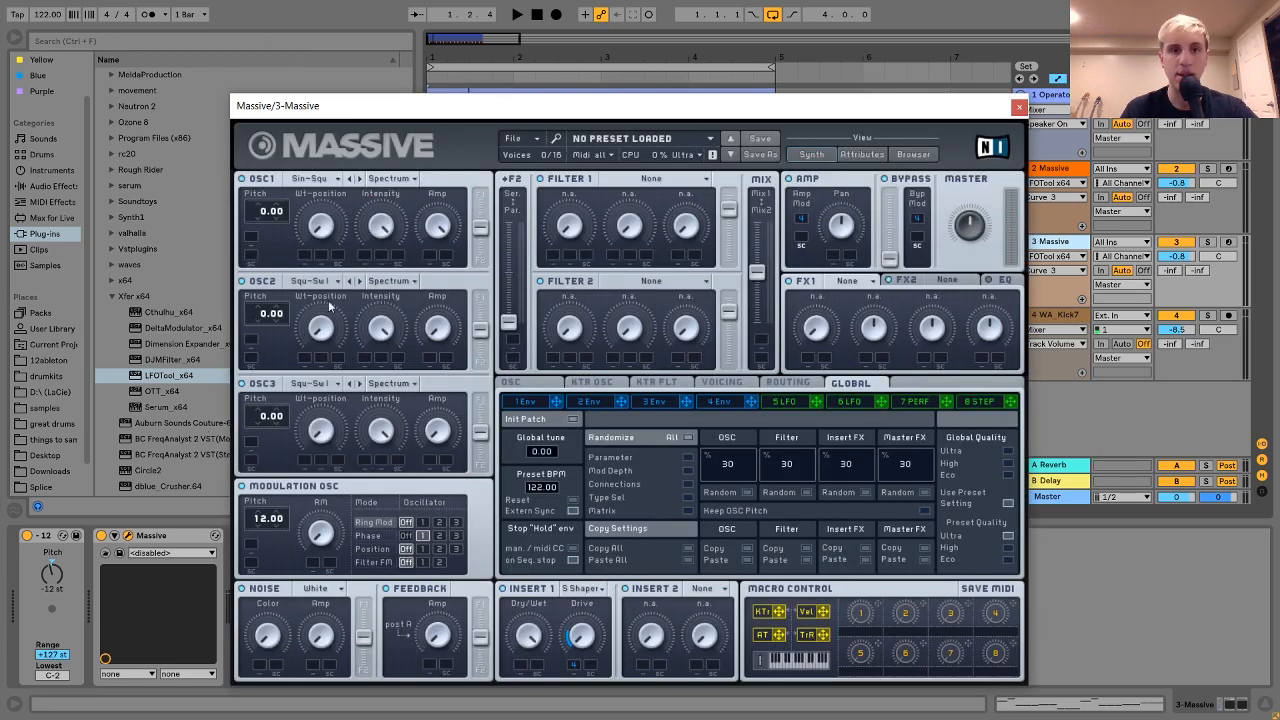
{"action": "left_click", "coordinate": [320, 235]}
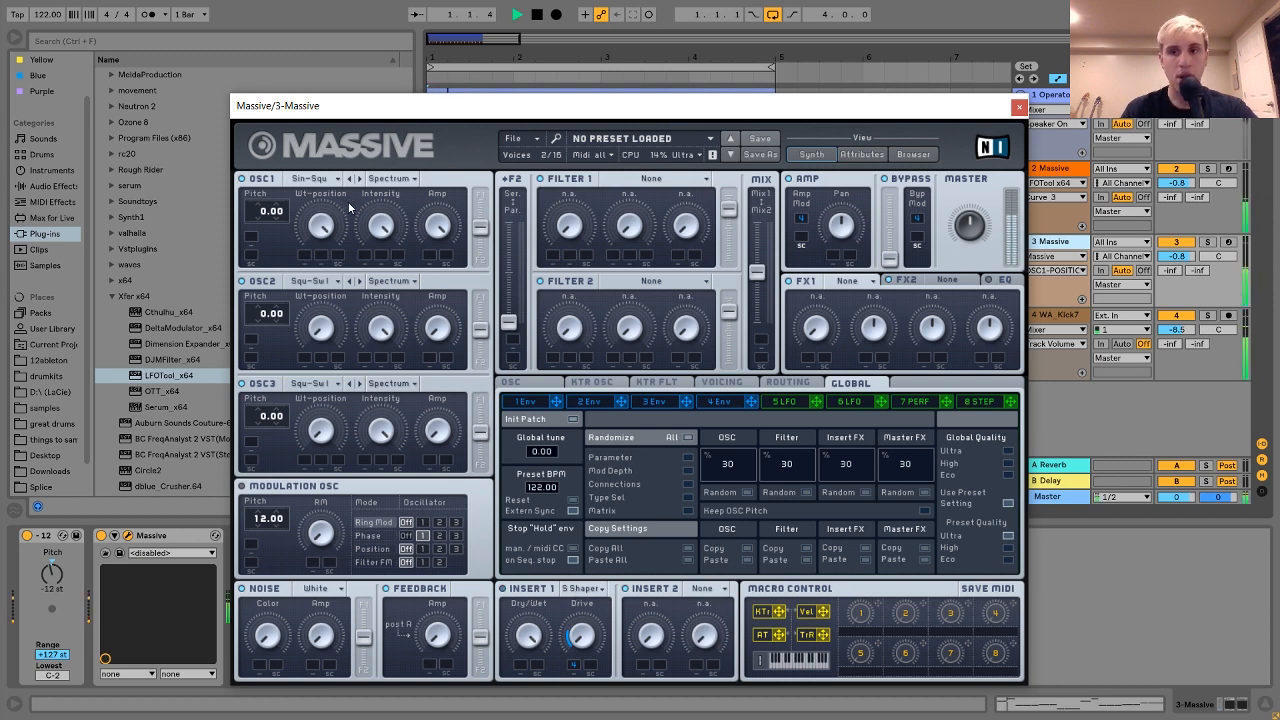
Set the copy's Filter 1 to Lowpass 4, adjust its cutoff and resonance, and move the filter mix fully to Mix1.
{"action": "left_click", "coordinate": [652, 178]}
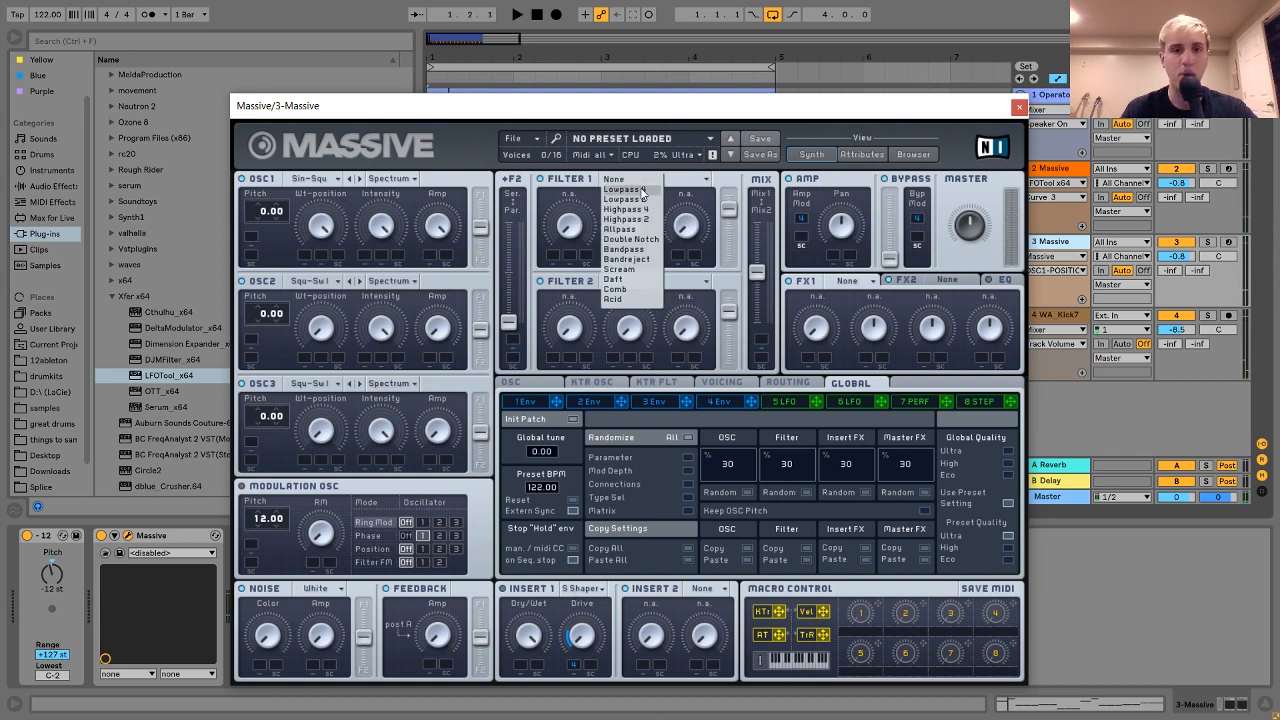
{"action": "left_click", "coordinate": [640, 187]}
{"action": "left_click", "coordinate": [572, 232]}
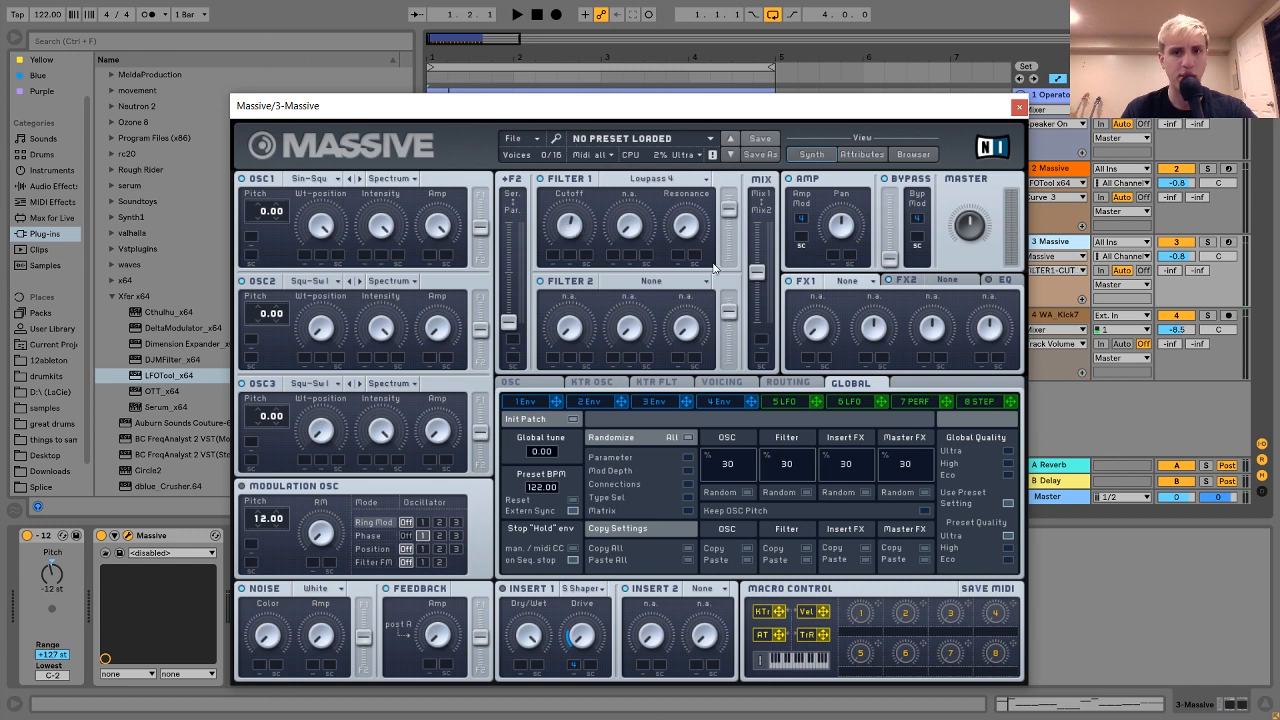
{"action": "left_click_drag", "start_coordinate": [757, 272], "coordinate": [785, 91]}
{"action": "left_click", "coordinate": [669, 230]}
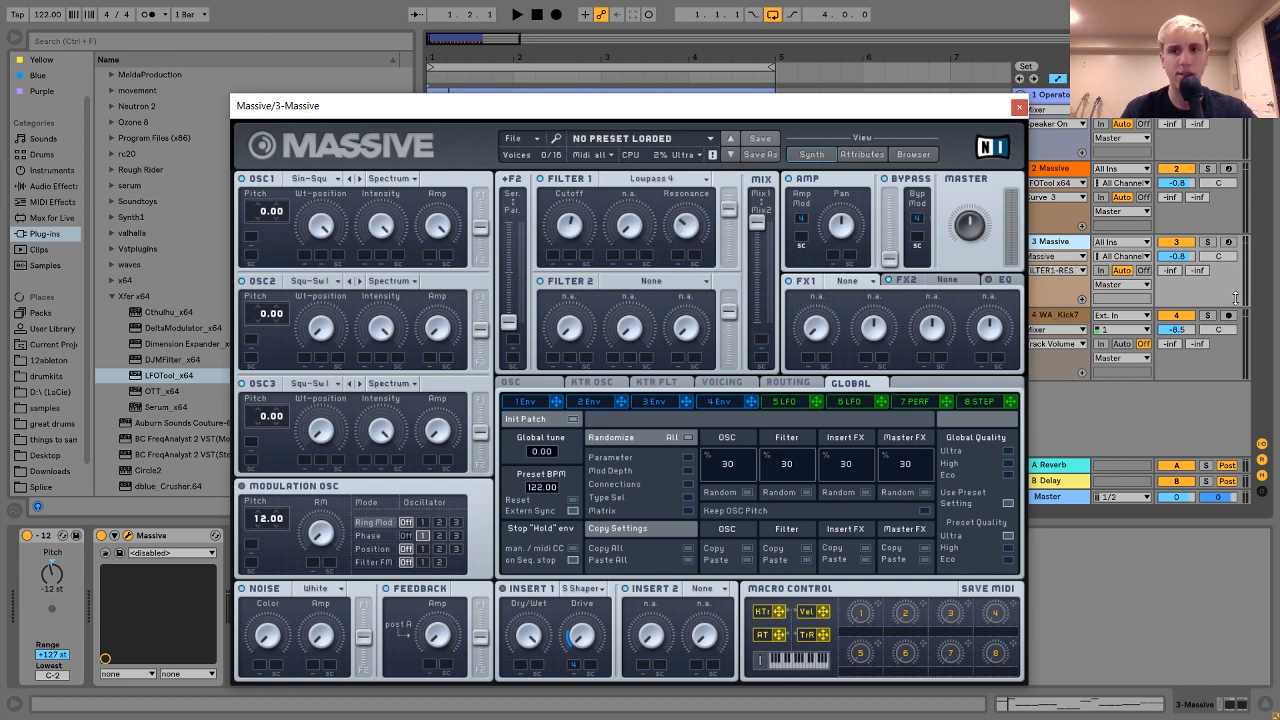
Solo the duplicated bass, fine-tune its Filter 1 cutoff and Massive master volume during playback, and unsolo the track.
{"action": "left_click", "coordinate": [1208, 243]}
{"action": "key", "text": "space"}
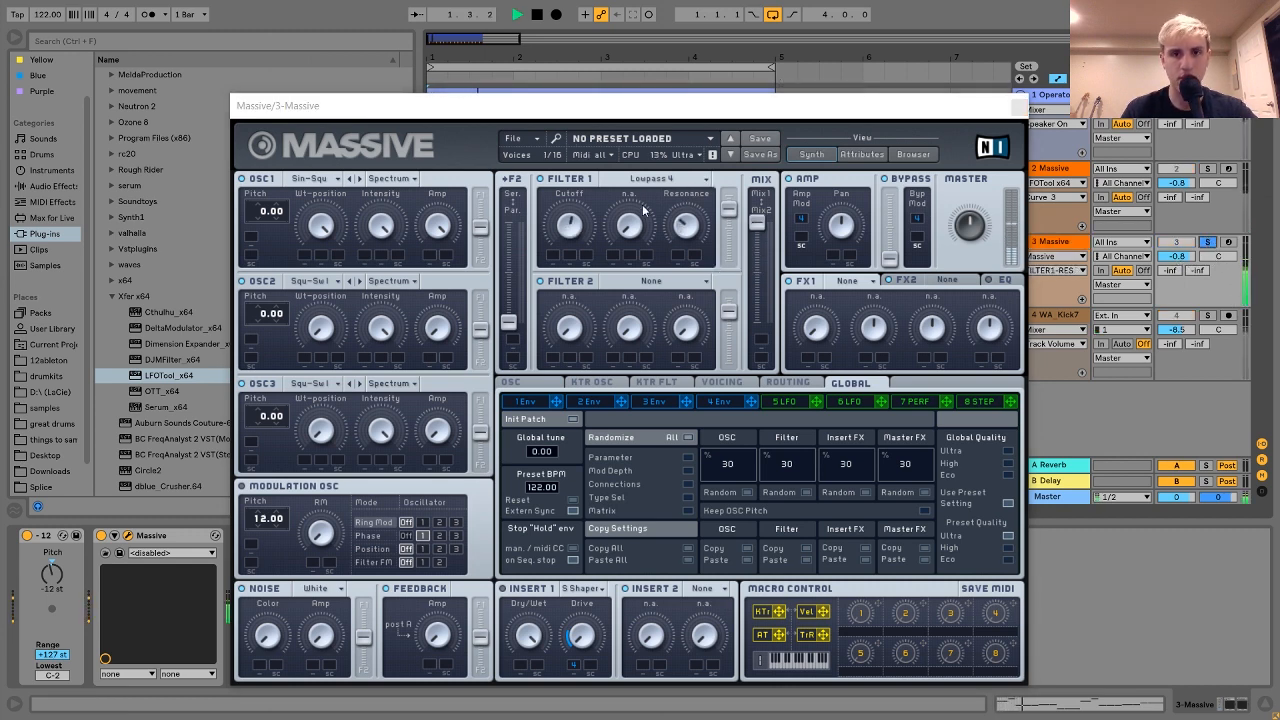
{"action": "left_click", "coordinate": [577, 230]}
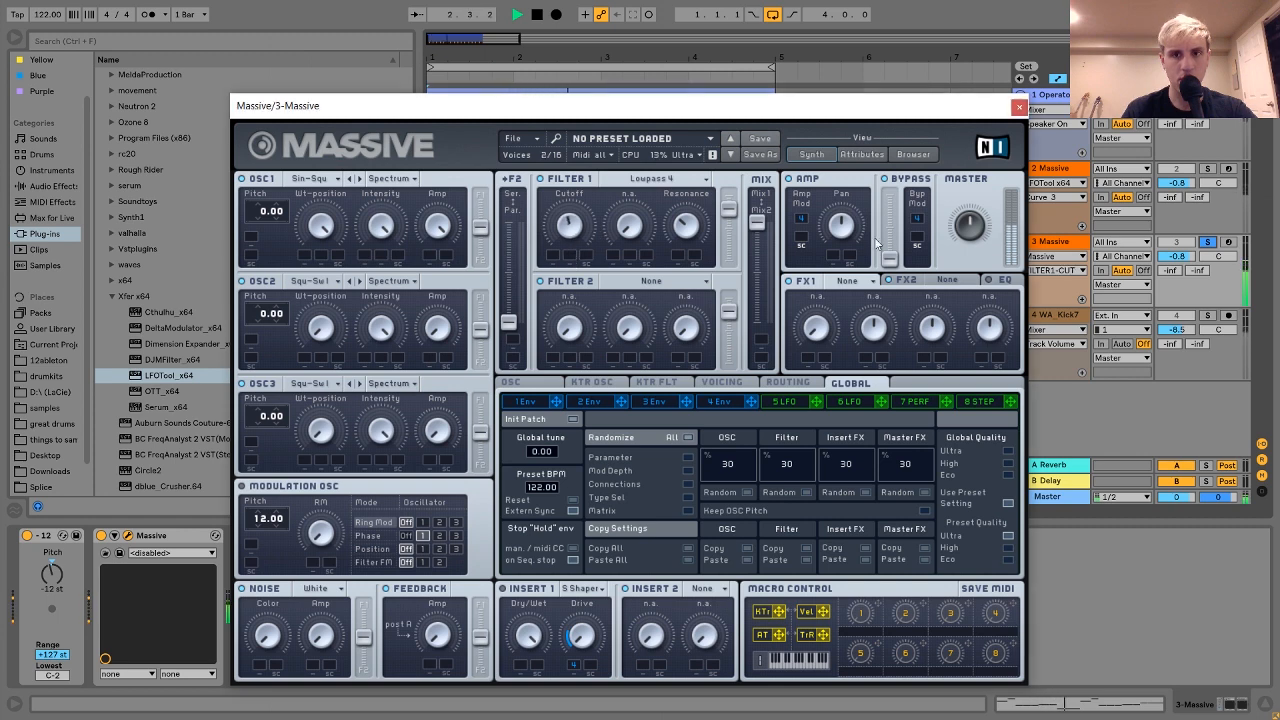
{"action": "left_click", "coordinate": [958, 240]}
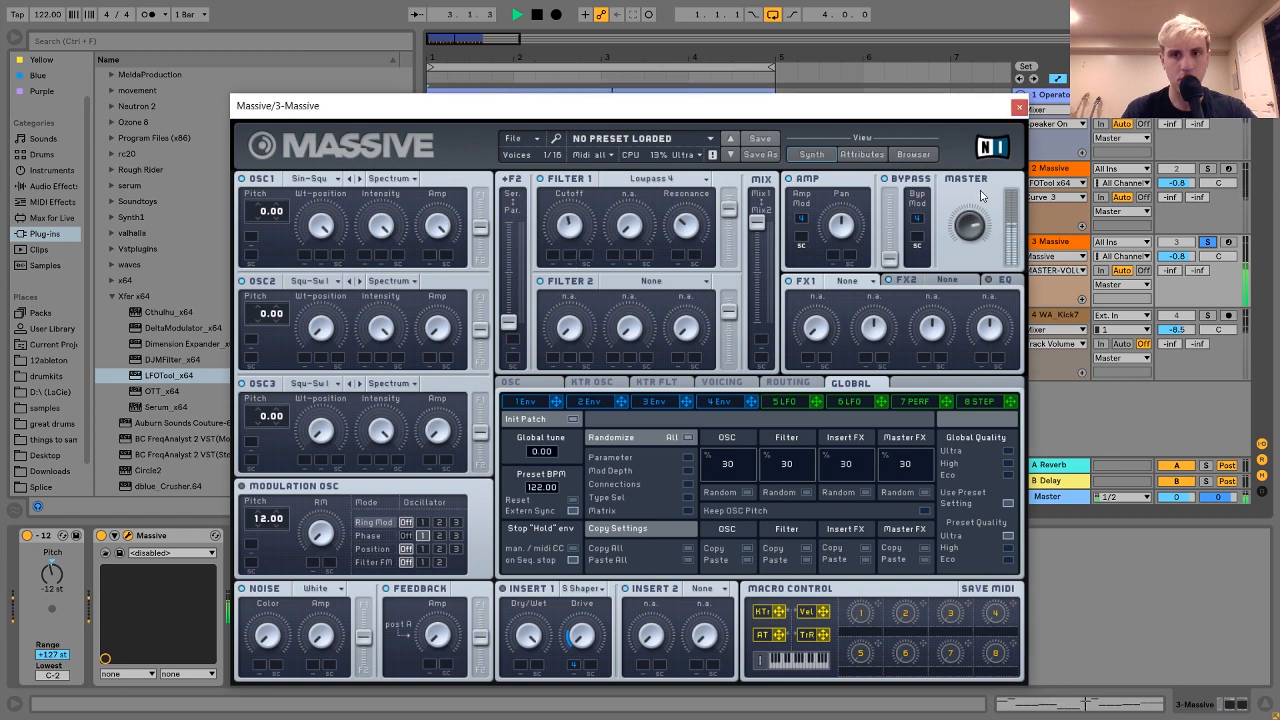
{"action": "left_click", "coordinate": [1208, 243]}
Set the duplicated bass track's volume to -2.8 dB and close its Massive window.
{"action": "left_click_drag", "start_coordinate": [1176, 257], "coordinate": [1178, 260]}
{"action": "key", "text": "space"}
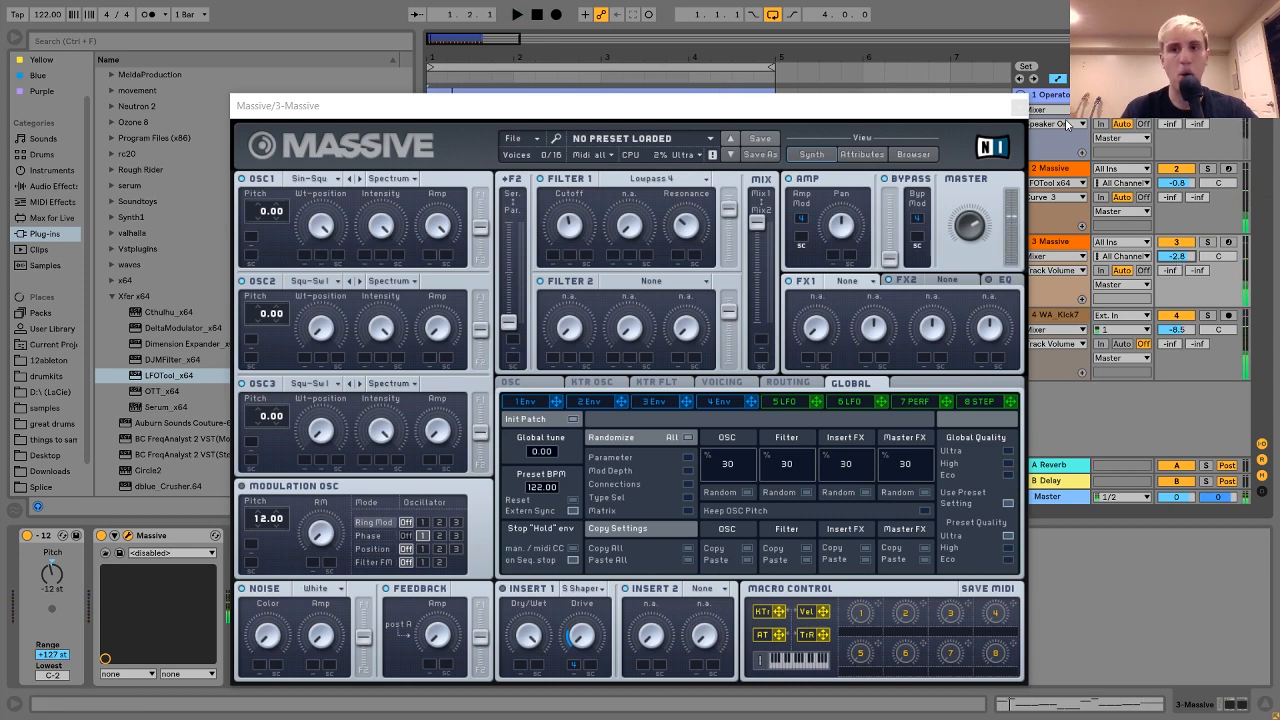
{"action": "left_click", "coordinate": [1017, 110]}
{"action": "left_click", "coordinate": [1017, 108]}
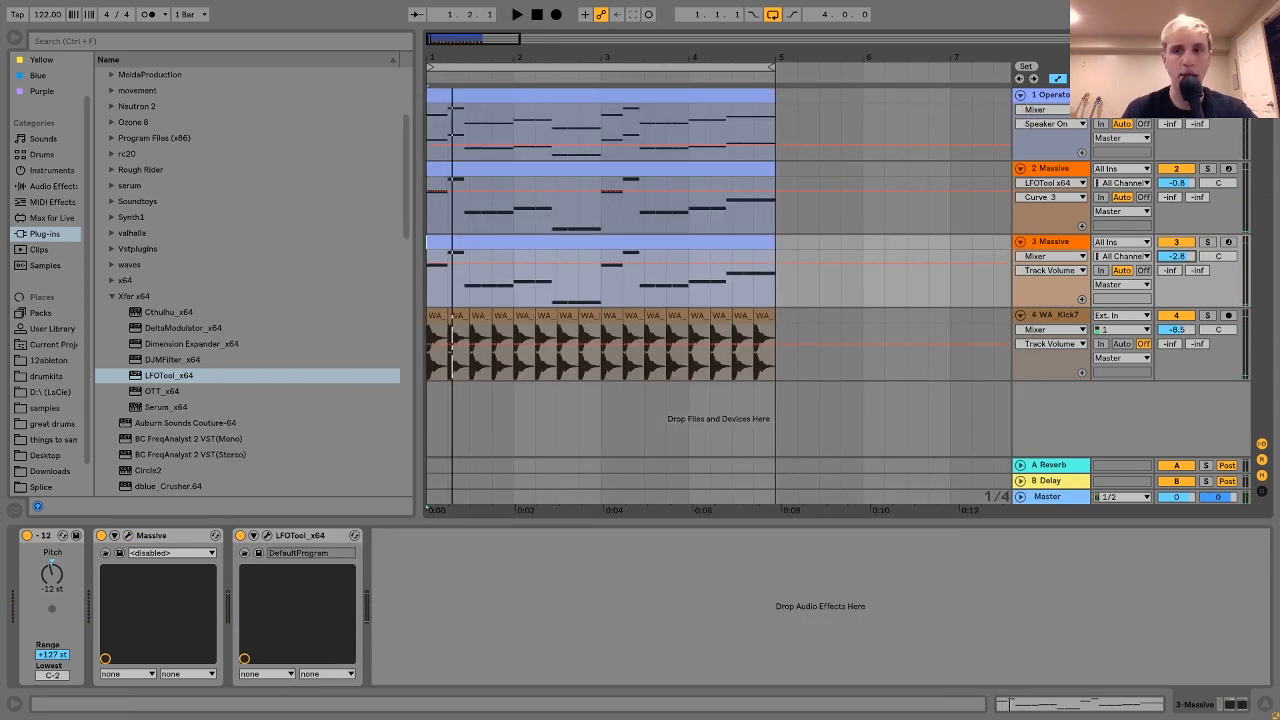
Reactivate the Operator track, copy LFOTool from the duplicated bass to the end of its device chain, and adjust the track volume.
{"action": "left_click", "coordinate": [1176, 95]}
{"action": "left_click", "coordinate": [1056, 239]}
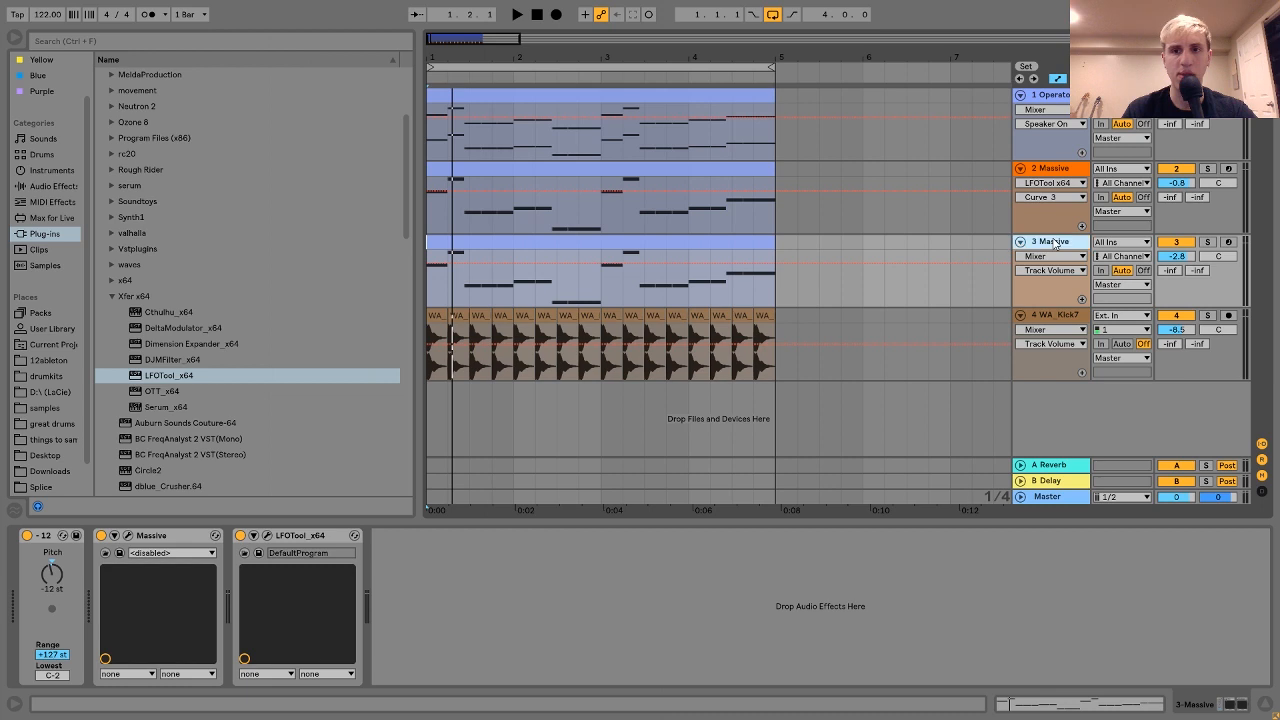
{"action": "left_click", "coordinate": [306, 538]}
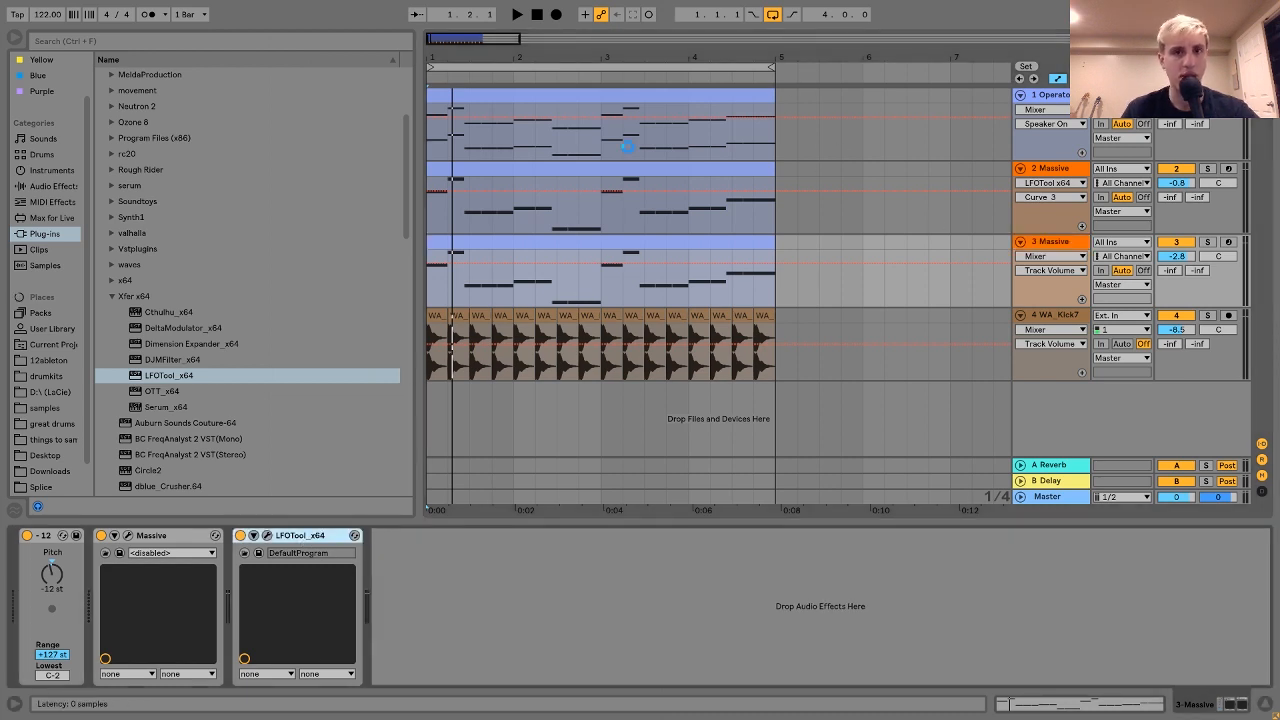
{"action": "left_click", "coordinate": [628, 146]}
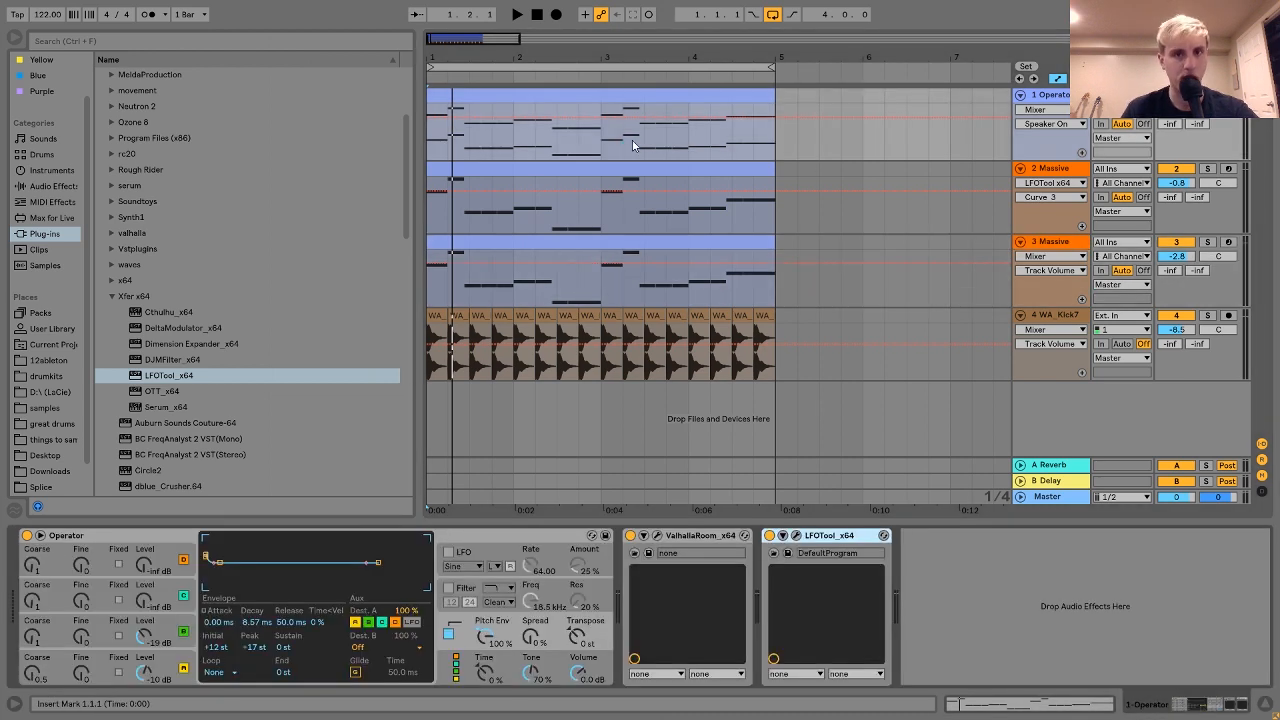
{"action": "left_click", "coordinate": [1176, 110]}
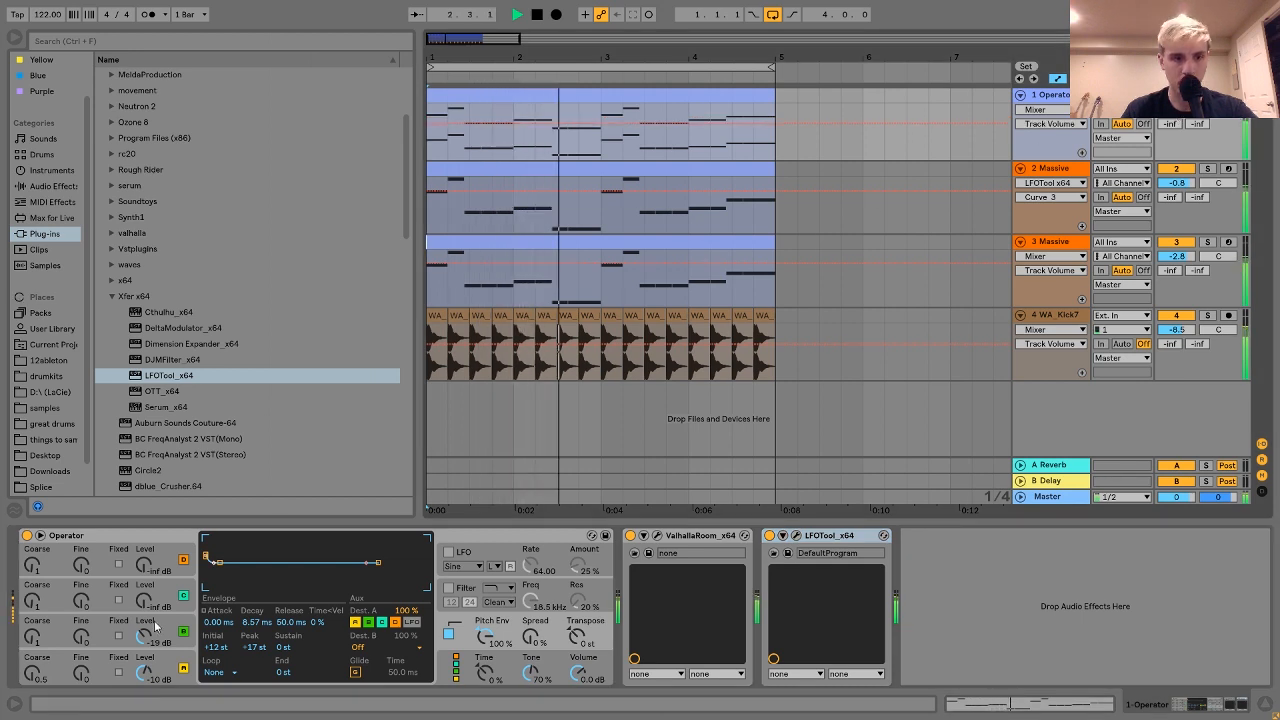
Try the +12 Pitch MIDI effect preset before Operator.
{"action": "left_click", "coordinate": [52, 201]}
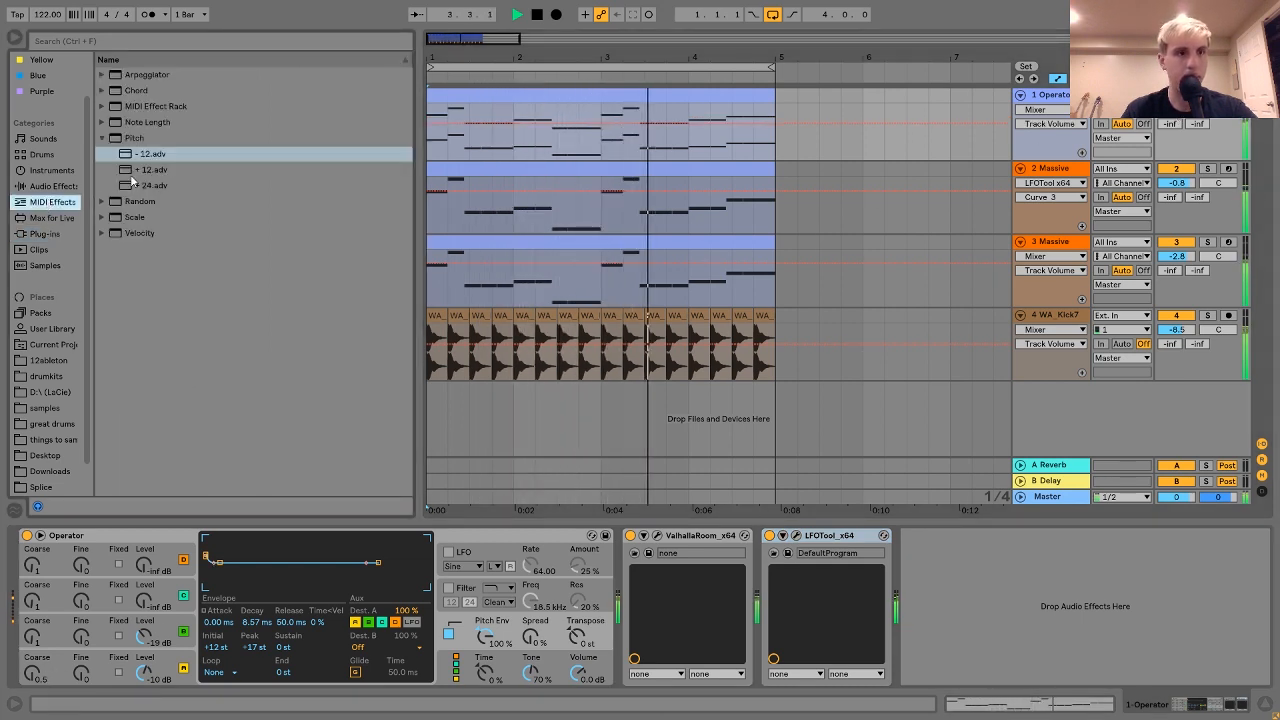
{"action": "double_click", "coordinate": [148, 169]}
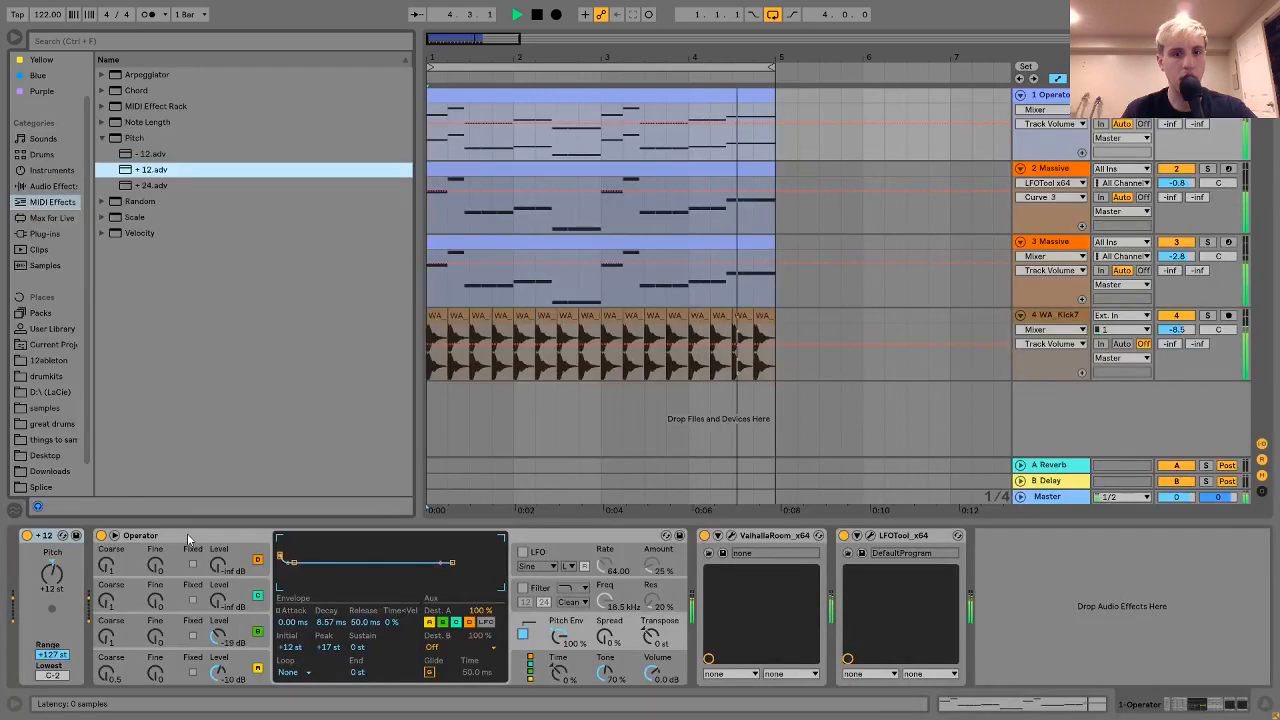
{"action": "key", "text": "ctrl+z"}
{"action": "key", "text": "space"}
Try a shorter 2.72 s decay on Operator's oscillator A envelope and audition the loop.
{"action": "left_click", "coordinate": [167, 663]}
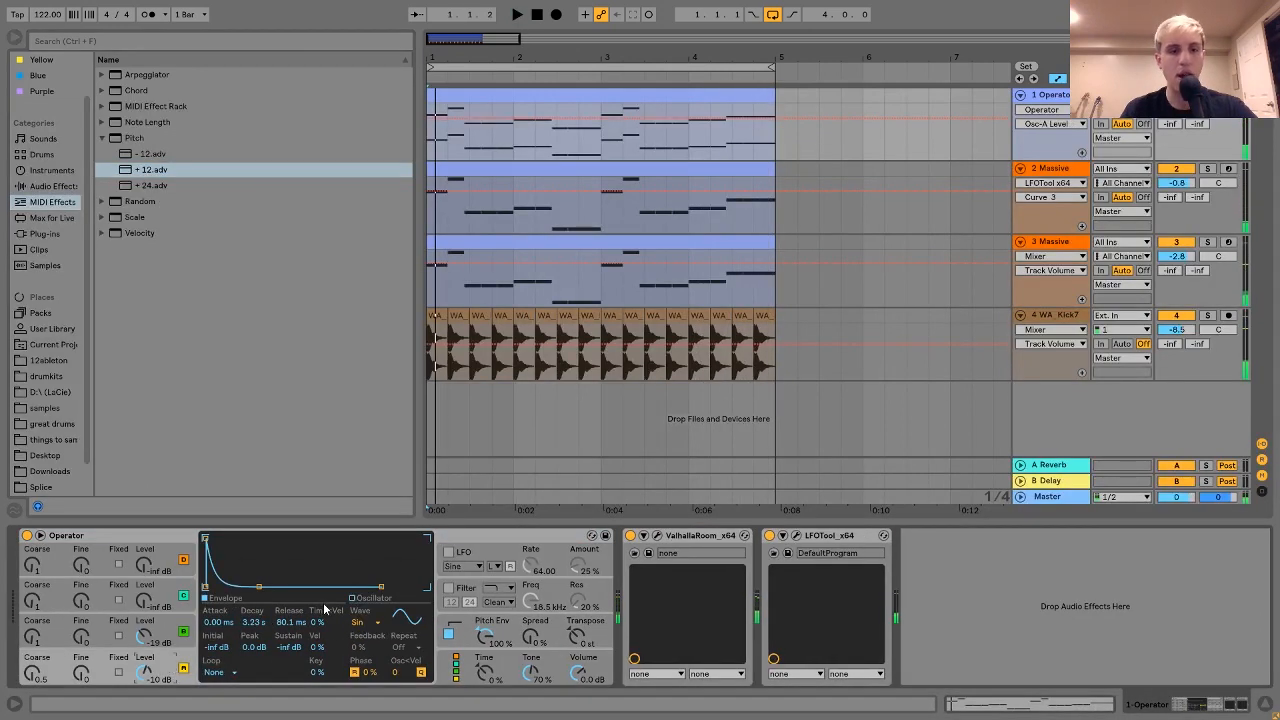
{"action": "left_click_drag", "start_coordinate": [267, 623], "coordinate": [267, 638]}
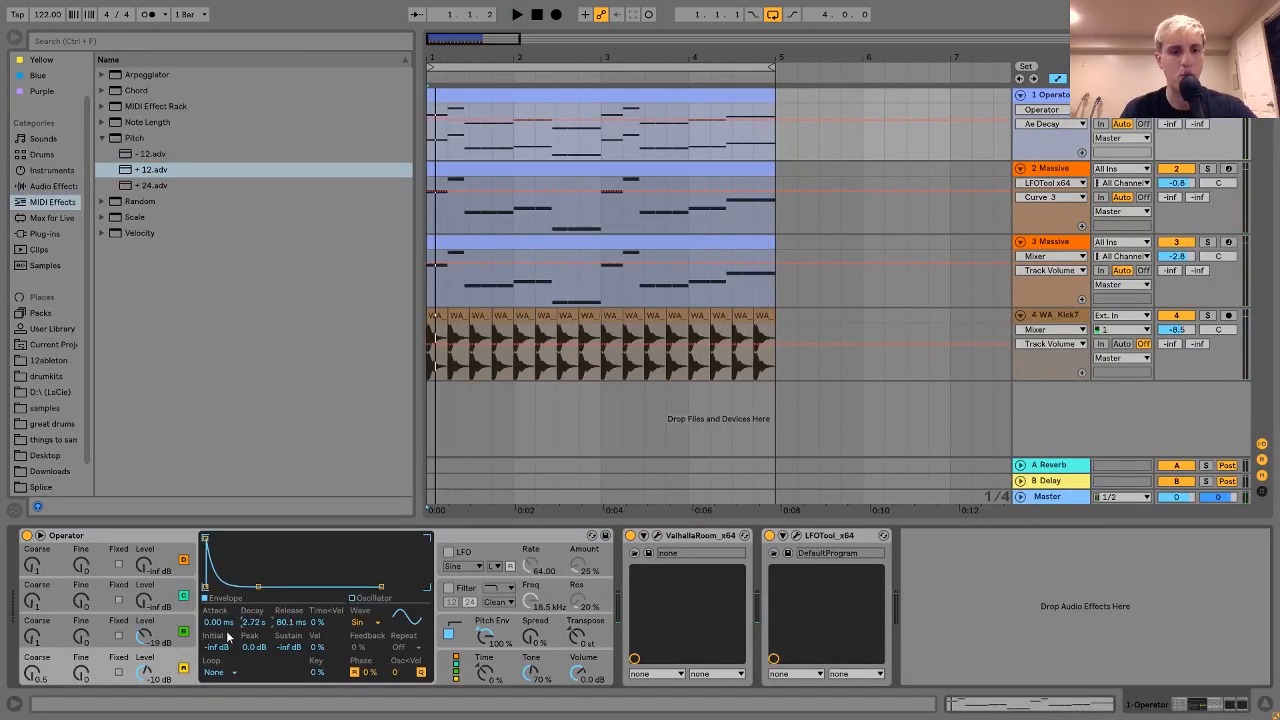
{"action": "key", "text": "space"}
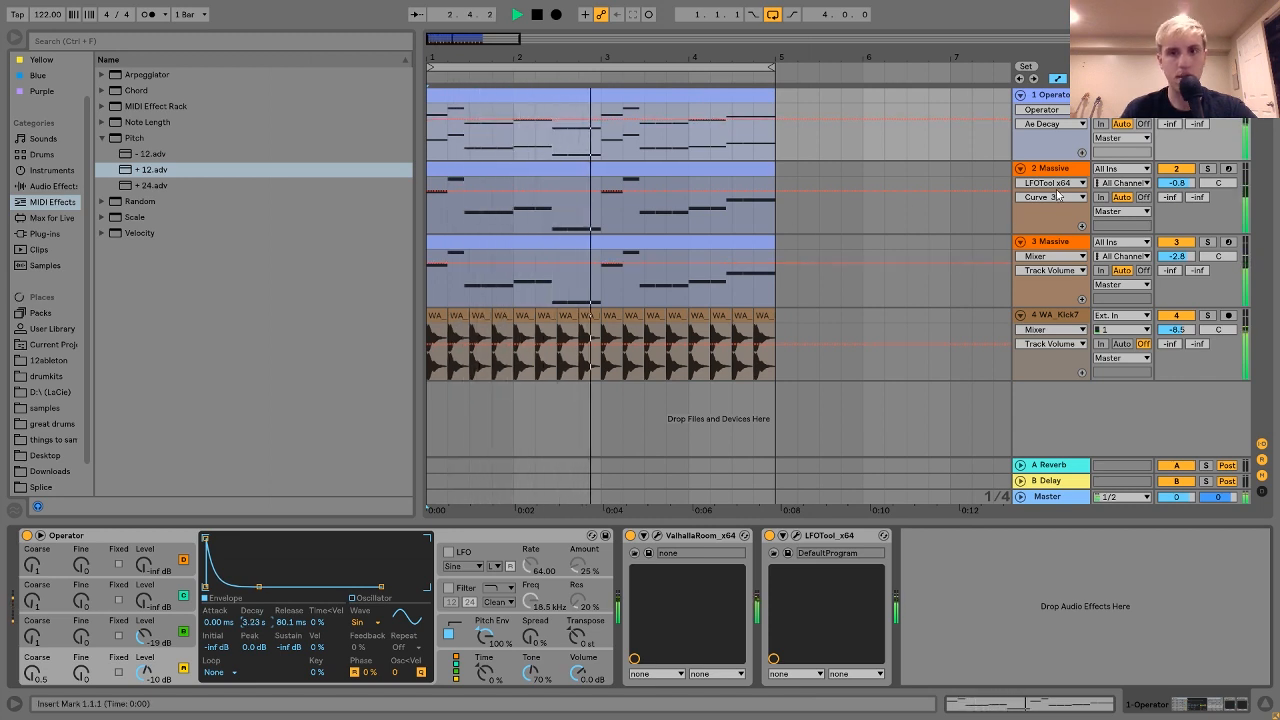
{"action": "key", "text": "space"}
Add EQ Eight after LFOTool on the Operator track and set band 1 to a low cut at 122 Hz, auditioning the result.
{"action": "left_click", "coordinate": [52, 186]}
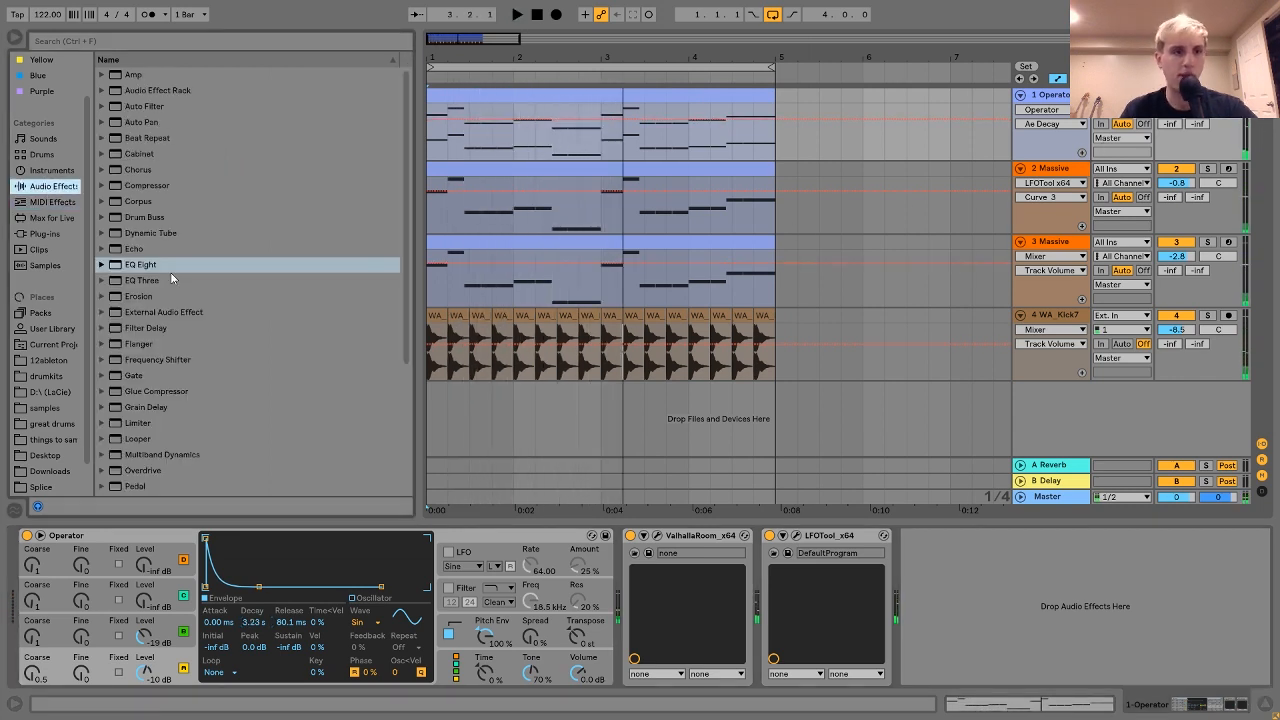
{"action": "left_click_drag", "start_coordinate": [140, 265], "coordinate": [953, 588]}
{"action": "left_click", "coordinate": [918, 663]}
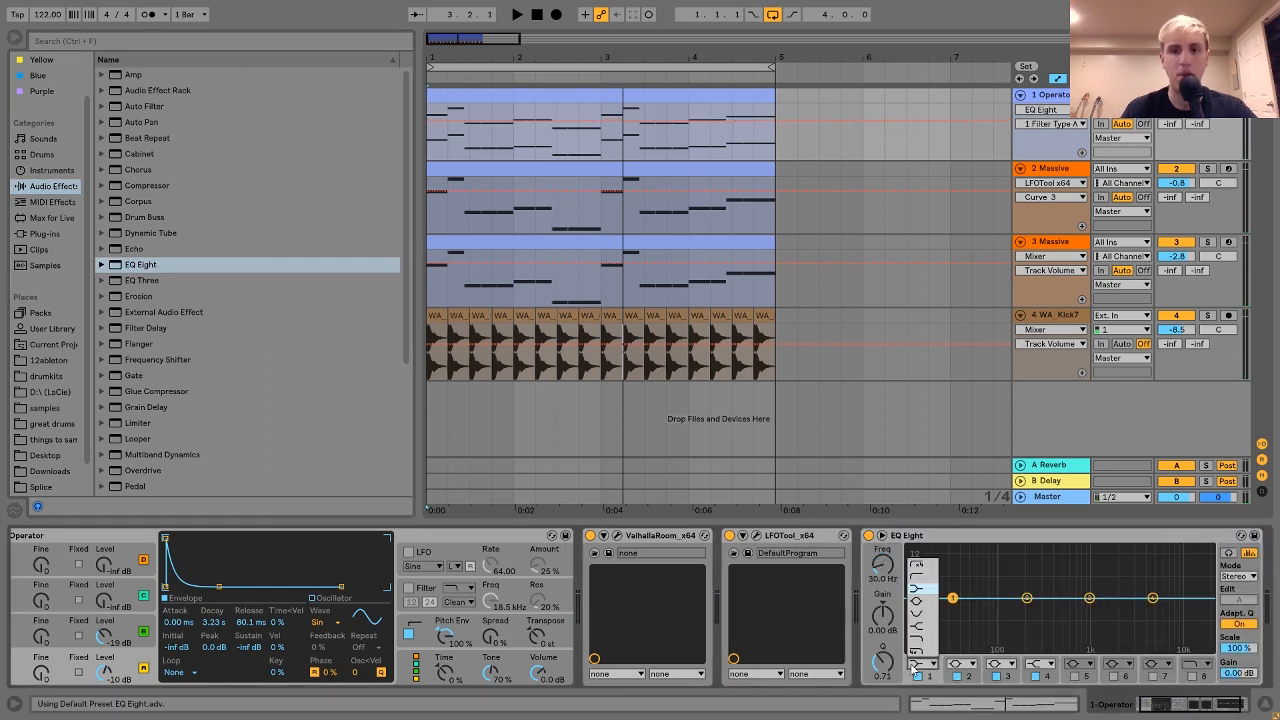
{"action": "left_click", "coordinate": [910, 580]}
{"action": "left_click_drag", "start_coordinate": [889, 573], "coordinate": [889, 540]}
{"action": "key", "text": "space"}
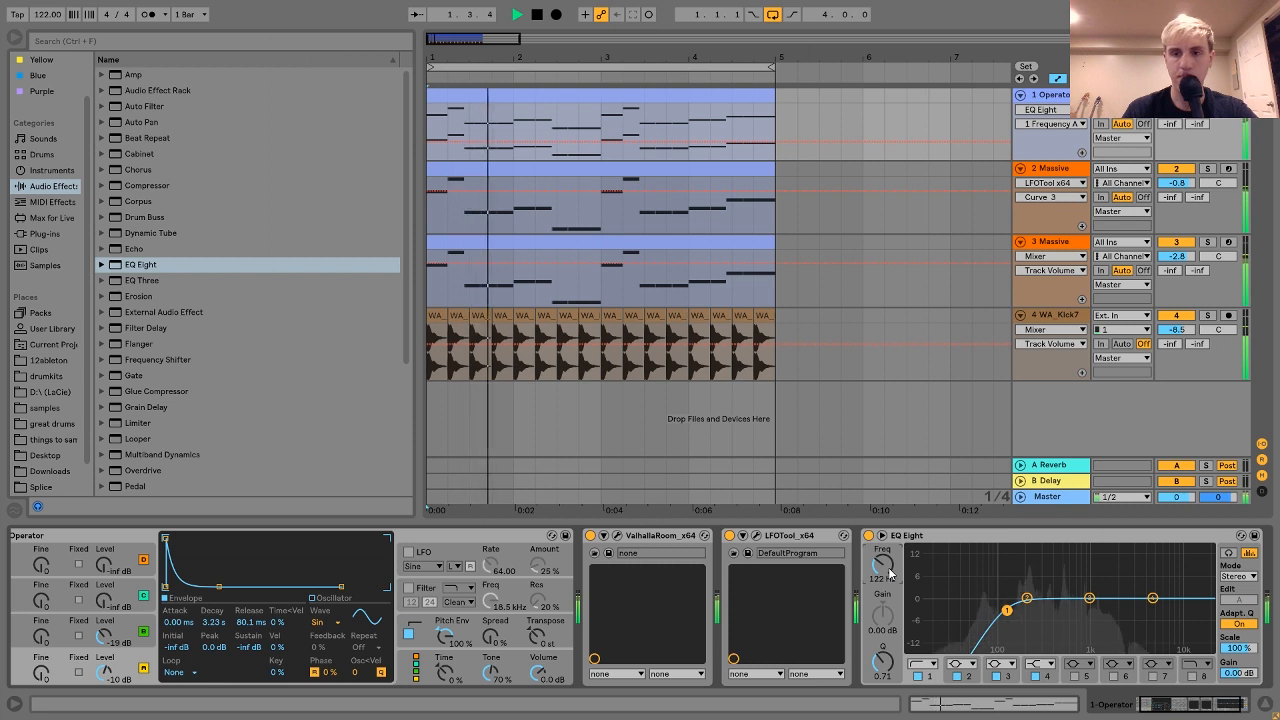
Fold the kick track, adjust the Operator track's volume, and stop playback.
{"action": "left_click", "coordinate": [1020, 315]}
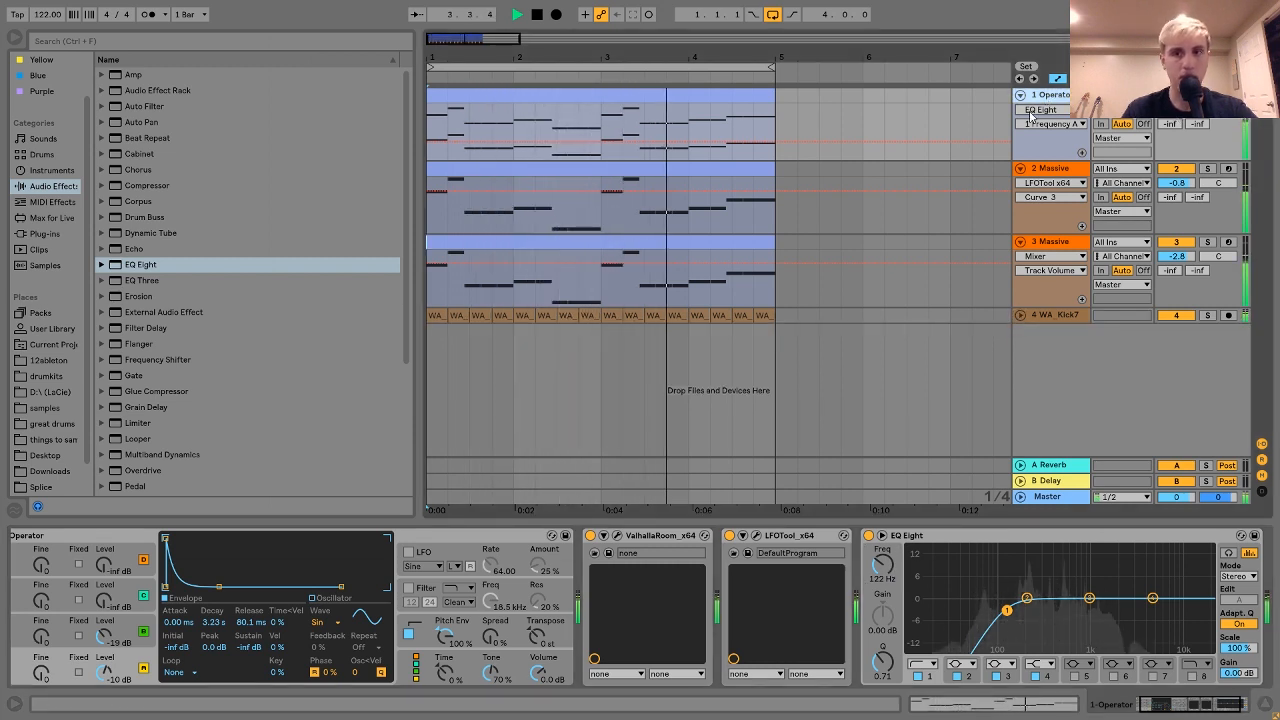
{"action": "left_click", "coordinate": [1176, 110]}
{"action": "key", "text": "space"}
Duplicate the Operator track and delete the entire lower line of notes from the copy's clip.
{"action": "left_click", "coordinate": [1058, 98]}
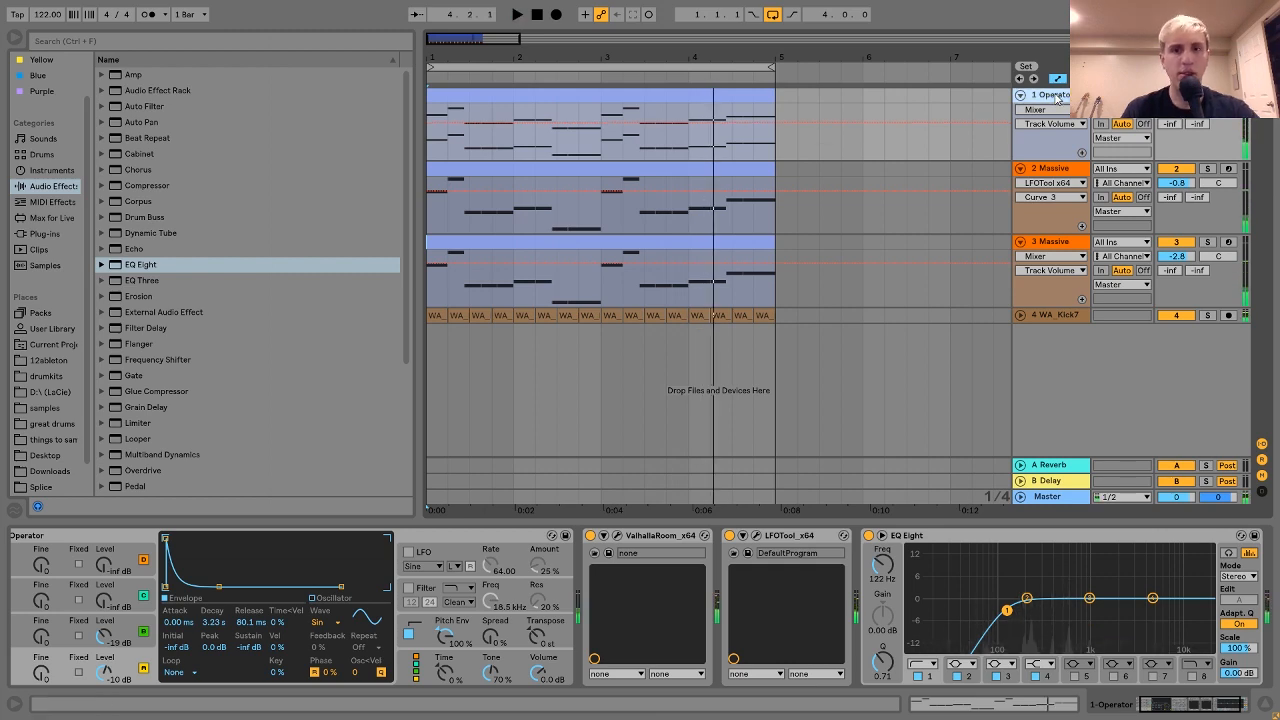
{"action": "key", "text": "ctrl+d"}
{"action": "double_click", "coordinate": [576, 168]}
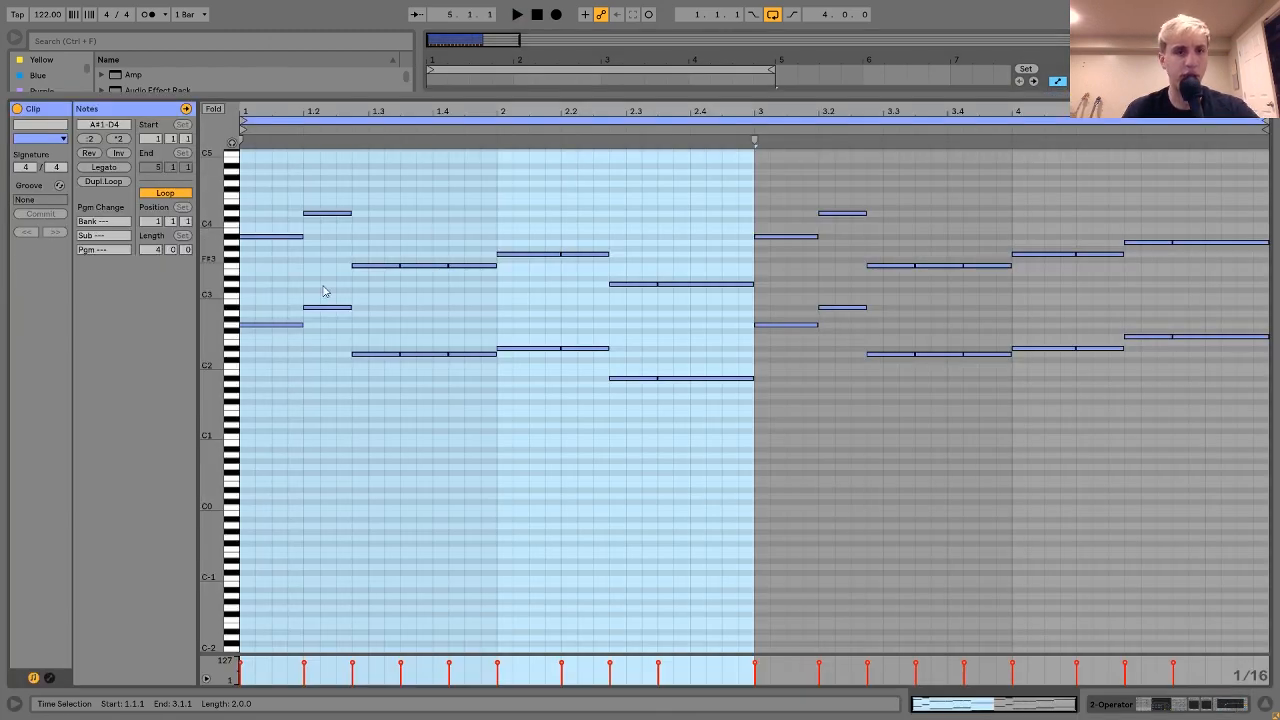
{"action": "left_click_drag", "start_coordinate": [274, 295], "coordinate": [1122, 492]}
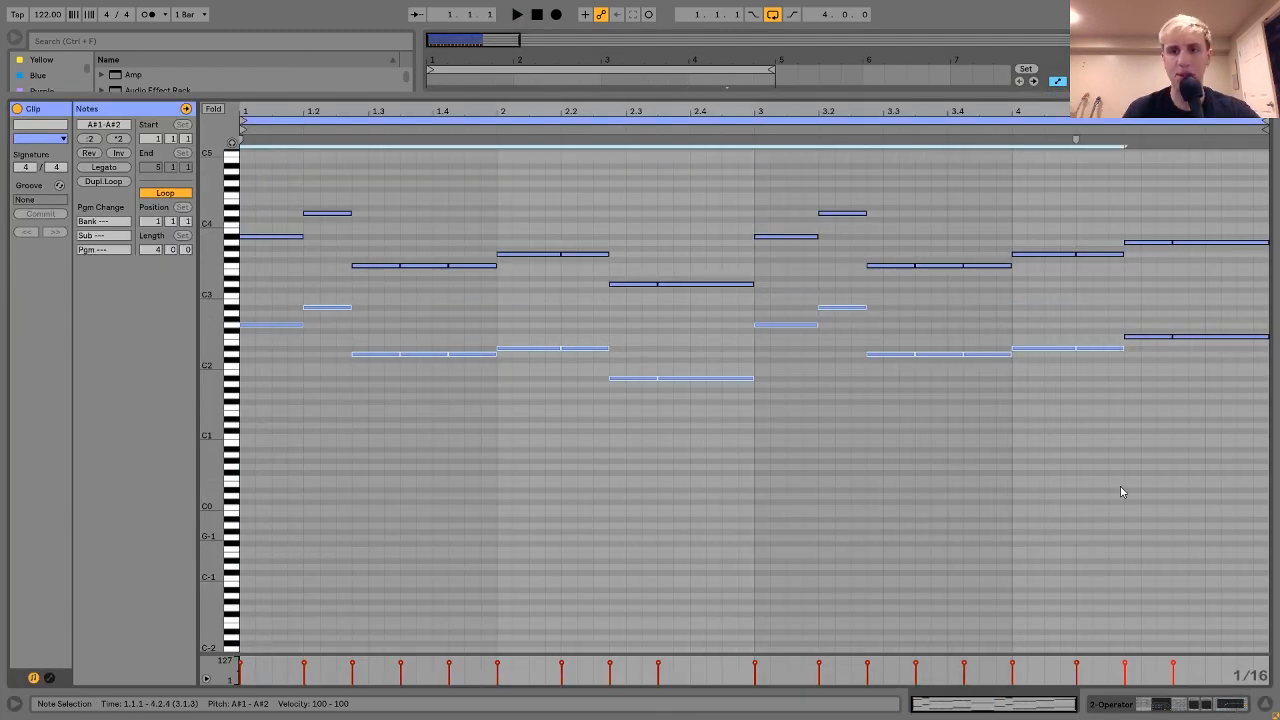
{"action": "left_click", "coordinate": [1151, 335], "text": "shift"}
{"action": "key", "text": "Delete"}
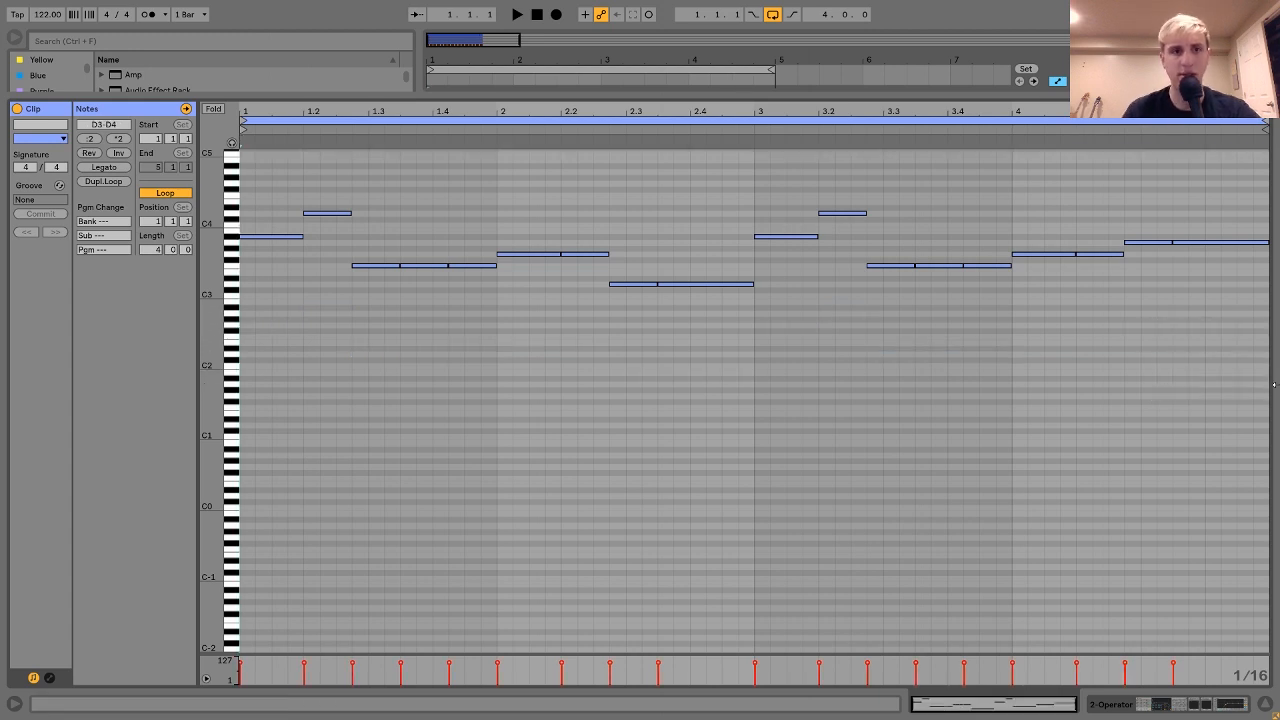
Remove the Operator instrument and EQ Eight from the duplicated track's device chain.
{"action": "key", "text": "ctrl+a"}
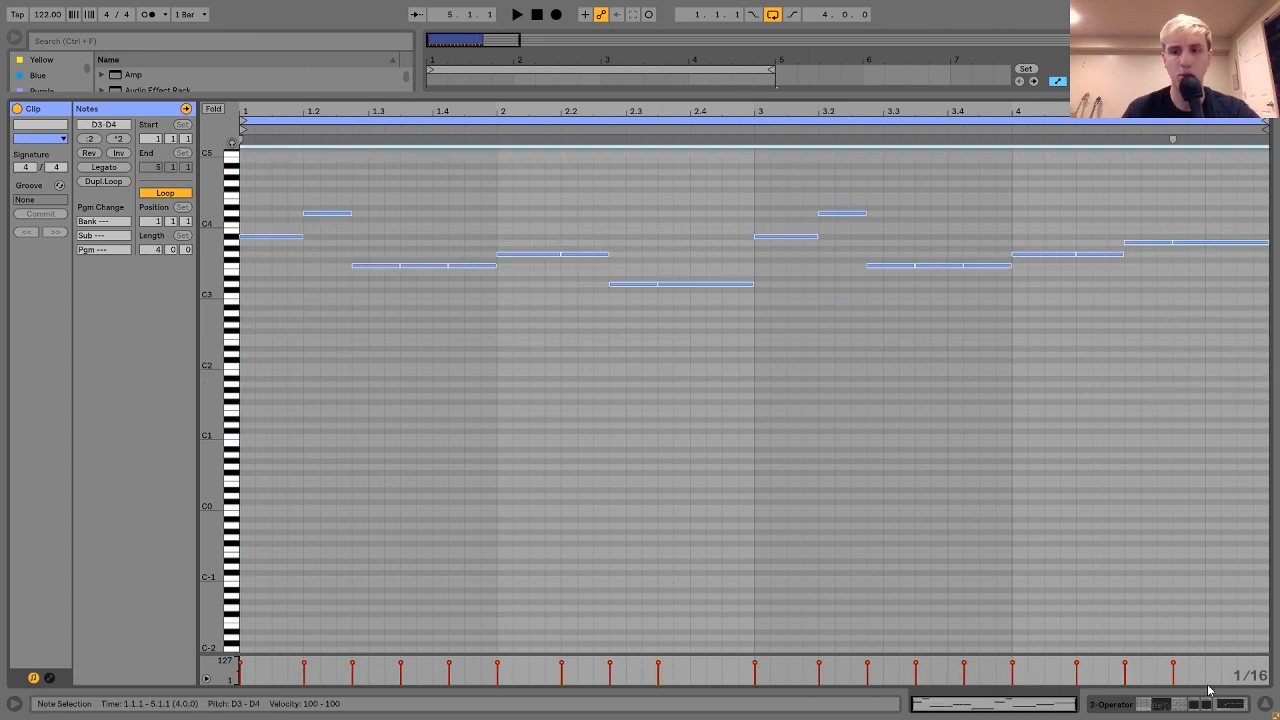
{"action": "left_click", "coordinate": [1199, 705]}
{"action": "left_click", "coordinate": [541, 531]}
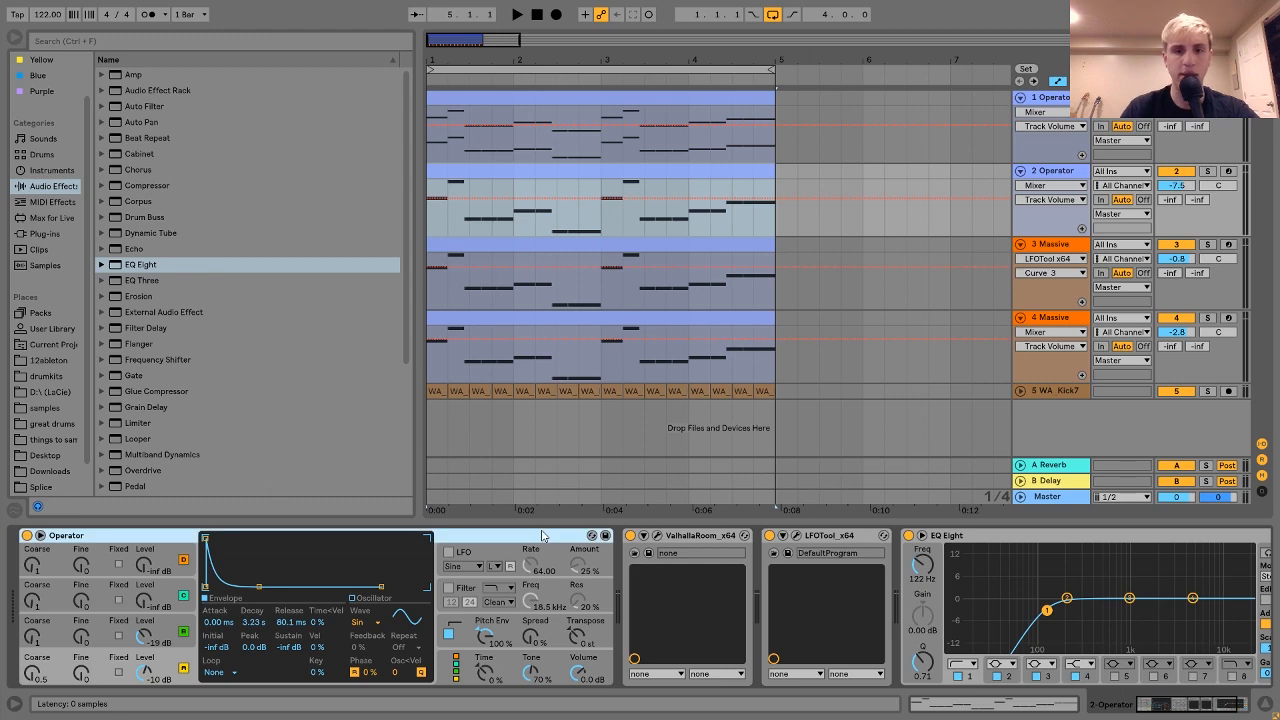
{"action": "key", "text": "Delete"}
{"action": "left_click", "coordinate": [451, 536]}
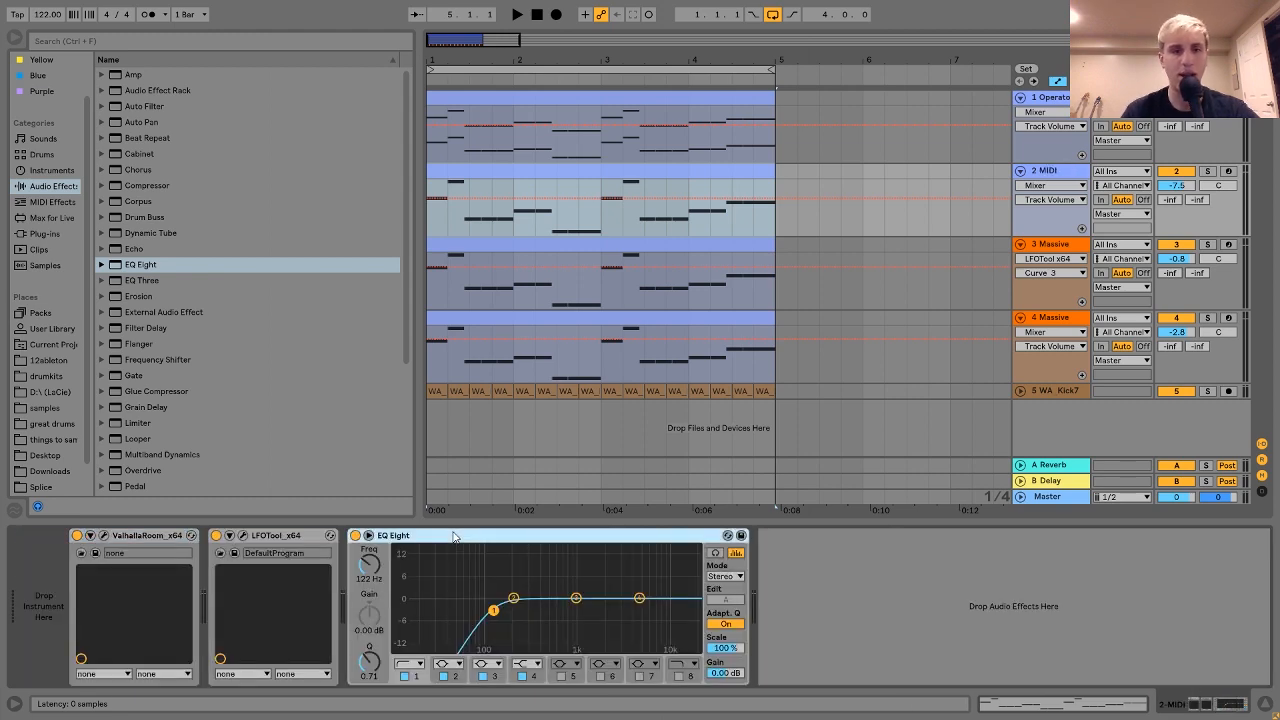
{"action": "key", "text": "Delete"}
Load Serum_x64 from the serum plug-in folder as the duplicated track's instrument.
{"action": "left_click", "coordinate": [50, 234]}
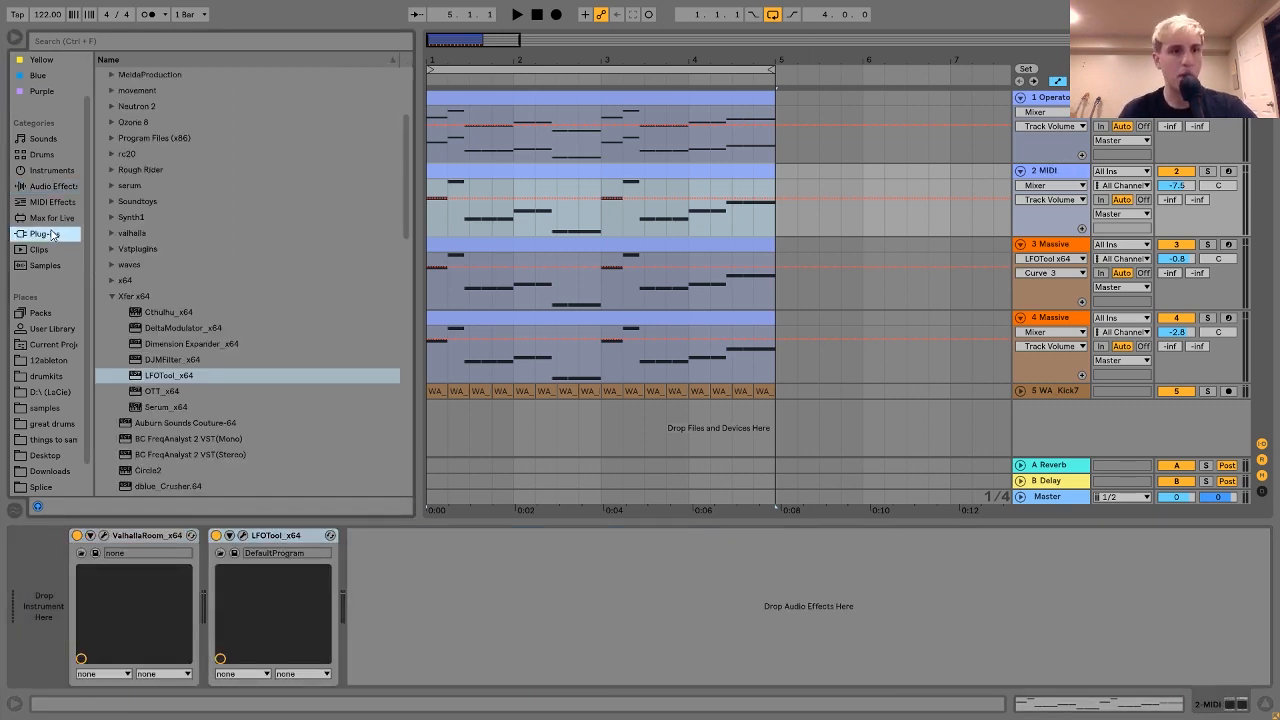
{"action": "left_click", "coordinate": [112, 186]}
{"action": "left_click", "coordinate": [150, 202]}
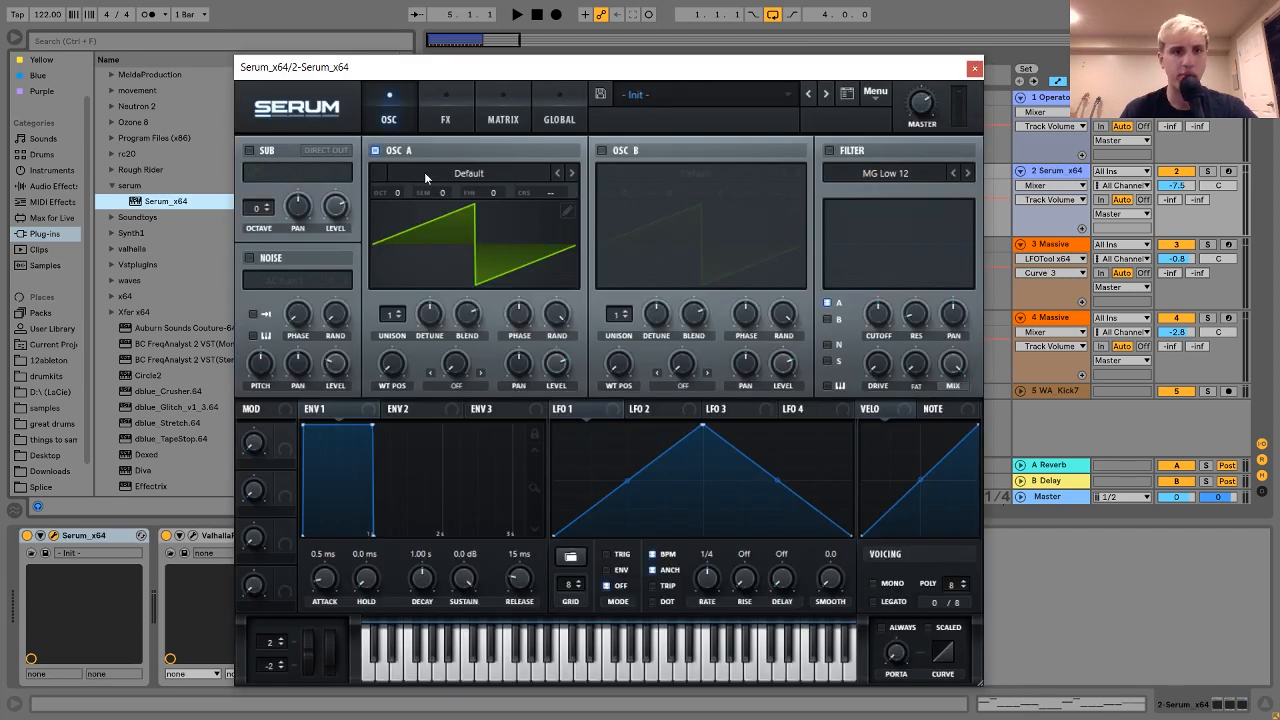
Enable the filter in Serum's effects as MG Low 24 and assign Env 1 to its cutoff.
{"action": "left_click", "coordinate": [445, 118]}
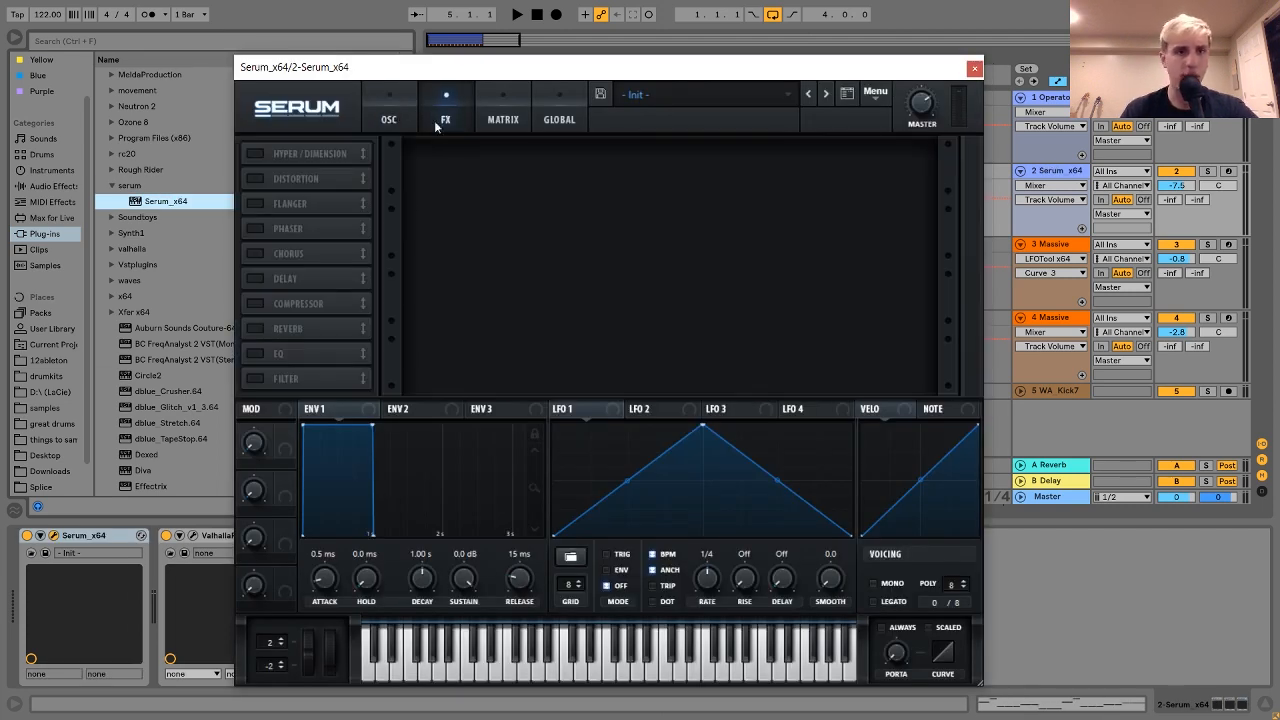
{"action": "left_click", "coordinate": [256, 377]}
{"action": "left_click", "coordinate": [634, 168]}
{"action": "left_click", "coordinate": [580, 169]}
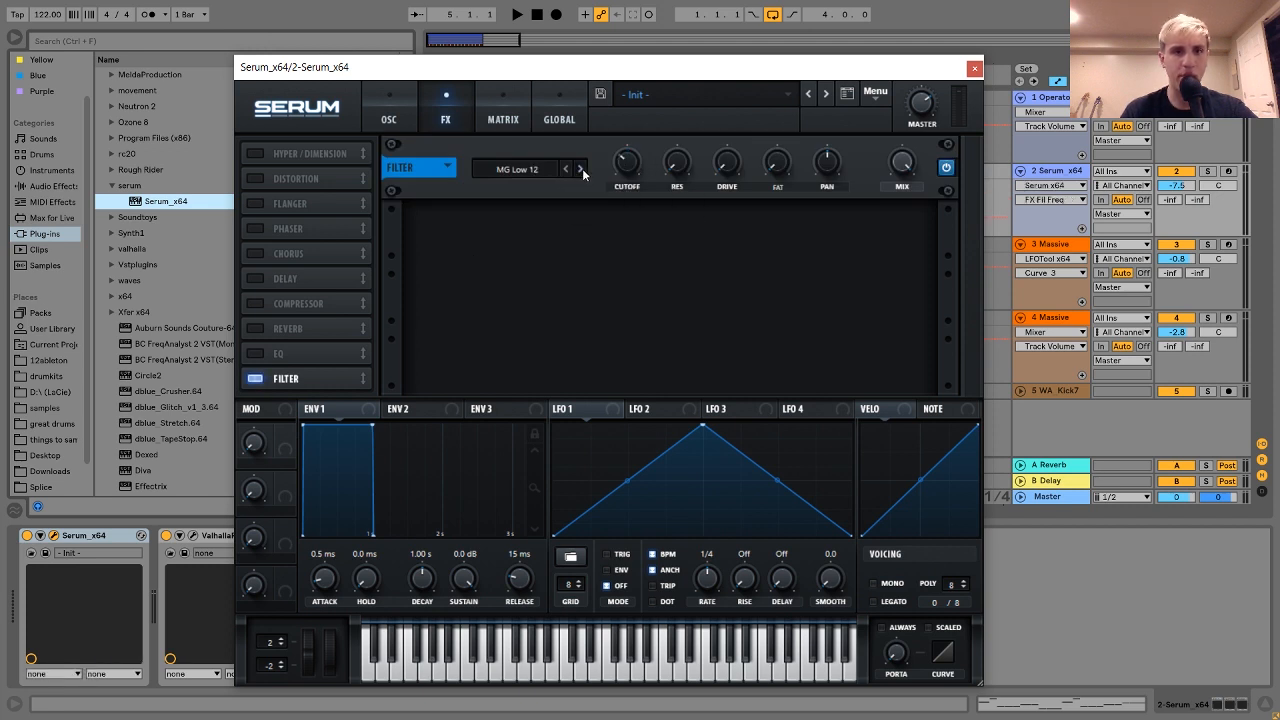
{"action": "left_click", "coordinate": [581, 168]}
{"action": "left_click_drag", "start_coordinate": [311, 410], "coordinate": [626, 160]}
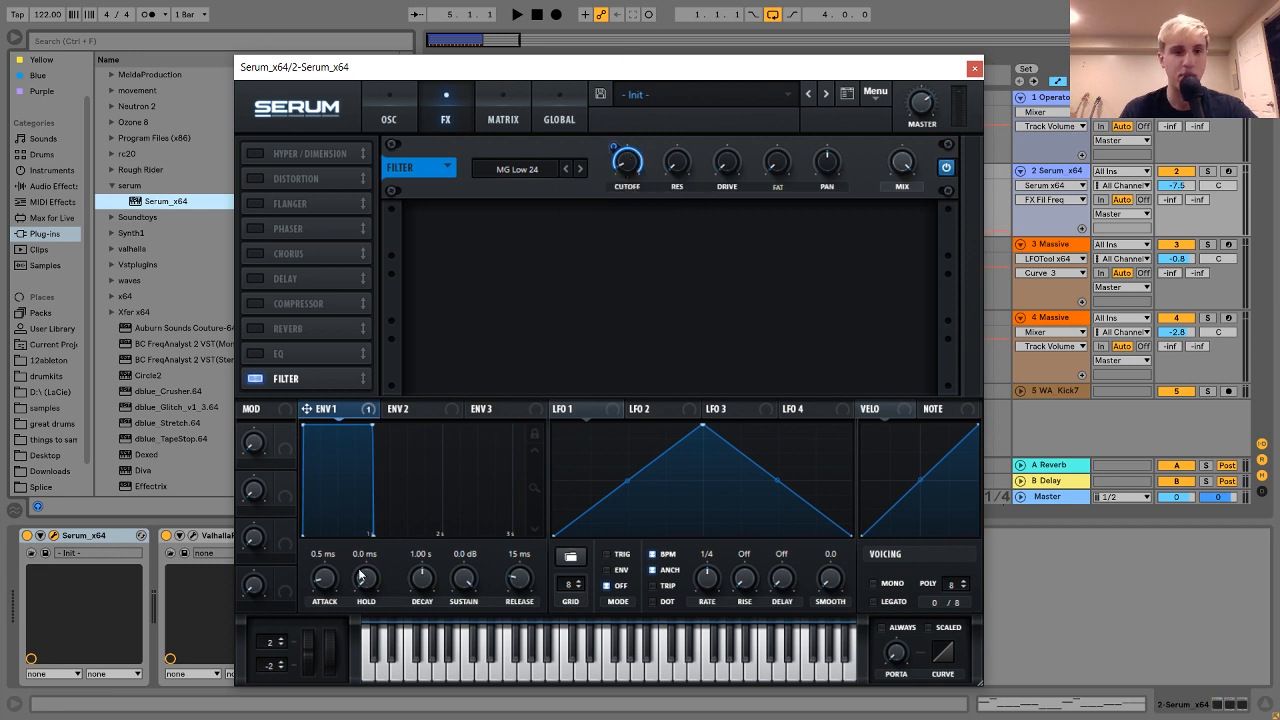
Set Serum's Env 1 attack to 56 ms and sustain to -oo dB, and audition the track soloed.
{"action": "left_click_drag", "start_coordinate": [342, 578], "coordinate": [335, 540]}
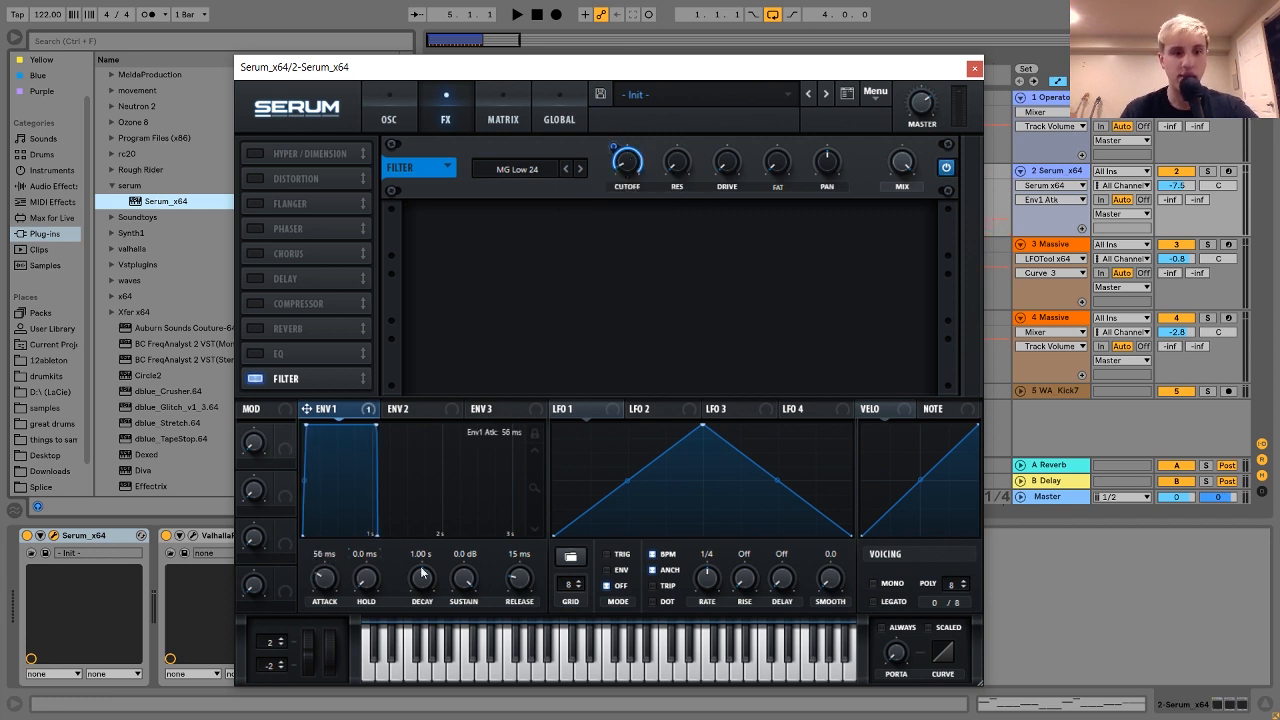
{"action": "left_click_drag", "start_coordinate": [474, 585], "coordinate": [474, 650]}
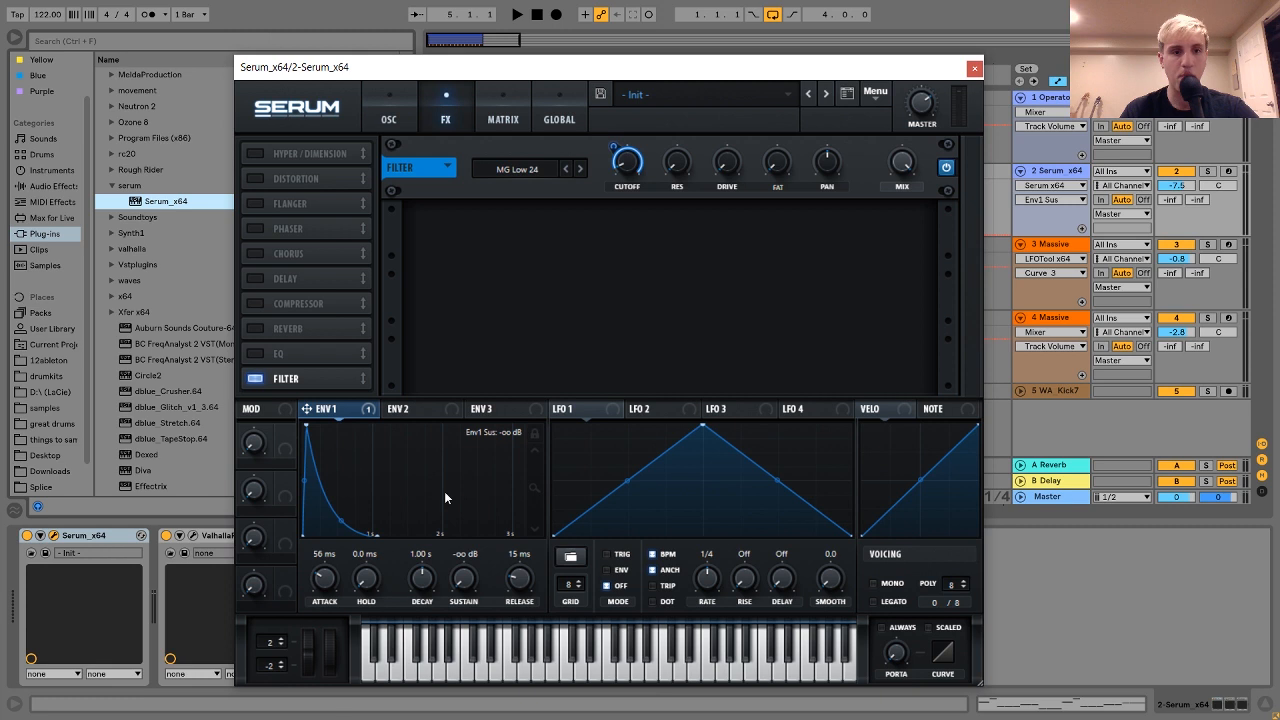
{"action": "left_click", "coordinate": [1208, 171]}
{"action": "key", "text": "space"}
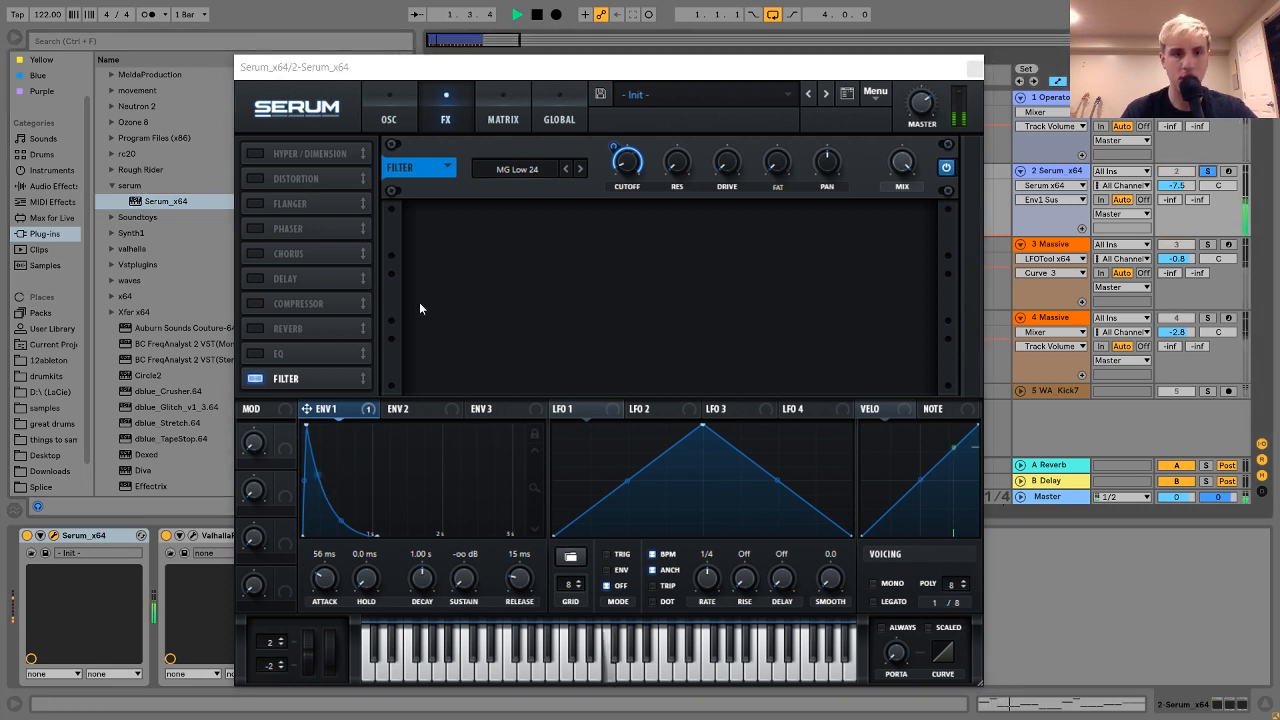
Set Serum's oscillator A to -1 octave, then lower the track volume to -9.8 dB and unsolo it.
{"action": "left_click", "coordinate": [400, 118]}
{"action": "left_click_drag", "start_coordinate": [395, 195], "coordinate": [399, 211]}
{"action": "left_click_drag", "start_coordinate": [1188, 192], "coordinate": [1186, 197]}
{"action": "left_click", "coordinate": [1208, 171]}
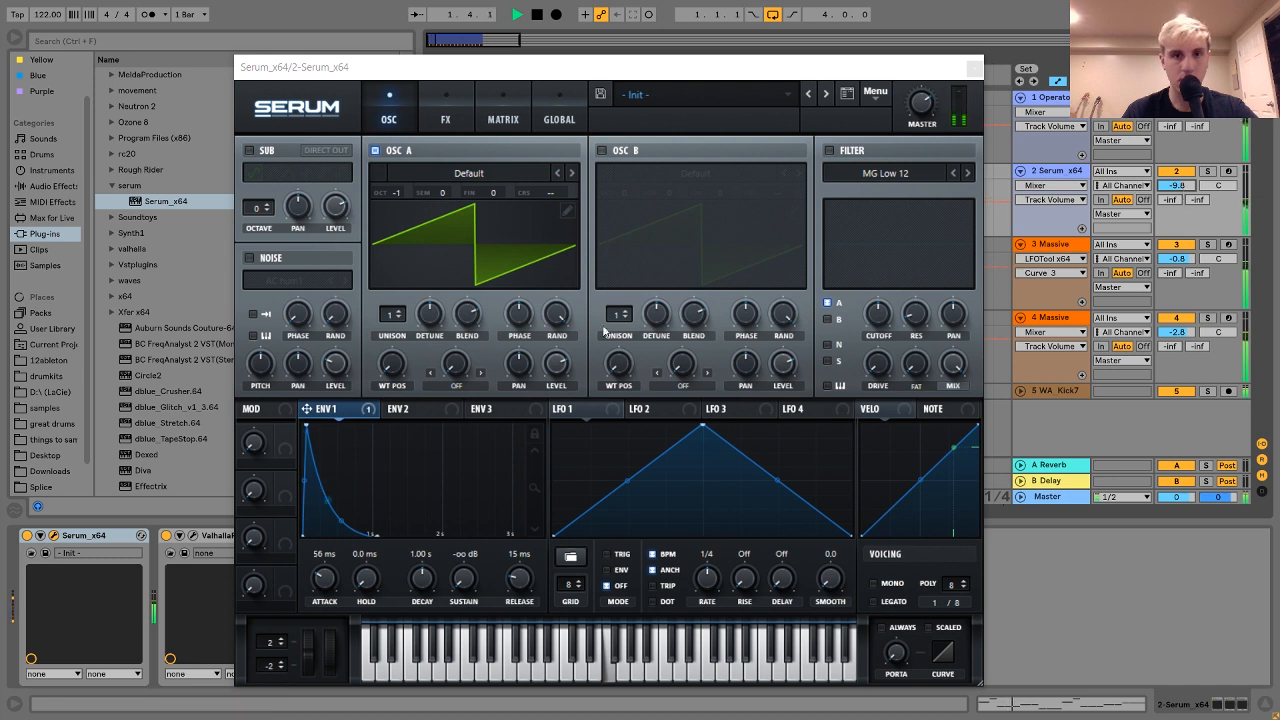
Shorten Serum's Env 1 attack to 31 ms and restart the loop to audition it.
{"action": "left_click_drag", "start_coordinate": [325, 597], "coordinate": [325, 605]}
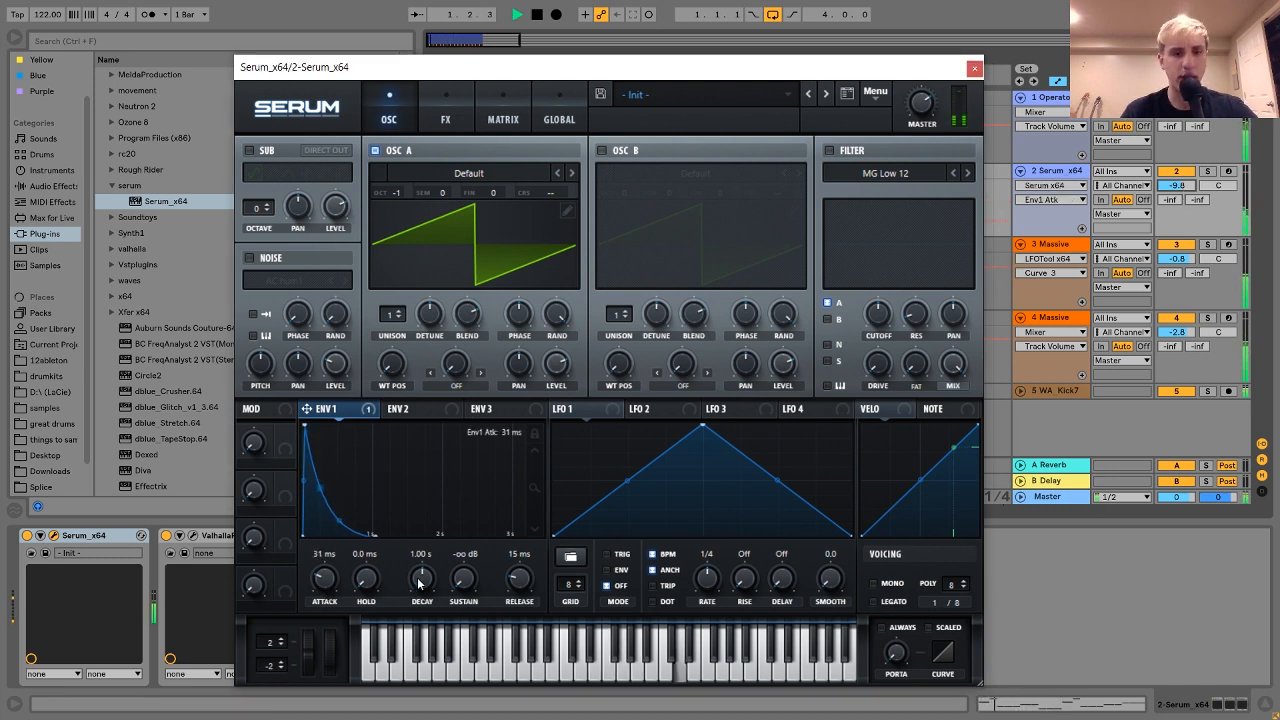
{"action": "left_click_drag", "start_coordinate": [419, 584], "coordinate": [421, 580]}
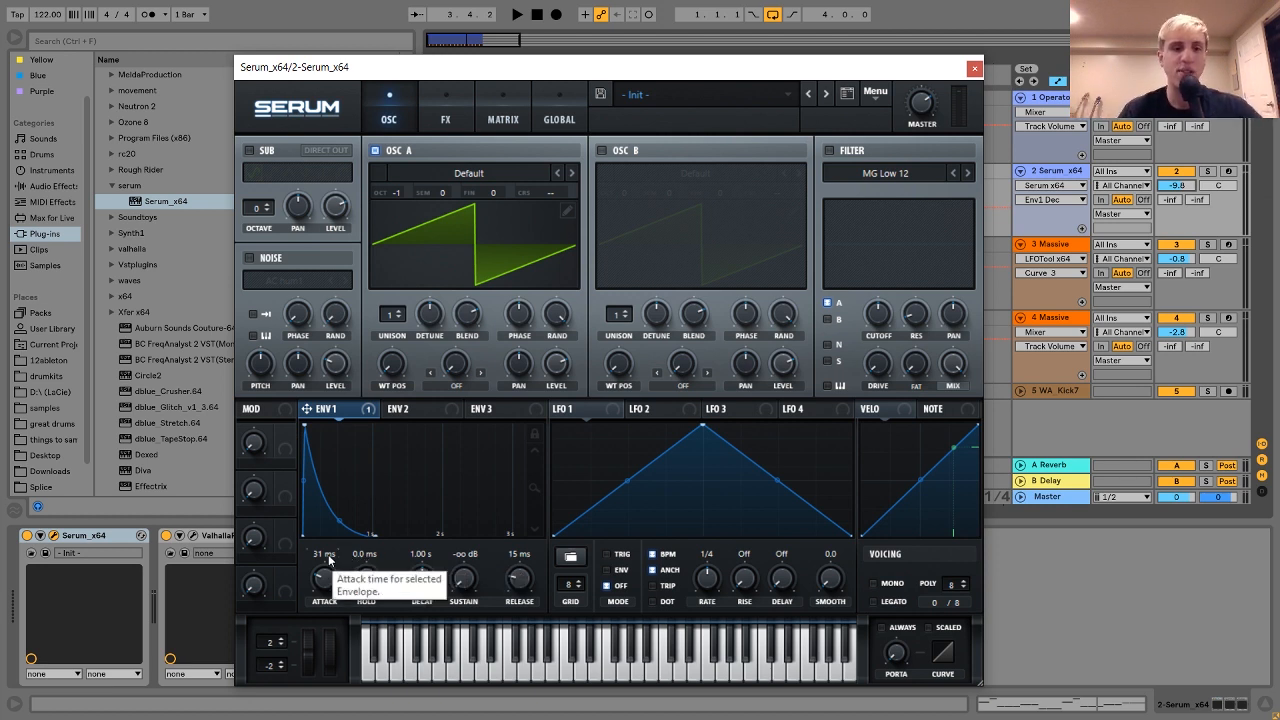
{"action": "key", "text": "space"}
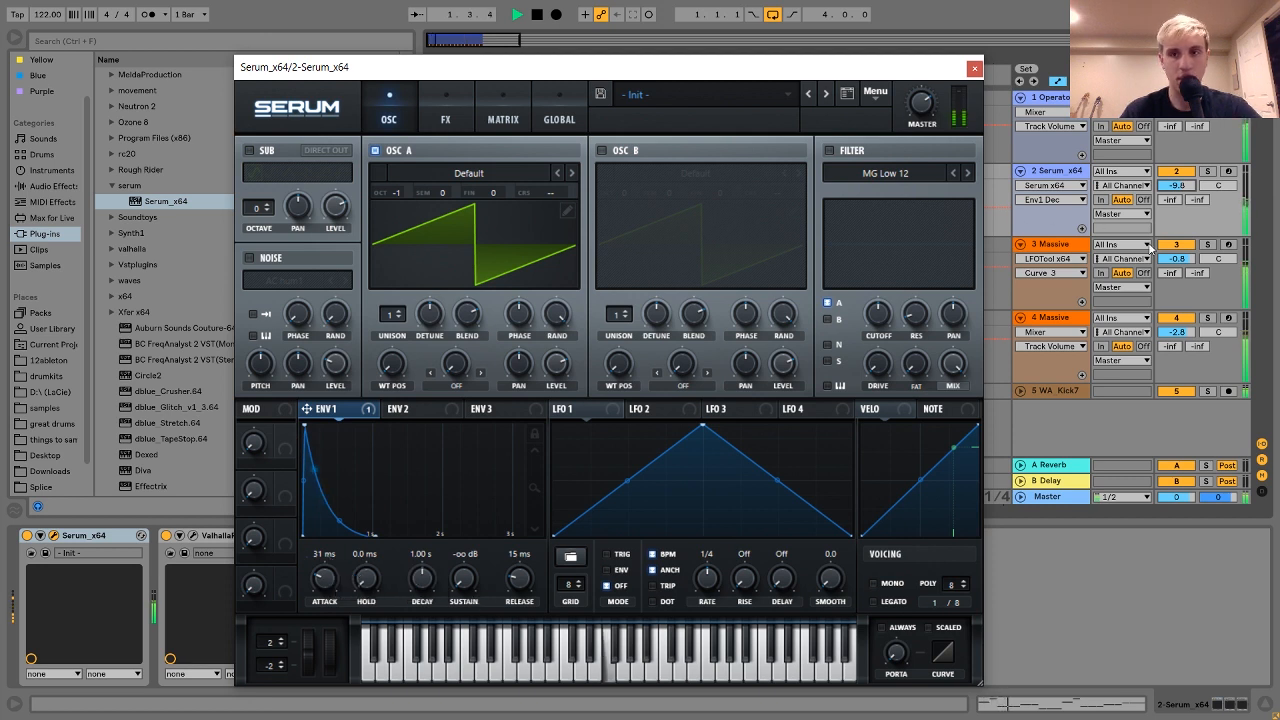
Raise the Serum track's volume to -5.7 dB, closing the plug-in window and stopping playback.
{"action": "left_click_drag", "start_coordinate": [1177, 186], "coordinate": [1177, 179]}
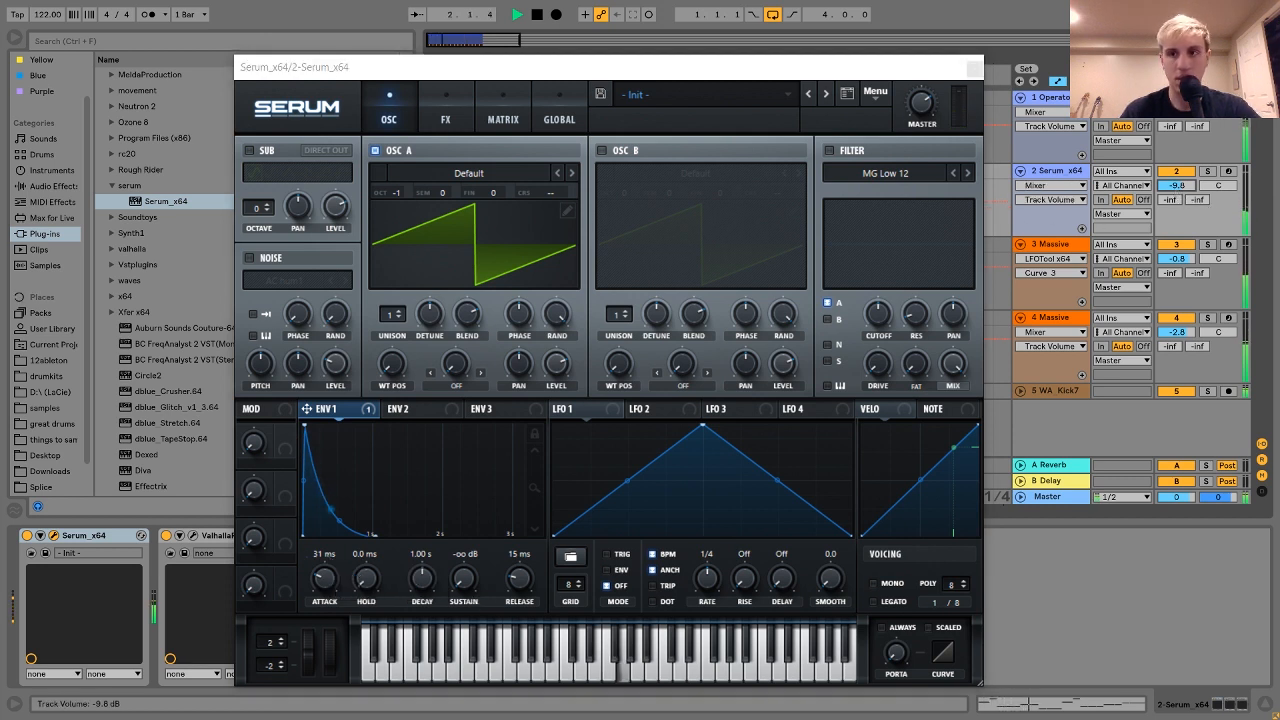
{"action": "left_click", "coordinate": [396, 192]}
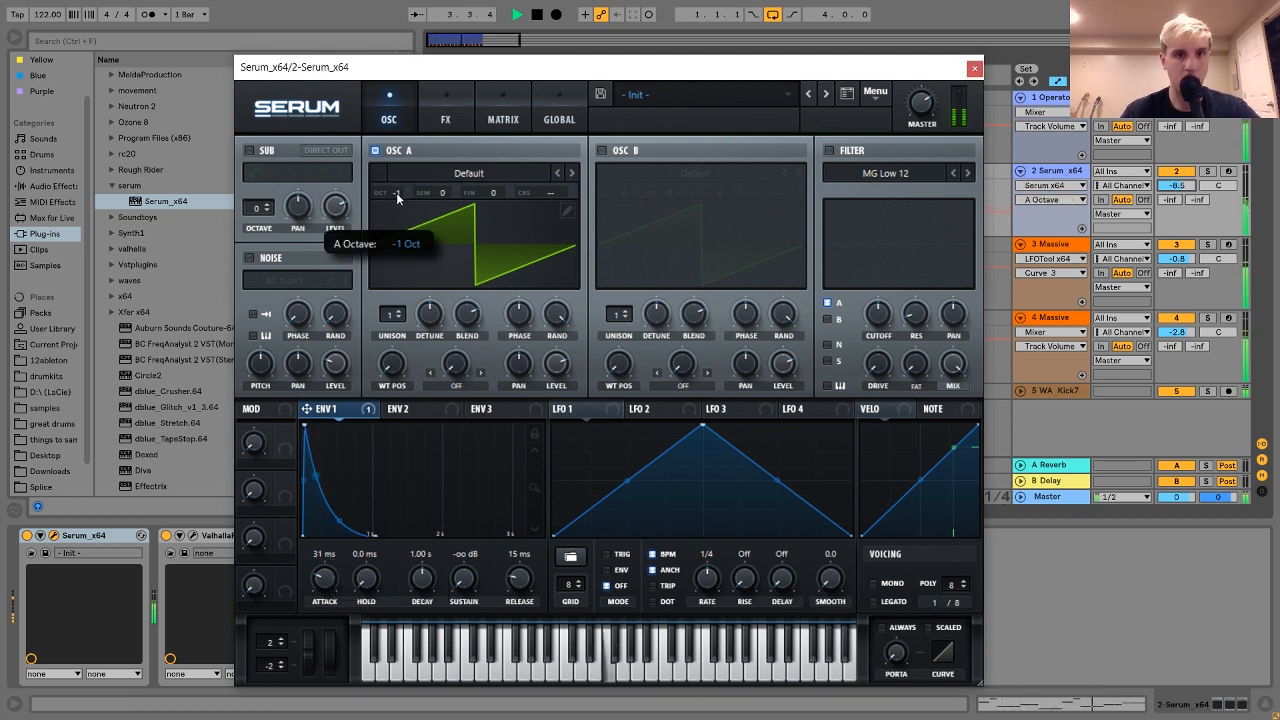
{"action": "left_click", "coordinate": [974, 68]}
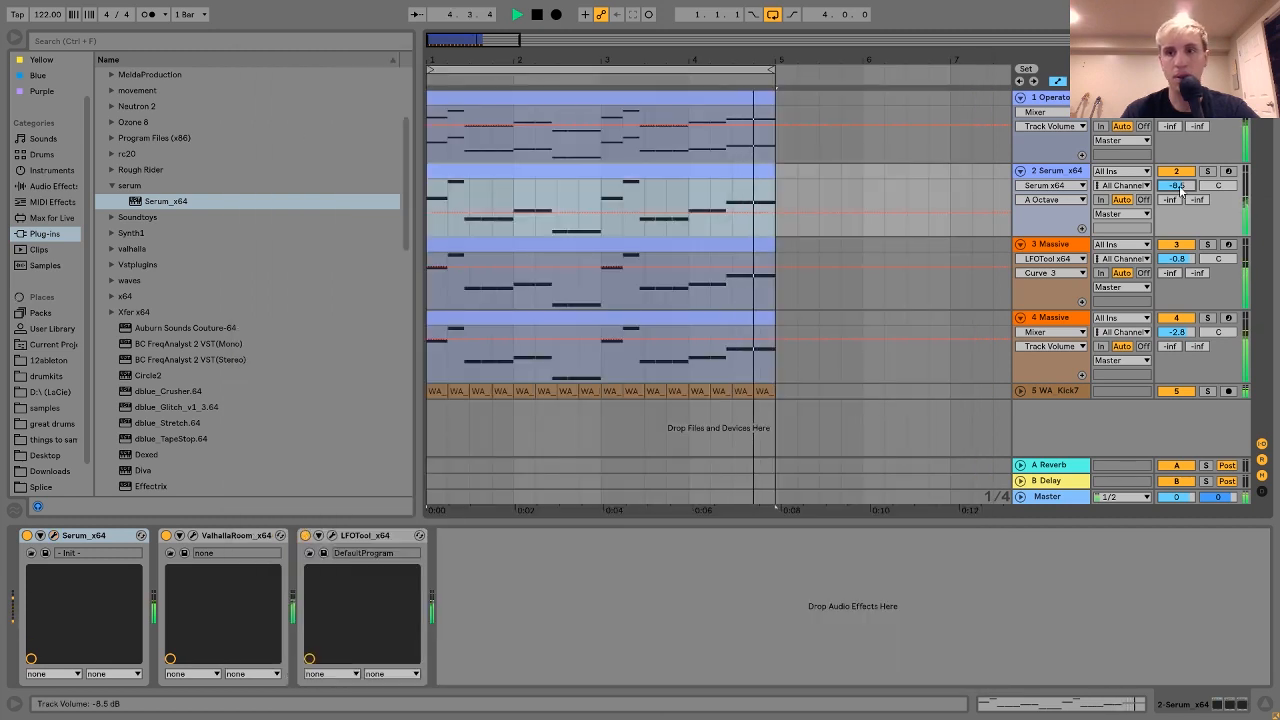
{"action": "left_click_drag", "start_coordinate": [1180, 192], "coordinate": [1180, 178]}
{"action": "key", "text": "space"}
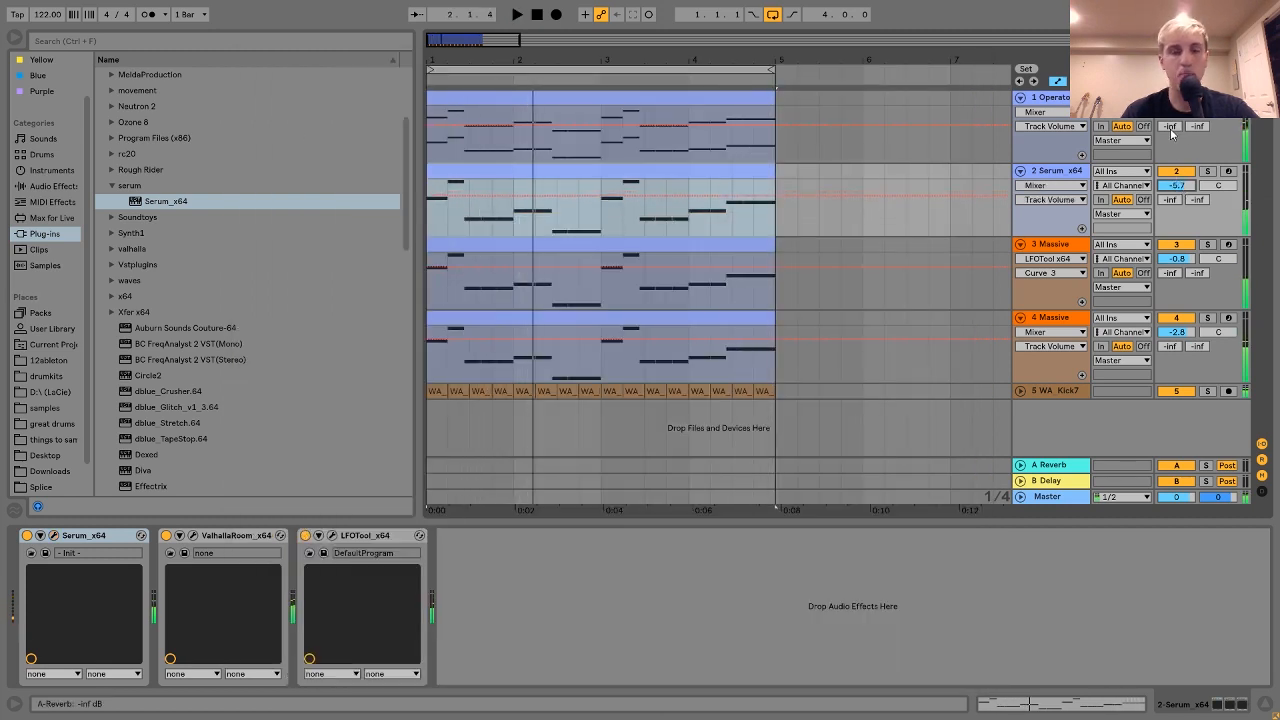
Search the Splice sample folder for "clap" and look through the matching packs.
{"action": "left_click", "coordinate": [1040, 392]}
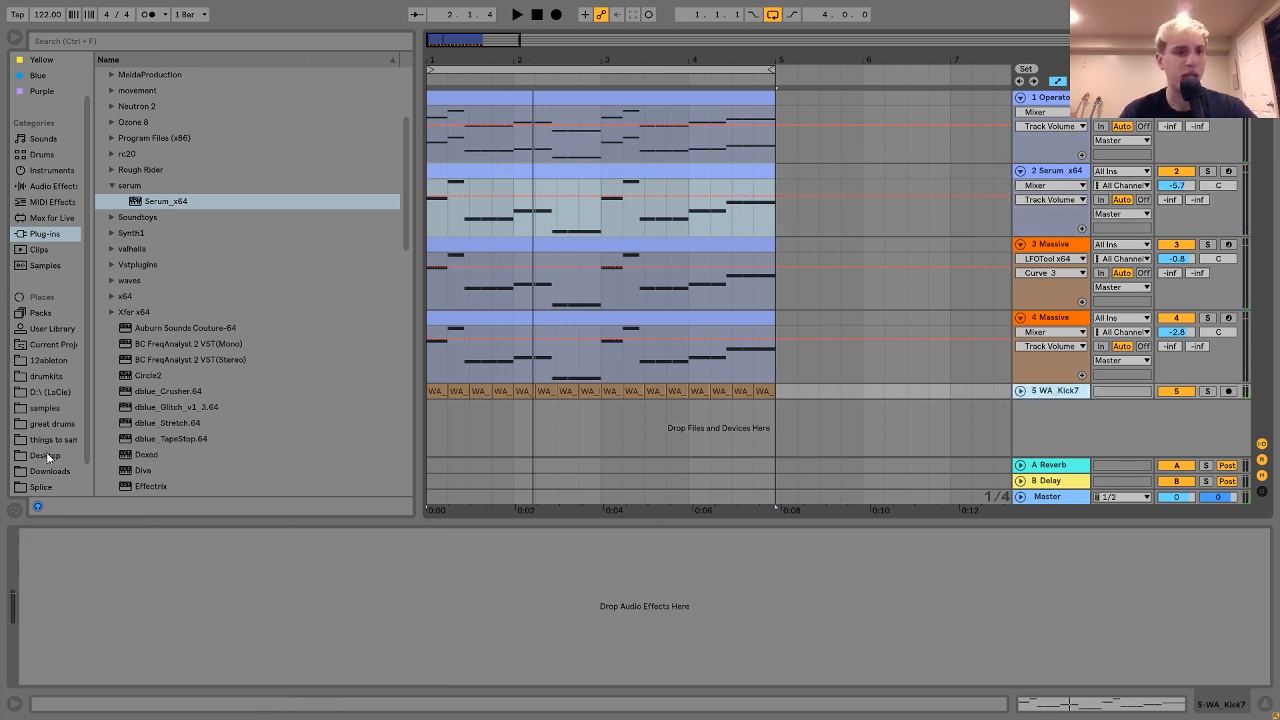
{"action": "left_click", "coordinate": [45, 487]}
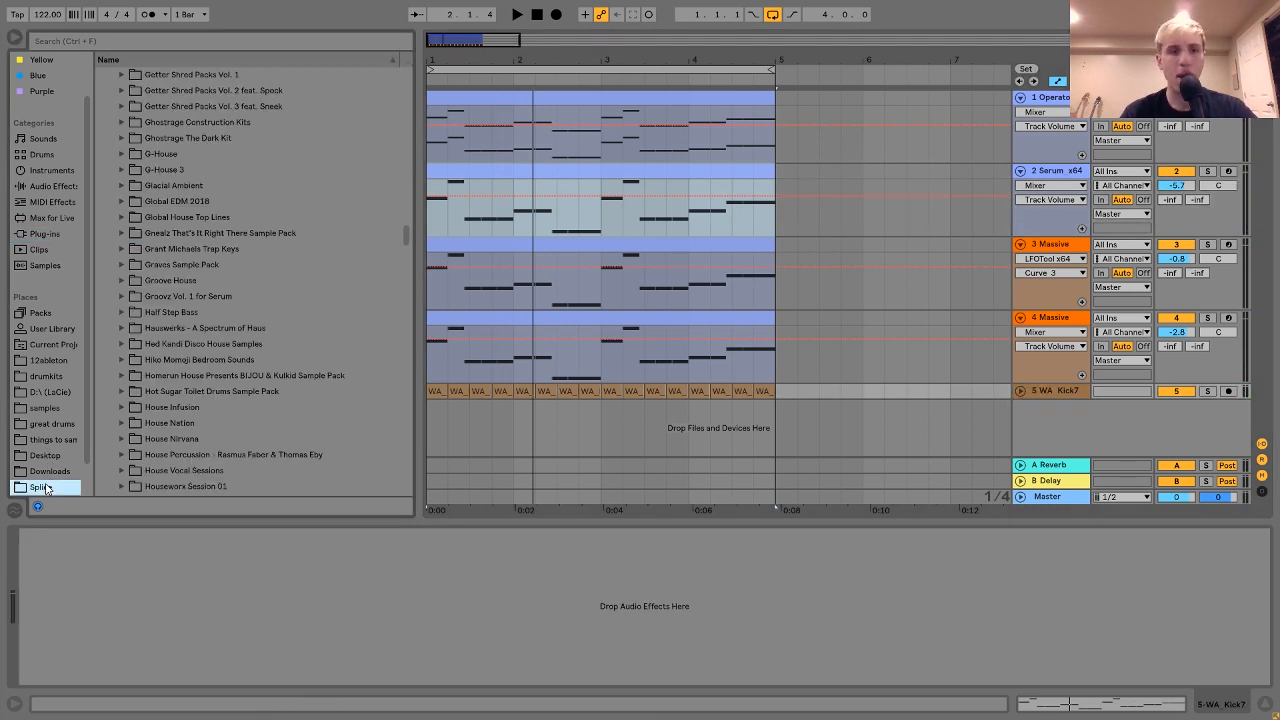
{"action": "left_click", "coordinate": [161, 42]}
{"action": "type", "text": "clap"}
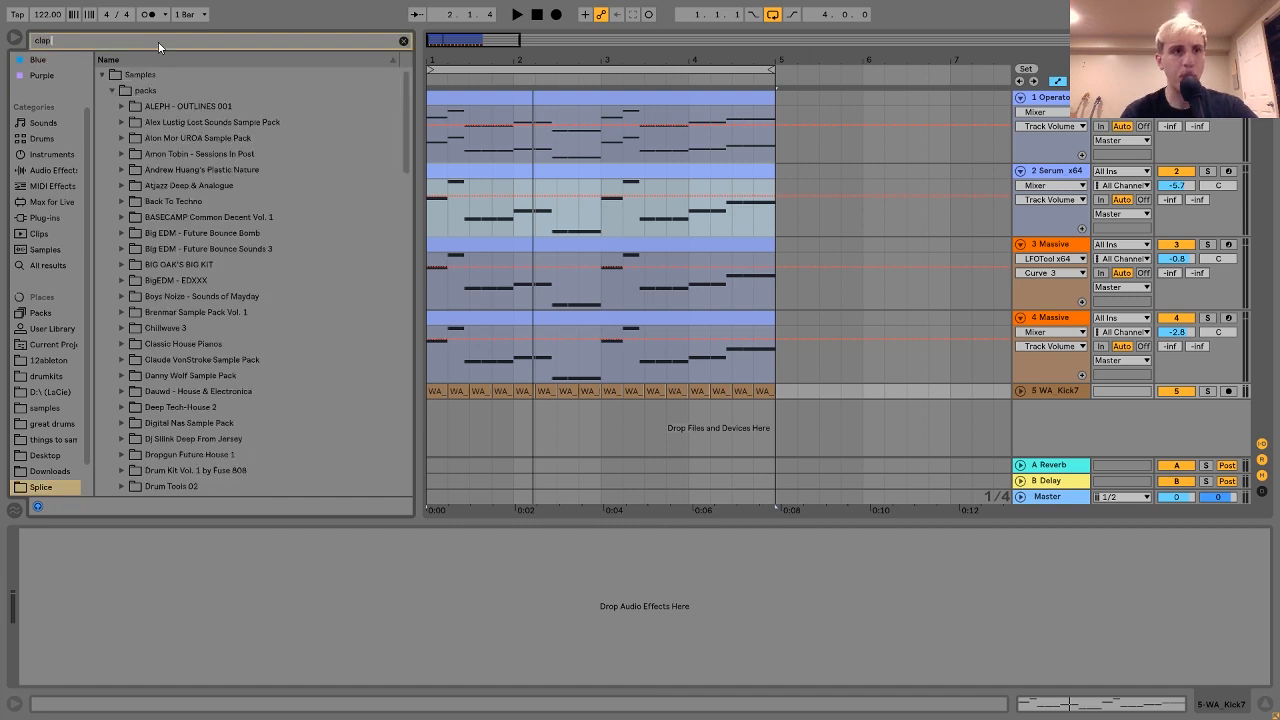
{"action": "scroll", "coordinate": [186, 259], "scroll_direction": "down", "scroll_amount": 3}
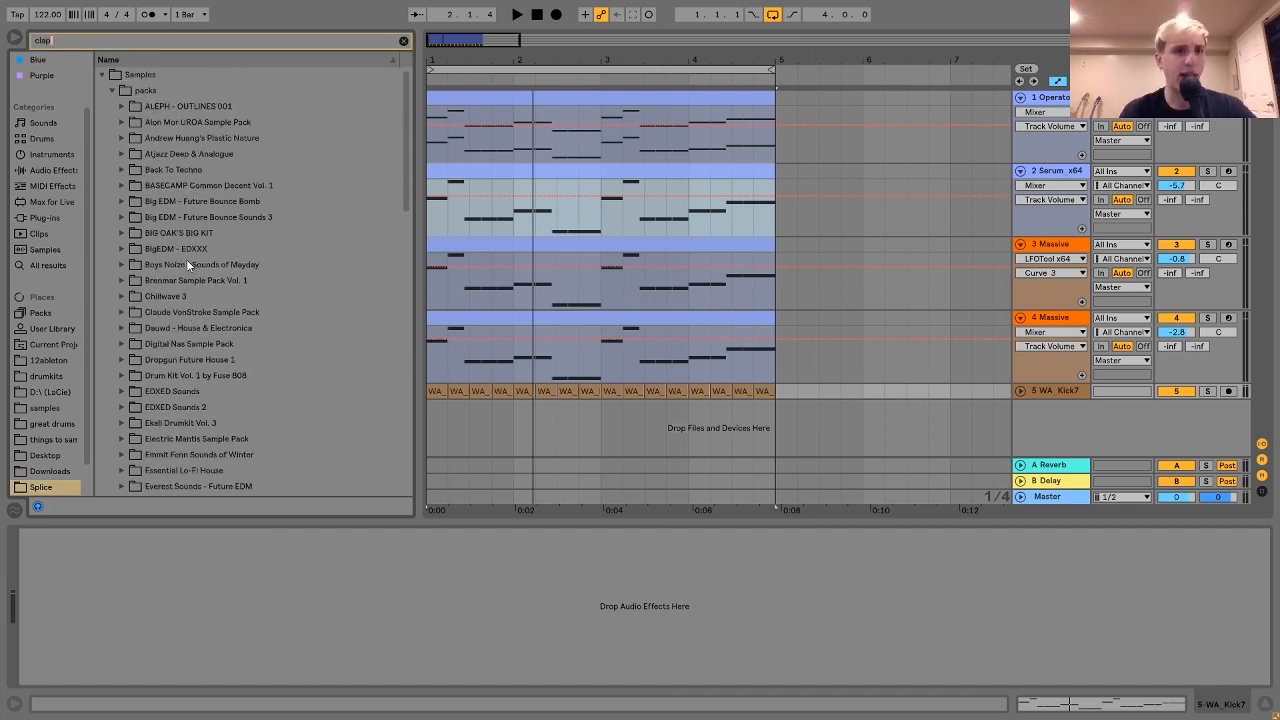
{"action": "scroll", "coordinate": [186, 259], "scroll_direction": "down", "scroll_amount": 10}
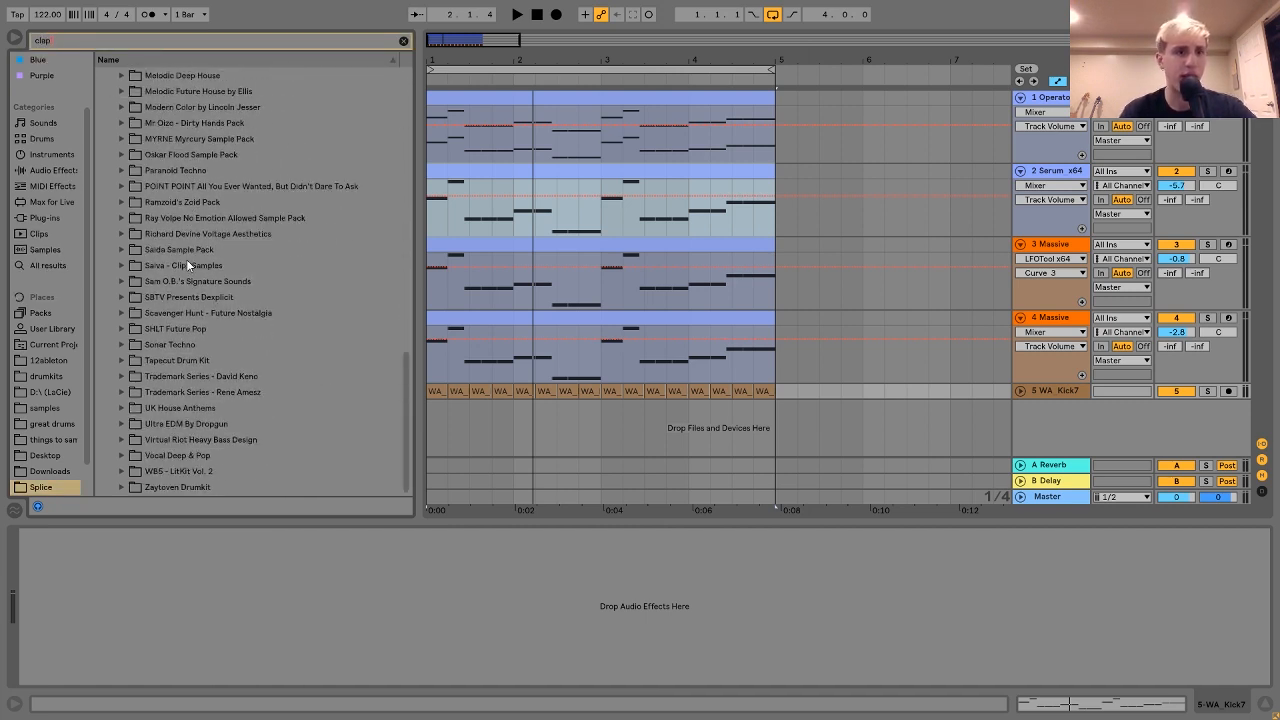
{"action": "scroll", "coordinate": [270, 359], "scroll_direction": "up", "scroll_amount": 5}
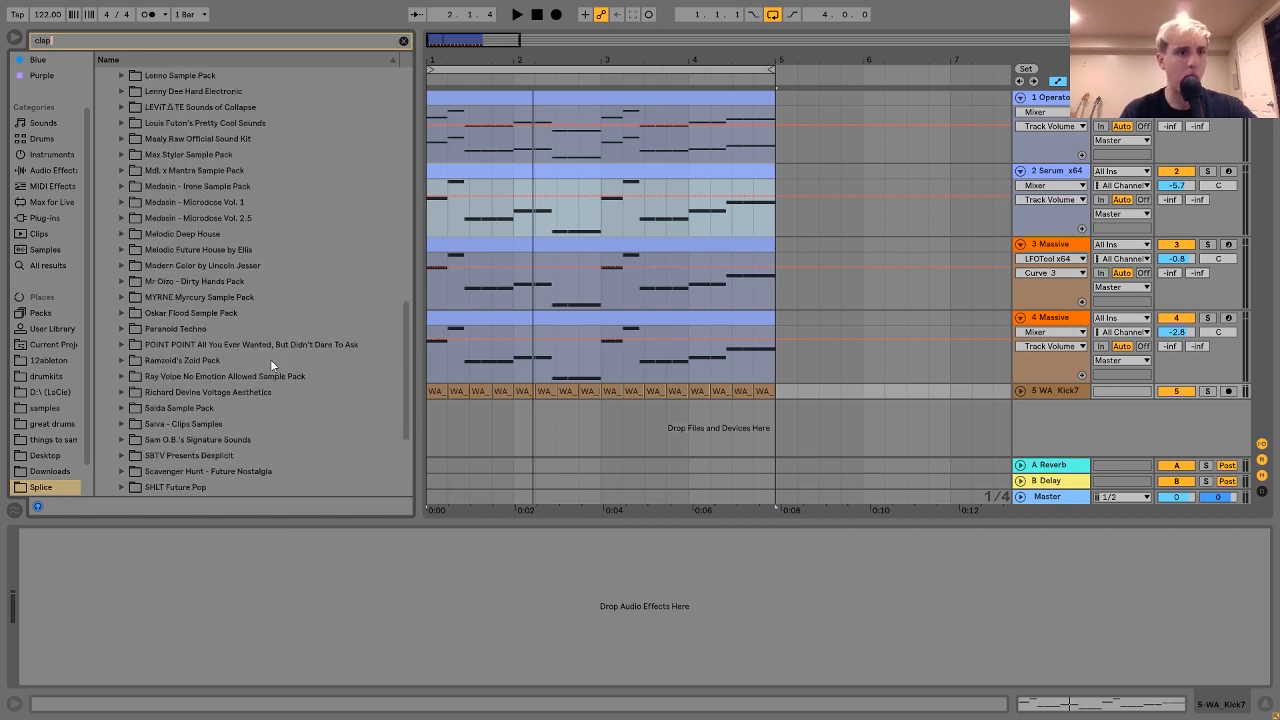
{"action": "scroll", "coordinate": [196, 245], "scroll_direction": "up", "scroll_amount": 15}
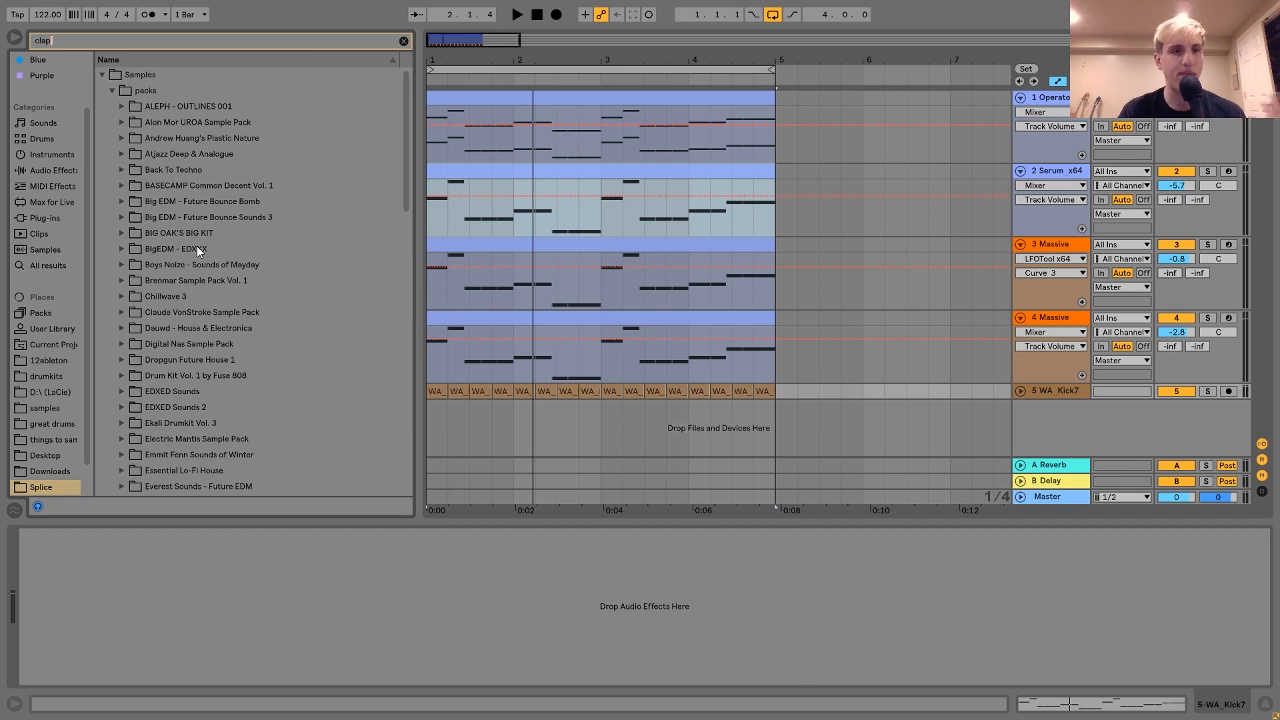
{"action": "left_click", "coordinate": [197, 249]}
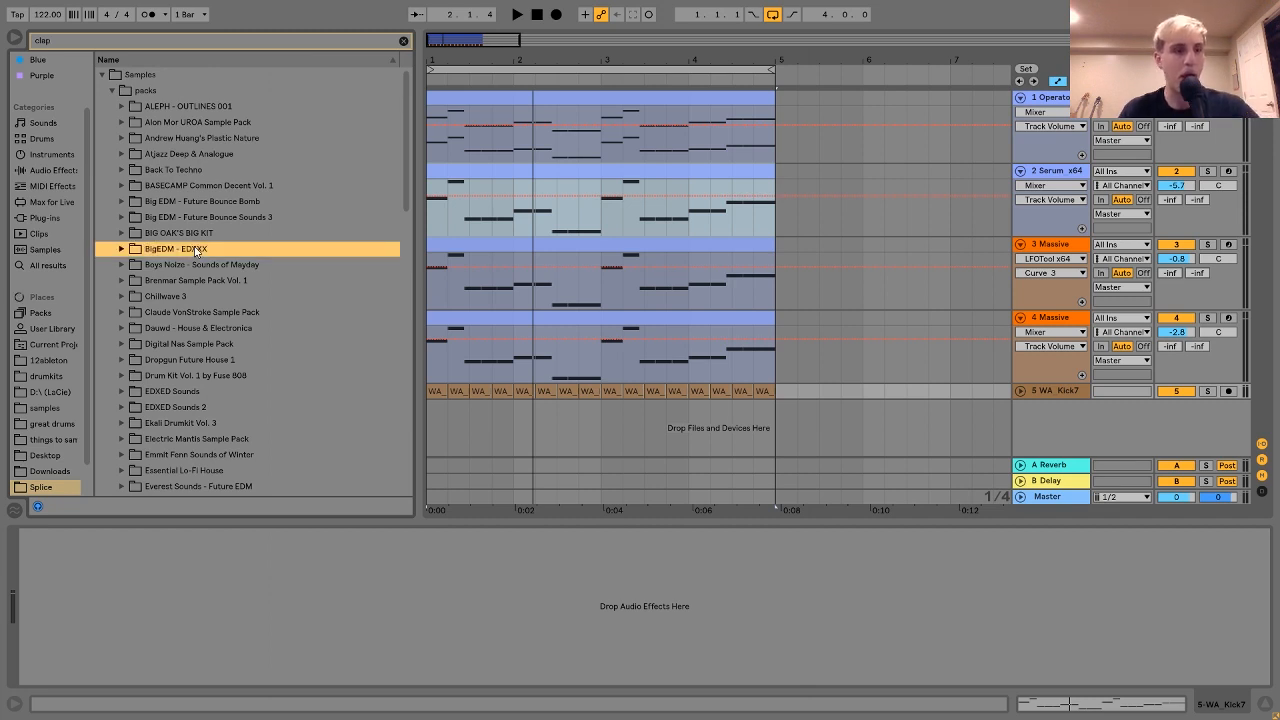
{"action": "scroll", "coordinate": [190, 235], "scroll_direction": "down", "scroll_amount": 5}
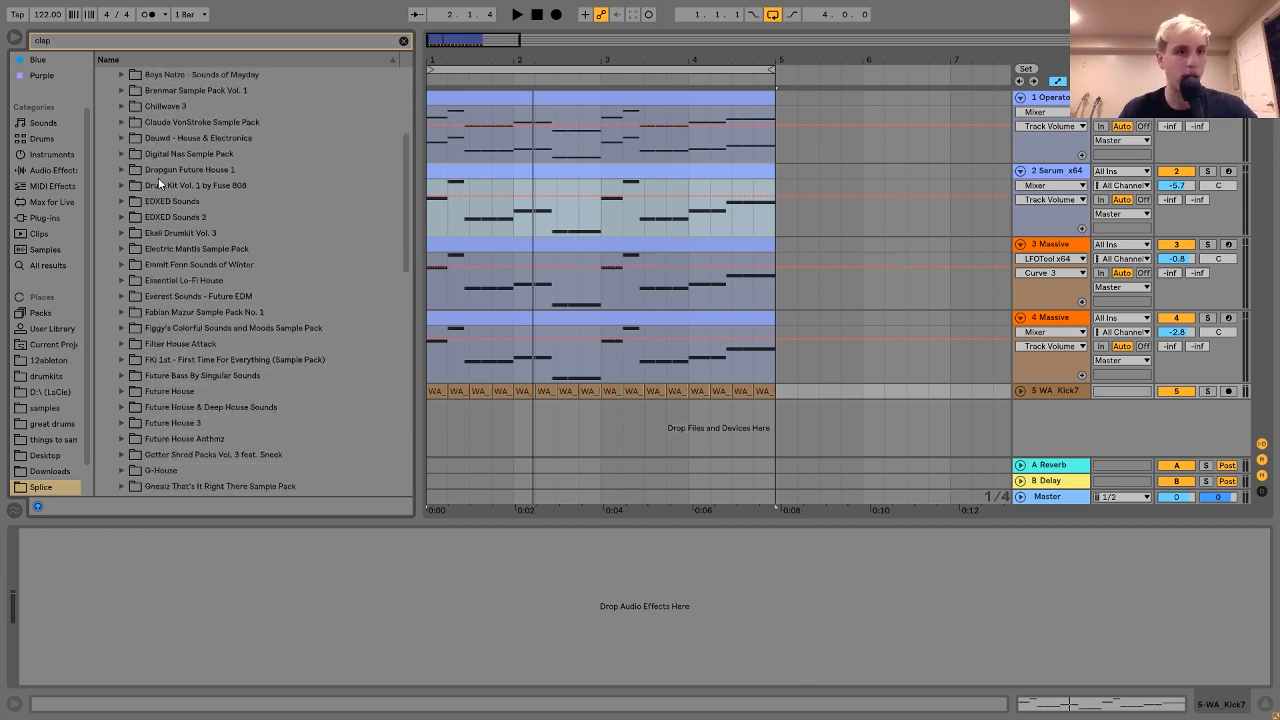
{"action": "scroll", "coordinate": [170, 268], "scroll_direction": "down", "scroll_amount": 3}
Open the Future House pack down to kit1_128_f#_minor and preview FH_kit1_drop_pre_shifted_clap.wav.
{"action": "left_click", "coordinate": [171, 266]}
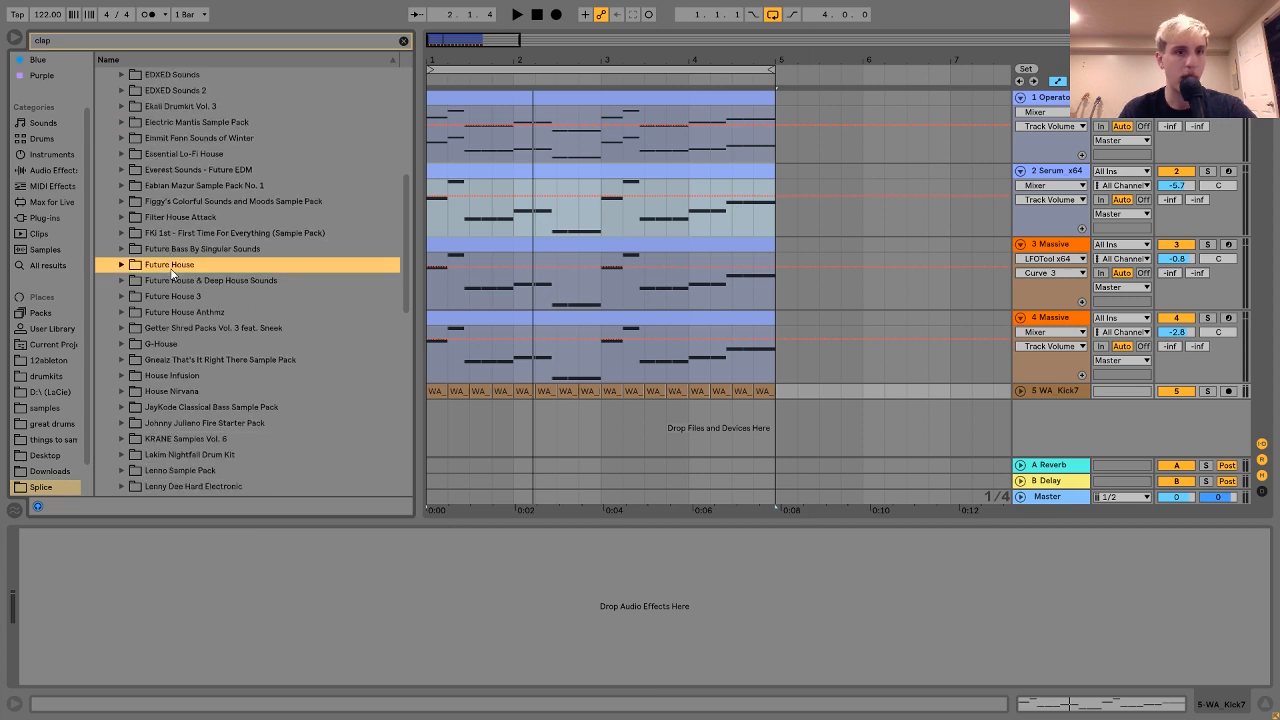
{"action": "key", "text": "Right"}
{"action": "key", "text": "Down"}
{"action": "key", "text": "Down"}
{"action": "key", "text": "Down"}
{"action": "key", "text": "Down"}
{"action": "key", "text": "Down"}
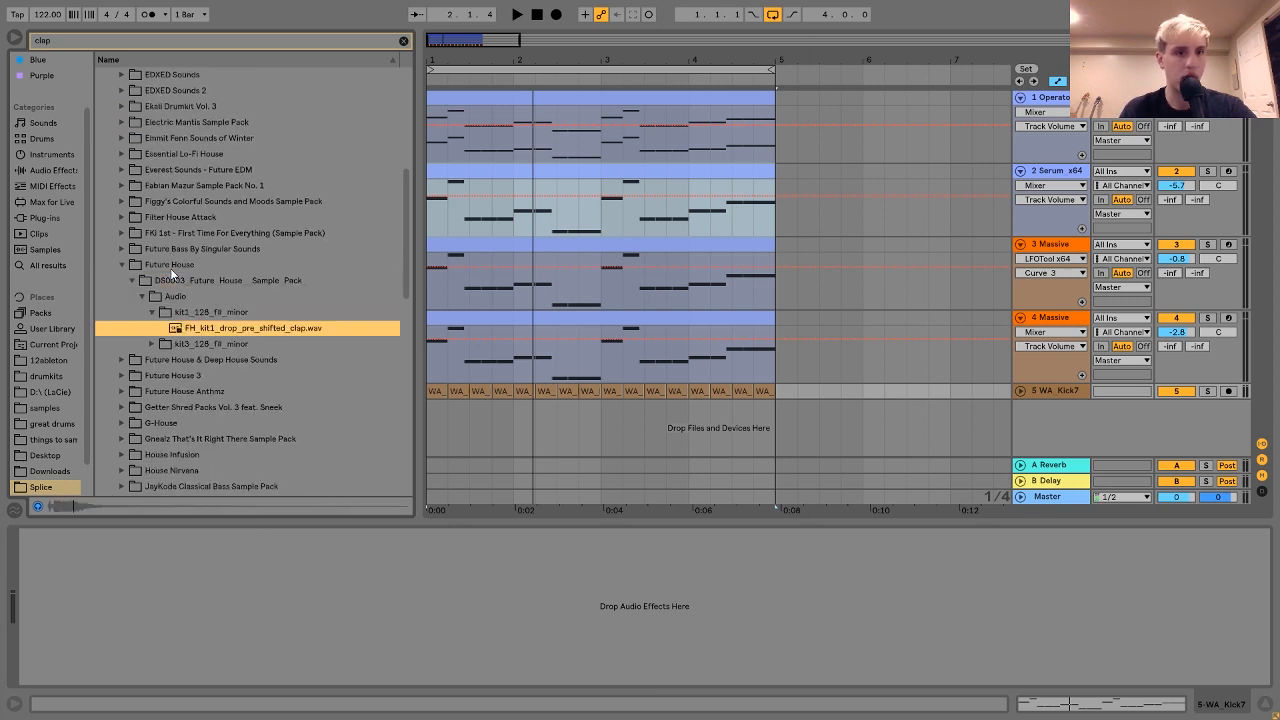
Expand the Future House & Deep House Sounds pack down to Kit_3 and preview its clap sample.
{"action": "key", "text": "Down"}
{"action": "key", "text": "Right"}
{"action": "key", "text": "Down"}
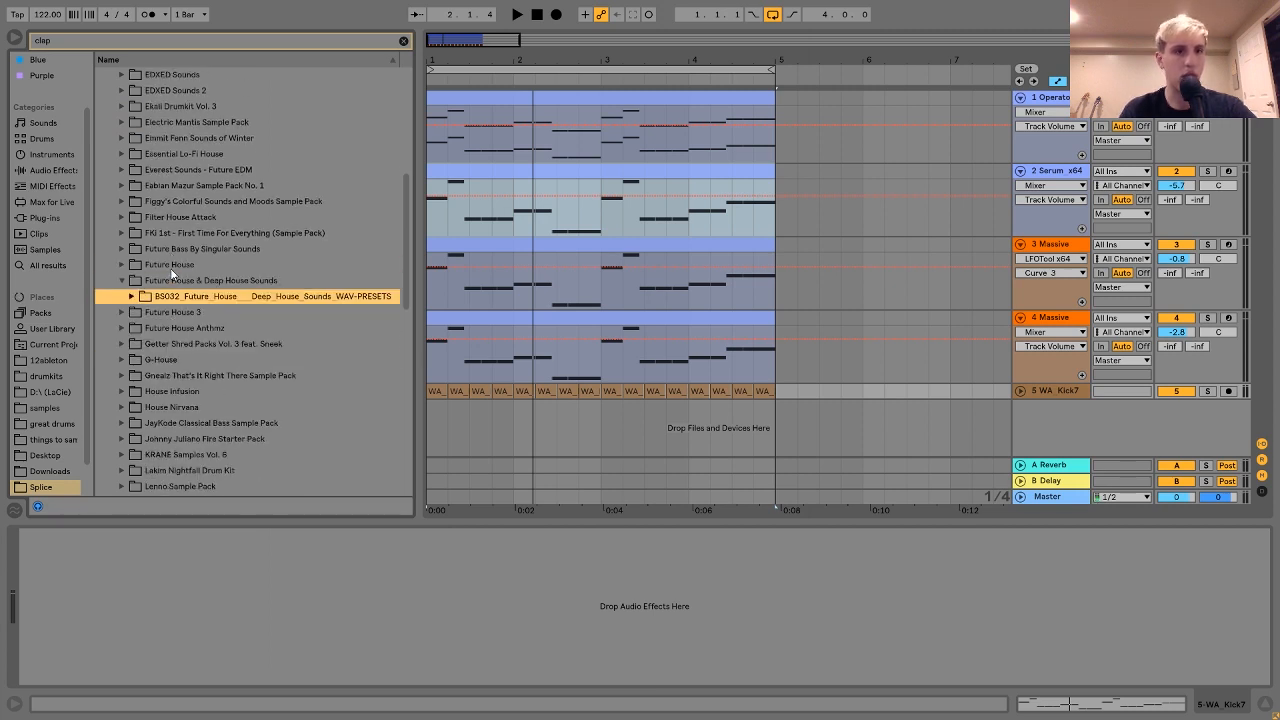
{"action": "key", "text": "Right"}
{"action": "key", "text": "Down"}
{"action": "key", "text": "Right"}
{"action": "key", "text": "Down"}
{"action": "key", "text": "Right"}
{"action": "key", "text": "Down"}
{"action": "key", "text": "Right"}
{"action": "key", "text": "Down"}
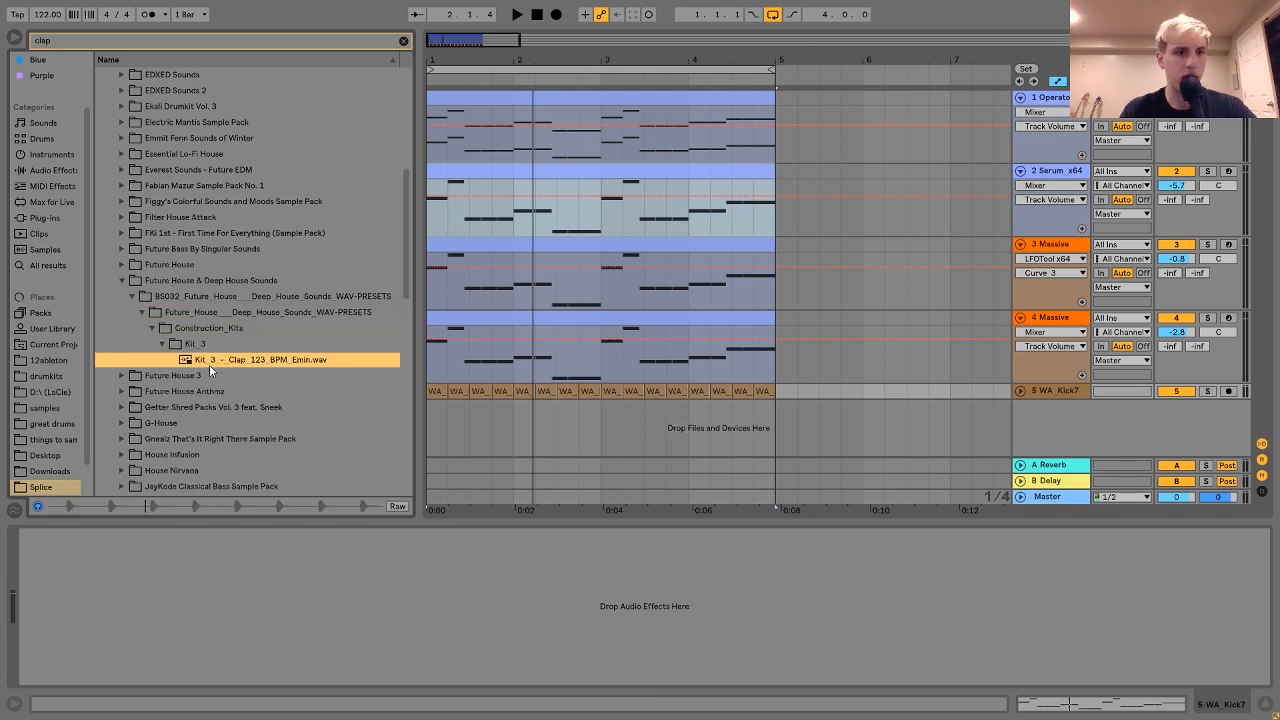
Find hfh3_clap_snare_selected.wav in the Future House 3 pack and place it on a new audio track at beat 1.2.
{"action": "key", "text": "Down"}
{"action": "key", "text": "Right"}
{"action": "key", "text": "Down"}
{"action": "key", "text": "Right"}
{"action": "key", "text": "Down"}
{"action": "key", "text": "Right"}
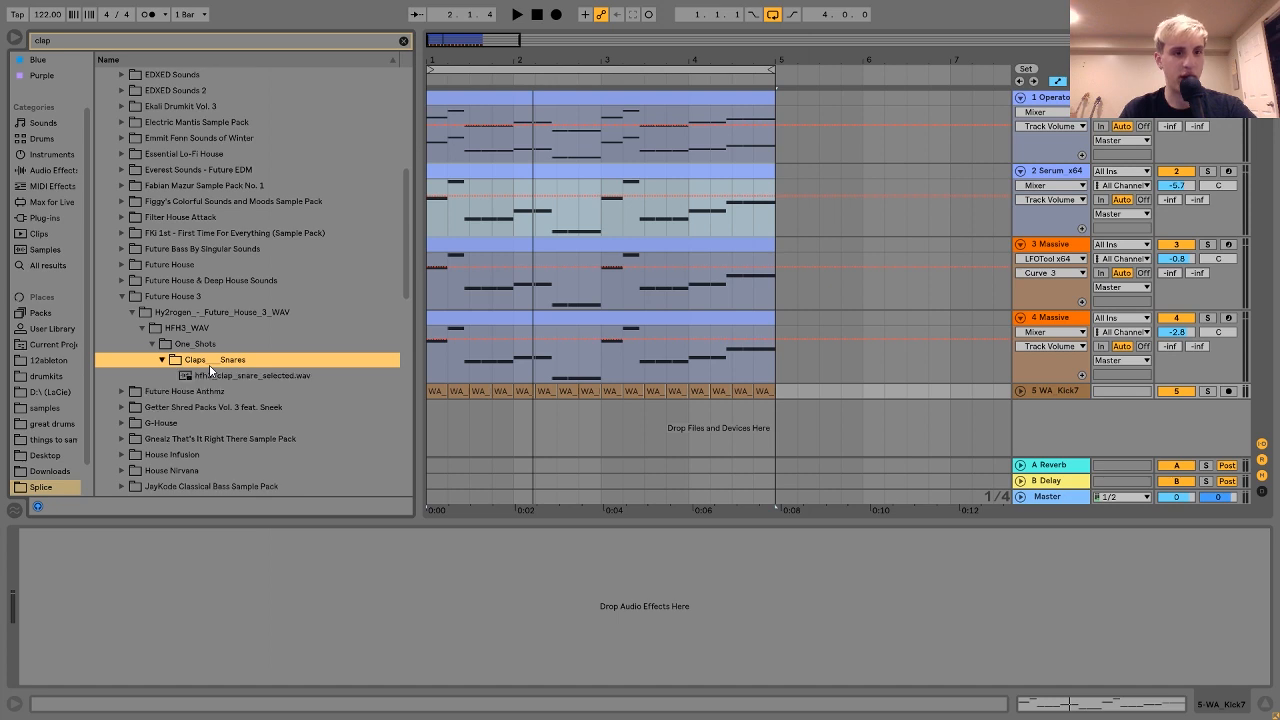
{"action": "key", "text": "Down"}
{"action": "left_click_drag", "start_coordinate": [497, 438], "coordinate": [452, 426]}
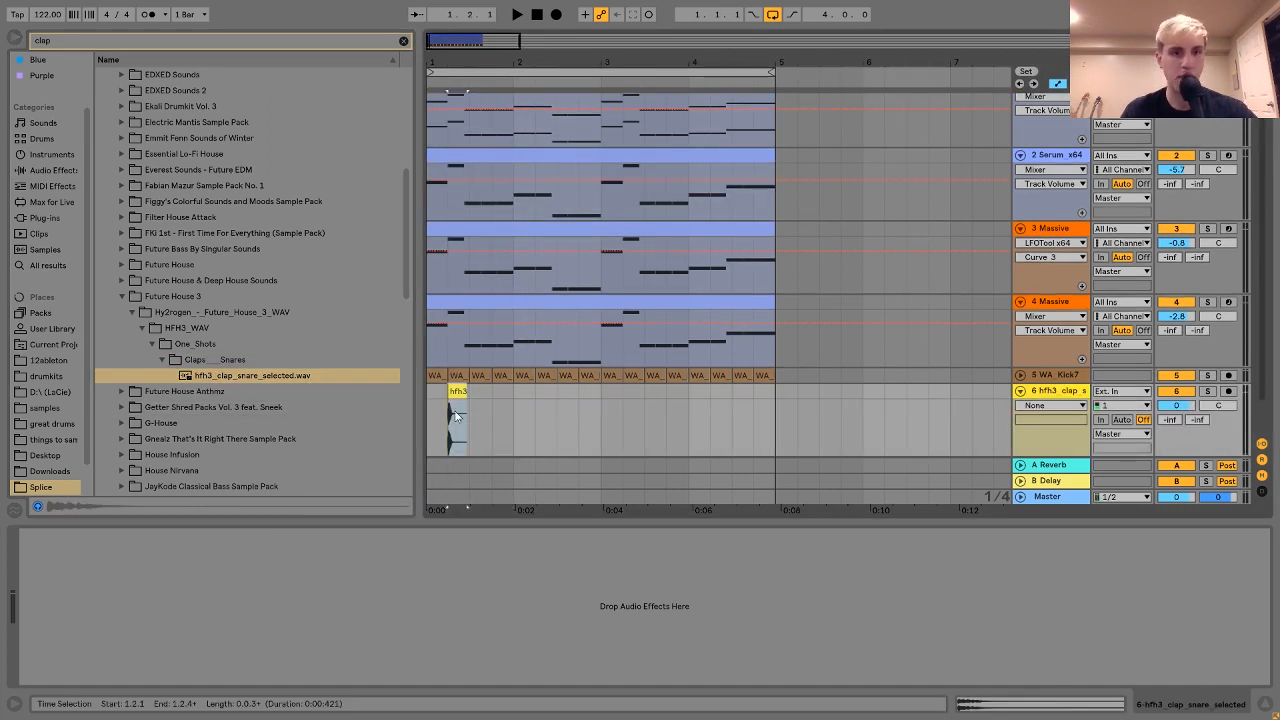
Duplicate the clap clip so it falls on beats 2 and 4 throughout the four-bar loop.
{"action": "key", "text": "ctrl+d"}
{"action": "key", "text": "ctrl+d"}
{"action": "key", "text": "ctrl+d"}
{"action": "key", "text": "ctrl+d"}
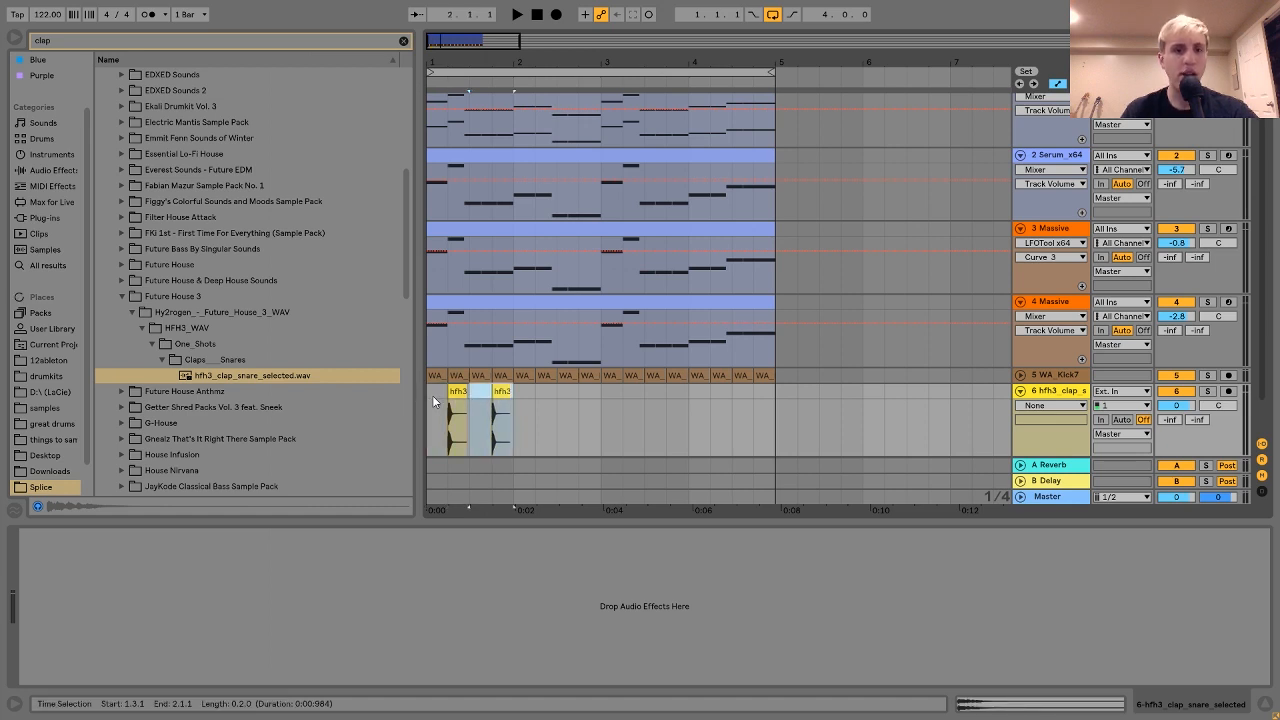
{"action": "key", "text": "ctrl+d"}
{"action": "key", "text": "ctrl+d"}
{"action": "key", "text": "ctrl+d"}
Play the loop from bar 1 and lower the clap track's volume to about -6.7 dB.
{"action": "left_click", "coordinate": [427, 395]}
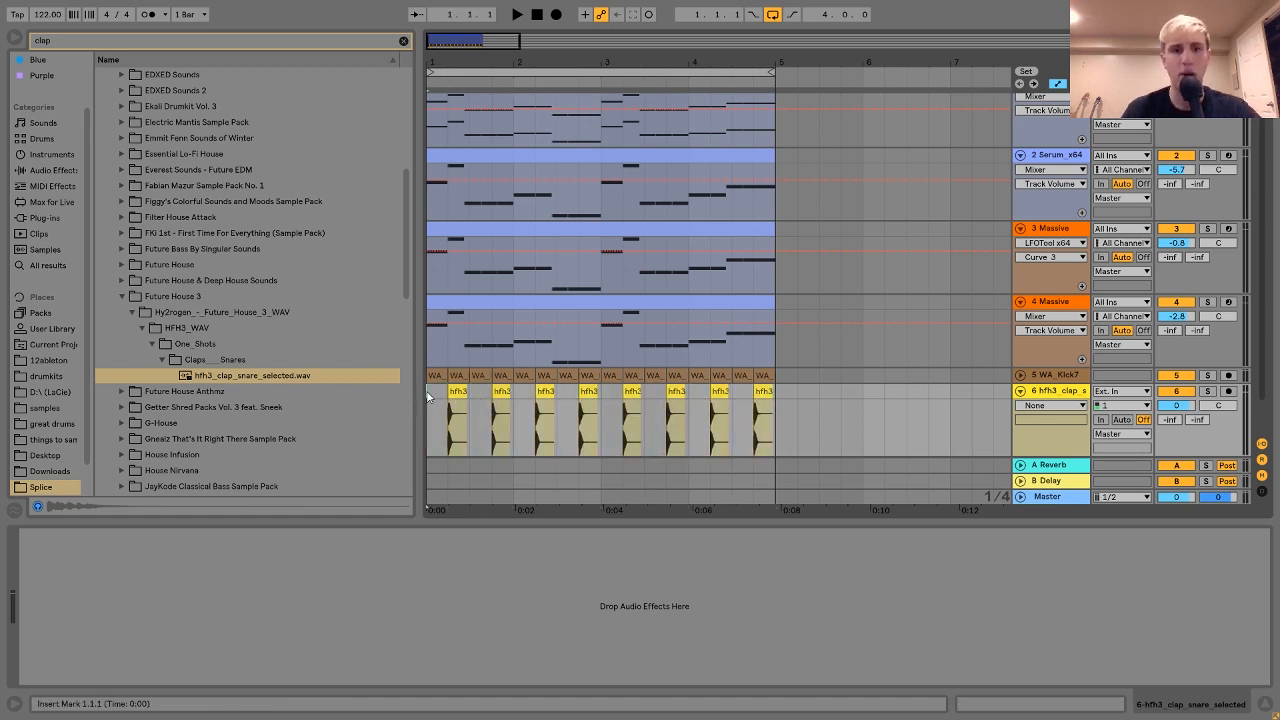
{"action": "key", "text": "space"}
{"action": "left_click_drag", "start_coordinate": [1165, 406], "coordinate": [1165, 406]}
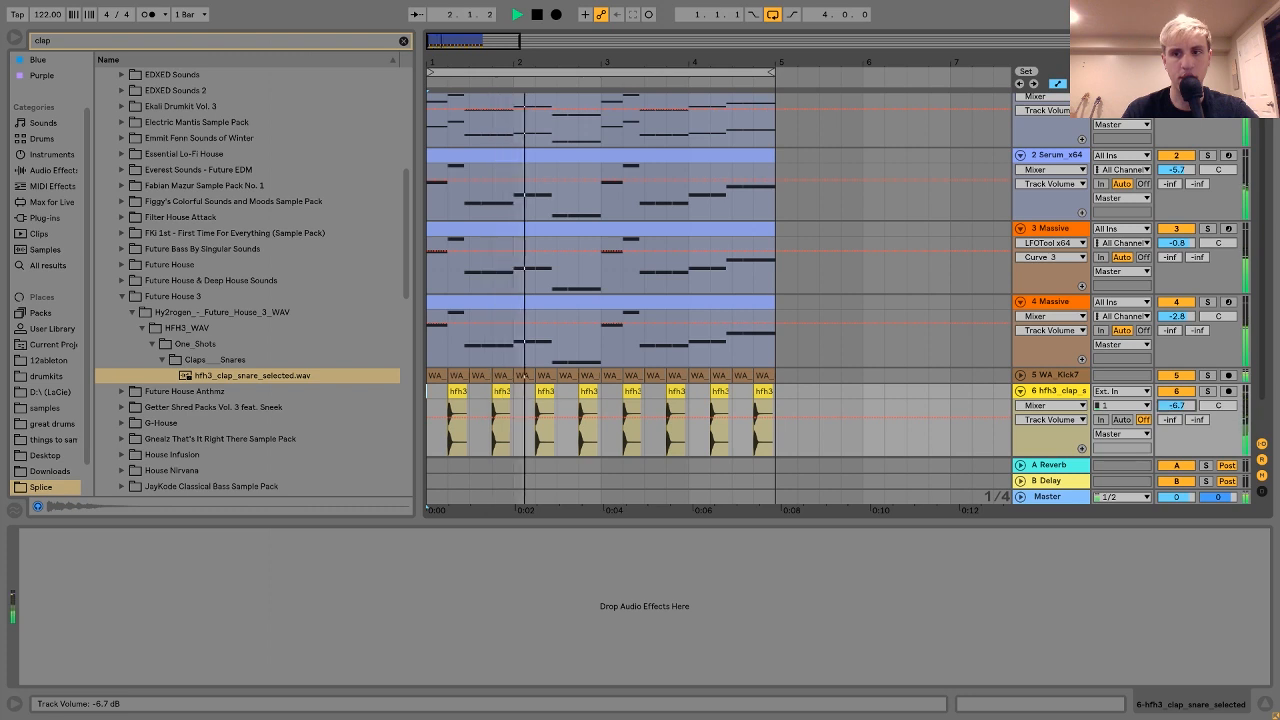
Fold all the arrangement tracks at once and select the hfh3 clap track.
{"action": "left_click", "coordinate": [1040, 304]}
{"action": "key", "text": "ctrl+a"}
{"action": "left_click", "coordinate": [1020, 302]}
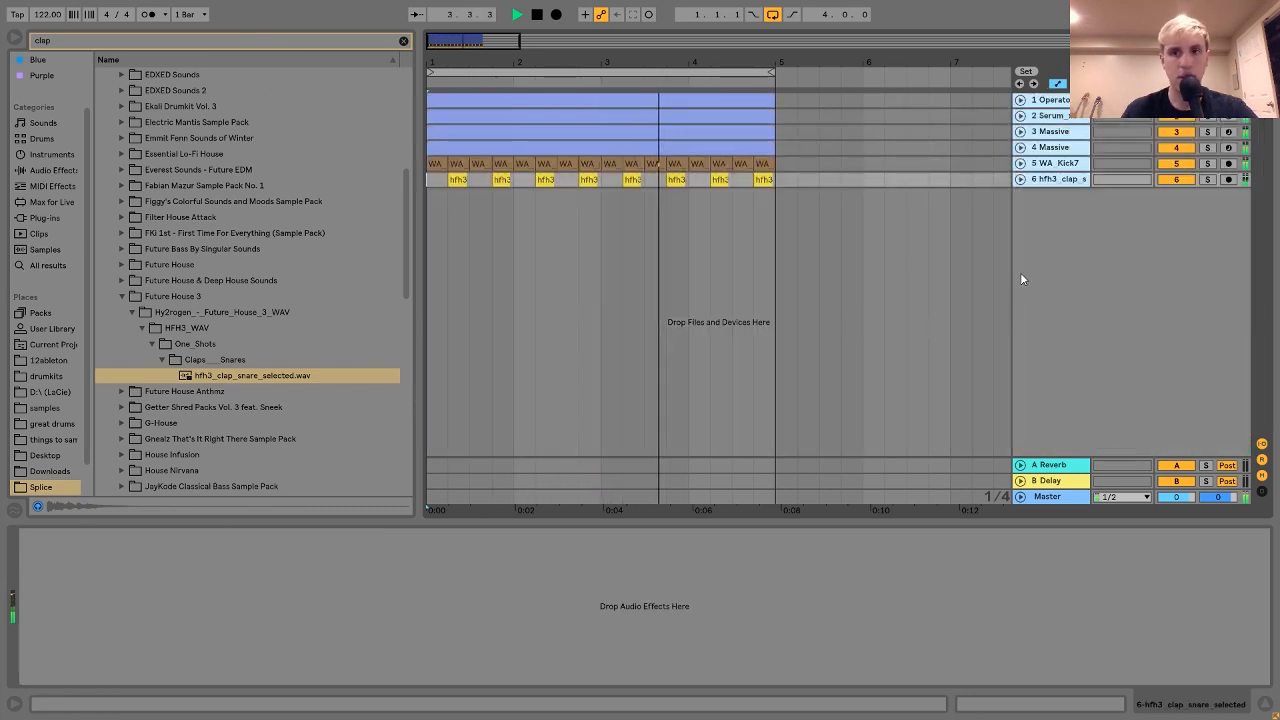
{"action": "left_click", "coordinate": [1050, 180]}
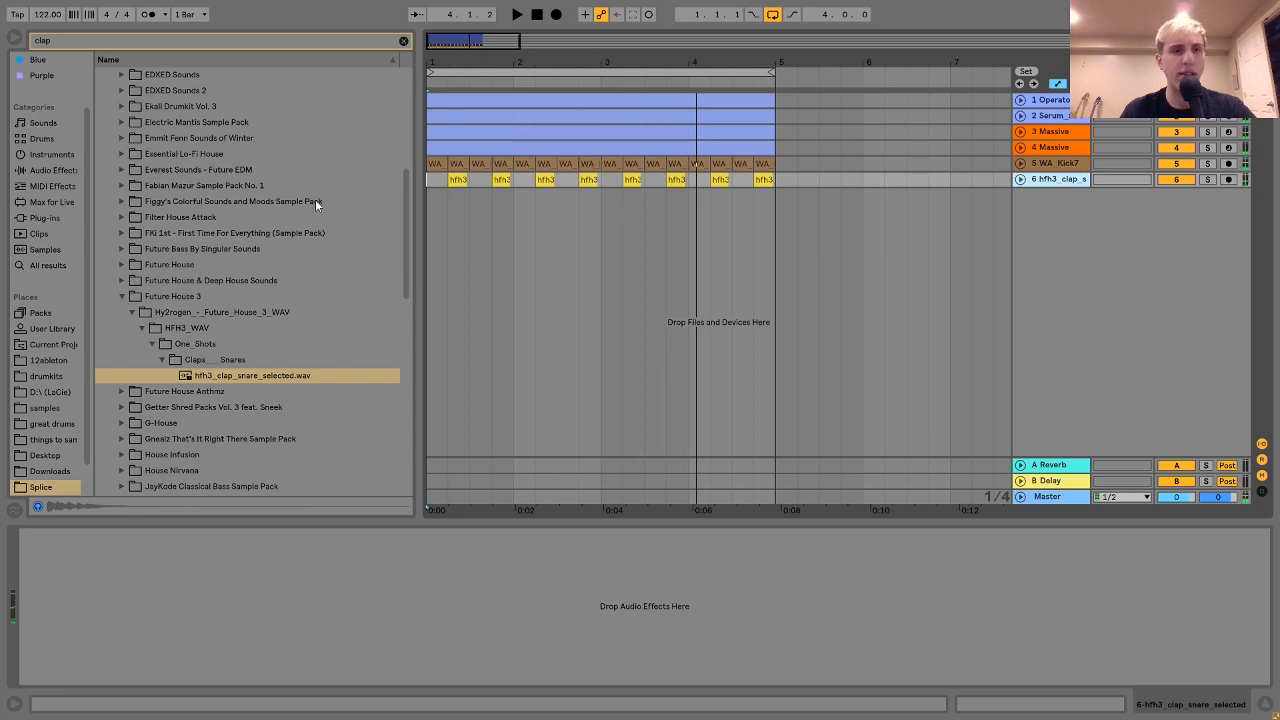
Open the EDXED Sounds pack down to CAS_EDX_Kit_01_G and preview its 120 BPM clap loop.
{"action": "scroll", "coordinate": [306, 204], "scroll_direction": "up", "scroll_amount": 2}
{"action": "left_click", "coordinate": [188, 160]}
{"action": "key", "text": "Right"}
{"action": "key", "text": "Right"}
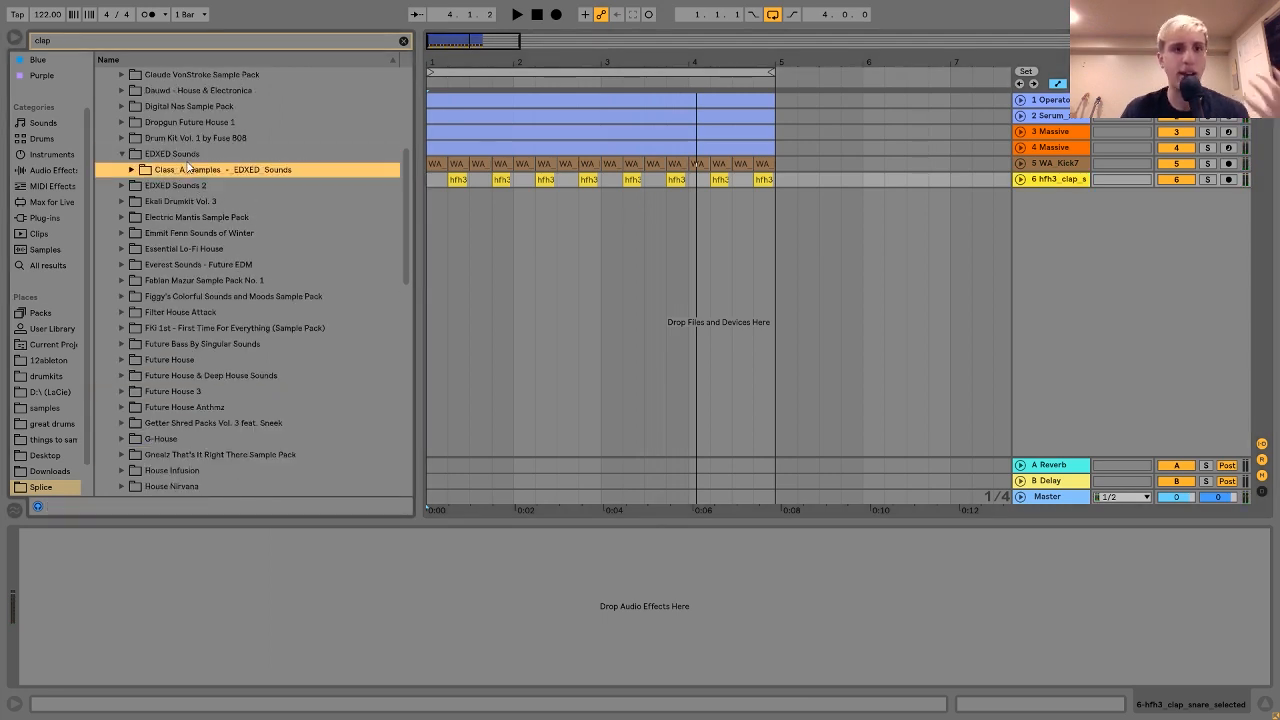
{"action": "key", "text": "Right"}
{"action": "key", "text": "Right"}
{"action": "key", "text": "Right"}
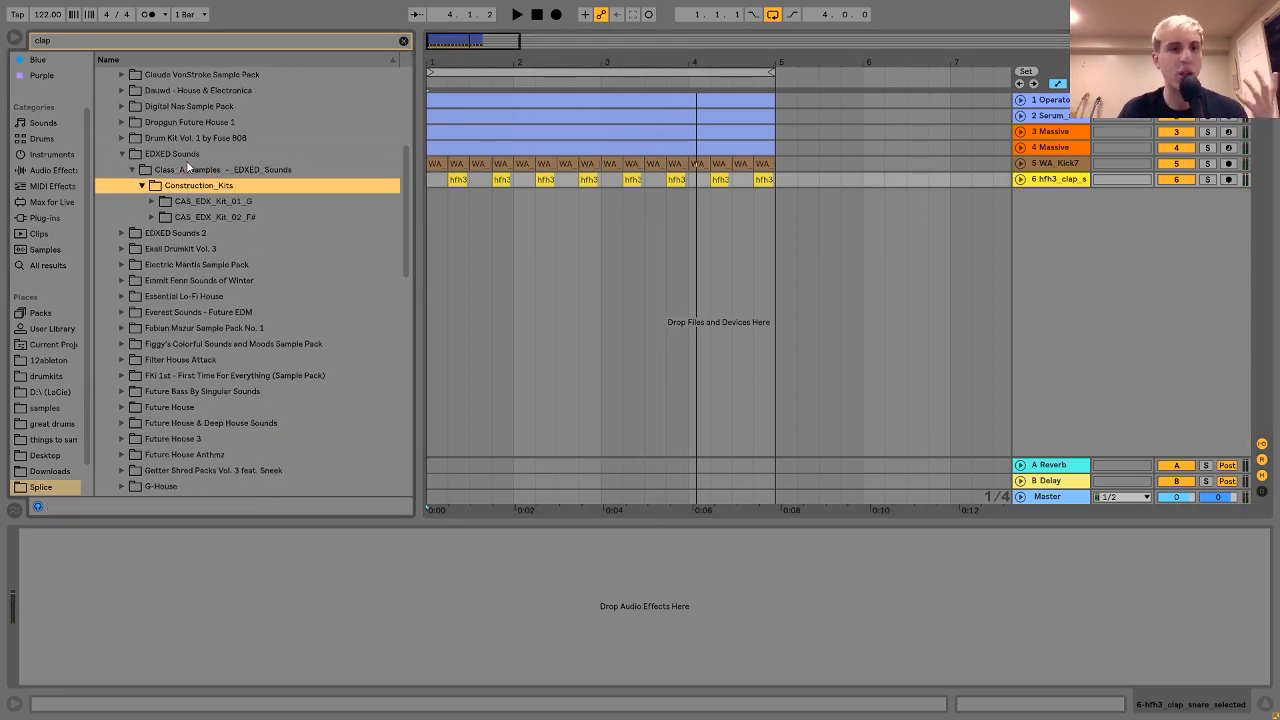
{"action": "key", "text": "Down"}
{"action": "key", "text": "Right"}
{"action": "key", "text": "Right"}
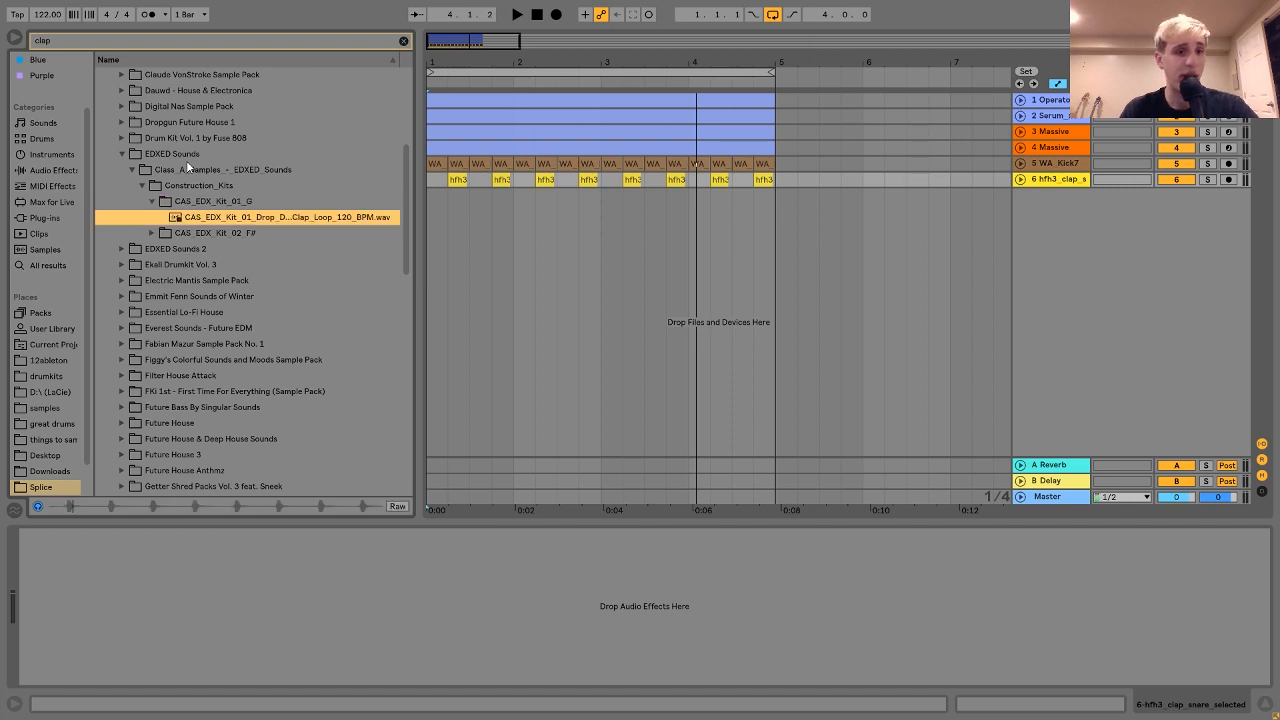
Preview the 120 BPM clap loop in the CAS_EDX_Kit_02_F# folder and collapse that kit.
{"action": "key", "text": "Left"}
{"action": "key", "text": "Left"}
{"action": "key", "text": "Down"}
{"action": "key", "text": "Right"}
{"action": "key", "text": "Right"}
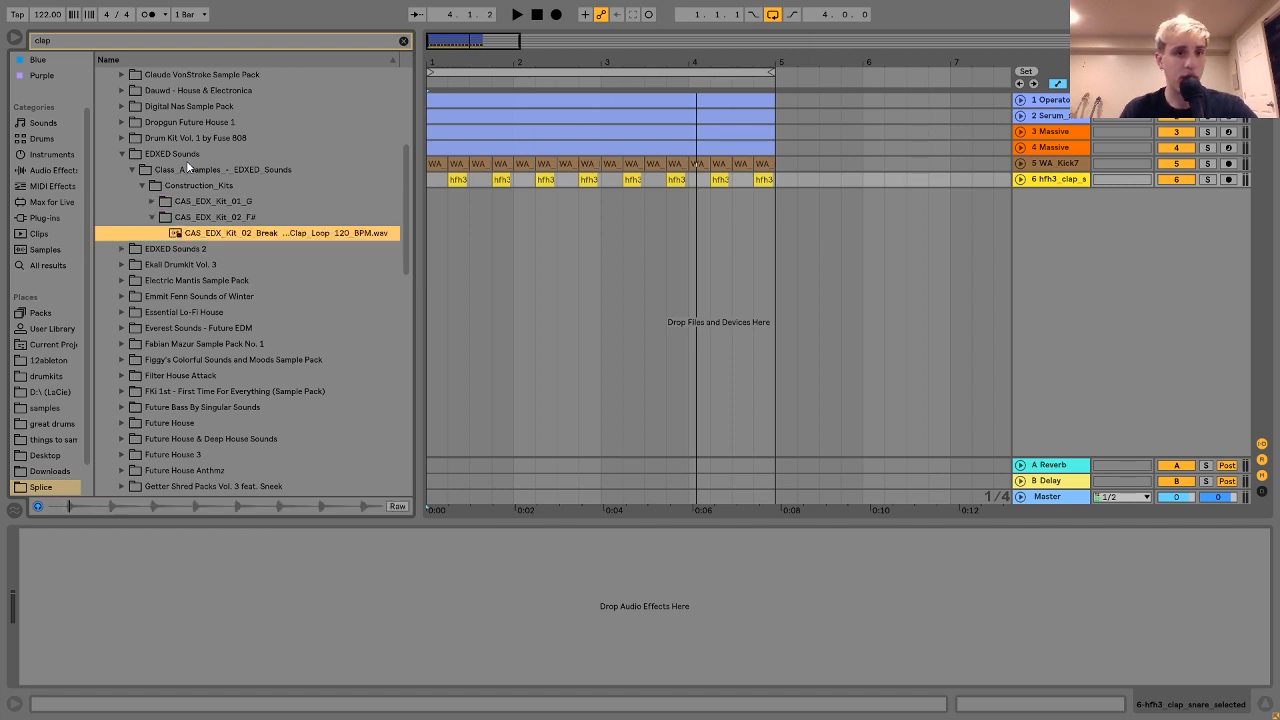
{"action": "key", "text": "Left"}
{"action": "key", "text": "Left"}
Collapse the EDXED Sounds pack and expand the EDXED Sounds 2 pack to its sample folder.
{"action": "key", "text": "Up"}
{"action": "key", "text": "Right"}
{"action": "key", "text": "Down"}
{"action": "key", "text": "Down"}
{"action": "key", "text": "Down"}
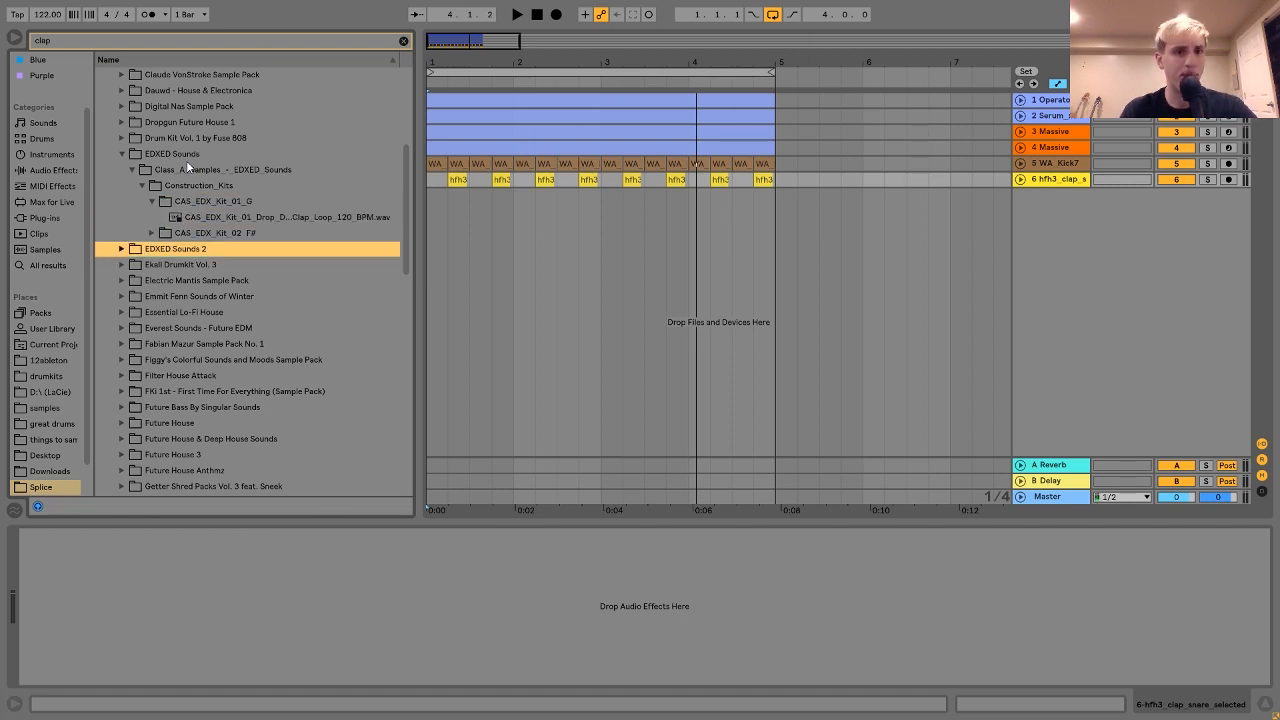
{"action": "key", "text": "Right"}
{"action": "key", "text": "Down"}
{"action": "key", "text": "Down"}
{"action": "key", "text": "Right"}
{"action": "key", "text": "Down"}
{"action": "key", "text": "Up"}
{"action": "key", "text": "Up"}
{"action": "key", "text": "Right"}
{"action": "key", "text": "Down"}
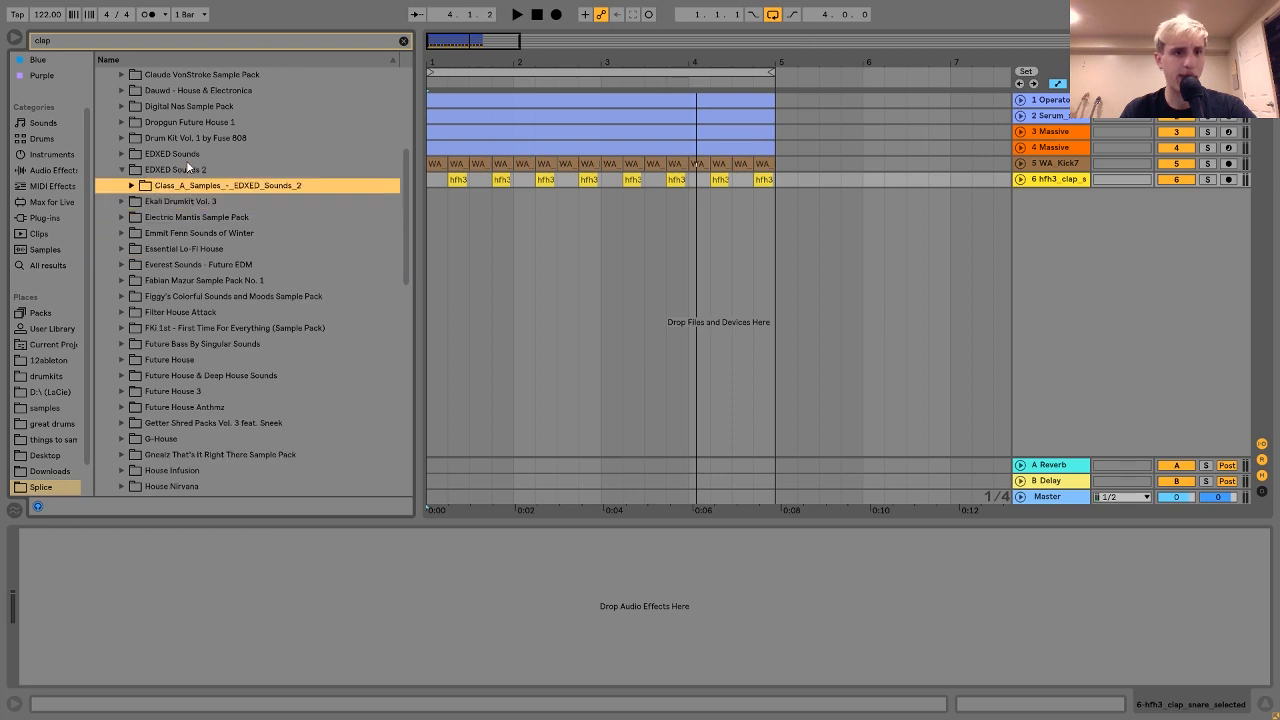
Open the one-shot claps and snares folder of EDXED Sounds 2 and preview CAS_EDX2_Clap___Snare_05.wav and CAS_EDX2_Clap___Snare_06.wav.
{"action": "key", "text": "Right"}
{"action": "key", "text": "Down"}
{"action": "key", "text": "Right"}
{"action": "key", "text": "Down"}
{"action": "key", "text": "Right"}
{"action": "key", "text": "Down"}
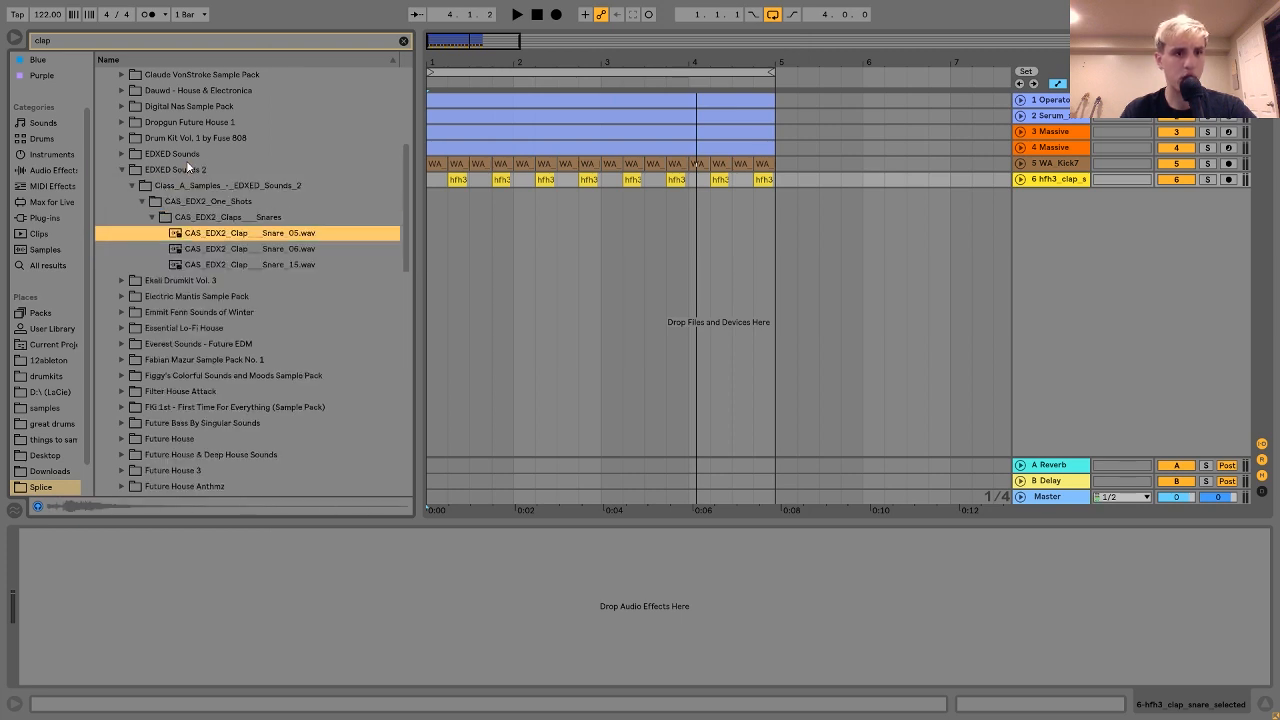
{"action": "key", "text": "Down"}
{"action": "key", "text": "Up"}
Place CAS_EDX2_Clap___Snare_05.wav on a new audio track, starting slightly early so its main transient lines up with beat 1.2.
{"action": "left_click_drag", "start_coordinate": [441, 62], "coordinate": [468, 61]}
{"action": "left_click_drag", "start_coordinate": [204, 237], "coordinate": [585, 211]}
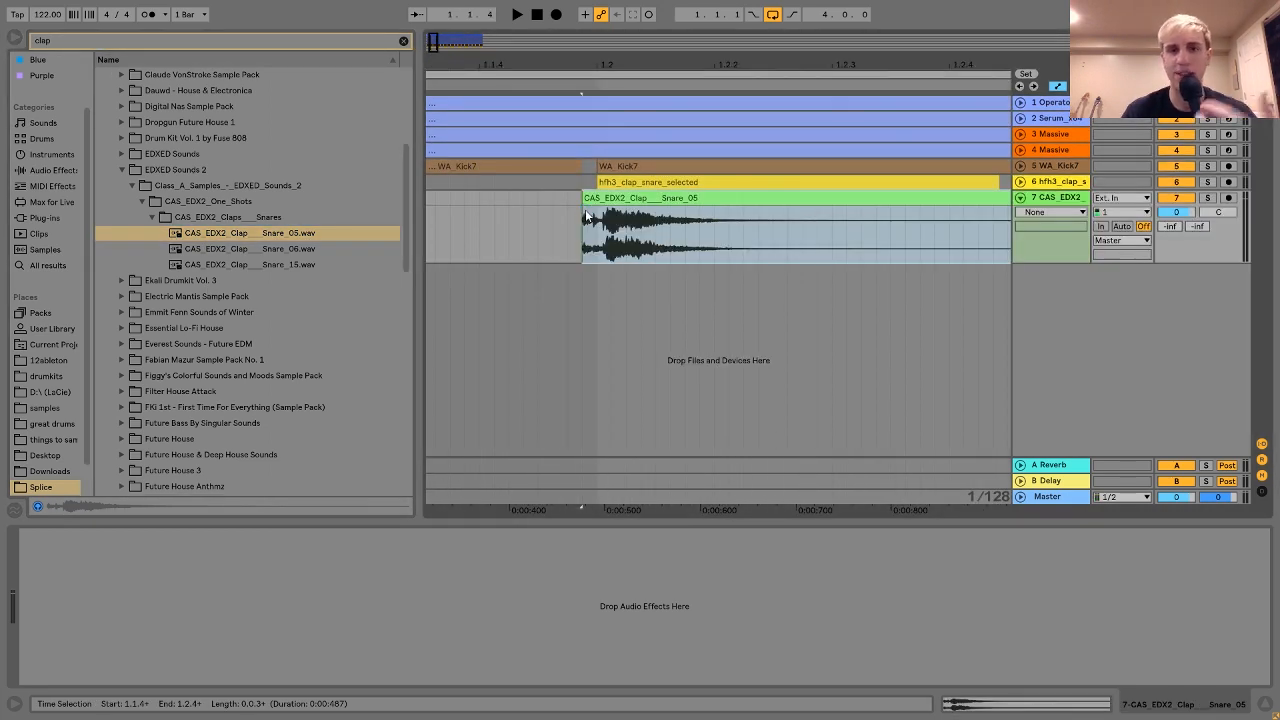
{"action": "left_click_drag", "start_coordinate": [619, 61], "coordinate": [636, 62]}
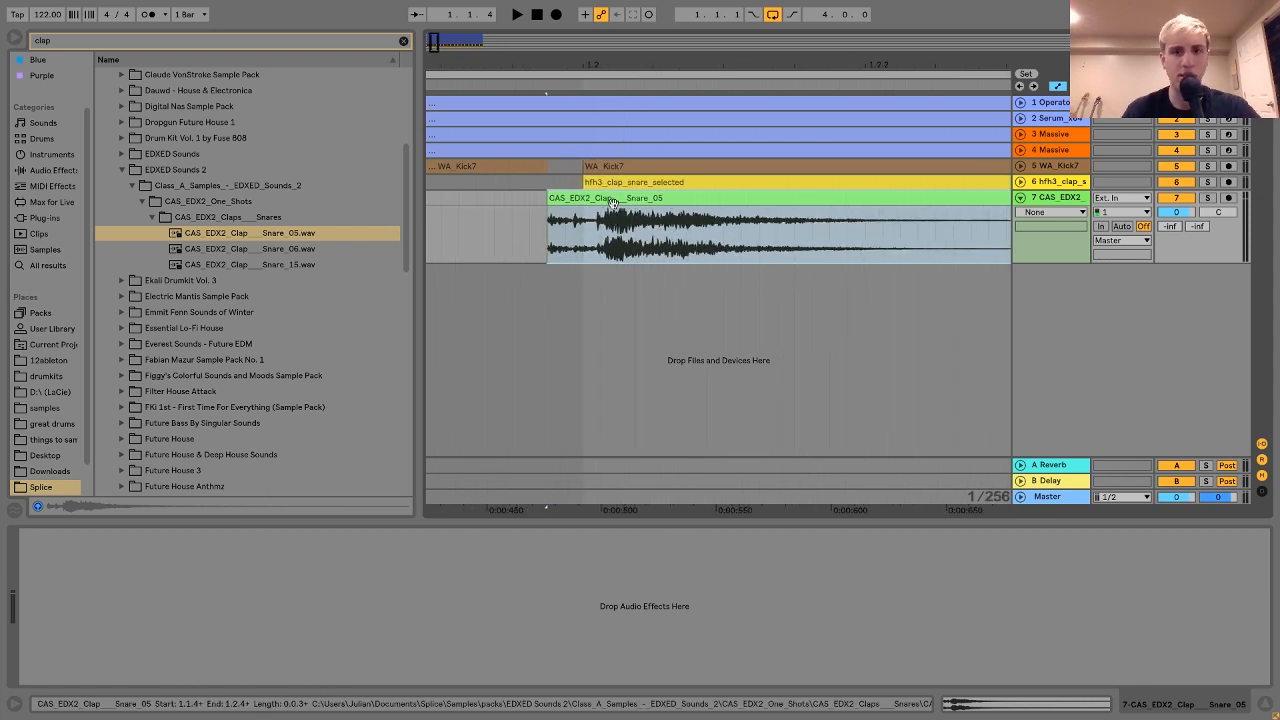
{"action": "left_click_drag", "start_coordinate": [610, 204], "coordinate": [590, 205]}
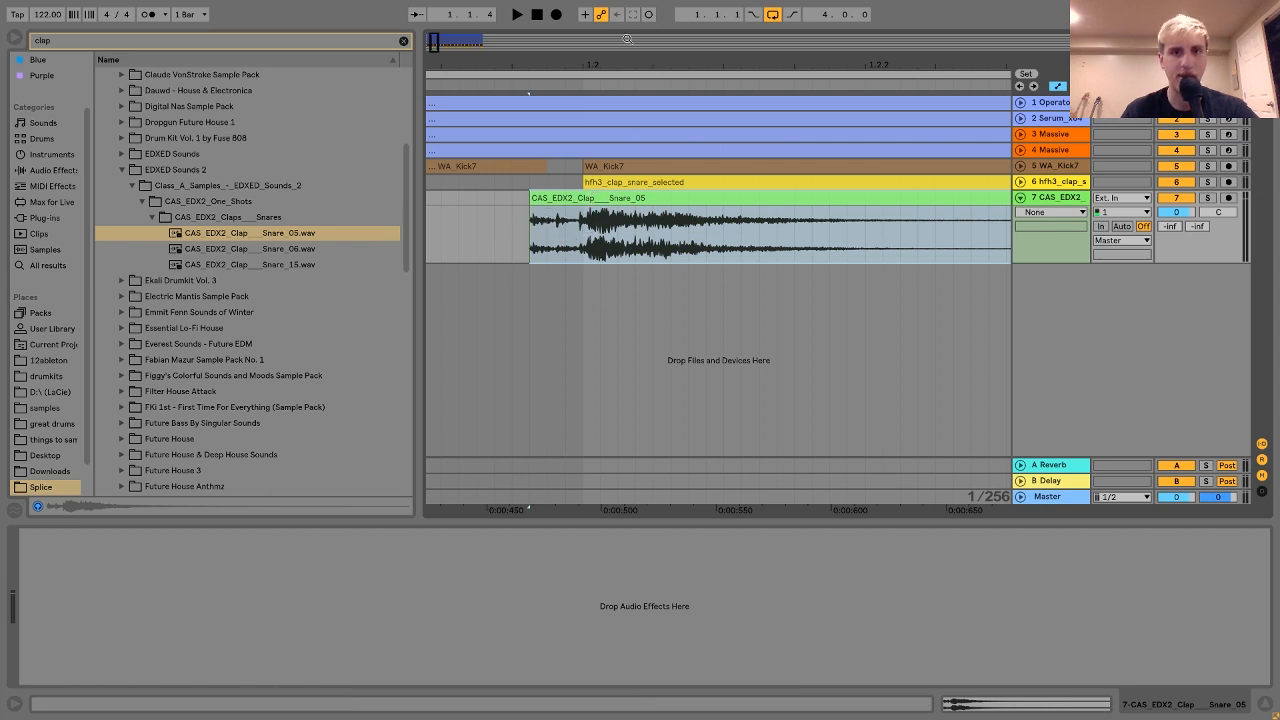
Duplicate the second clap layer so it falls on beats 2 and 4 across all four bars.
{"action": "left_click_drag", "start_coordinate": [618, 63], "coordinate": [612, 26]}
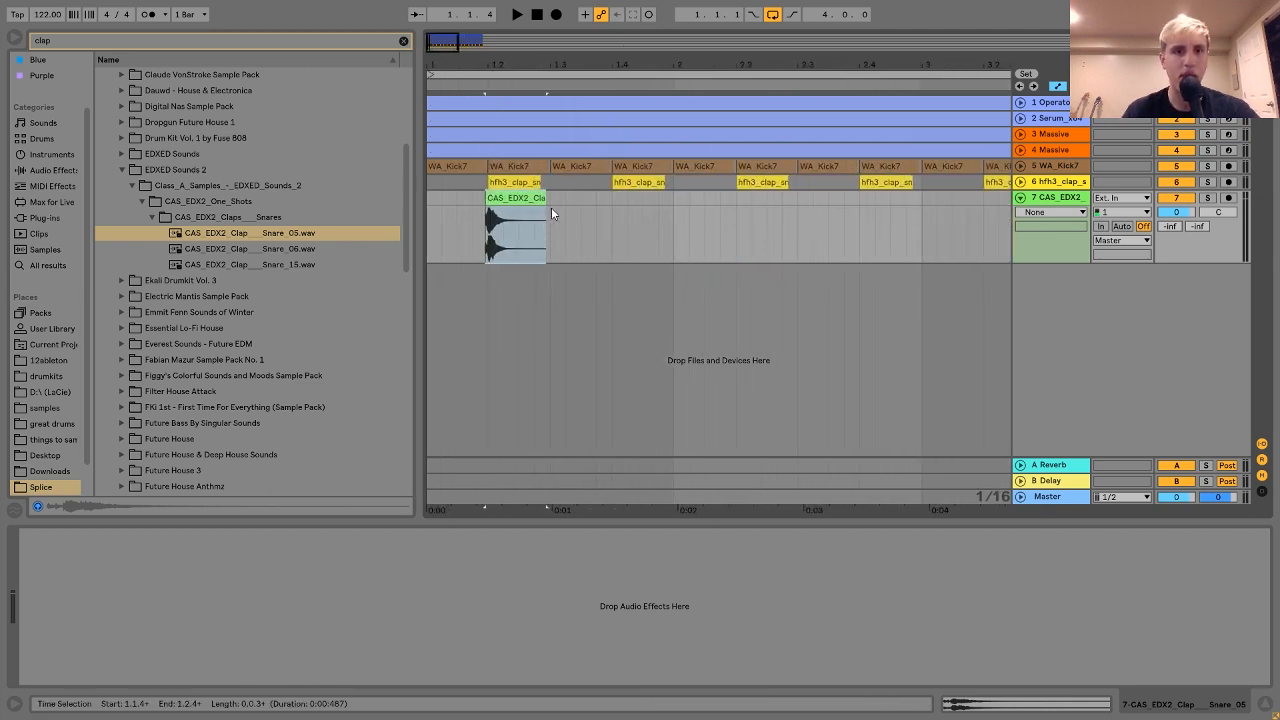
{"action": "left_click_drag", "start_coordinate": [551, 213], "coordinate": [428, 210]}
{"action": "key", "text": "ctrl+d"}
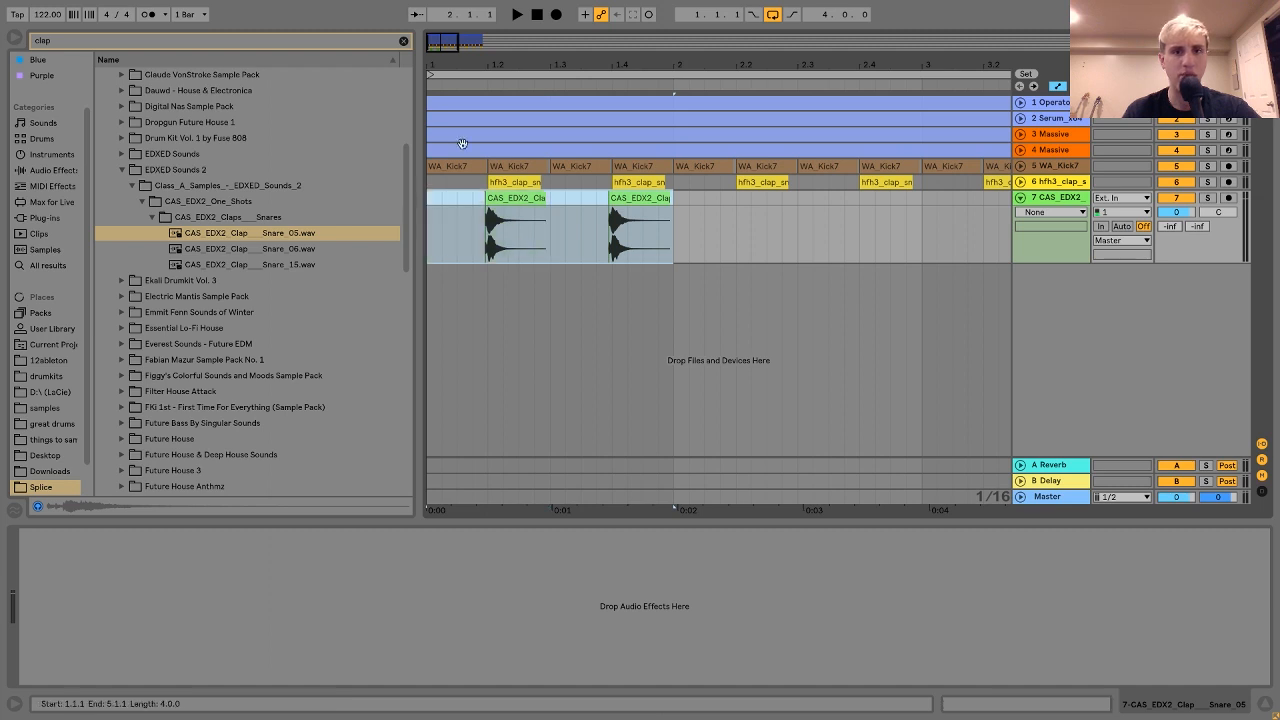
{"action": "left_click_drag", "start_coordinate": [473, 70], "coordinate": [467, 28]}
{"action": "key", "text": "ctrl+d"}
{"action": "key", "text": "ctrl+d"}
{"action": "key", "text": "ctrl+d"}
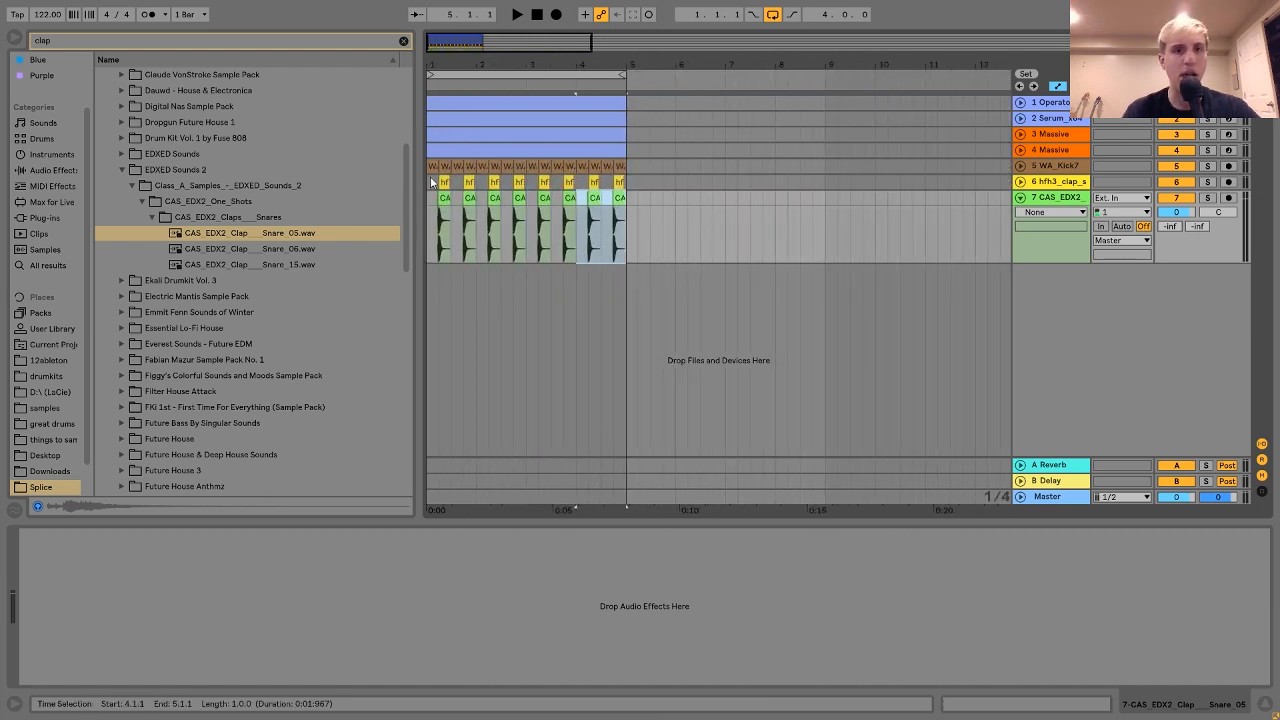
Play the loop from bar 1 and lower the CAS_EDX2 clap track's volume to -10.1 dB.
{"action": "left_click", "coordinate": [432, 203]}
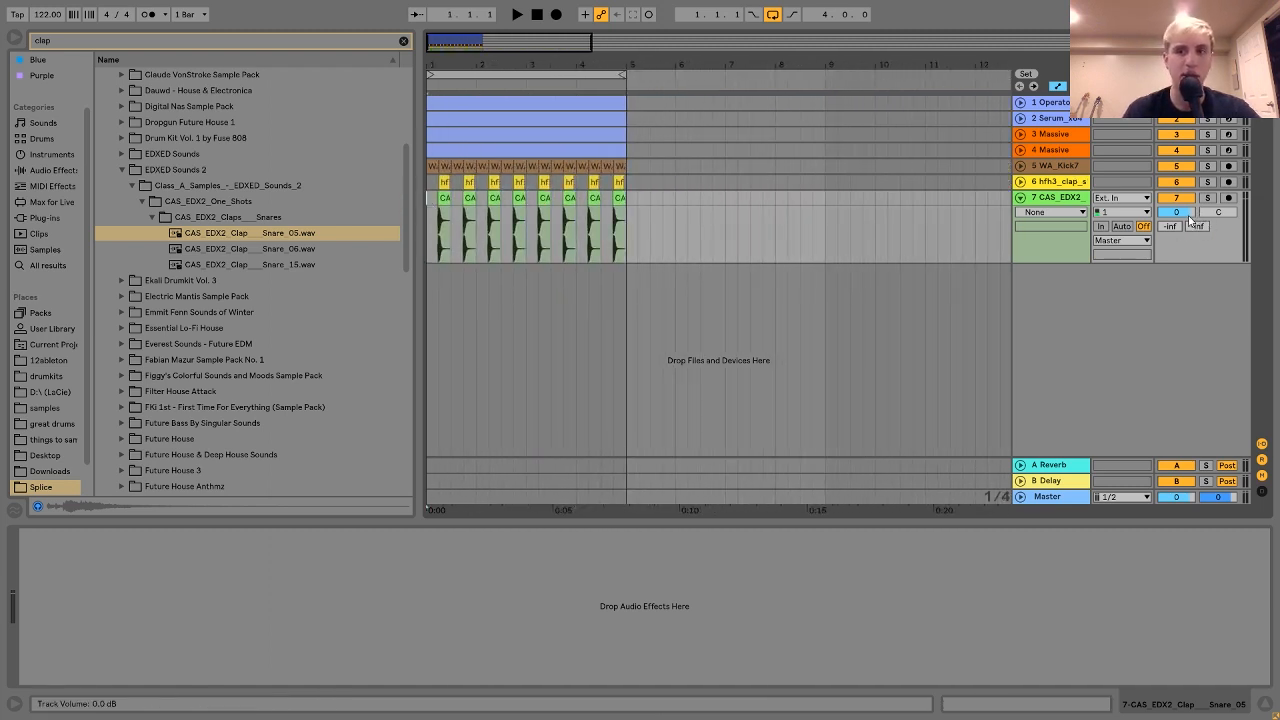
{"action": "key", "text": "space"}
{"action": "left_click_drag", "start_coordinate": [1187, 212], "coordinate": [1187, 219]}
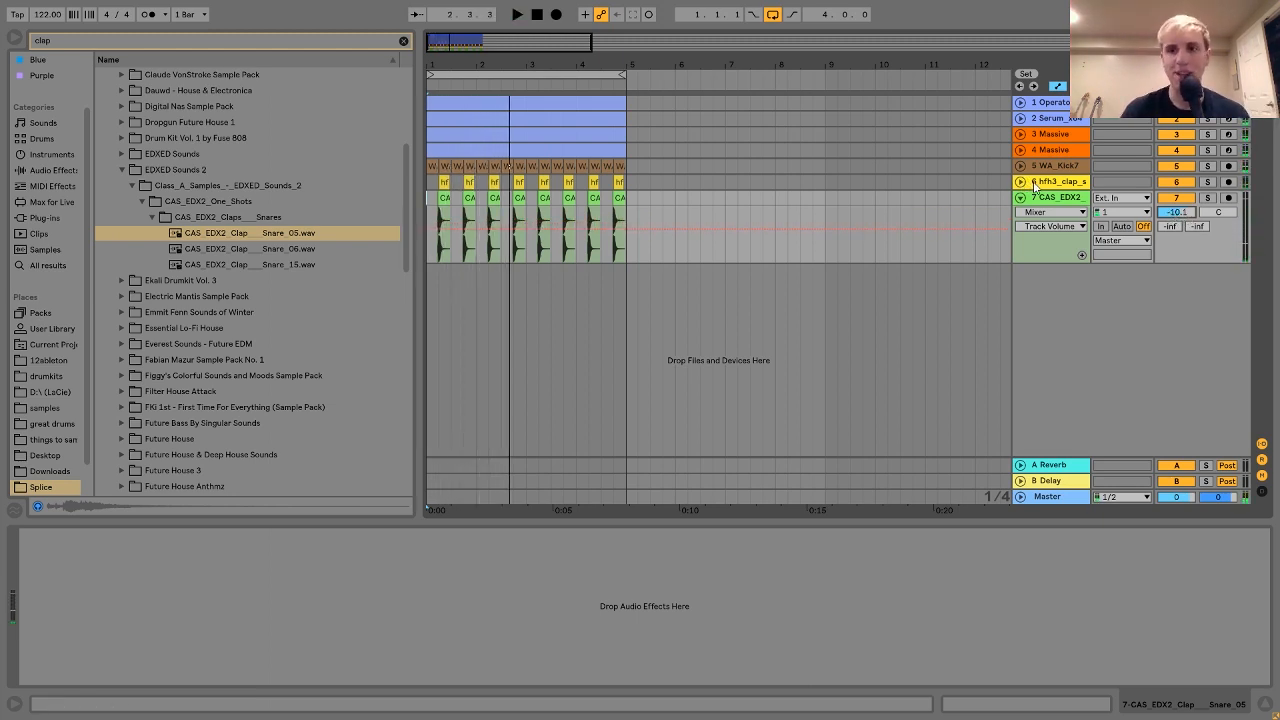
Listen to the CAS_EDX2 and hfh3 clap tracks soloed in turn, and unfold the hfh3 clap track.
{"action": "key", "text": "space"}
{"action": "left_click", "coordinate": [1207, 197]}
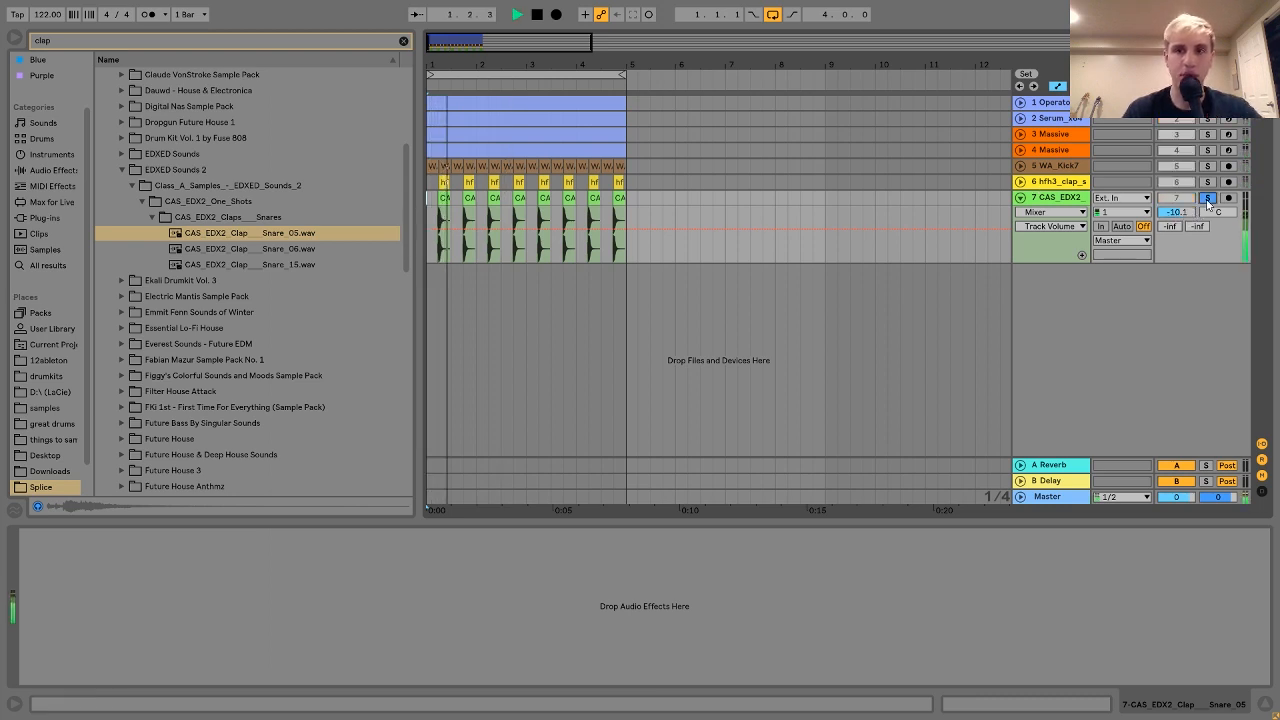
{"action": "left_click", "coordinate": [1207, 183]}
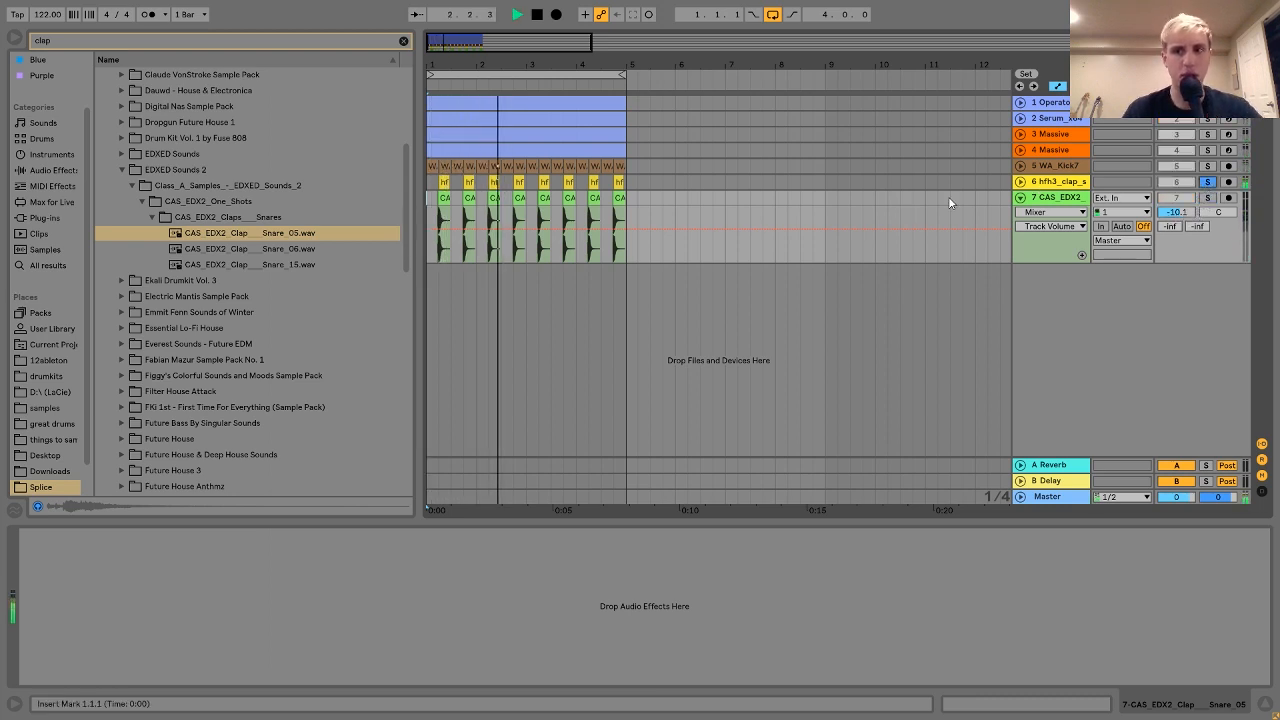
{"action": "left_click", "coordinate": [1020, 182]}
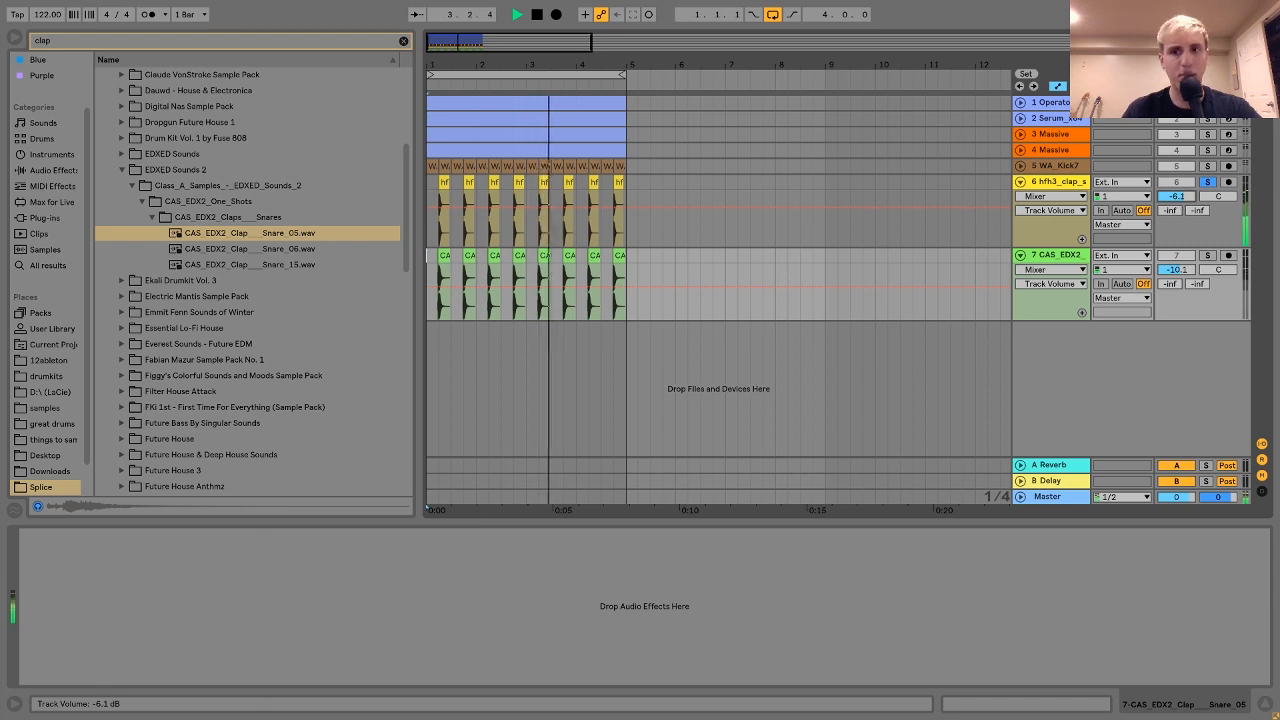
{"action": "key", "text": "space"}
Clear the browser search and add an EQ Eight audio effect to the hfh3 clap track.
{"action": "left_click", "coordinate": [1052, 183]}
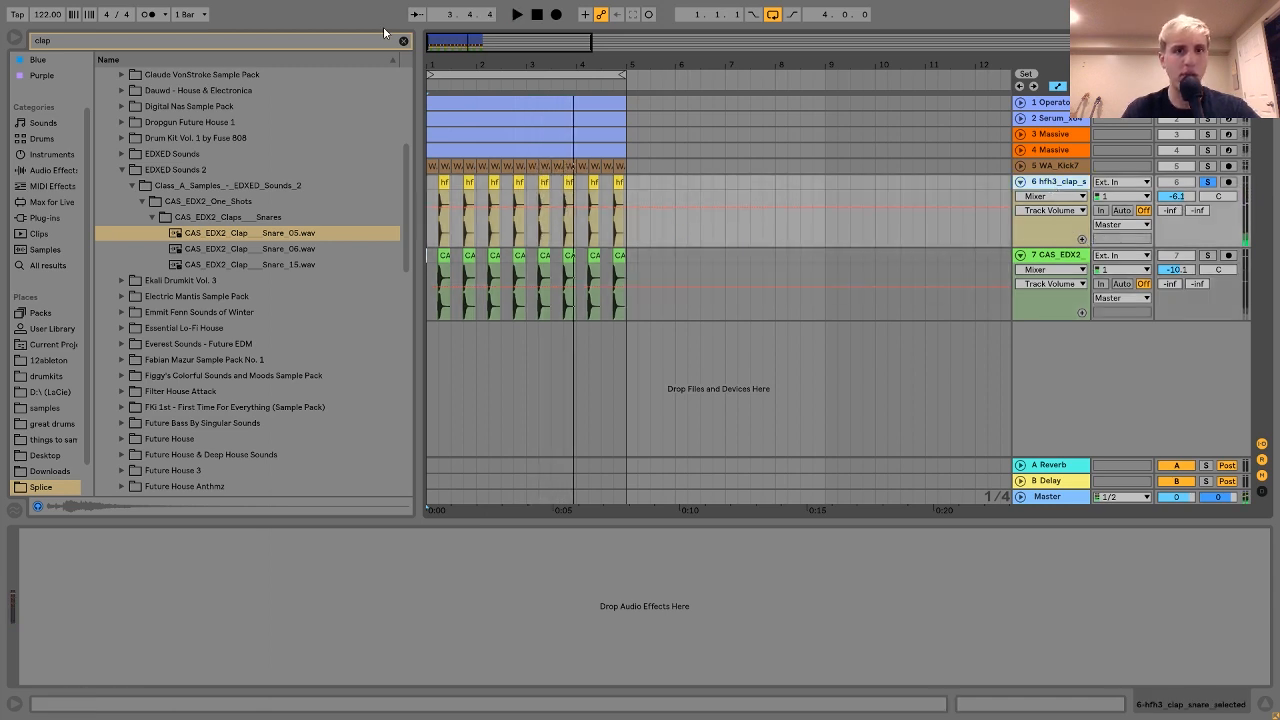
{"action": "left_click", "coordinate": [403, 40]}
{"action": "left_click", "coordinate": [45, 188]}
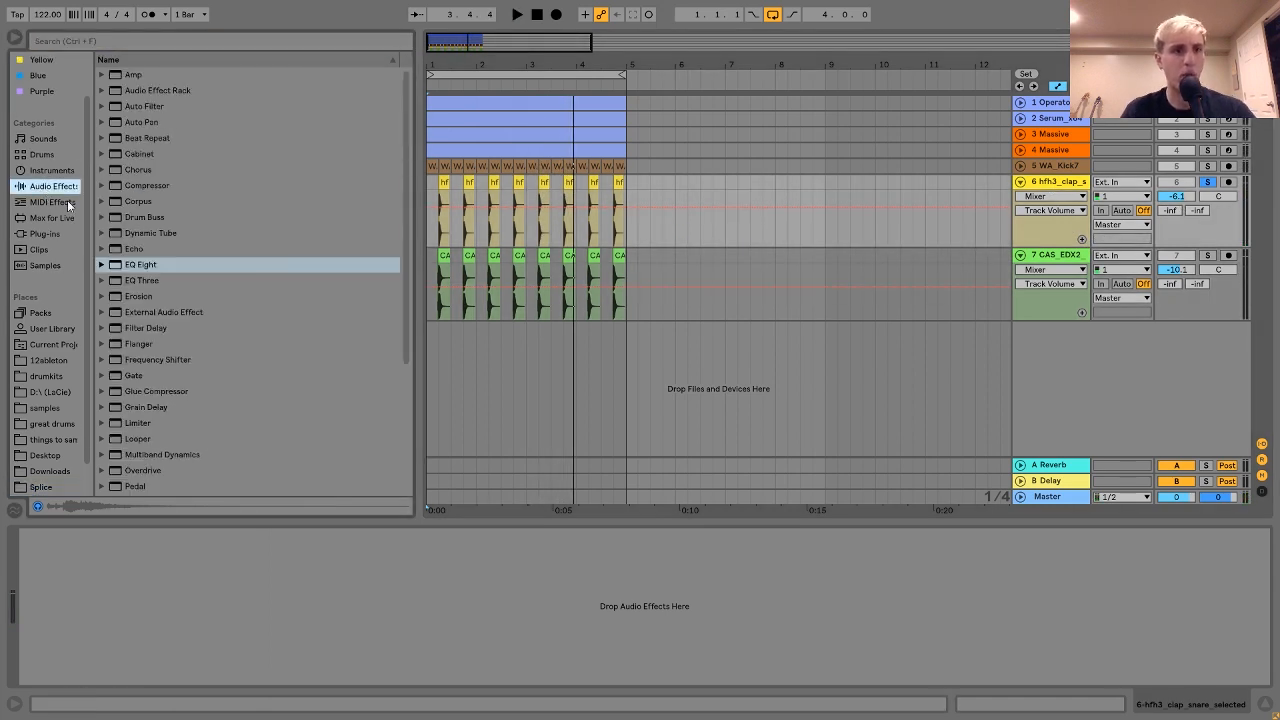
{"action": "double_click", "coordinate": [127, 266]}
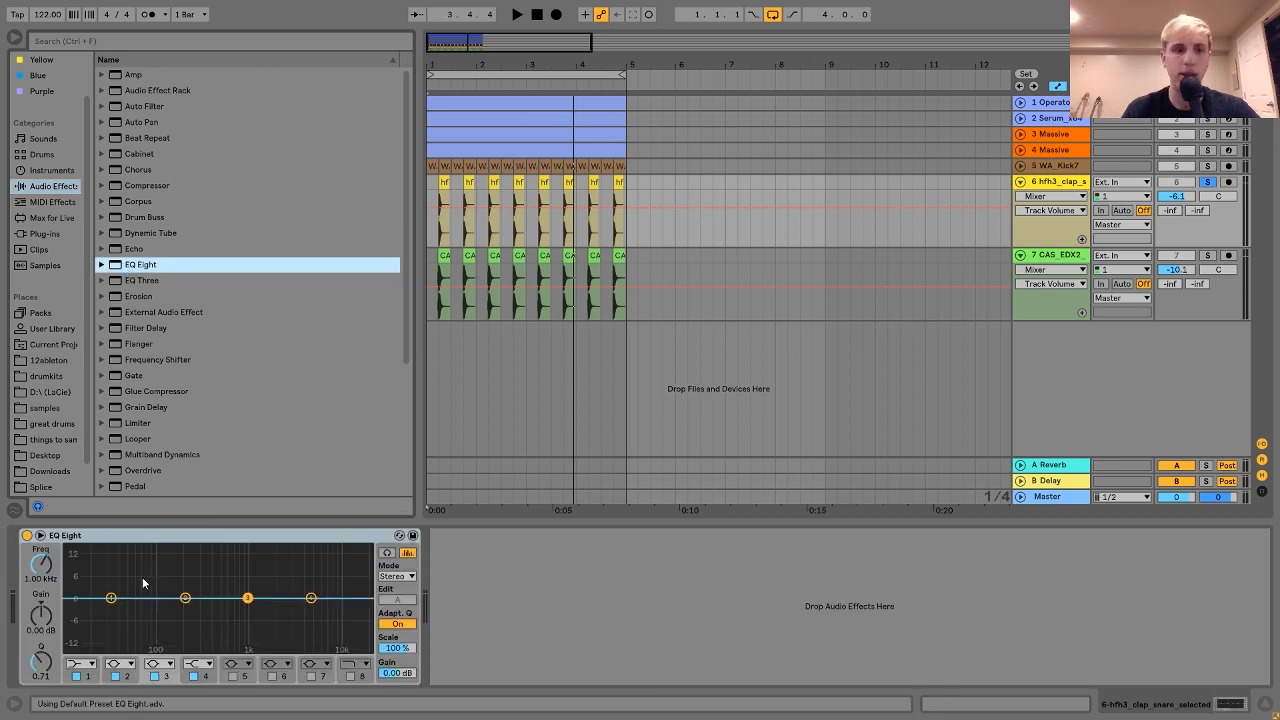
Set EQ Eight band 1 on the hfh3 clap track to a low cut at 288 Hz while listening.
{"action": "left_click", "coordinate": [75, 676]}
{"action": "left_click", "coordinate": [78, 665]}
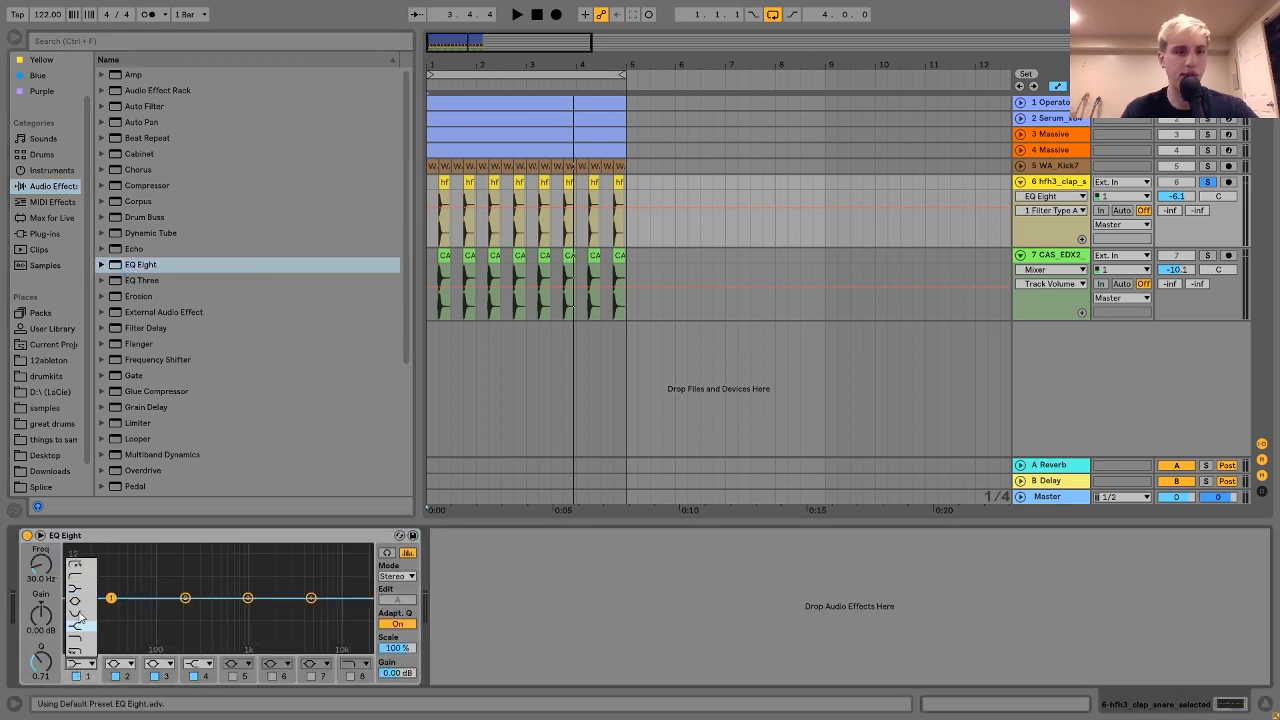
{"action": "left_click", "coordinate": [75, 578]}
{"action": "key", "text": "space"}
{"action": "left_click_drag", "start_coordinate": [43, 567], "coordinate": [43, 547]}
{"action": "key", "text": "space"}
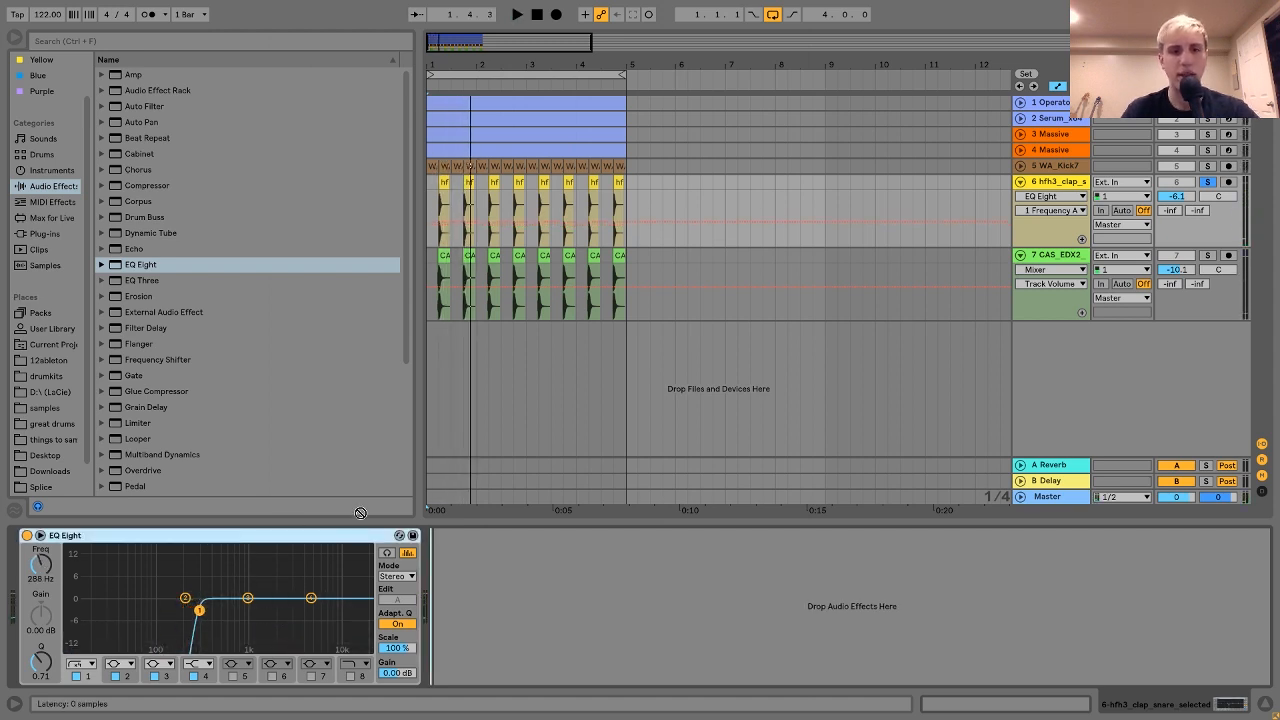
Solo the CAS_EDX2 clap track, give it a copy of the EQ Eight, and set its low cut to 499 Hz.
{"action": "left_click", "coordinate": [1208, 256]}
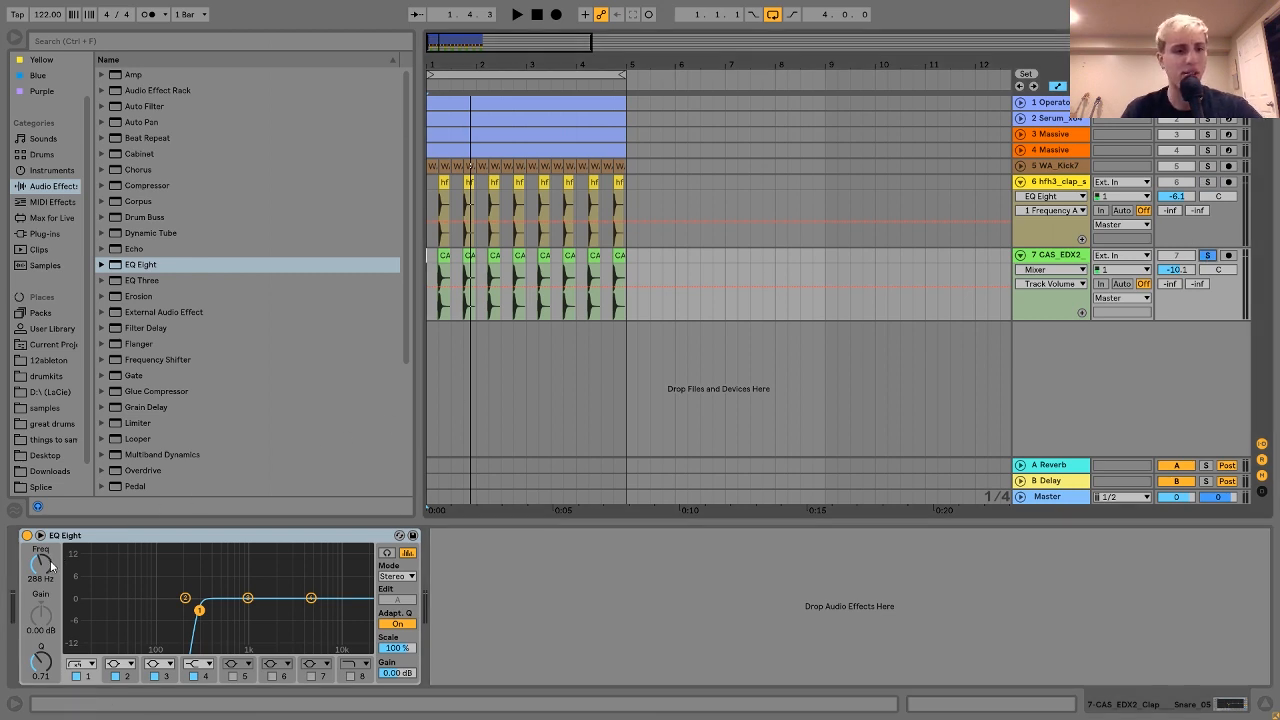
{"action": "key", "text": "space"}
{"action": "left_click_drag", "start_coordinate": [50, 567], "coordinate": [50, 544]}
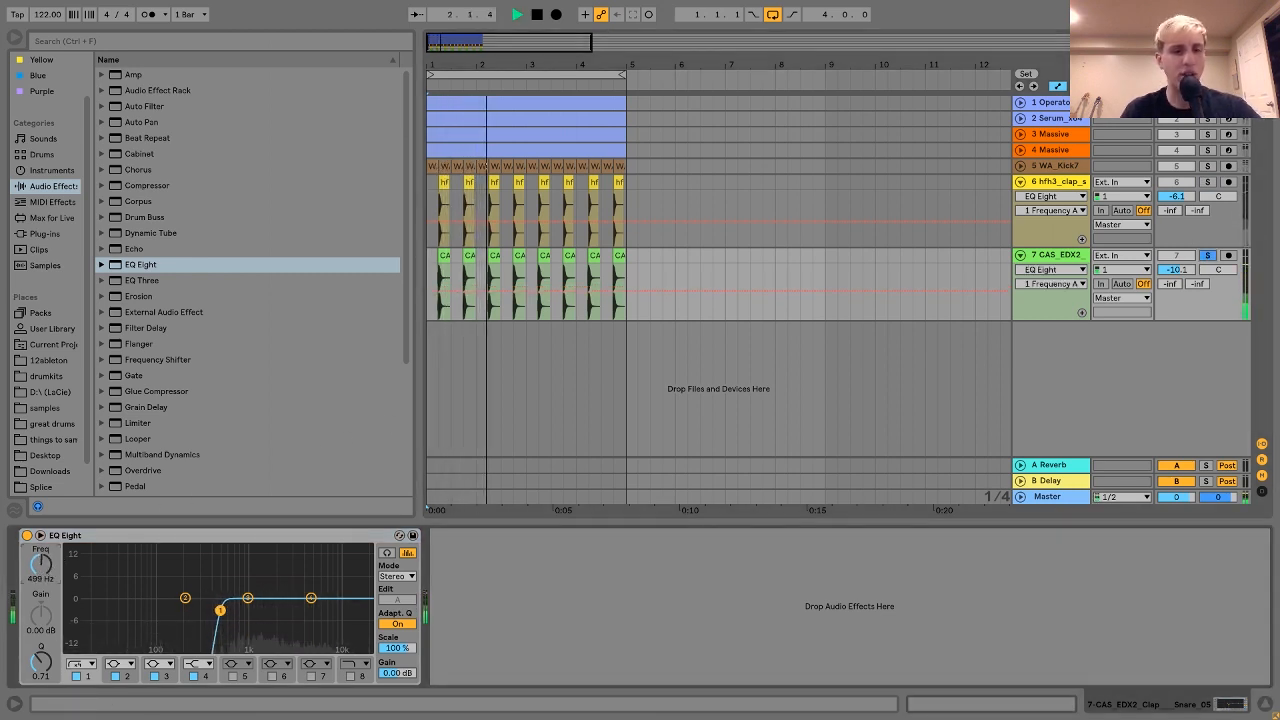
Unsolo the CAS_EDX2 clap, play the full loop, and set the hfh3 clap track's volume to -6.7 dB.
{"action": "left_click", "coordinate": [1208, 256]}
{"action": "key", "text": "space"}
{"action": "key", "text": "space"}
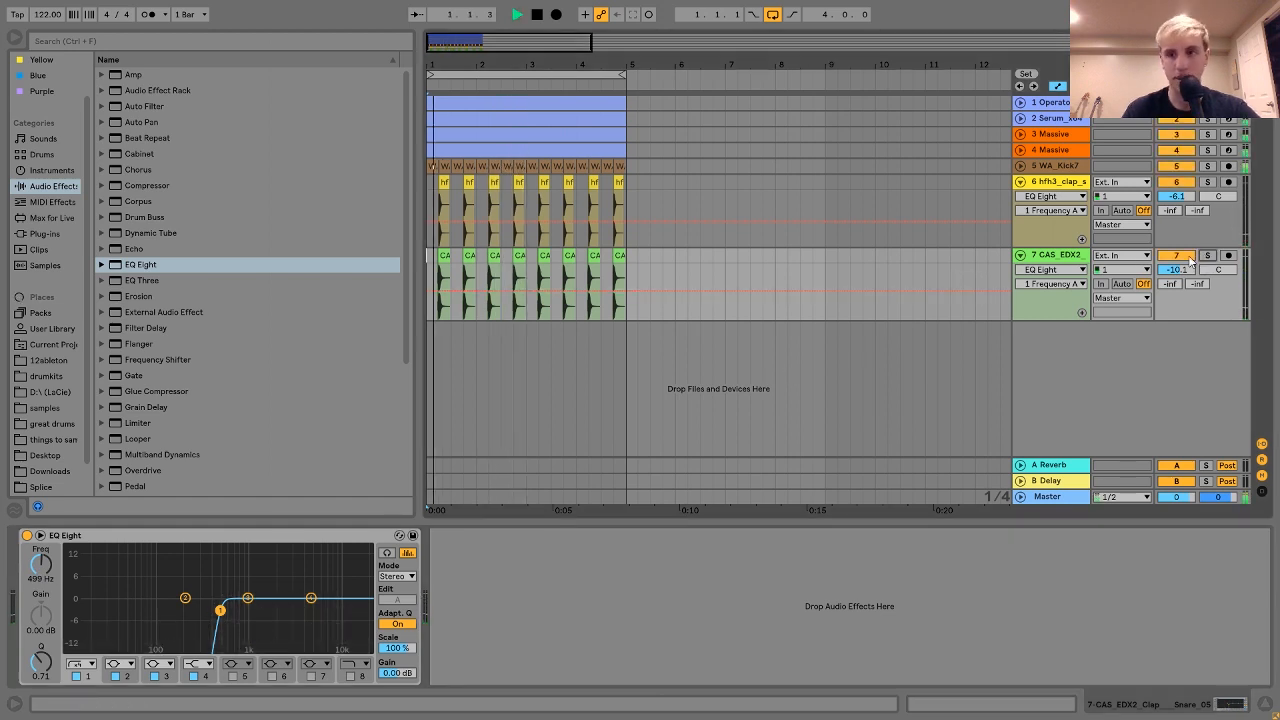
{"action": "left_click", "coordinate": [1178, 196]}
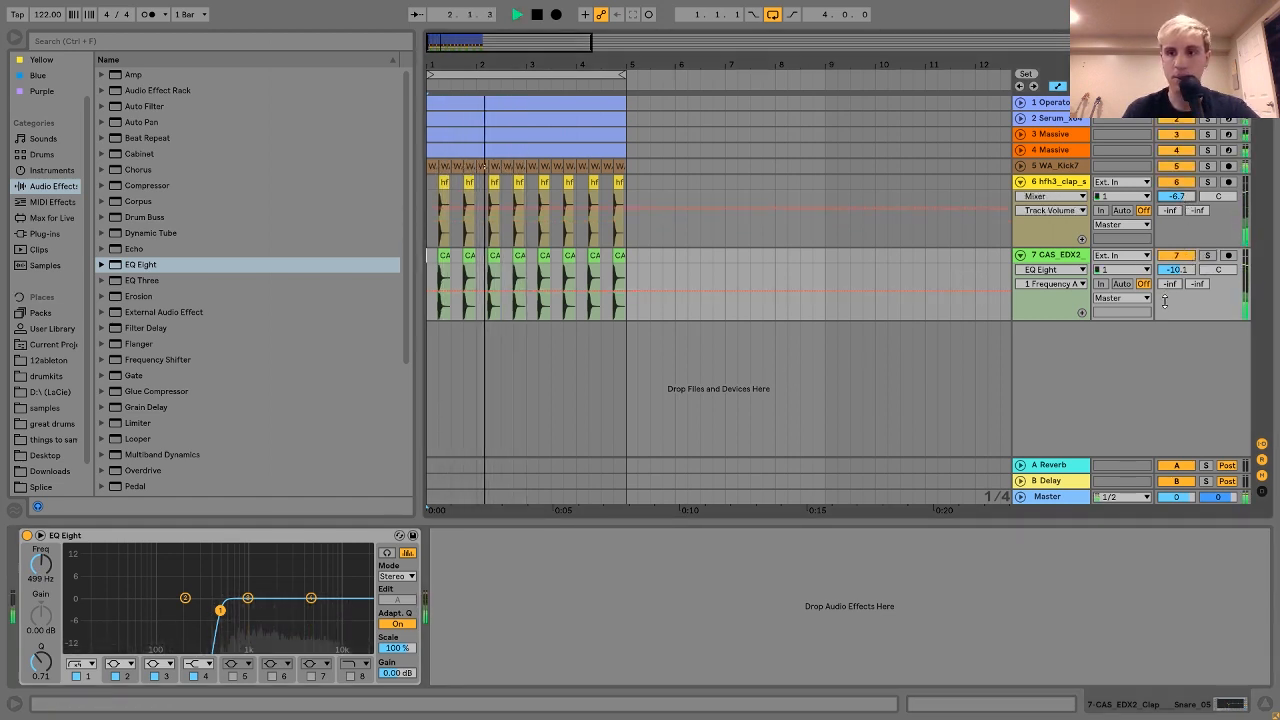
{"action": "left_click", "coordinate": [1177, 270]}
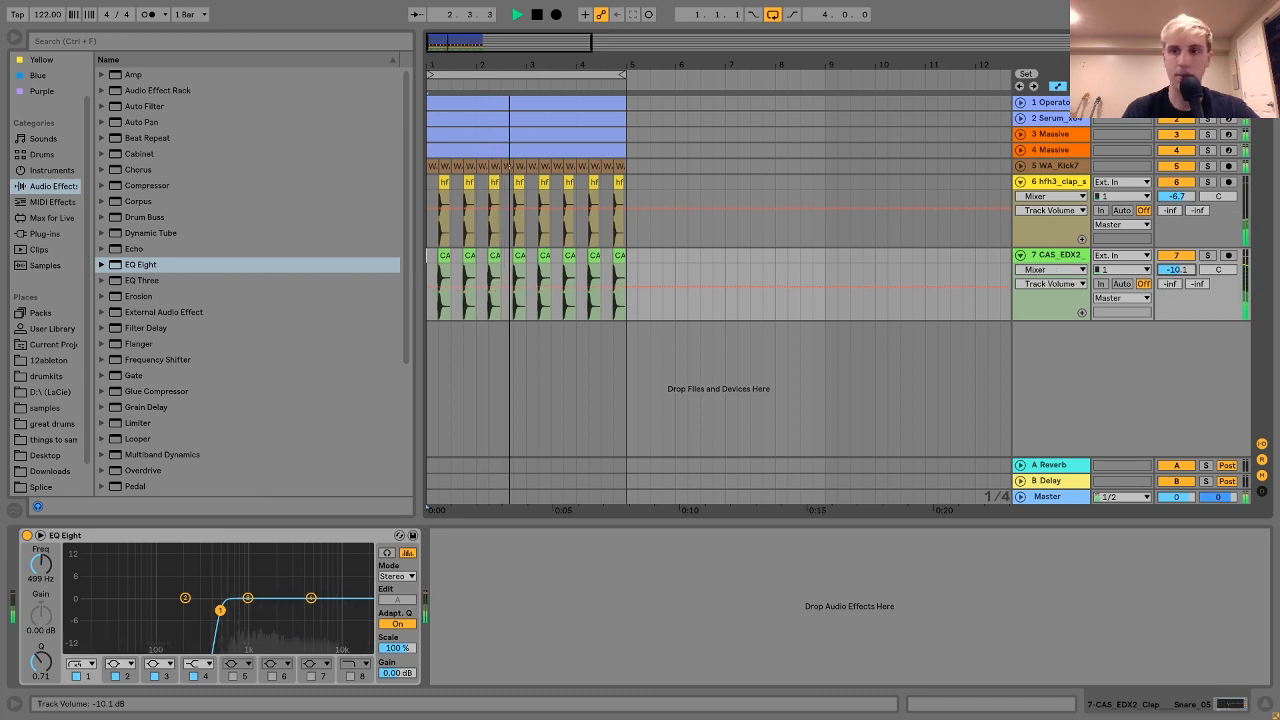
Enable the Compressor effect in multiband mode in the Serum_x64 pluck on track 2 and audition the loop.
{"action": "left_click", "coordinate": [1041, 120]}
{"action": "key", "text": "space"}
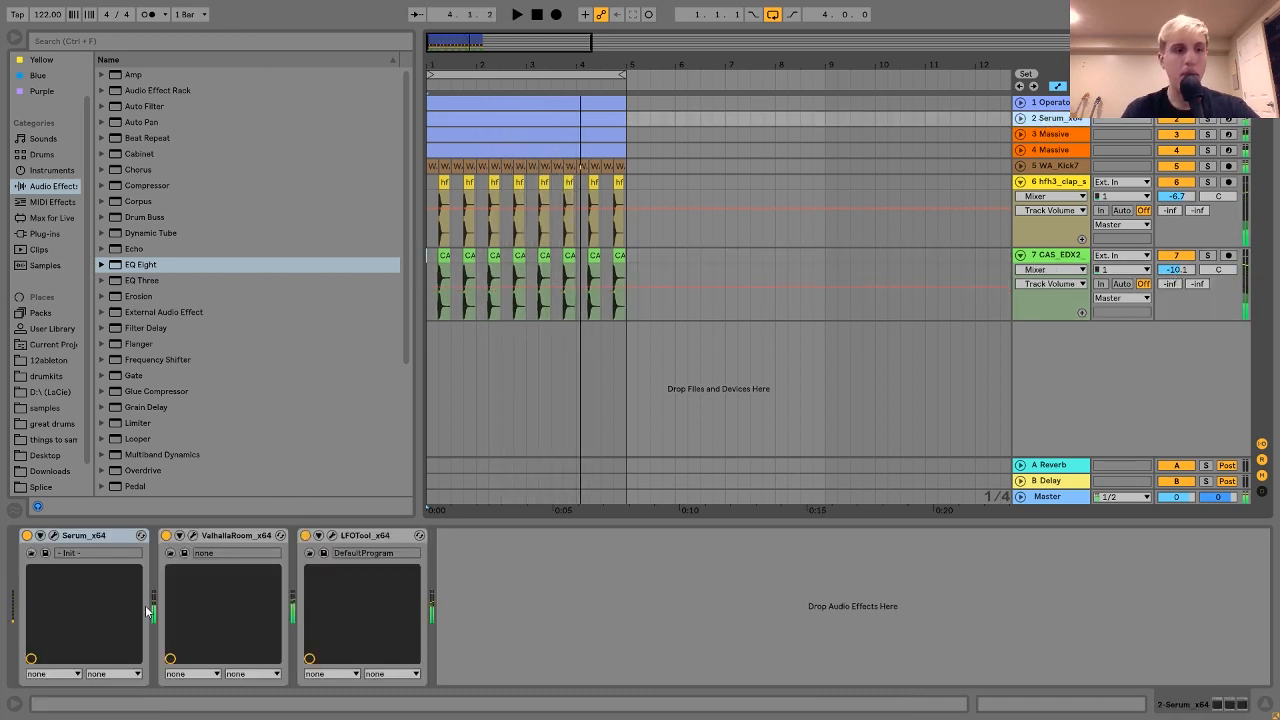
{"action": "left_click", "coordinate": [54, 537]}
{"action": "left_click", "coordinate": [444, 118]}
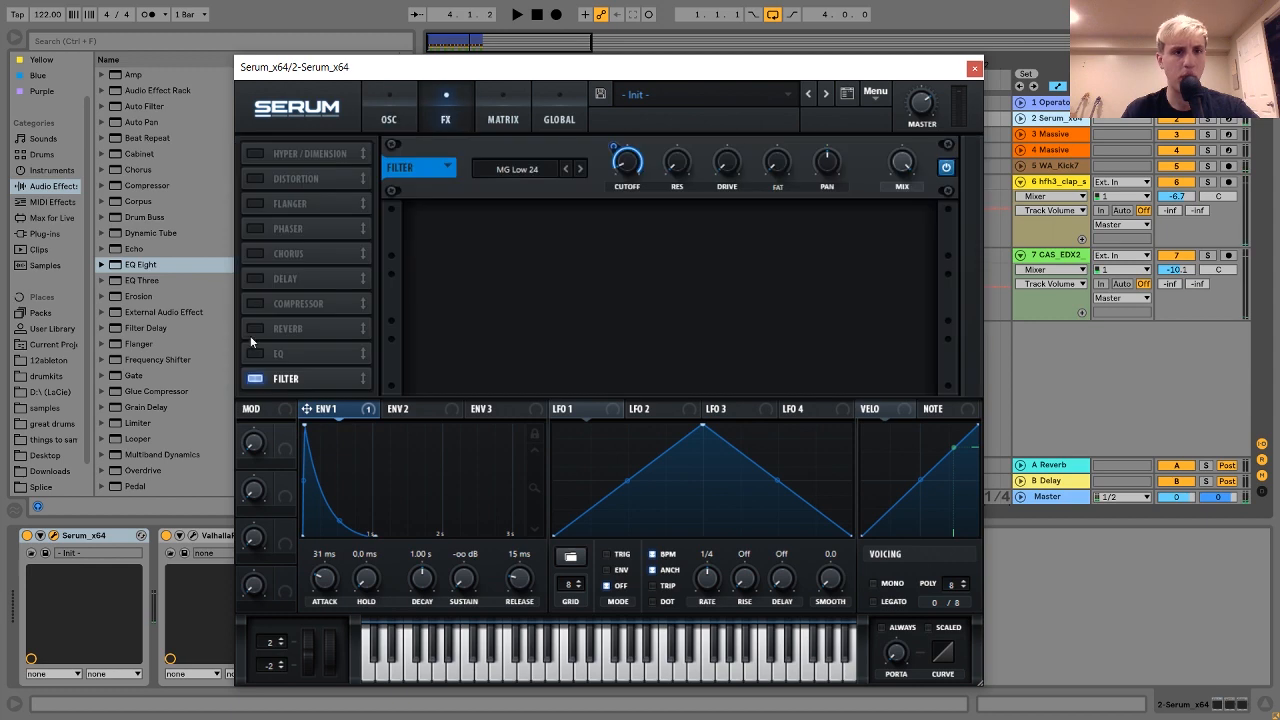
{"action": "left_click", "coordinate": [255, 304]}
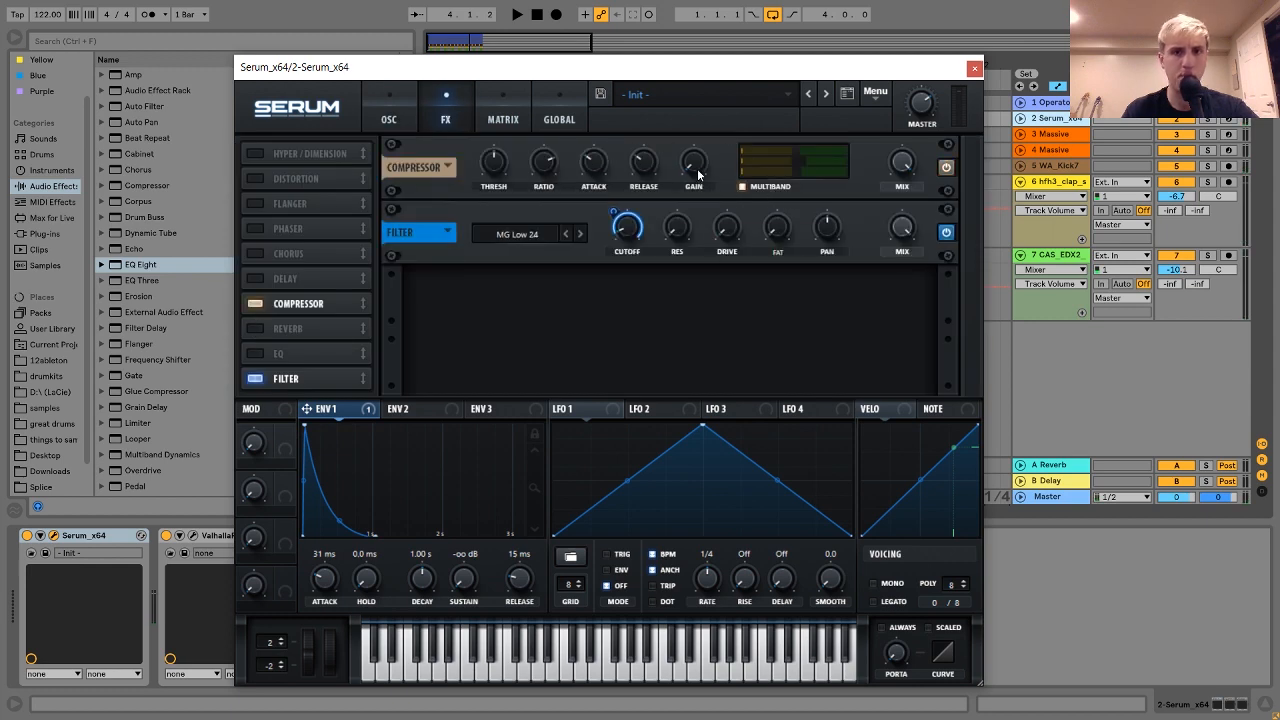
{"action": "key", "text": "space"}
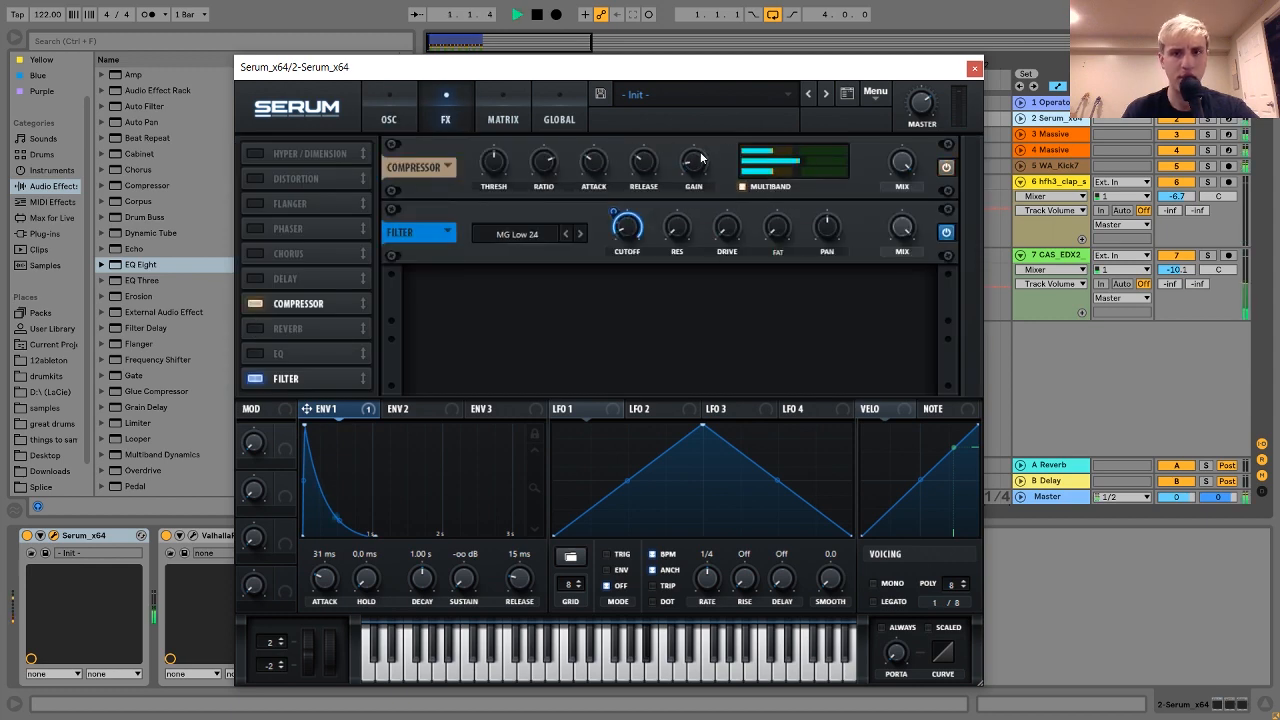
Set the Serum_x64 track's volume to -4.5 dB and close the Serum window.
{"action": "left_click", "coordinate": [1020, 119]}
{"action": "left_click_drag", "start_coordinate": [1178, 132], "coordinate": [1180, 138]}
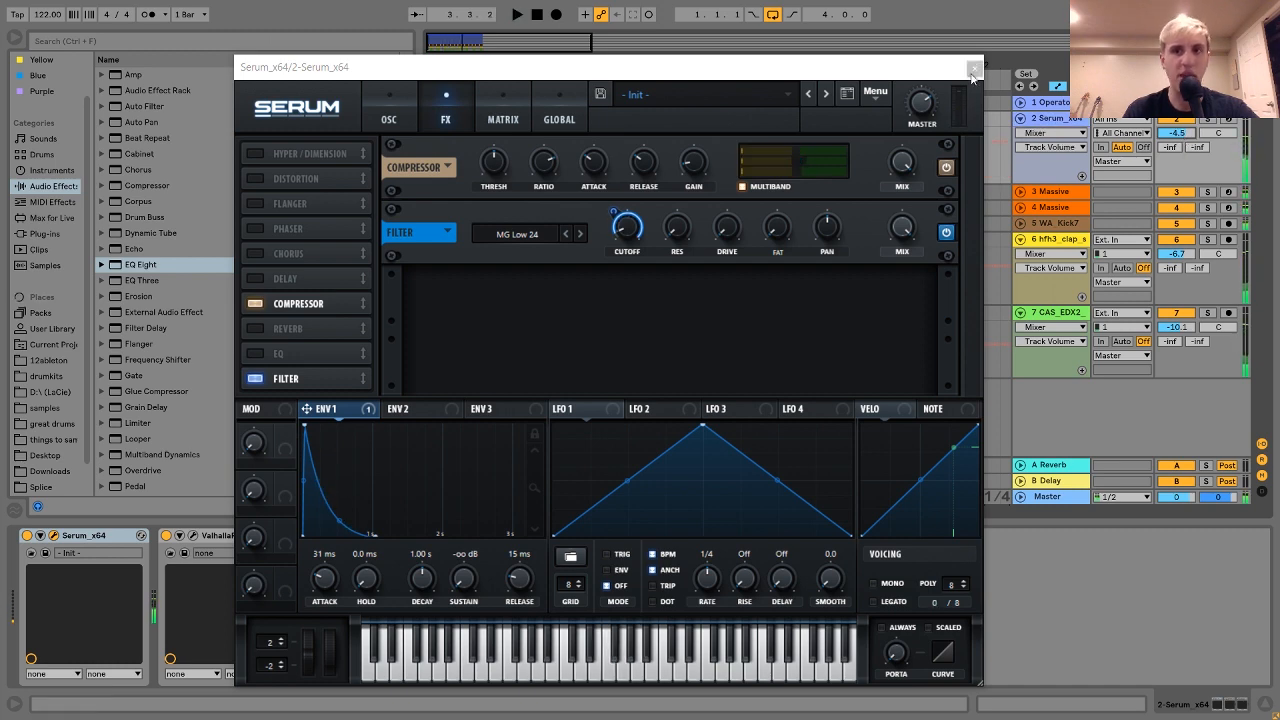
{"action": "left_click", "coordinate": [973, 67]}
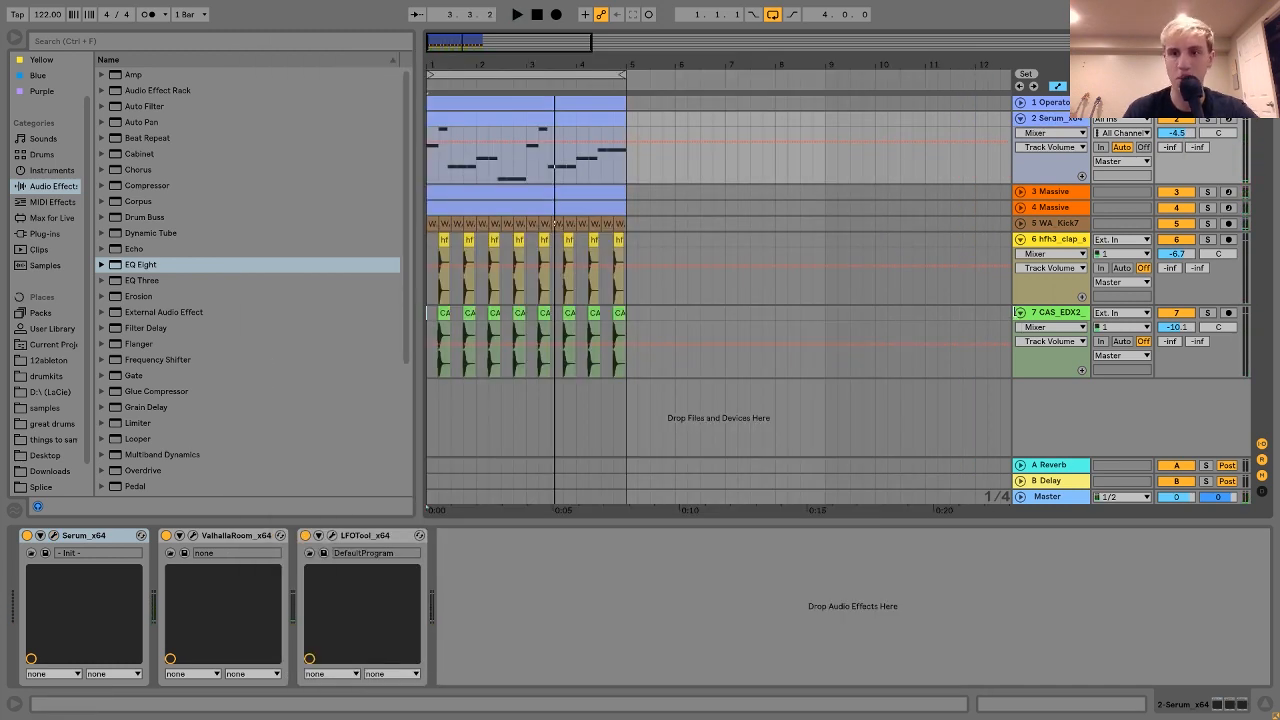
Fold the CAS_EDX2 clap track and insert a new MIDI track below it.
{"action": "left_click", "coordinate": [1020, 314]}
{"action": "left_click", "coordinate": [1041, 315]}
{"action": "key", "text": "ctrl+shift+t"}
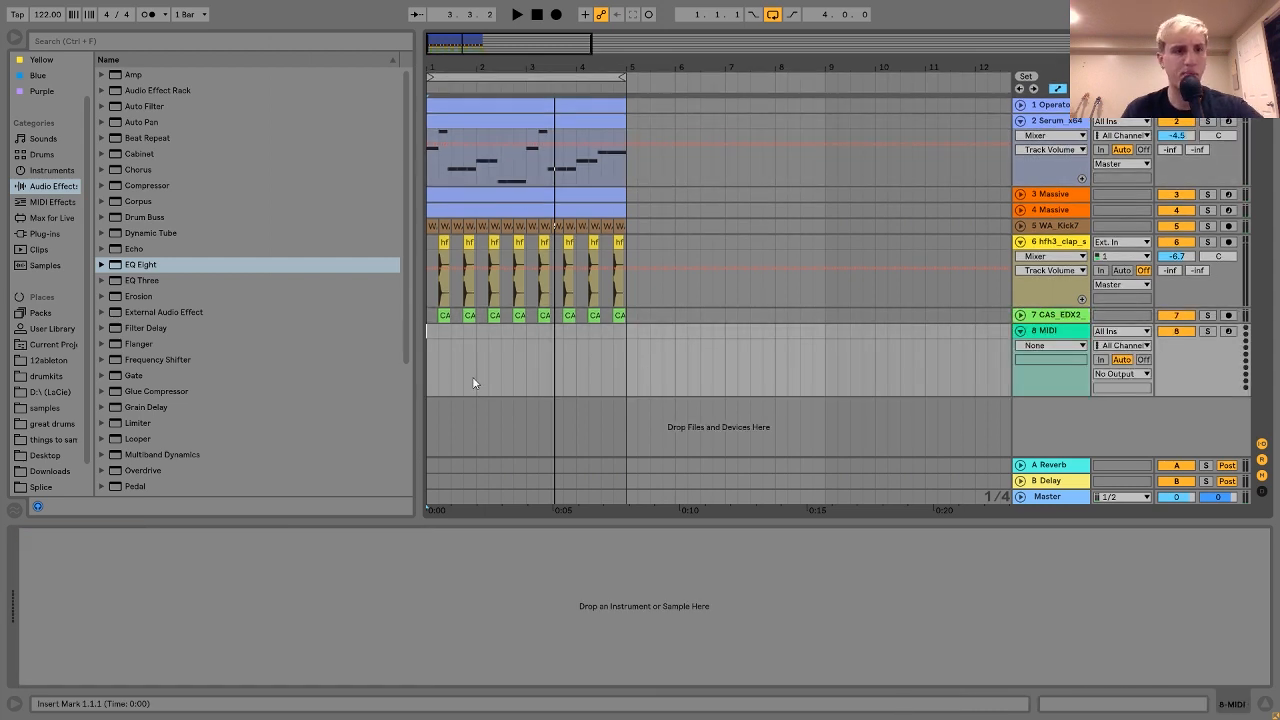
Load VEDH2 Open Hihat 001.wav from the vengeance deep house 2 samples onto the new MIDI track.
{"action": "left_click", "coordinate": [44, 408]}
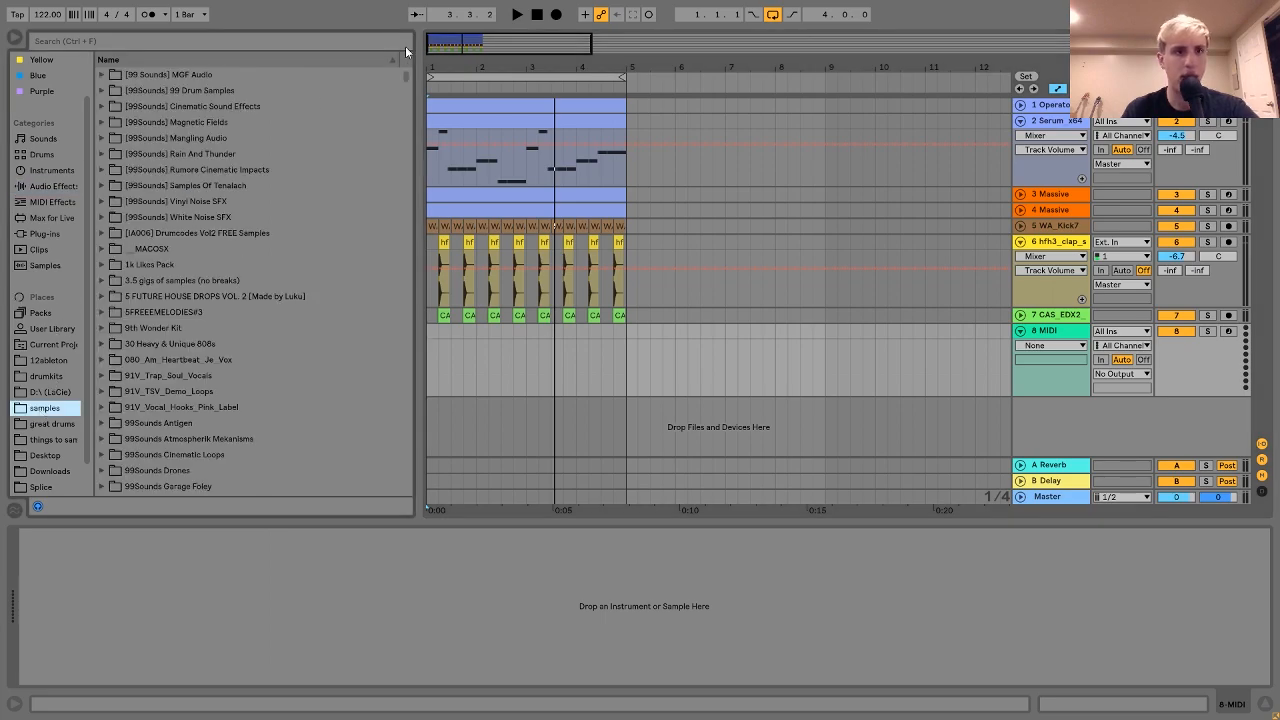
{"action": "left_click_drag", "start_coordinate": [408, 76], "coordinate": [394, 311]}
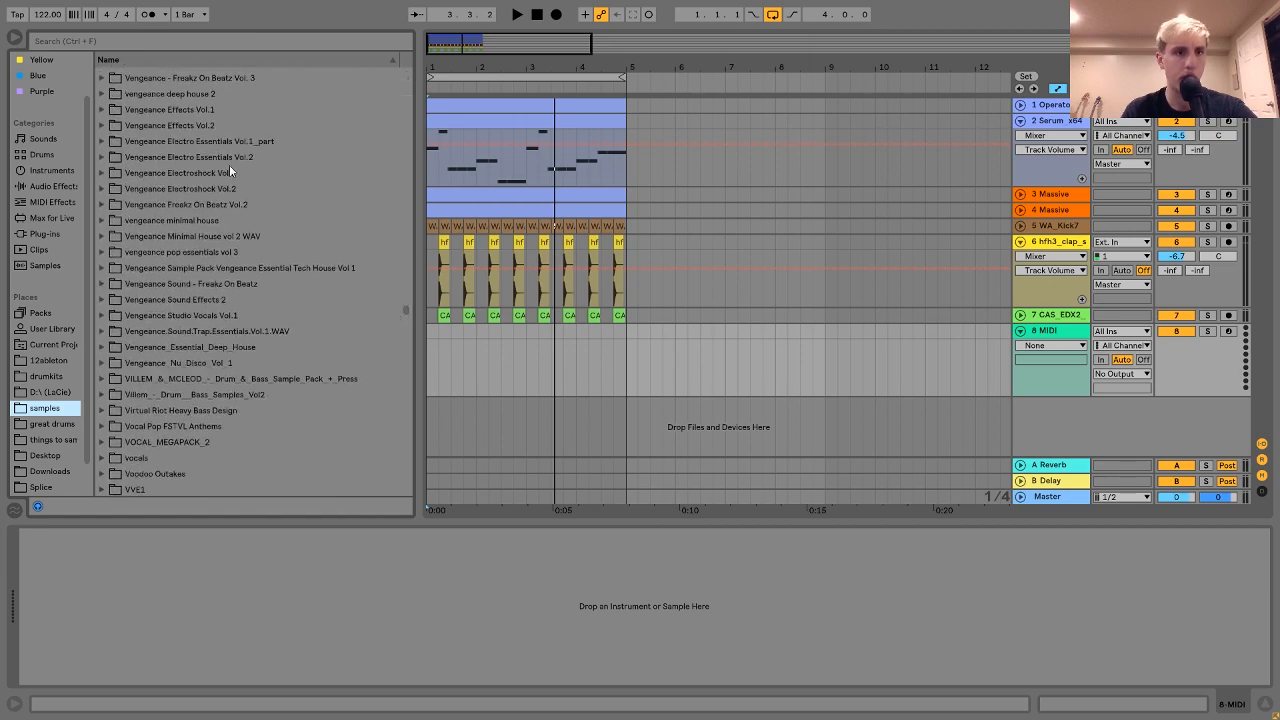
{"action": "left_click", "coordinate": [102, 94]}
{"action": "left_click", "coordinate": [111, 122]}
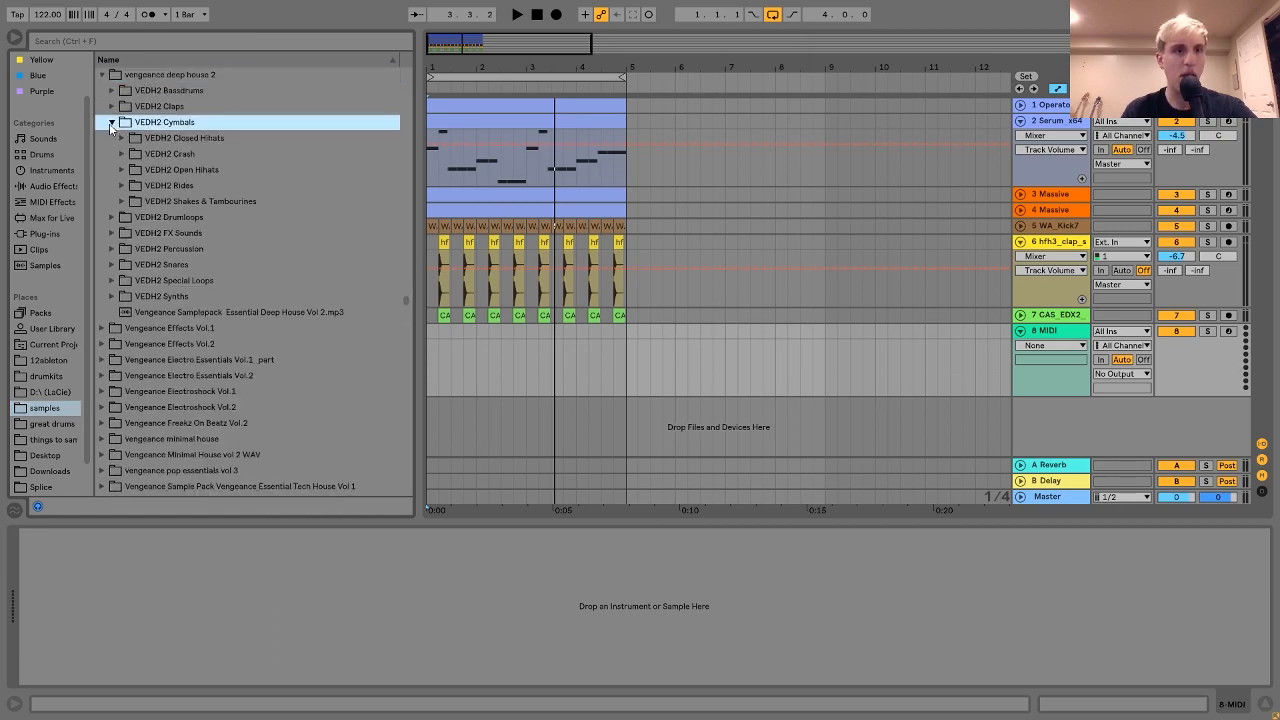
{"action": "left_click", "coordinate": [123, 170]}
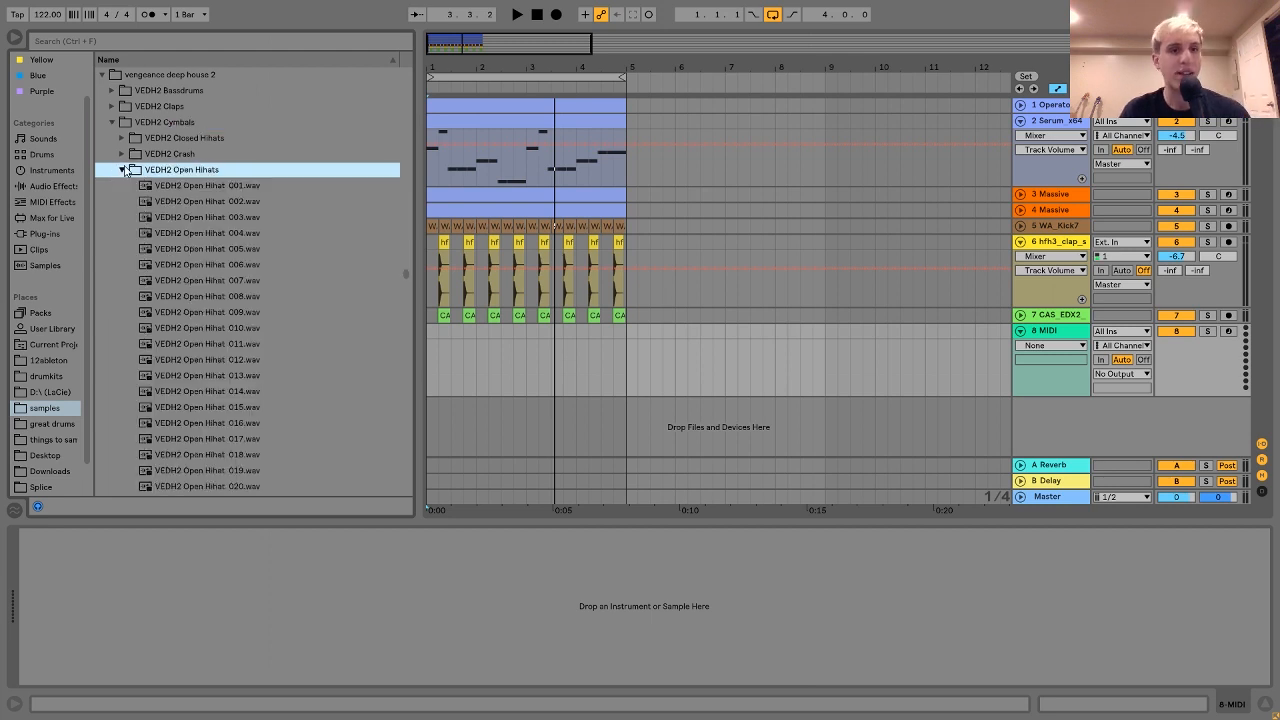
{"action": "key", "text": "Down"}
{"action": "key", "text": "Down"}
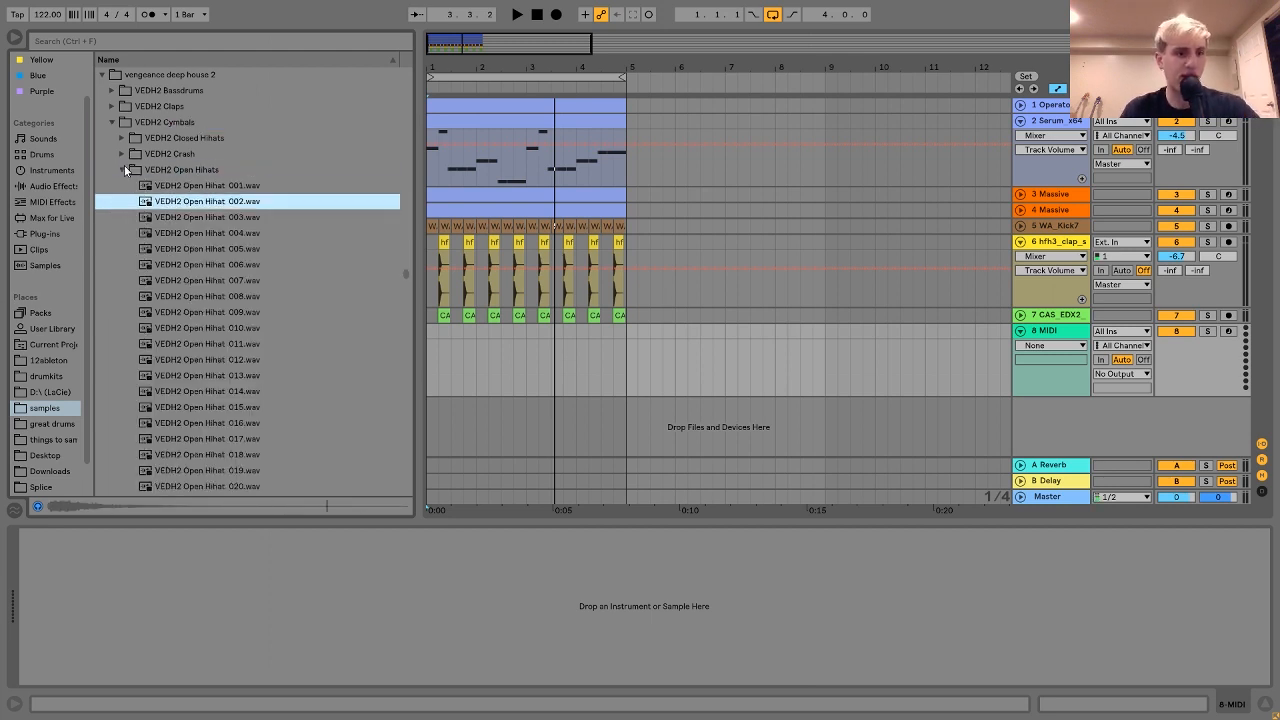
{"action": "key", "text": "Up"}
{"action": "key", "text": "Return"}
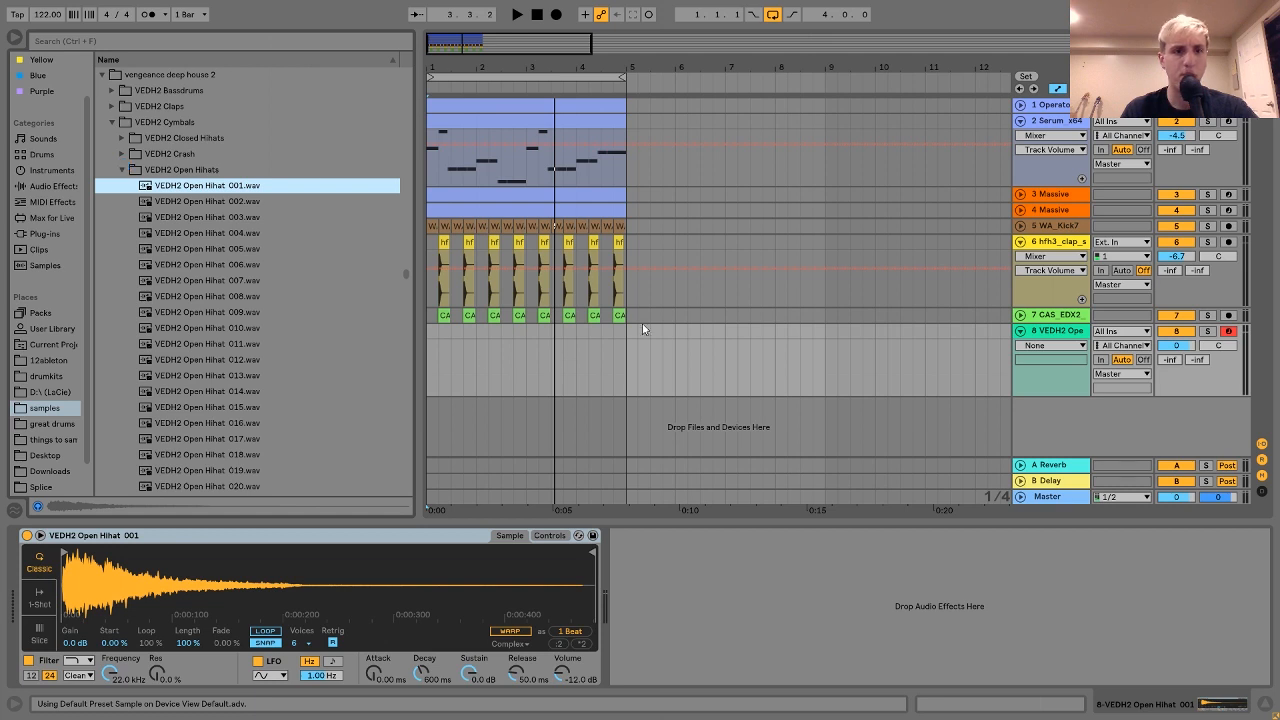
Create a one-bar MIDI clip at bar 1 of the open hihat track with a sixteenth C3 note at 1.1.3.
{"action": "left_click", "coordinate": [450, 331]}
{"action": "left_click_drag", "start_coordinate": [476, 337], "coordinate": [420, 336]}
{"action": "key", "text": "ctrl+shift+m"}
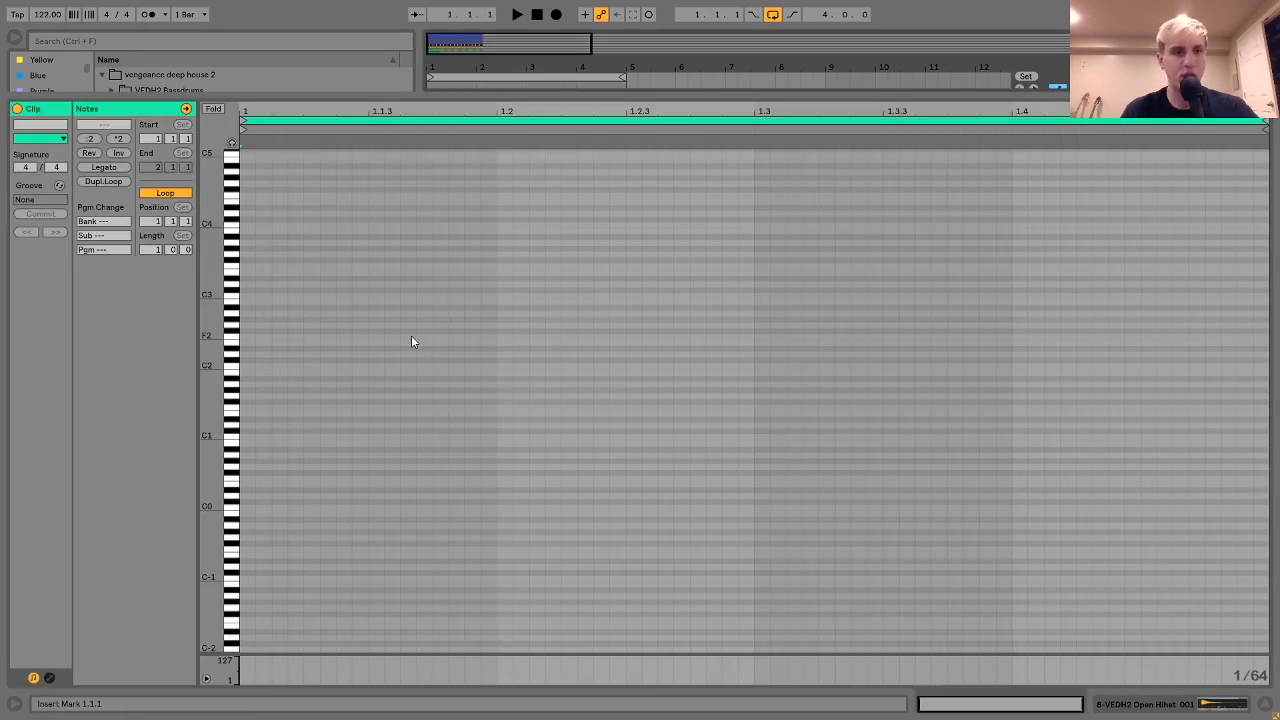
{"action": "left_click", "coordinate": [380, 298]}
{"action": "double_click", "coordinate": [379, 297]}
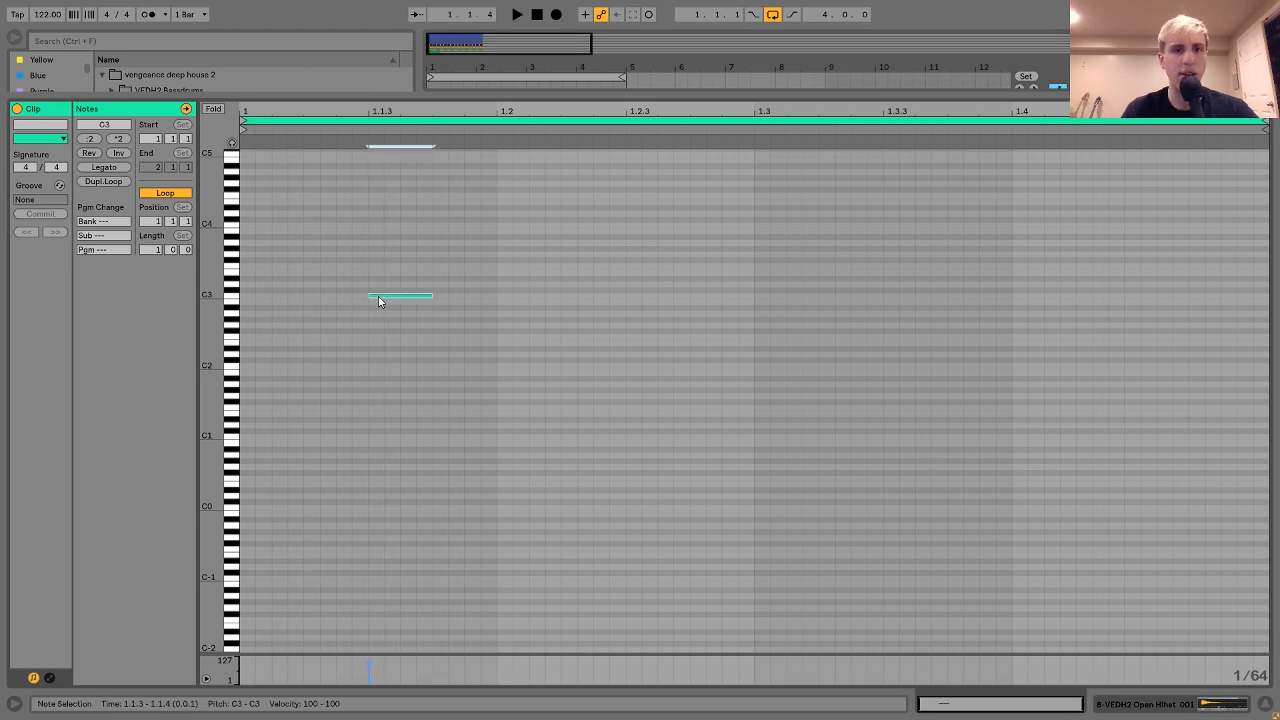
Duplicate the hihat note onto the remaining three offbeats of the bar and extend the clip to bar 5.
{"action": "left_click_drag", "start_coordinate": [486, 228], "coordinate": [237, 378]}
{"action": "key", "text": "ctrl+d"}
{"action": "key", "text": "ctrl+d"}
{"action": "key", "text": "ctrl+d"}
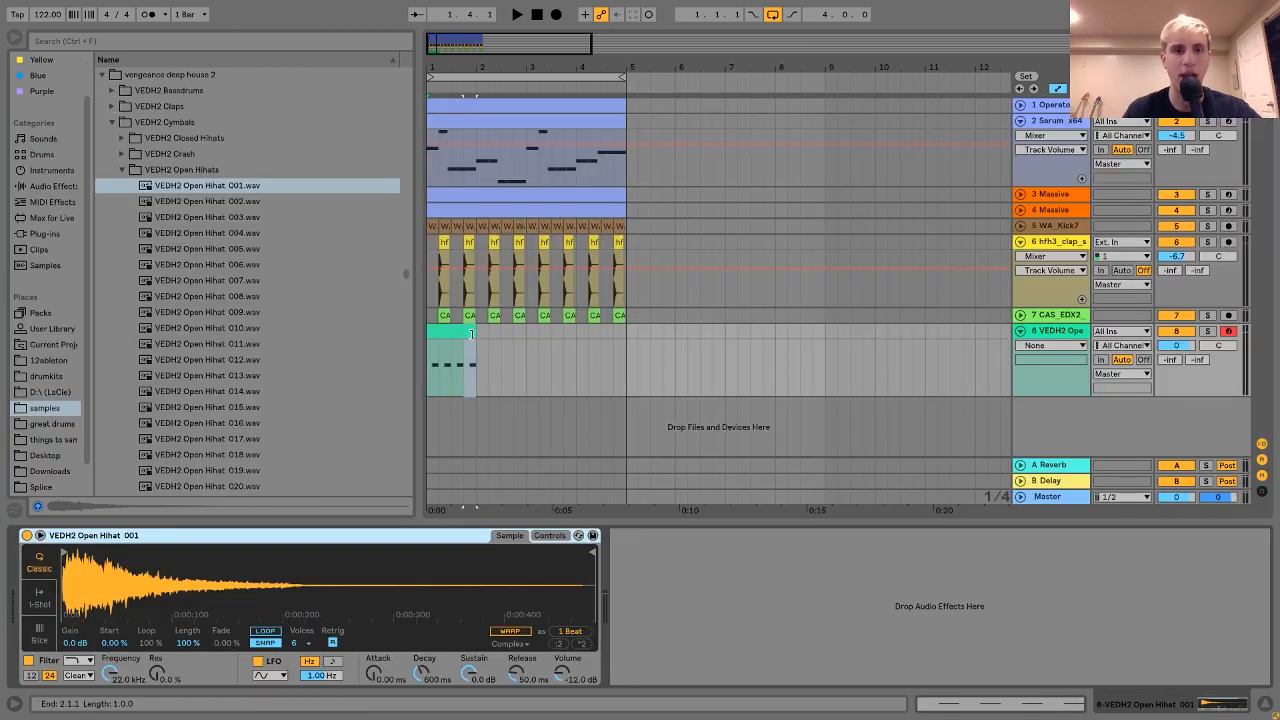
{"action": "left_click_drag", "start_coordinate": [471, 334], "coordinate": [621, 345]}
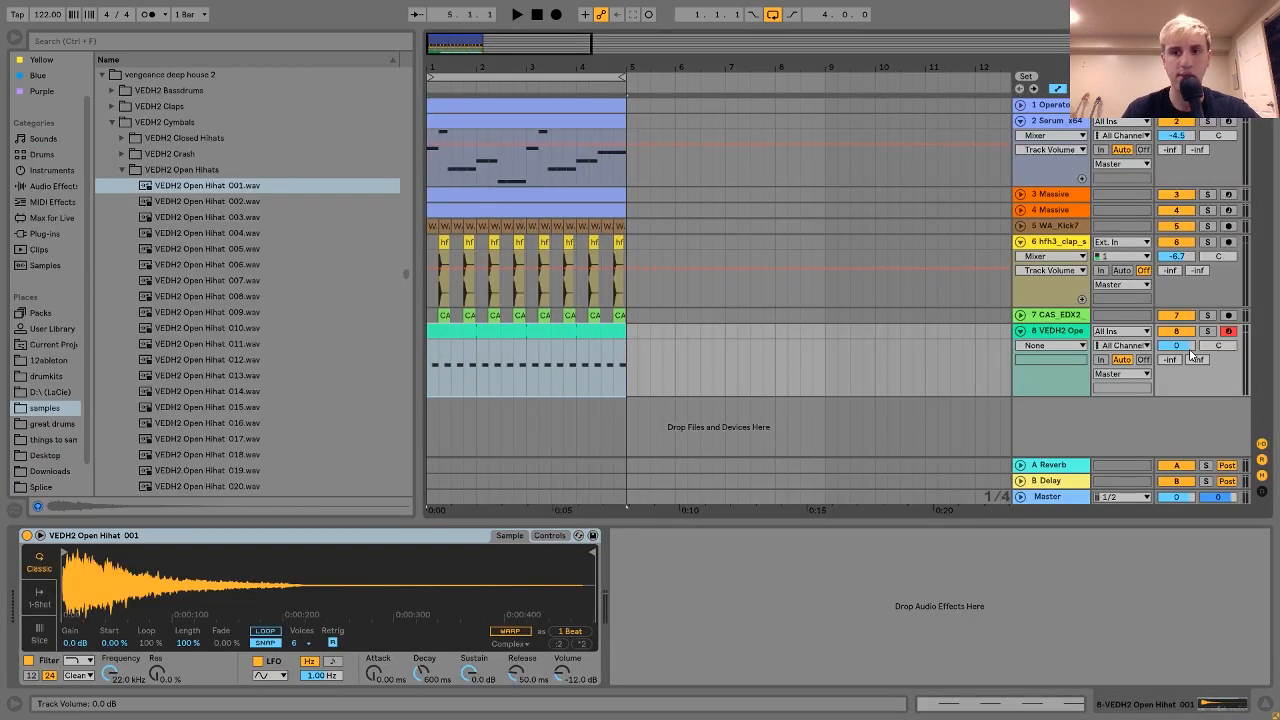
Set the open hihat track's volume to -7.6 dB and audition it in the loop.
{"action": "left_click_drag", "start_coordinate": [1190, 350], "coordinate": [1190, 380]}
{"action": "key", "text": "space"}
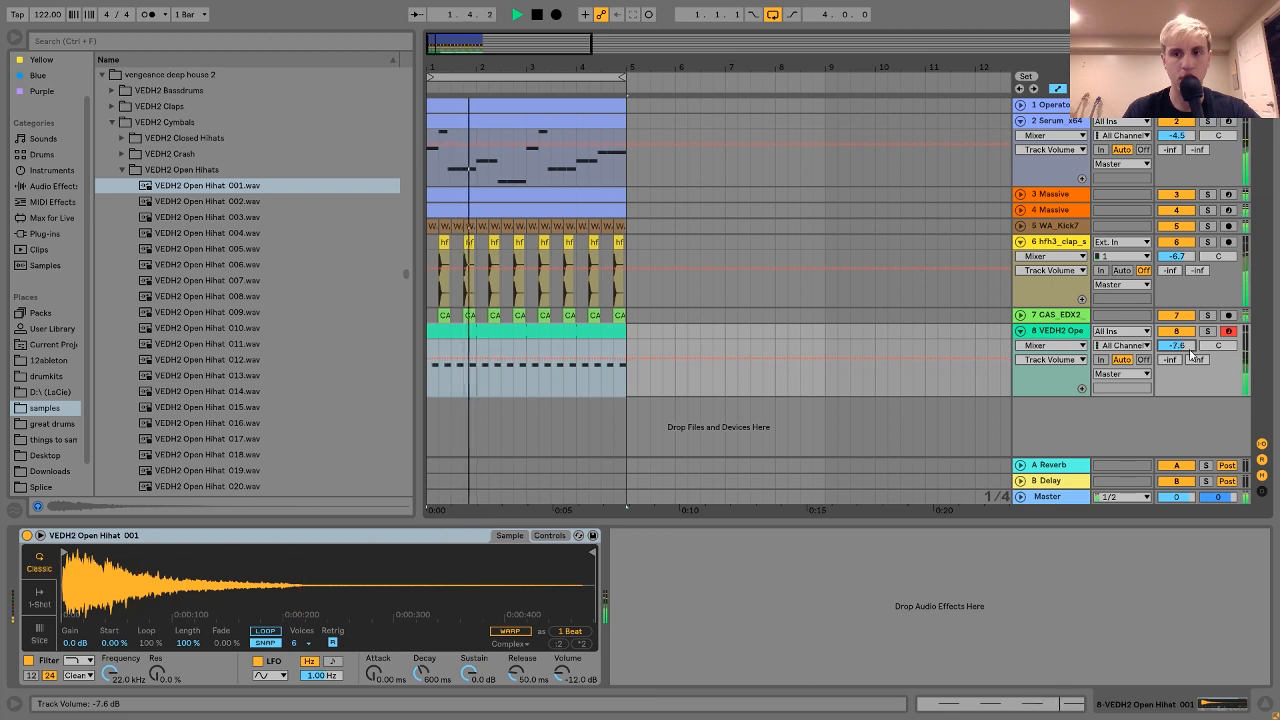
{"action": "key", "text": "space"}
Try VEDH2 Open Hihat 003.wav during playback, and replace the track's sample with VEDH2 Open Hihat 004.wav.
{"action": "left_click", "coordinate": [163, 221]}
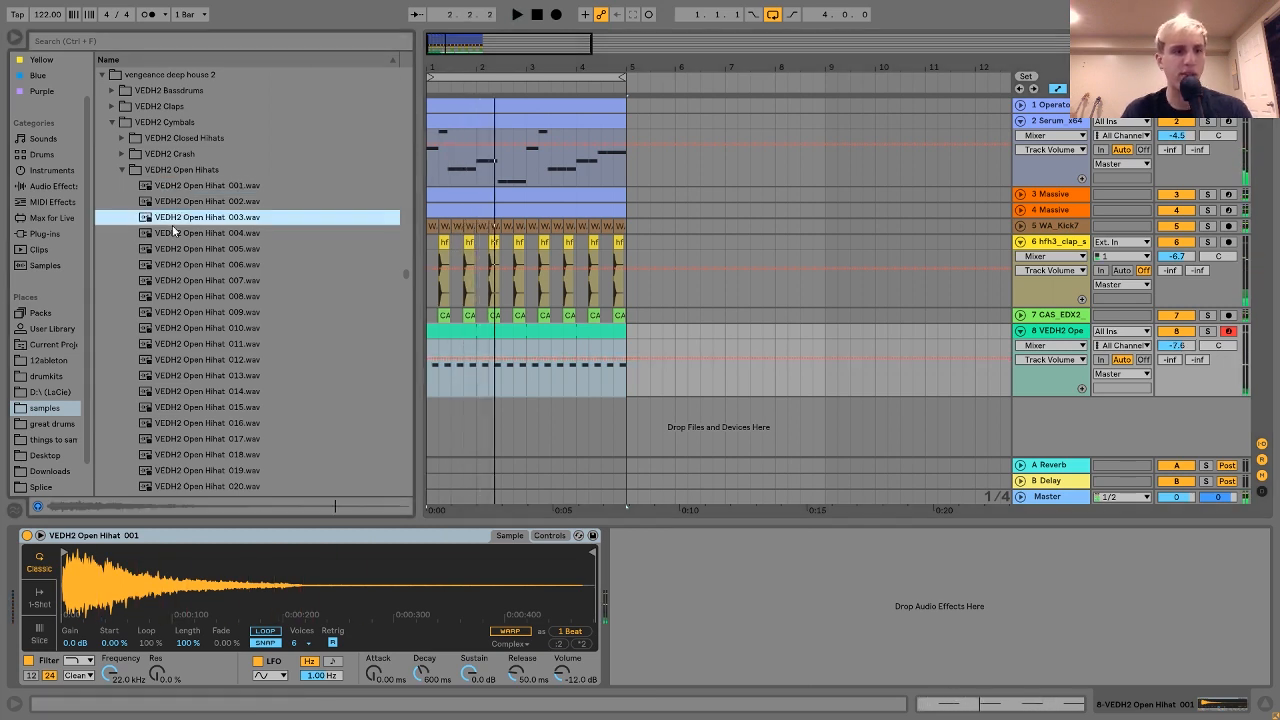
{"action": "key", "text": "space"}
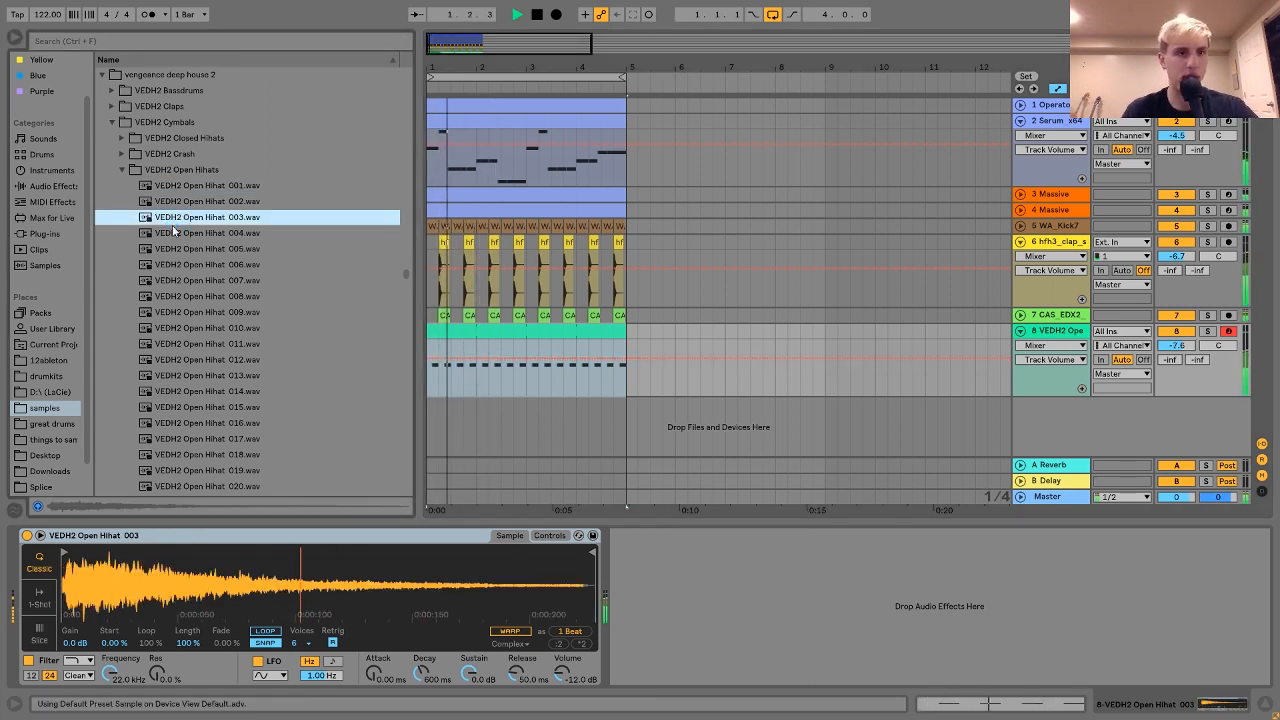
{"action": "key", "text": "Down"}
{"action": "key", "text": "Return"}
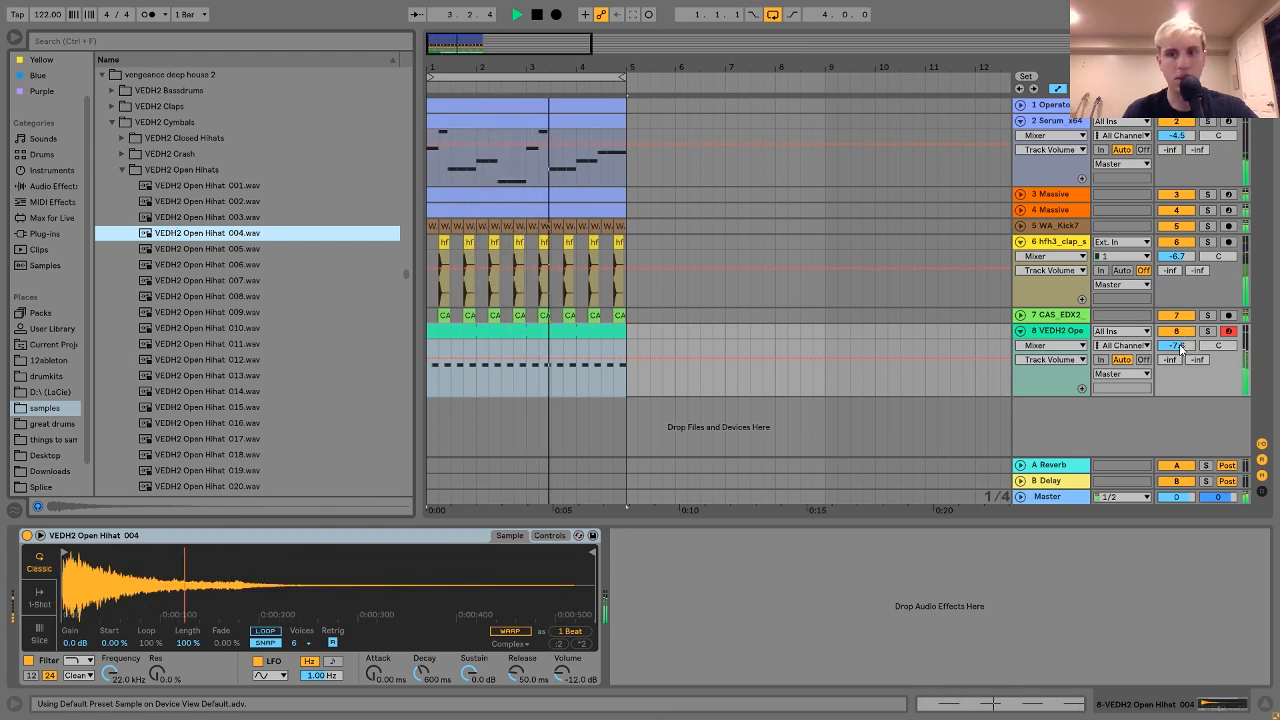
Set the hfh3 clap track's volume to -8.3 dB, and fold the Serum_x64 and hfh3 clap tracks.
{"action": "left_click", "coordinate": [1150, 258]}
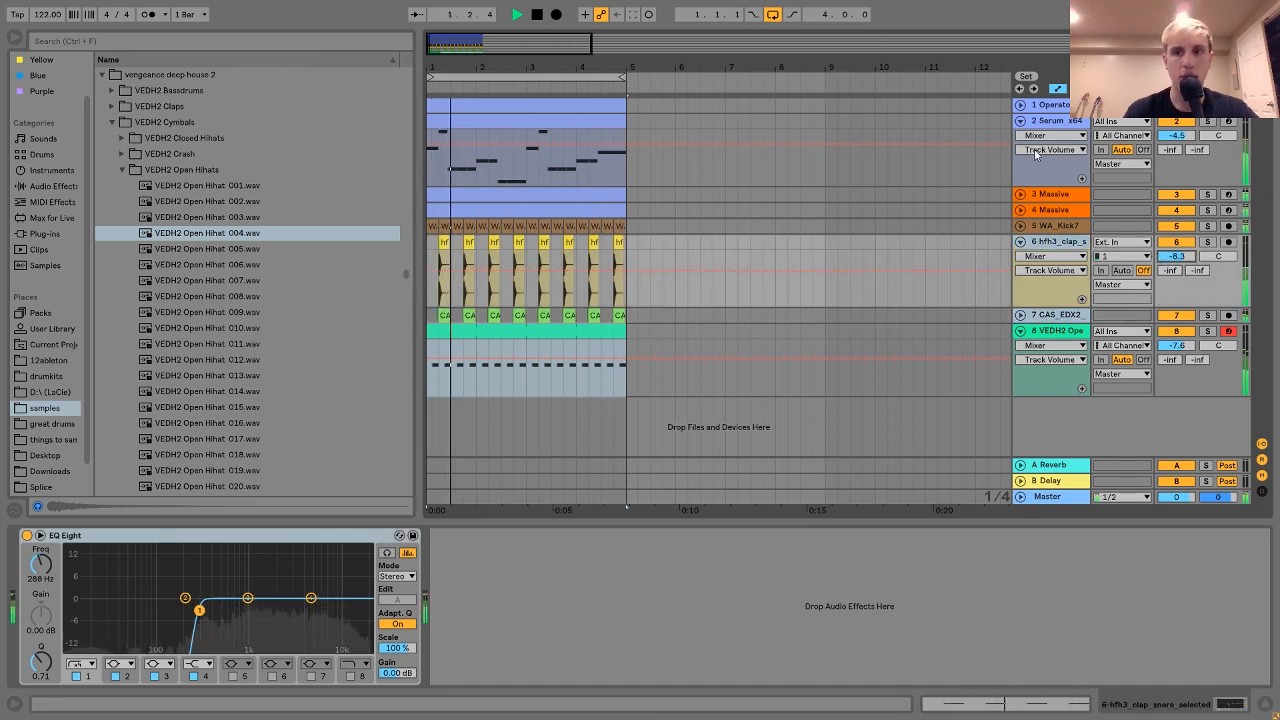
{"action": "left_click", "coordinate": [1020, 120]}
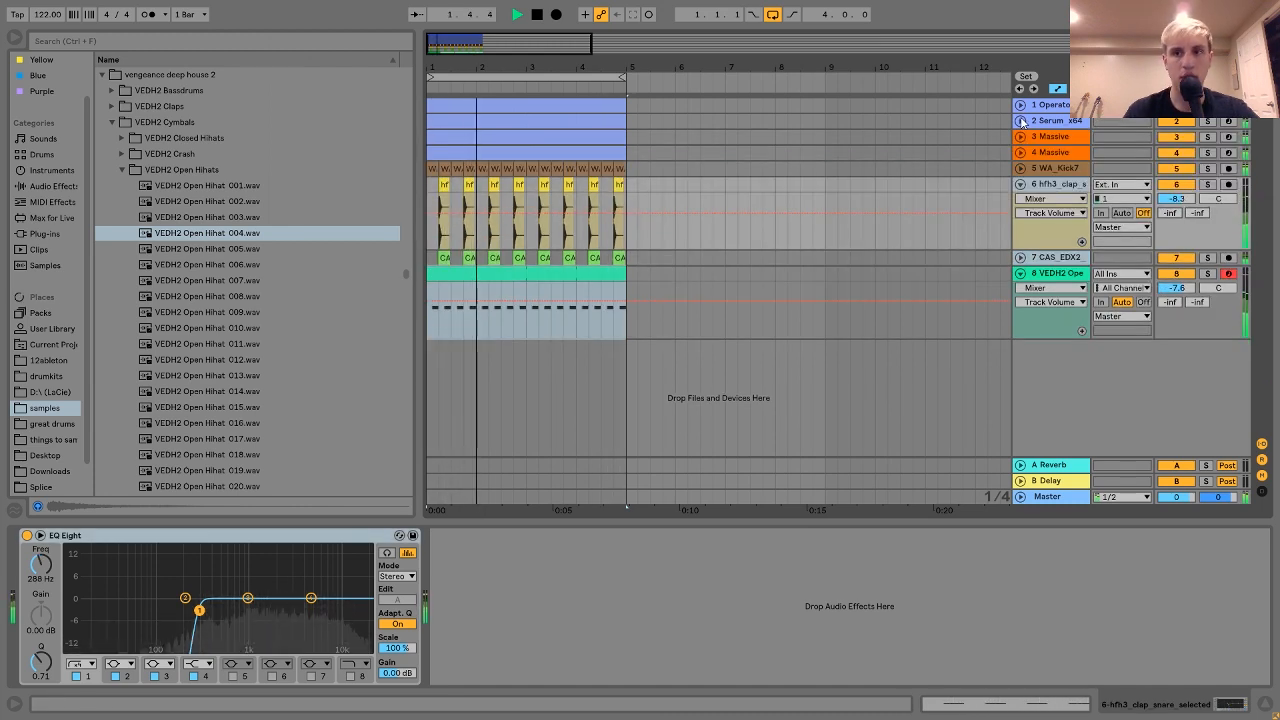
{"action": "left_click", "coordinate": [1020, 185]}
Browse the samples to the VEH1 Shaker Loops 128 BPM folder inside AA VENGEANCE ESSENTIAL HOUSE VOL.1.
{"action": "left_click_drag", "start_coordinate": [405, 274], "coordinate": [386, 78]}
{"action": "scroll", "coordinate": [255, 339], "scroll_direction": "down", "scroll_amount": 5}
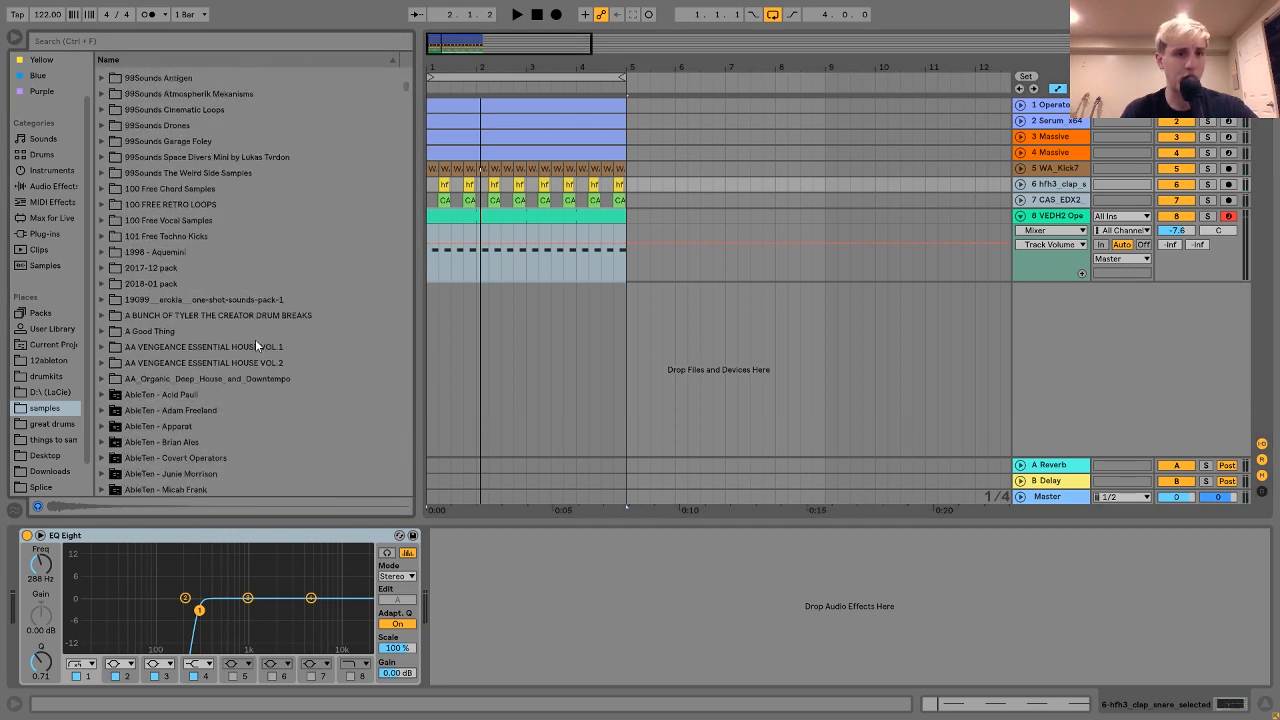
{"action": "scroll", "coordinate": [255, 343], "scroll_direction": "down", "scroll_amount": 3}
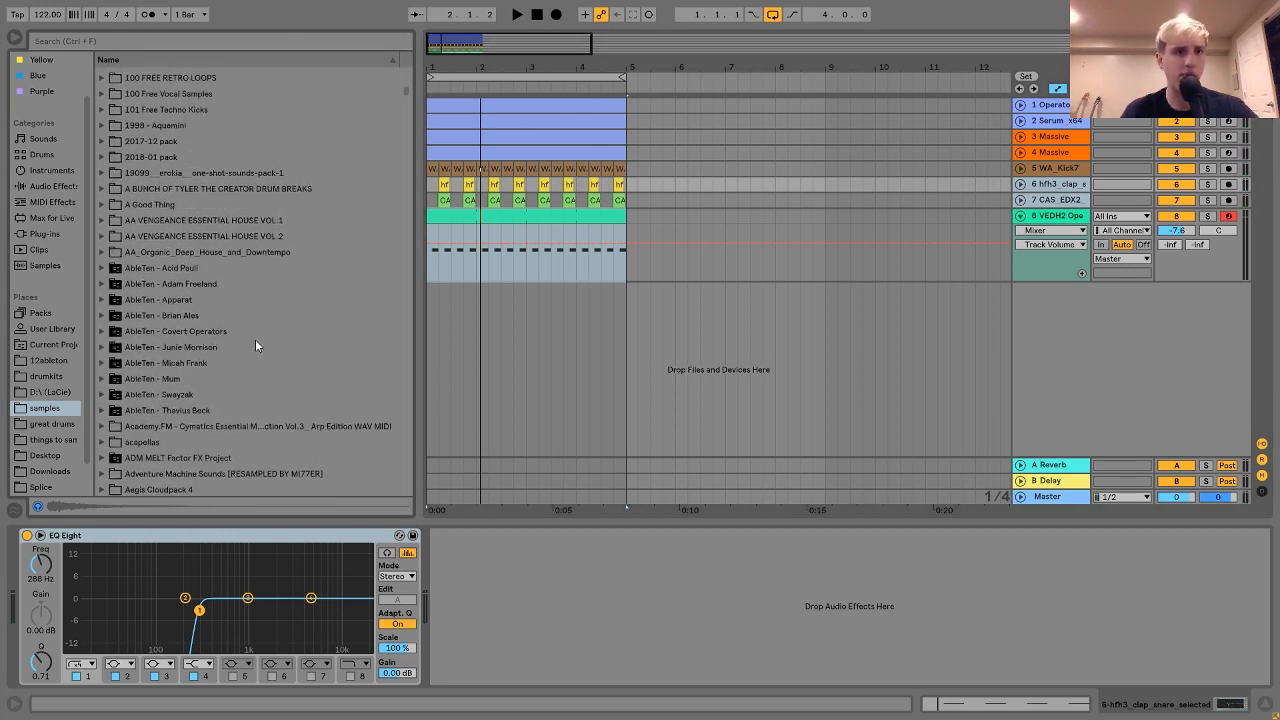
{"action": "left_click", "coordinate": [196, 237]}
{"action": "key", "text": "Up"}
{"action": "key", "text": "Right"}
{"action": "key", "text": "Down"}
{"action": "key", "text": "Down"}
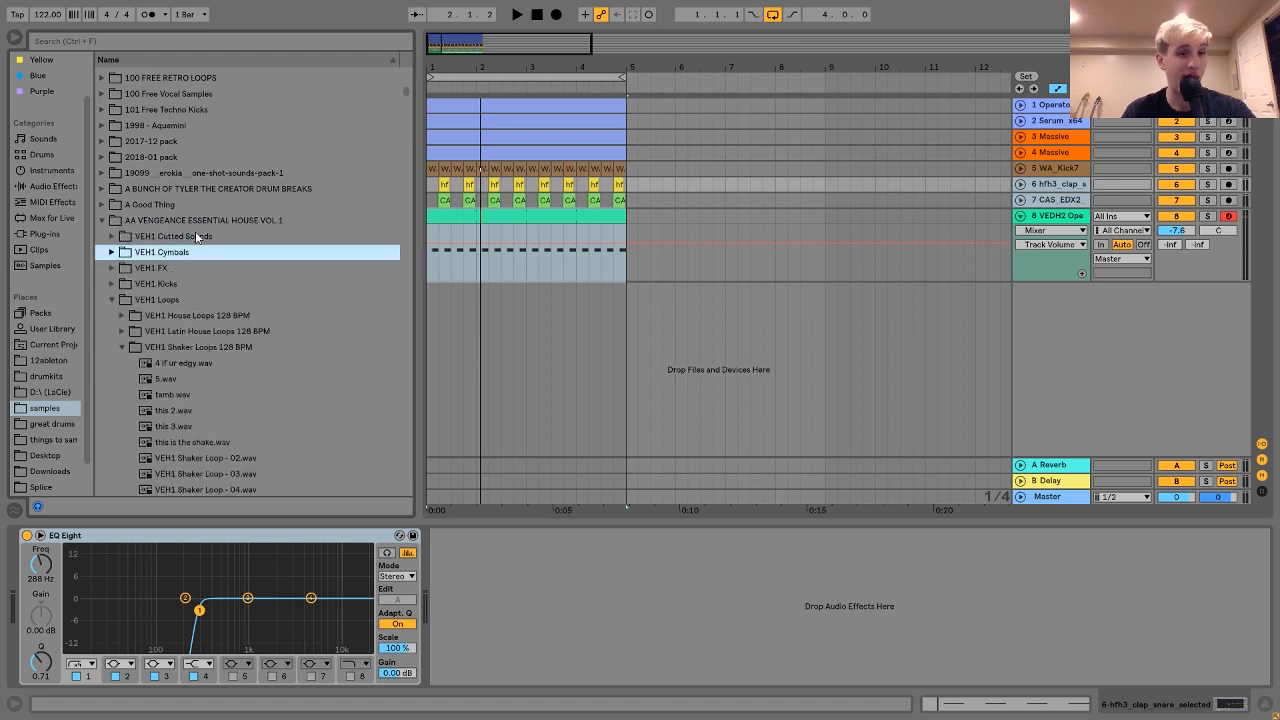
{"action": "key", "text": "Down"}
{"action": "key", "text": "Down"}
{"action": "key", "text": "Down"}
{"action": "scroll", "coordinate": [196, 237], "scroll_direction": "down", "scroll_amount": 6}
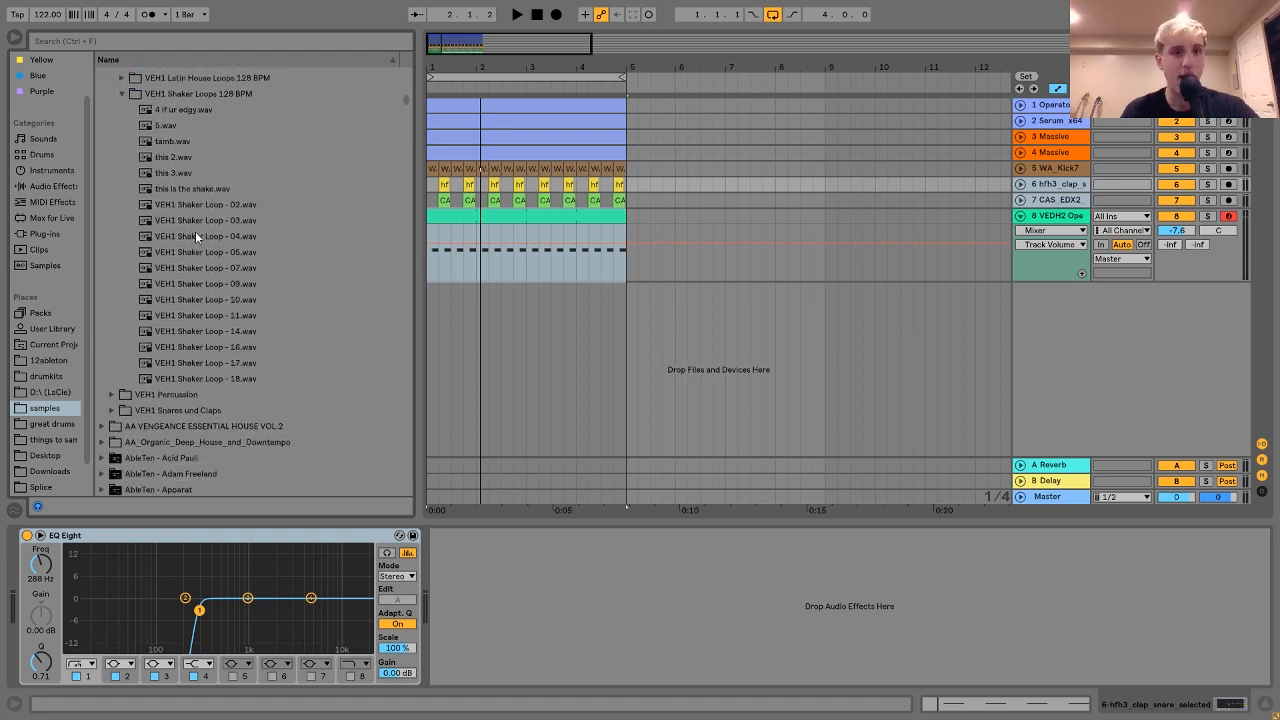
Audition the shaker loops, place this 2.wav at bar 1 on a new audio track, and extend it to bar 5.
{"action": "left_click", "coordinate": [196, 236]}
{"action": "key", "text": "Up"}
{"action": "key", "text": "Up"}
{"action": "key", "text": "Up"}
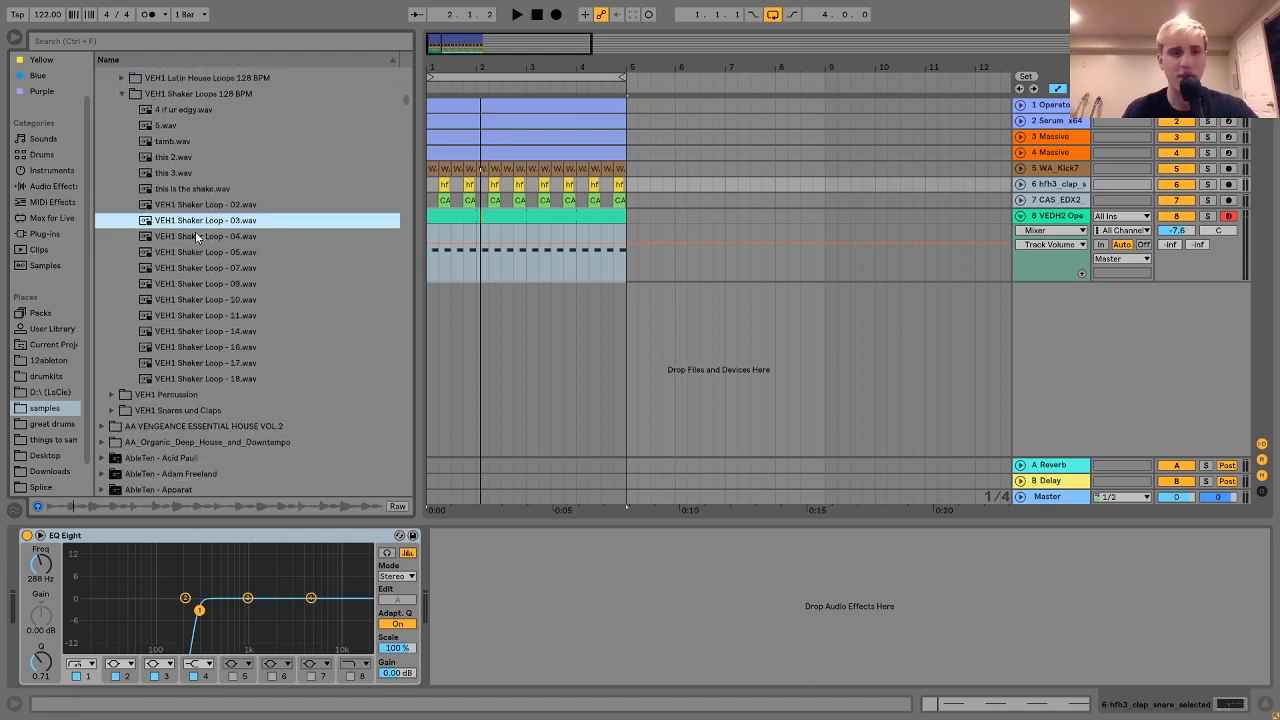
{"action": "key", "text": "Up"}
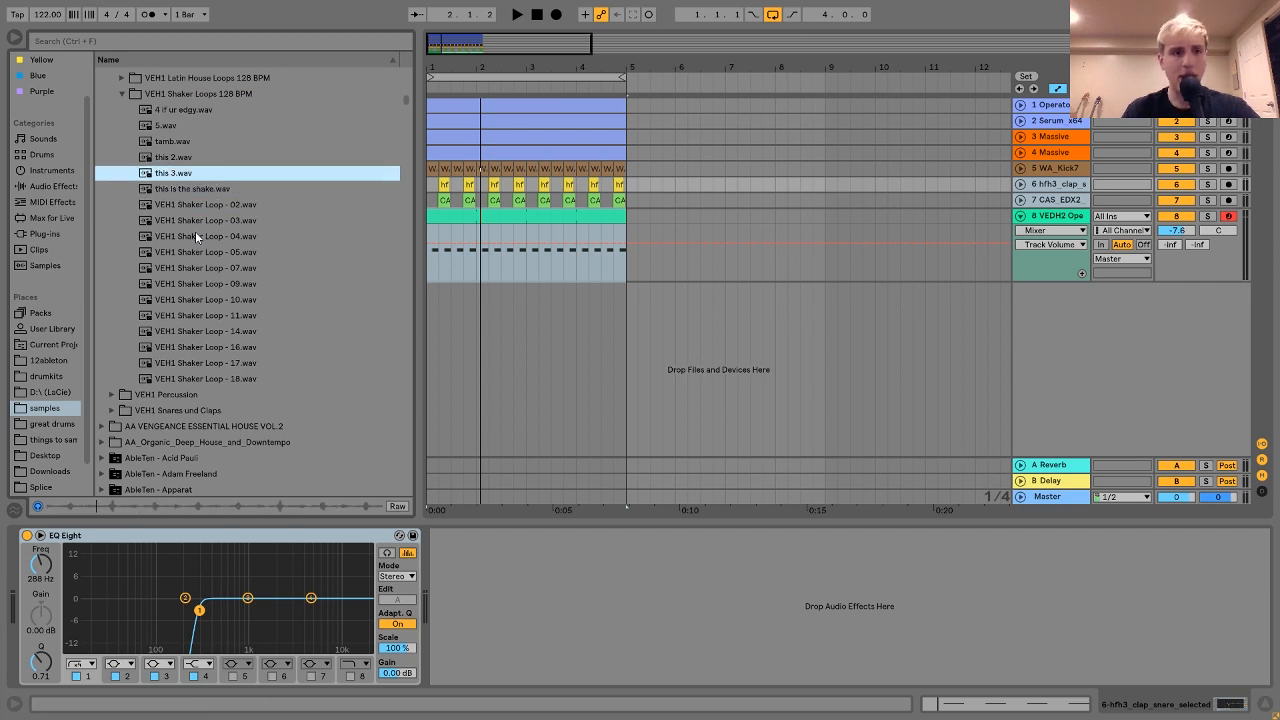
{"action": "key", "text": "Up"}
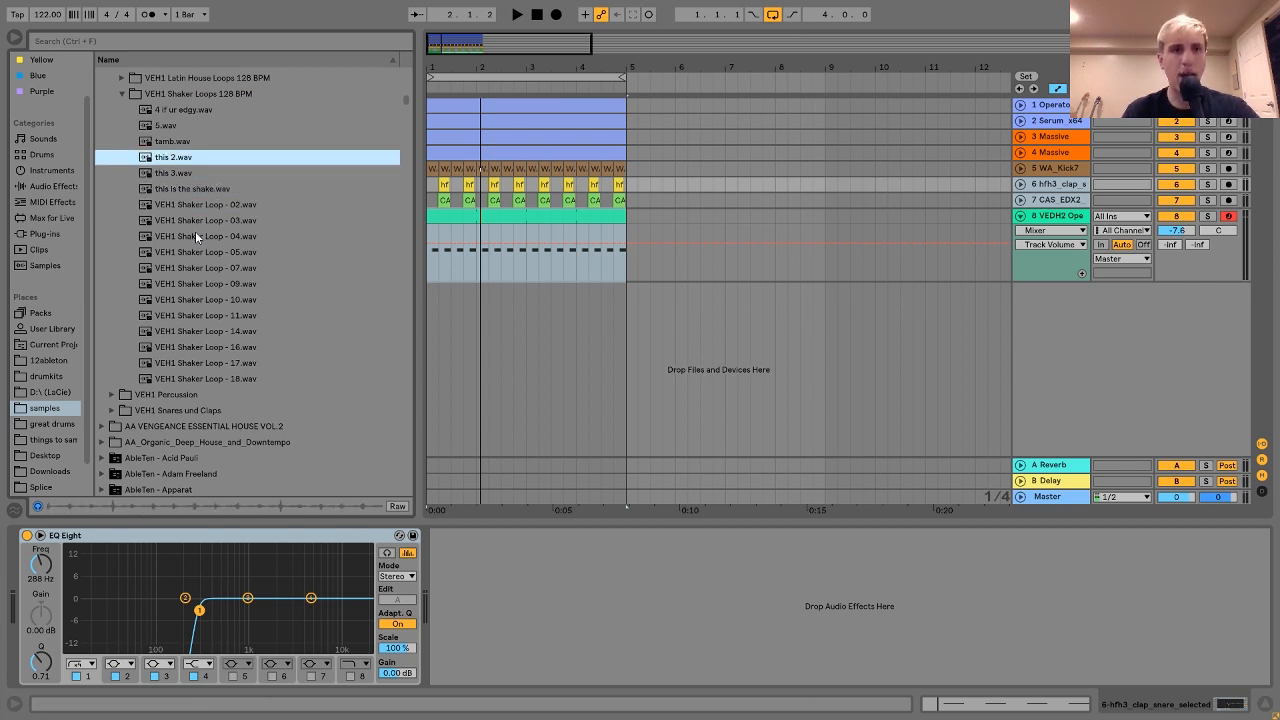
{"action": "left_click_drag", "start_coordinate": [178, 162], "coordinate": [440, 292]}
{"action": "left_click_drag", "start_coordinate": [519, 292], "coordinate": [627, 293]}
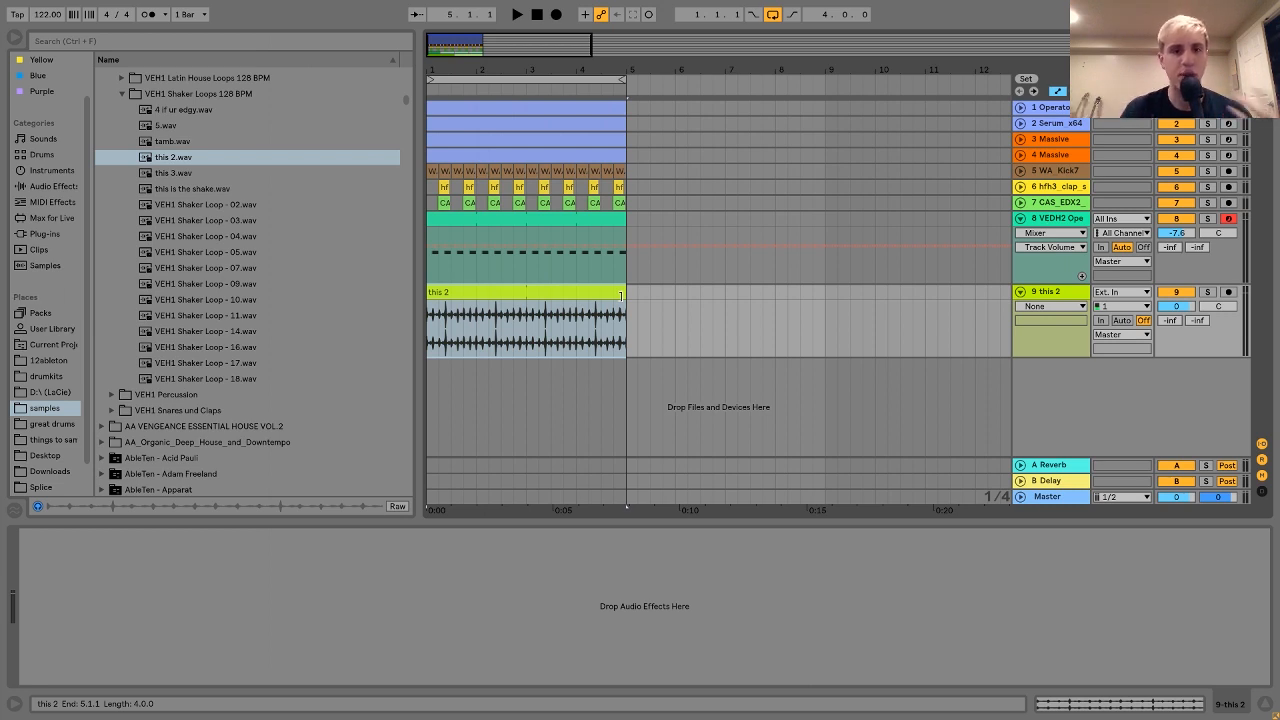
Set the warp mode of the this 2 shaker clip to Re-Pitch and play it back.
{"action": "double_click", "coordinate": [620, 295]}
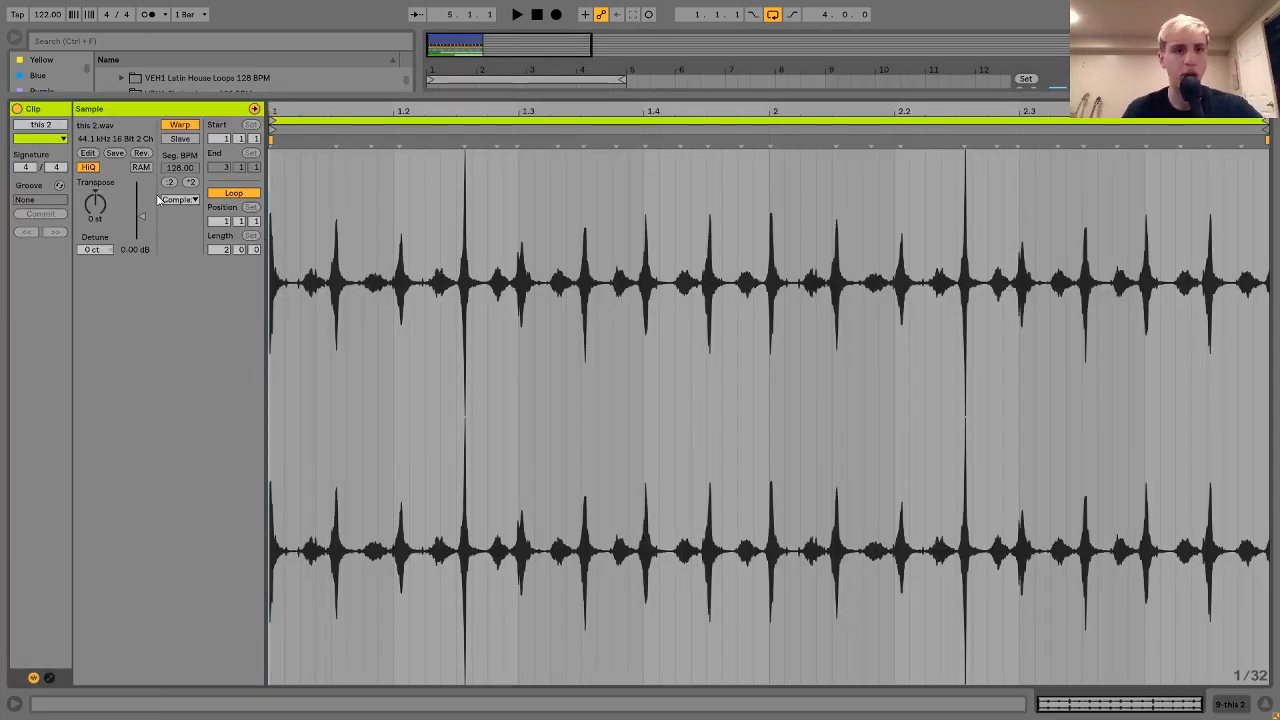
{"action": "left_click", "coordinate": [178, 199]}
{"action": "key", "text": "space"}
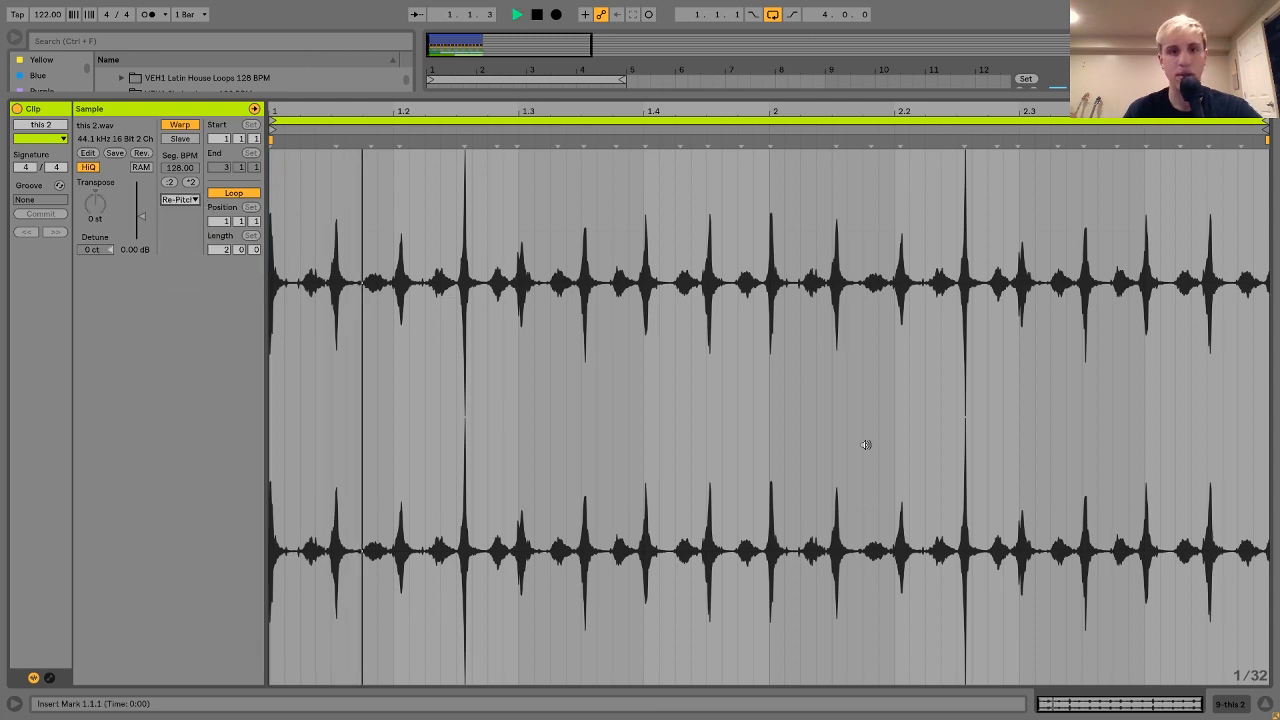
Close the clip view and set the this 2 shaker track's volume to -13.8 dB, checking it in playback.
{"action": "left_click", "coordinate": [1231, 704]}
{"action": "key", "text": "space"}
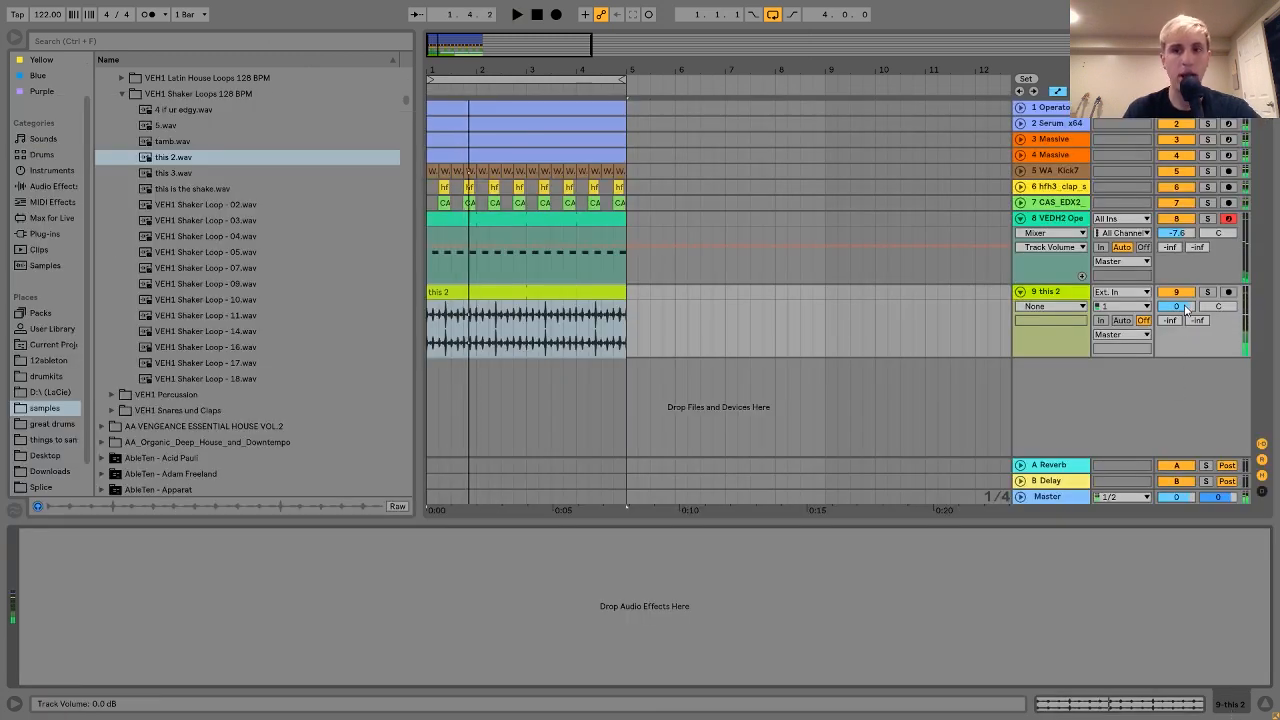
{"action": "mouse_move", "coordinate": [1186, 309]}
{"action": "left_mouse_down"}
{"action": "mouse_move", "coordinate": [1186, 340]}
{"action": "mouse_move", "coordinate": [1182, 298]}
{"action": "left_mouse_up"}
{"action": "key", "text": "space"}
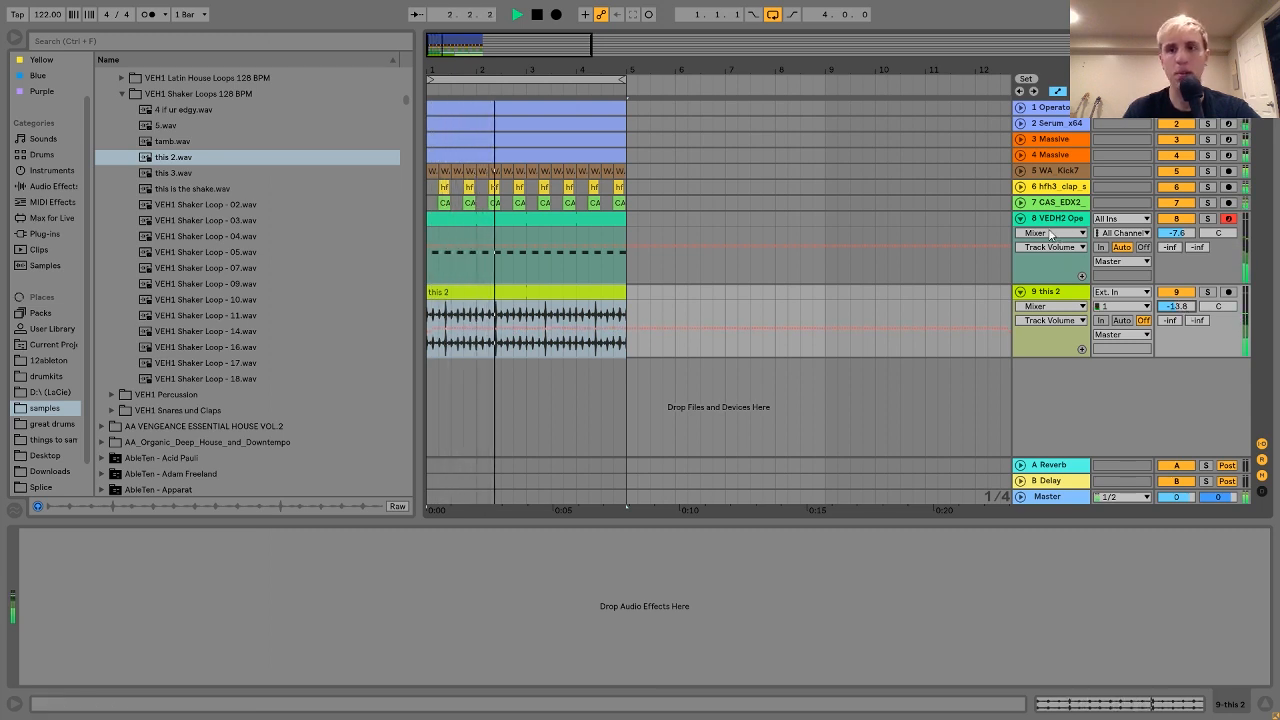
Fold the open hihat and shaker tracks and duplicate the whole four-bar loop three times so the arrangement runs to bar 17.
{"action": "left_click", "coordinate": [1020, 218]}
{"action": "left_click", "coordinate": [1021, 235]}
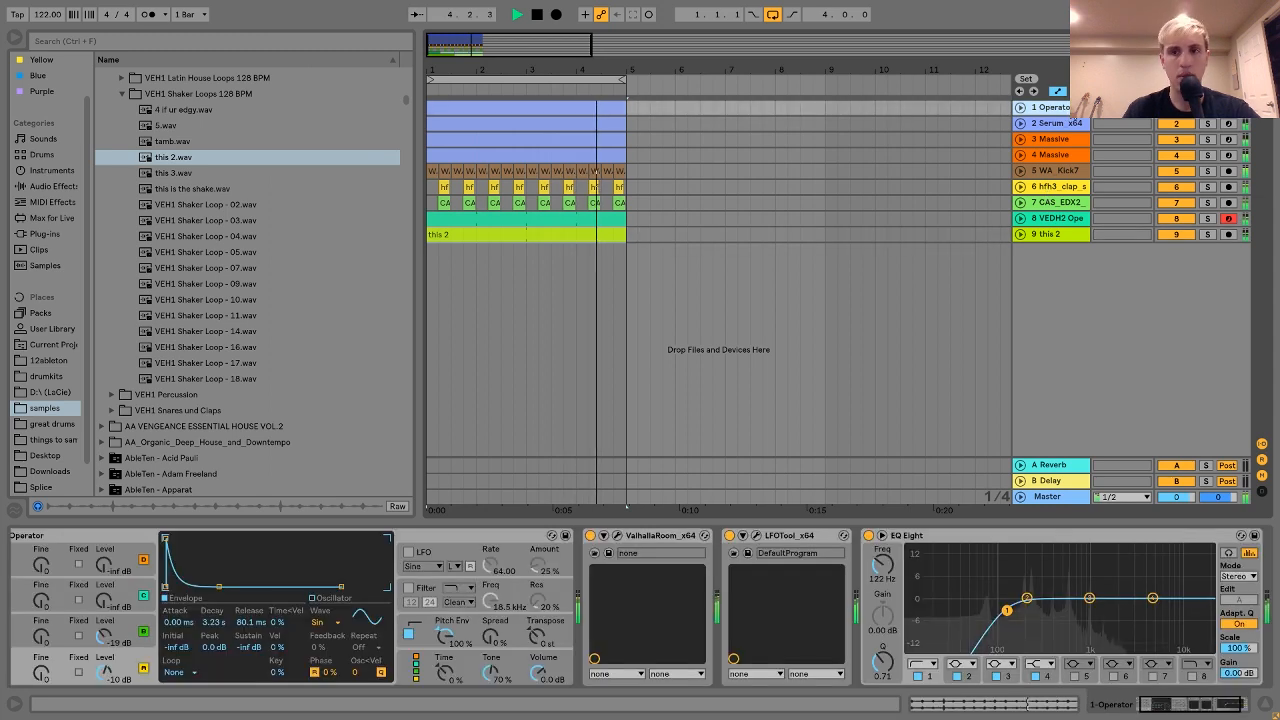
{"action": "left_click", "coordinate": [1050, 107]}
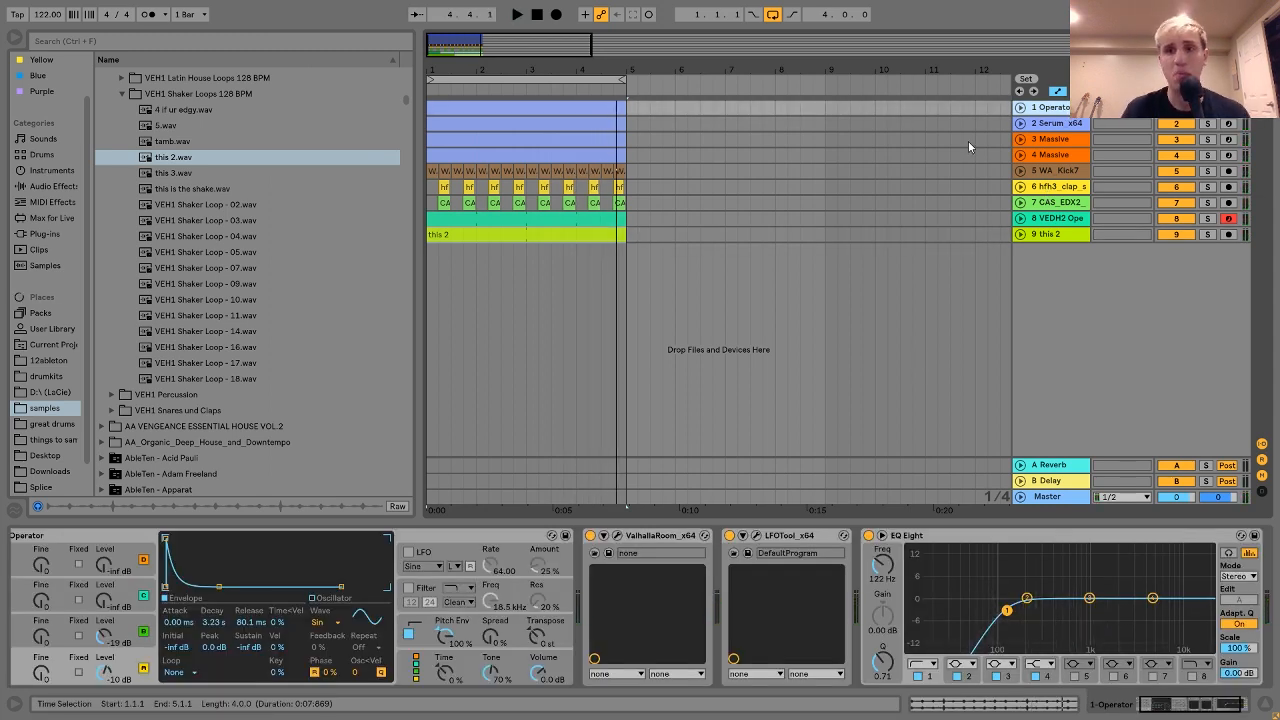
{"action": "left_click_drag", "start_coordinate": [469, 73], "coordinate": [477, 269]}
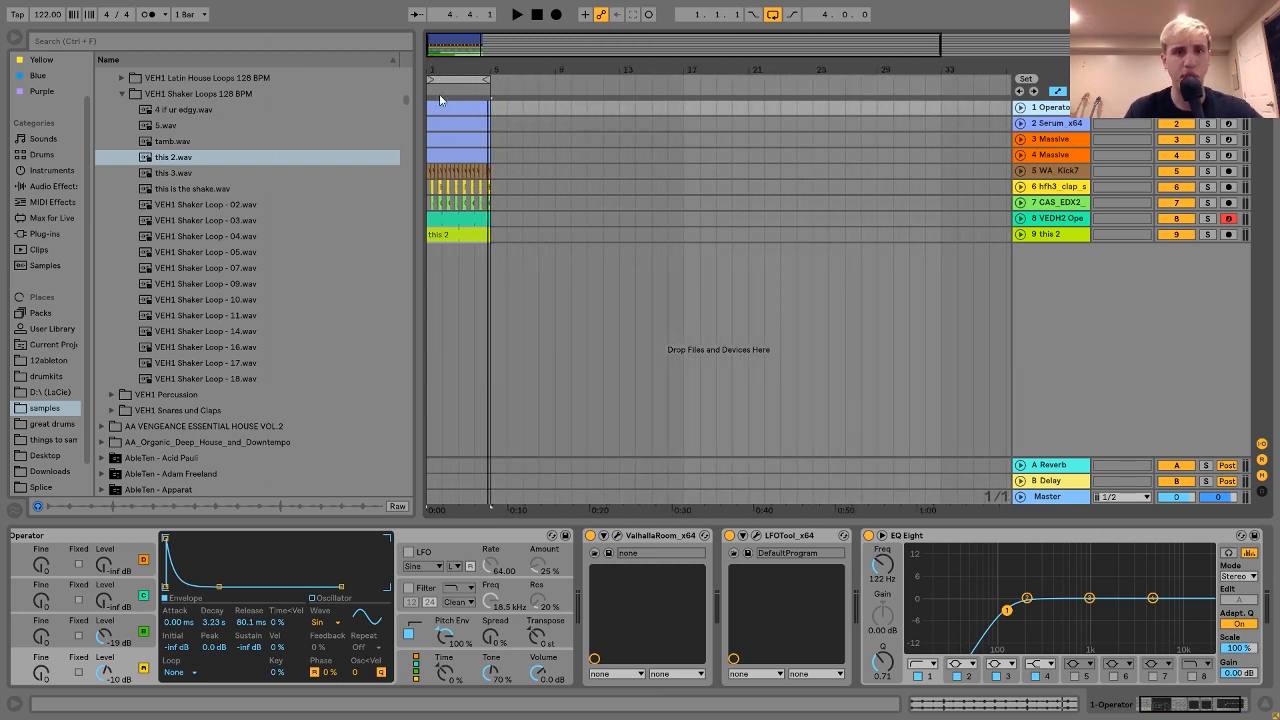
{"action": "left_click", "coordinate": [458, 237]}
{"action": "key", "text": "ctrl+d"}
{"action": "key", "text": "ctrl+d"}
{"action": "key", "text": "ctrl+d"}
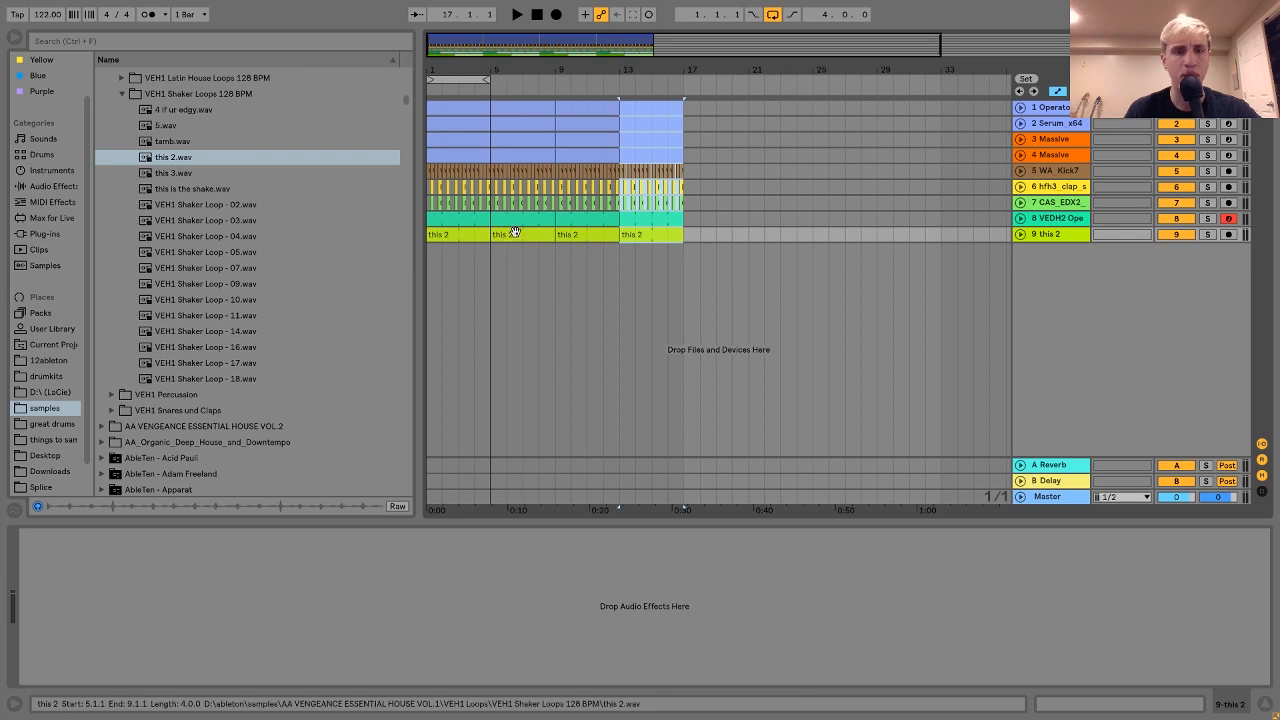
Delete the open hihat and shaker clips before bar 9 and both clap layers' clips before bar 5, and play the opening.
{"action": "left_click", "coordinate": [520, 217]}
{"action": "left_click", "coordinate": [463, 237], "text": "shift"}
{"action": "key", "text": "Delete"}
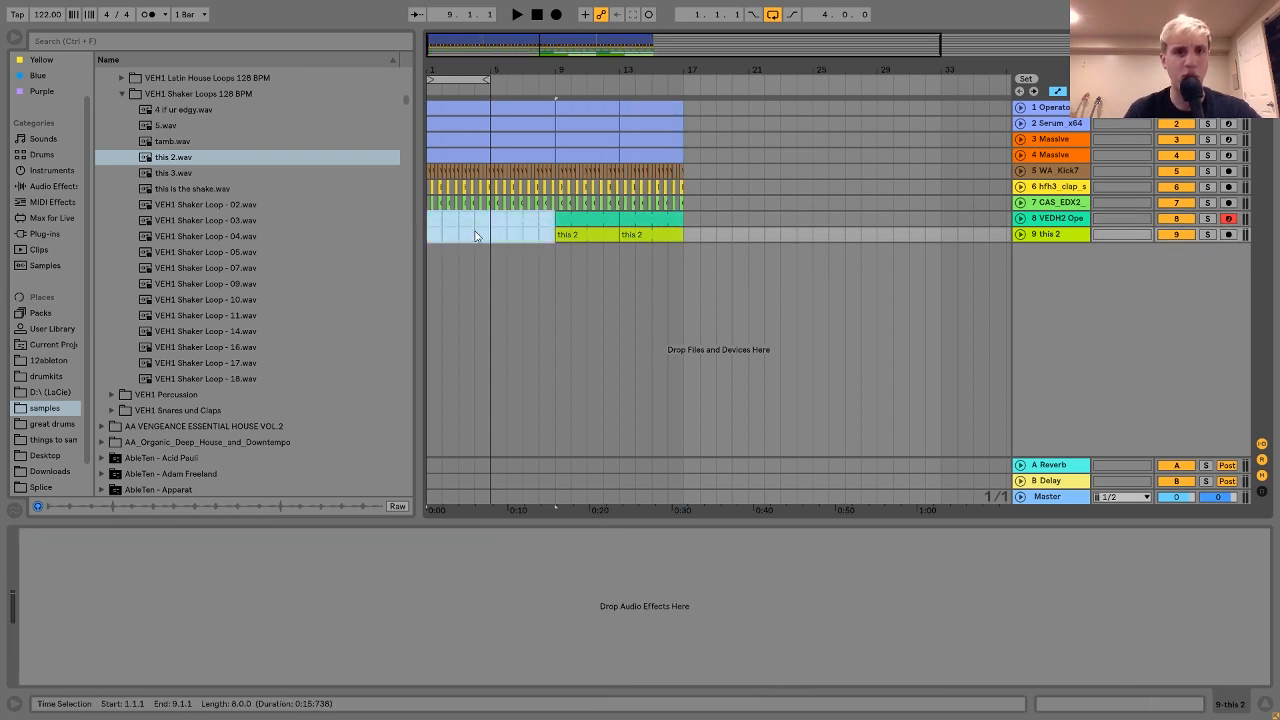
{"action": "left_click_drag", "start_coordinate": [490, 224], "coordinate": [409, 184]}
{"action": "key", "text": "Delete"}
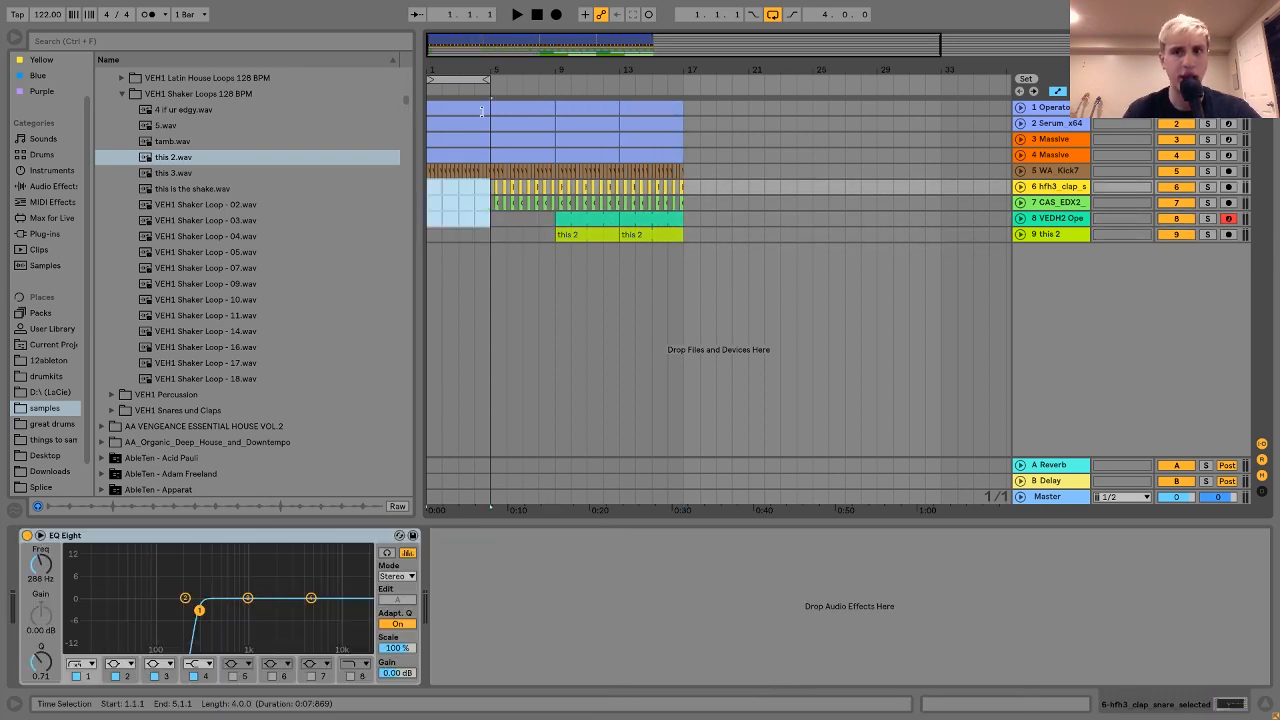
{"action": "key", "text": "space"}
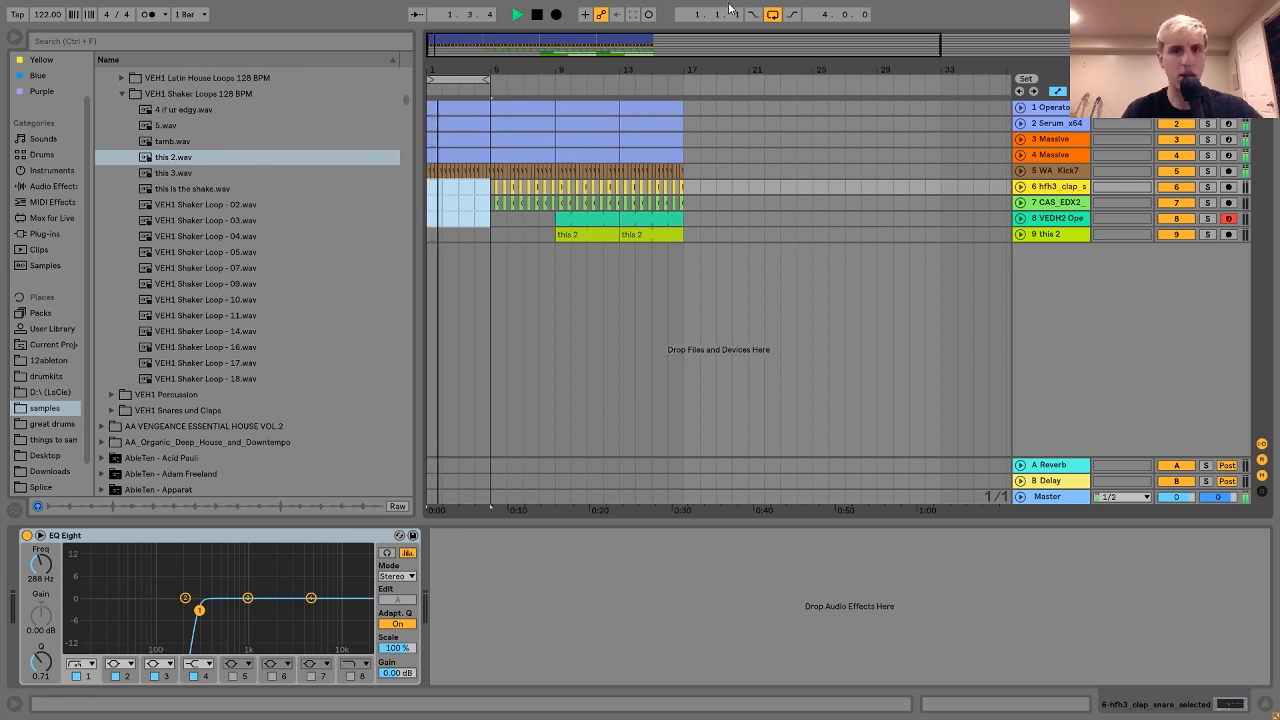
{"action": "key", "text": "space"}
Play the arrangement from bar 5 with looping off, and delete the WA_Kick7 clips throughout bar 8.
{"action": "scroll", "coordinate": [490, 195], "scroll_direction": "up", "scroll_amount": 5}
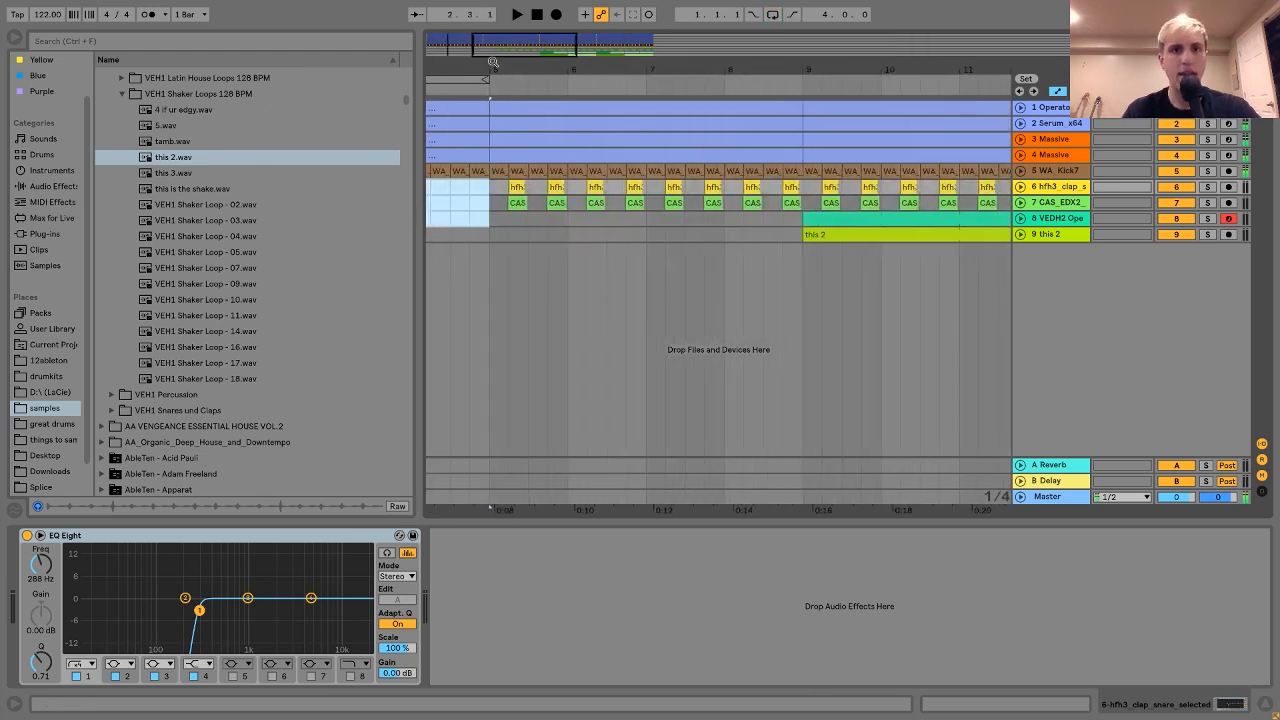
{"action": "left_click", "coordinate": [490, 193]}
{"action": "key", "text": "space"}
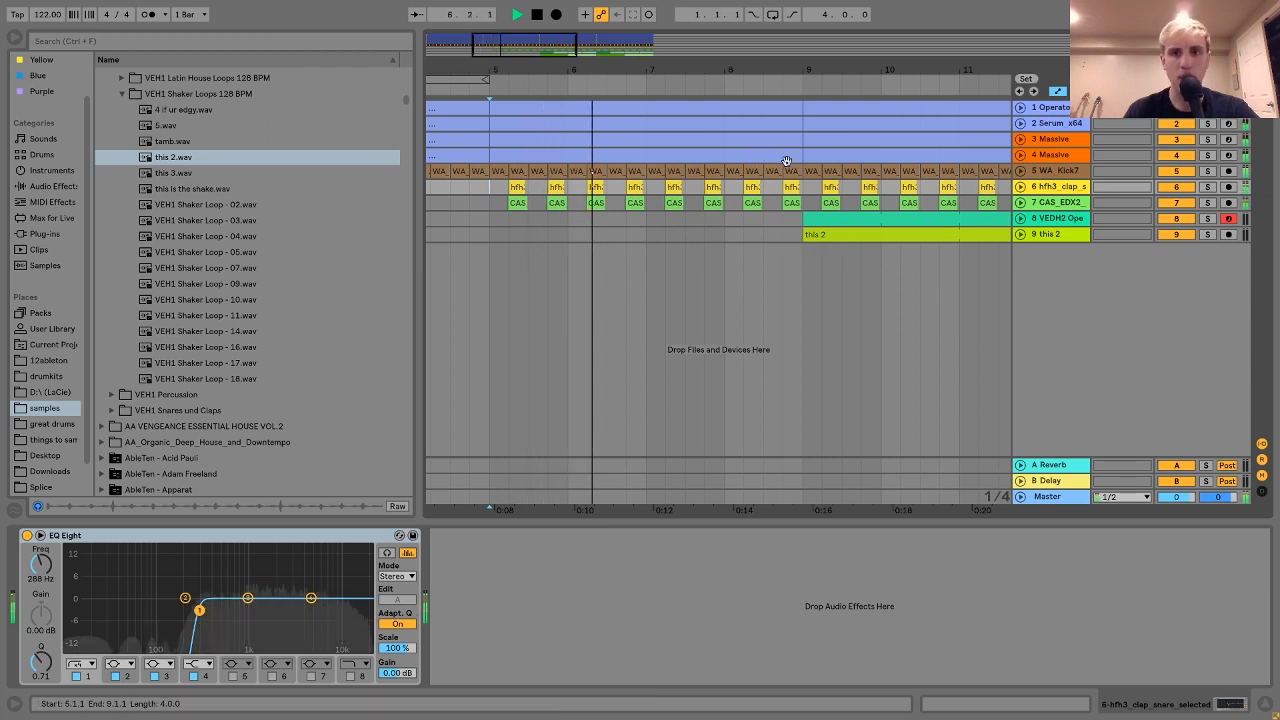
{"action": "key", "text": "space"}
{"action": "left_click", "coordinate": [748, 171]}
{"action": "left_click_drag", "start_coordinate": [748, 171], "coordinate": [800, 172]}
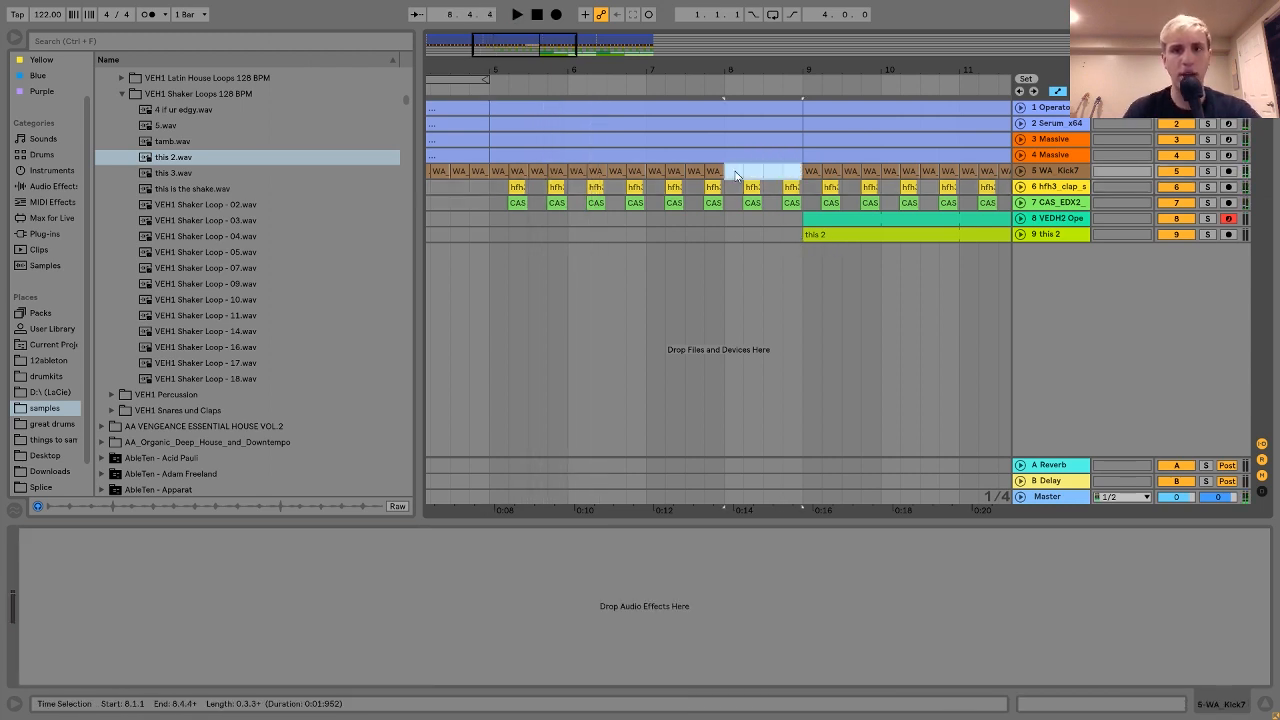
Extend the open hihat and this 2 shaker clips back from bar 9 to bar 8, and play through the transition.
{"action": "left_click_drag", "start_coordinate": [806, 219], "coordinate": [724, 219]}
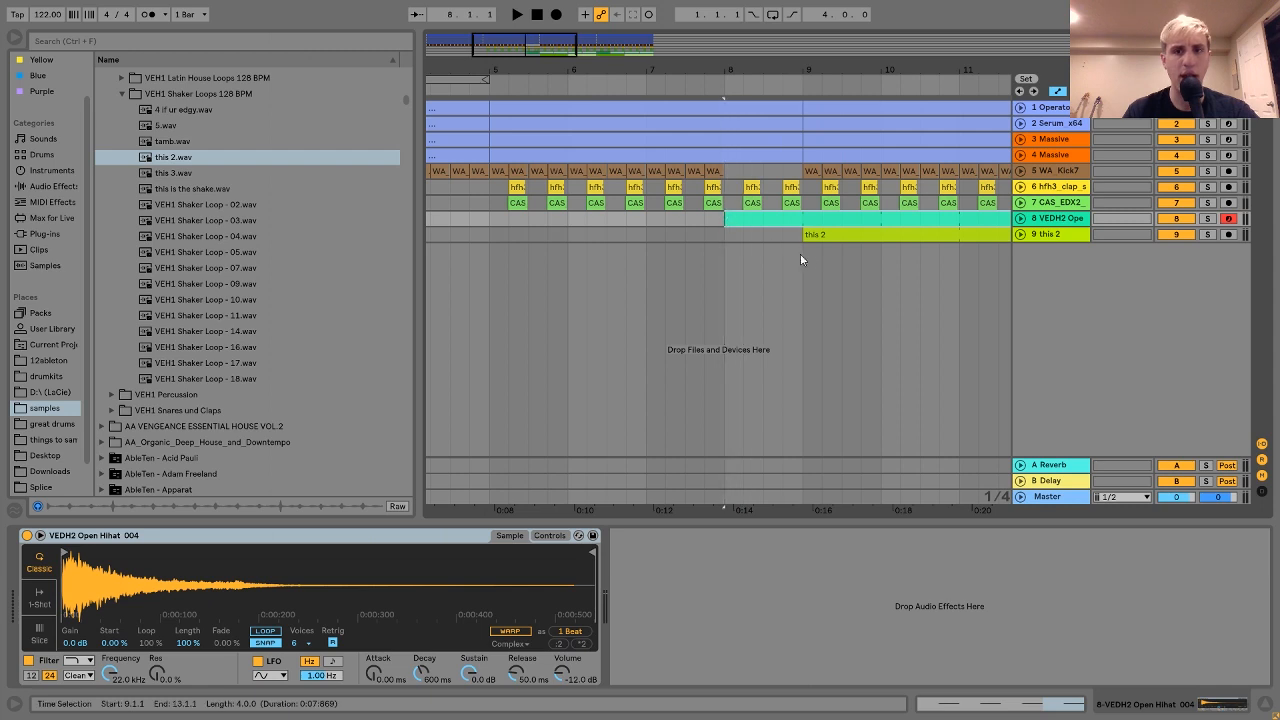
{"action": "left_click_drag", "start_coordinate": [804, 235], "coordinate": [724, 236]}
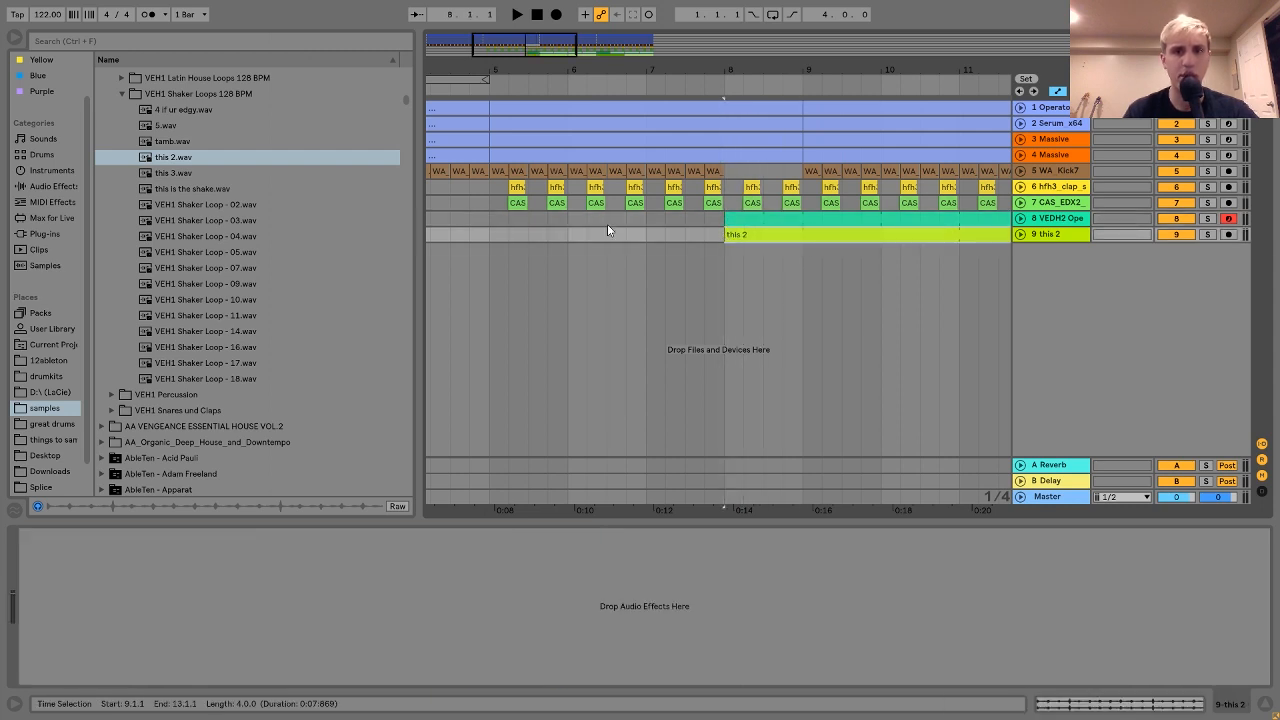
{"action": "left_click", "coordinate": [635, 221]}
{"action": "key", "text": "space"}
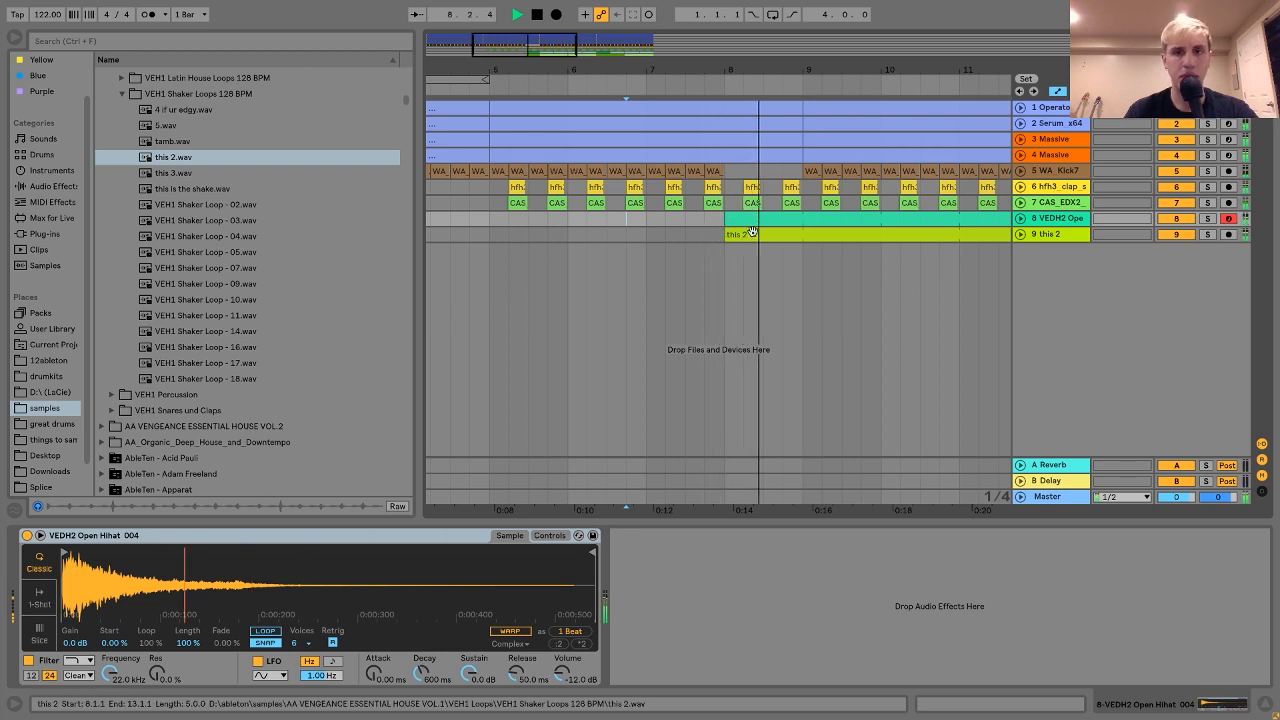
{"action": "key", "text": "space"}
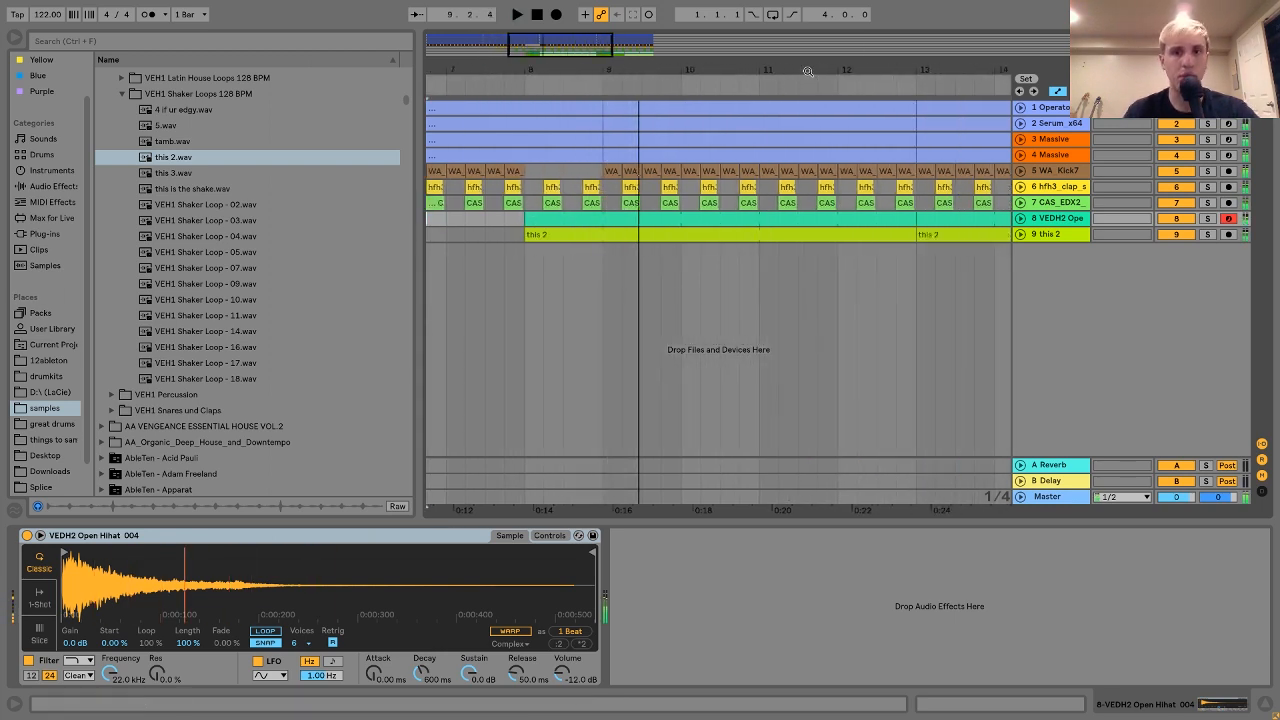
Solo the Operator and Serum tracks, play them from bar 1, and unfold the Operator track.
{"action": "left_click_drag", "start_coordinate": [807, 71], "coordinate": [800, 30]}
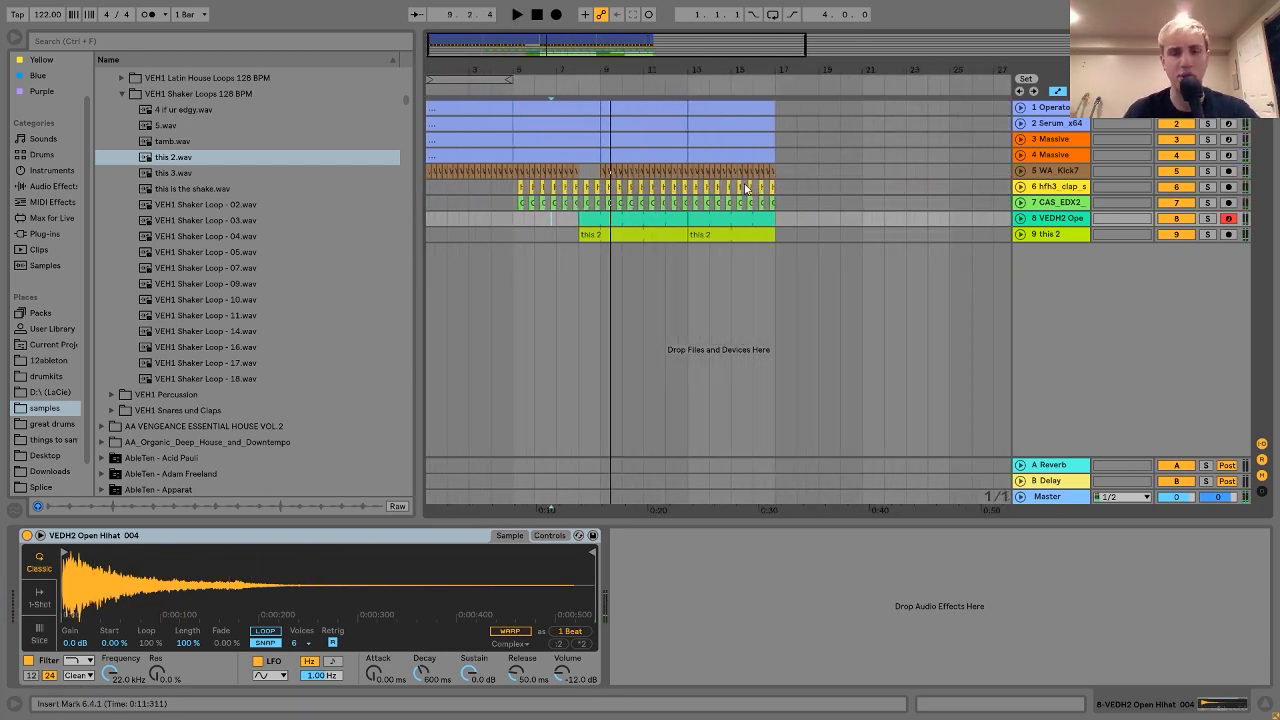
{"action": "left_click", "coordinate": [426, 187]}
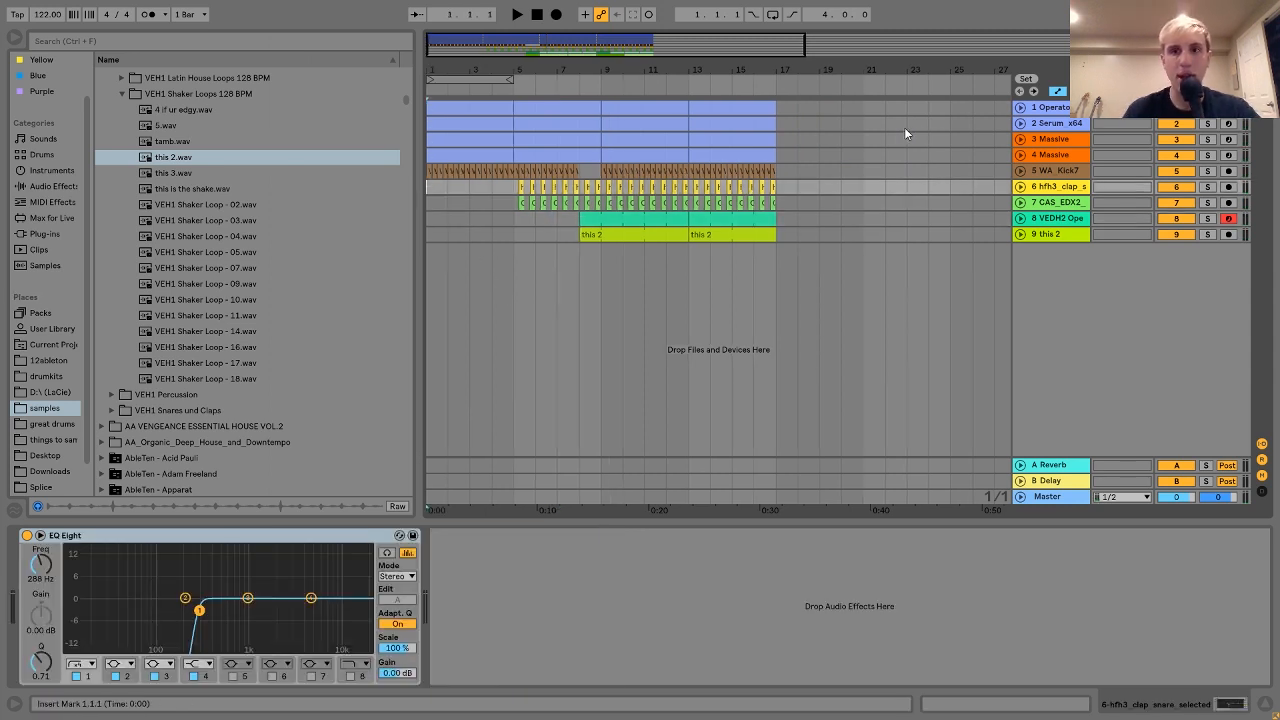
{"action": "left_click", "coordinate": [1074, 110]}
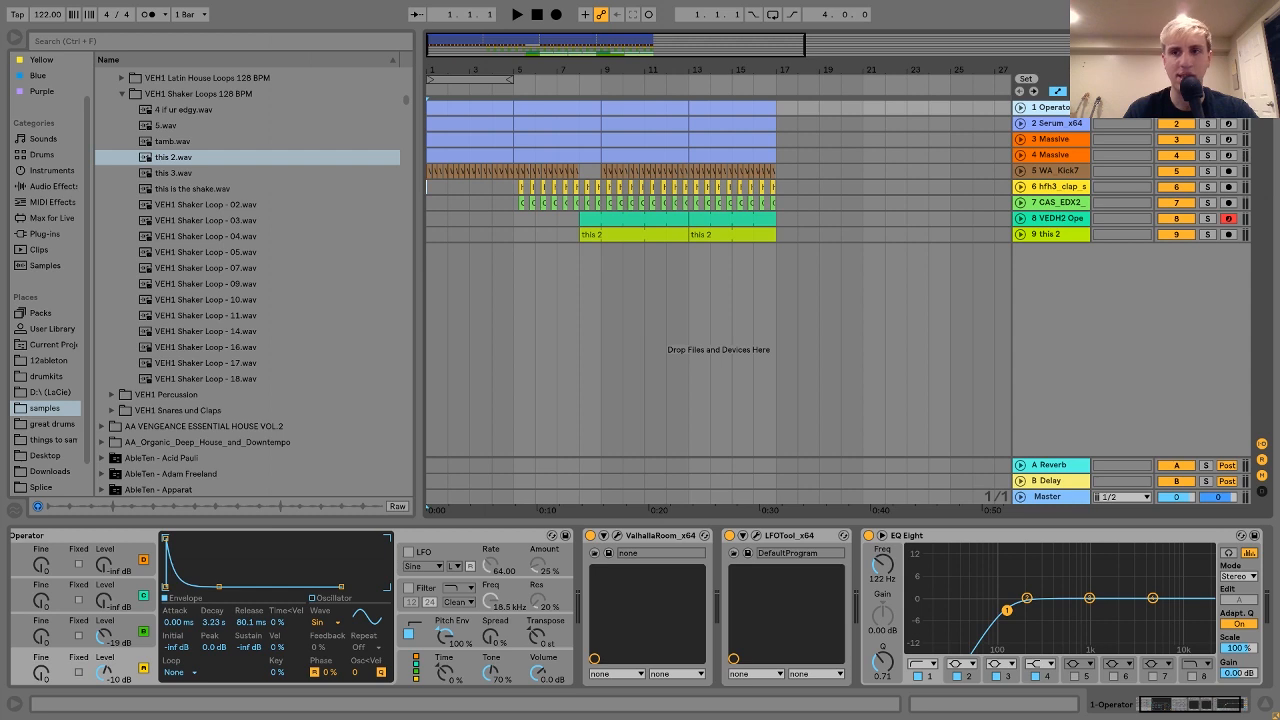
{"action": "key", "text": "space"}
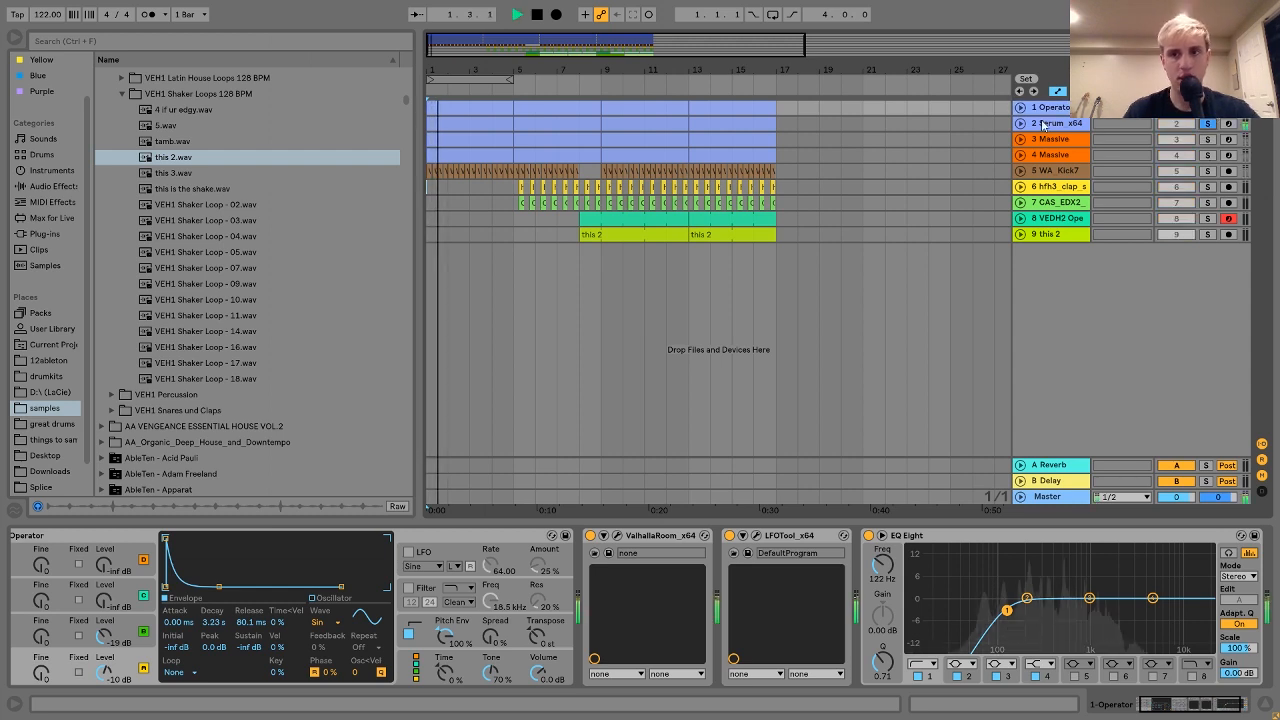
{"action": "key", "text": "space"}
{"action": "left_click", "coordinate": [1020, 107]}
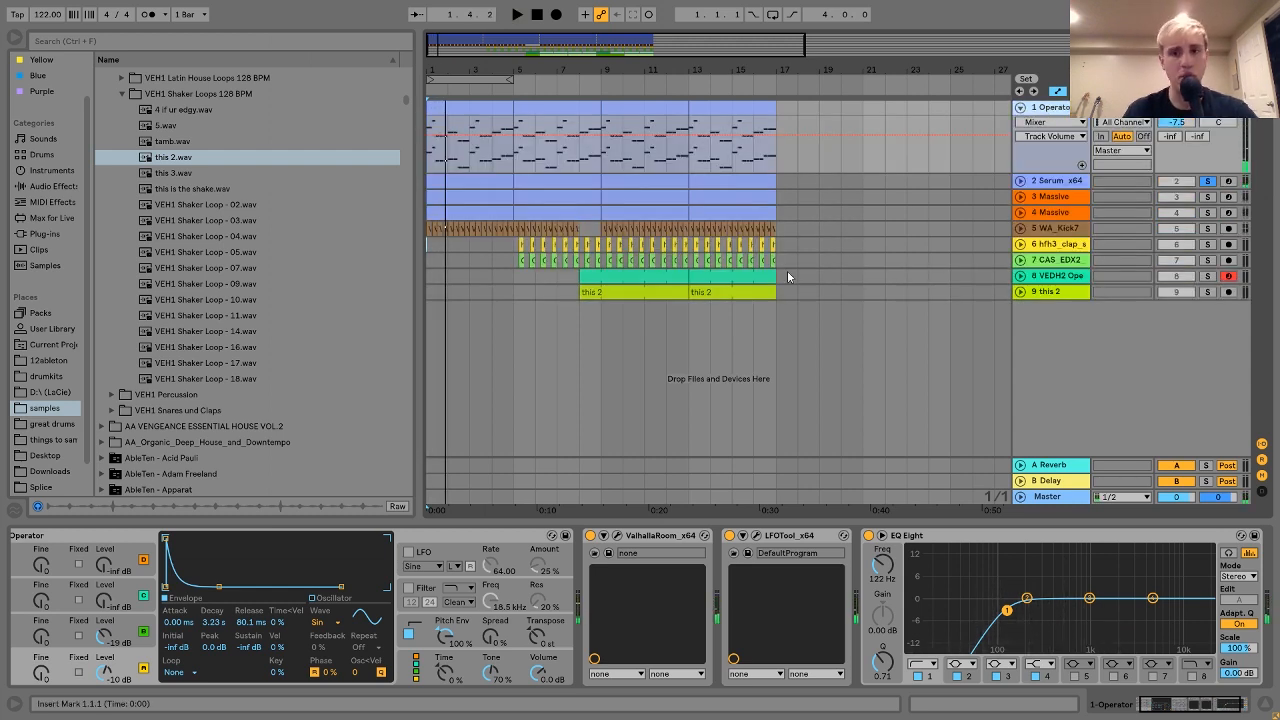
Insert ValhallaVintageVerb_x64 from the valhalla plug-ins between ValhallaRoom and LFOTool on the Operator track.
{"action": "left_click", "coordinate": [43, 236]}
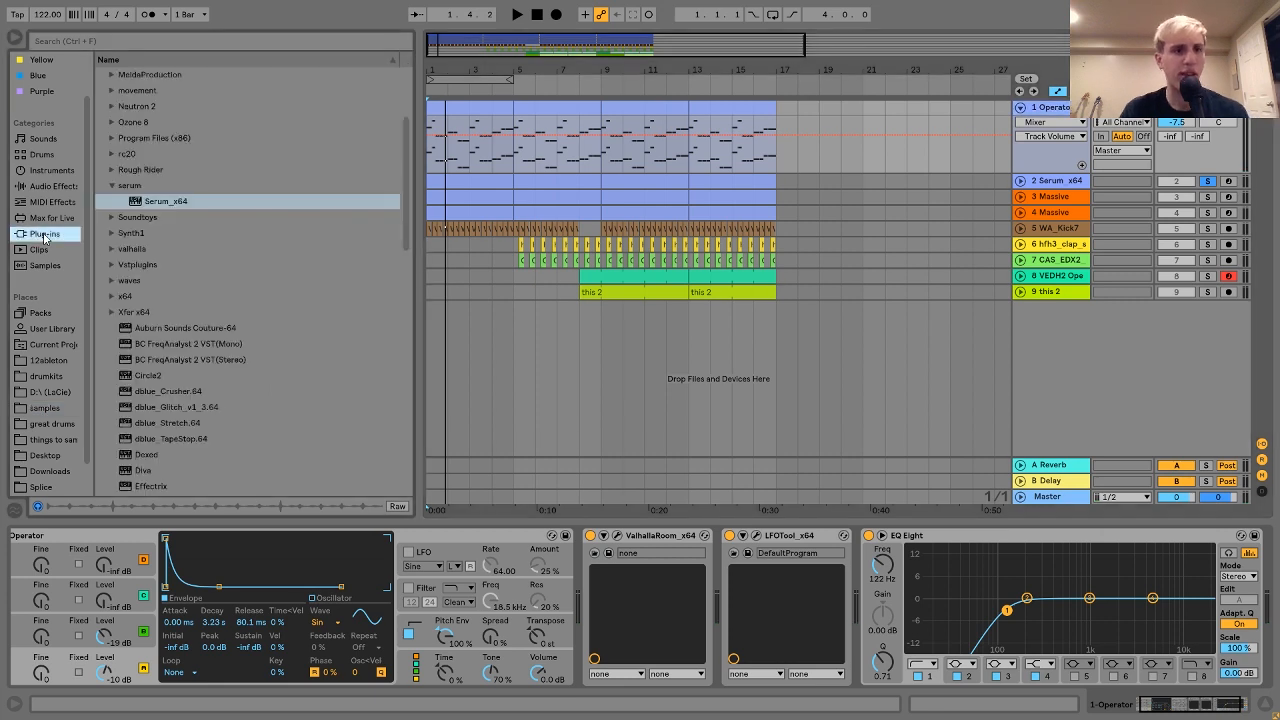
{"action": "left_click", "coordinate": [112, 248]}
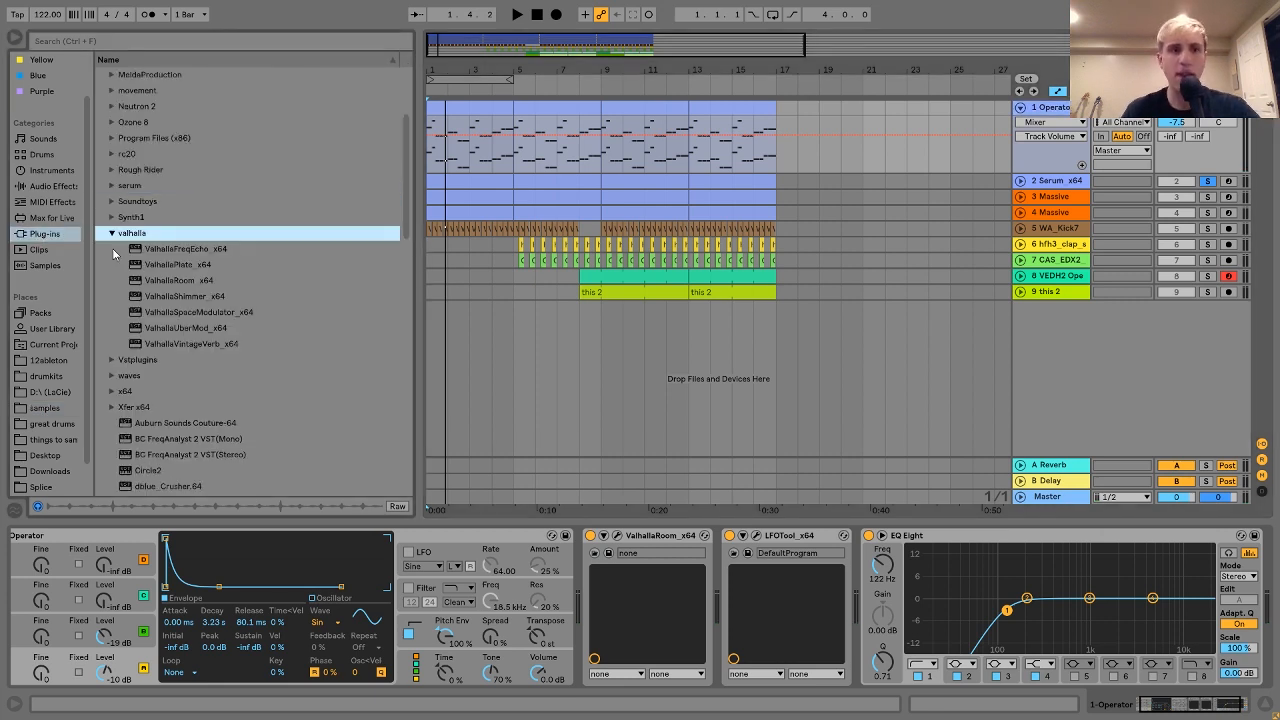
{"action": "left_click", "coordinate": [189, 343]}
{"action": "left_click_drag", "start_coordinate": [589, 405], "coordinate": [805, 456]}
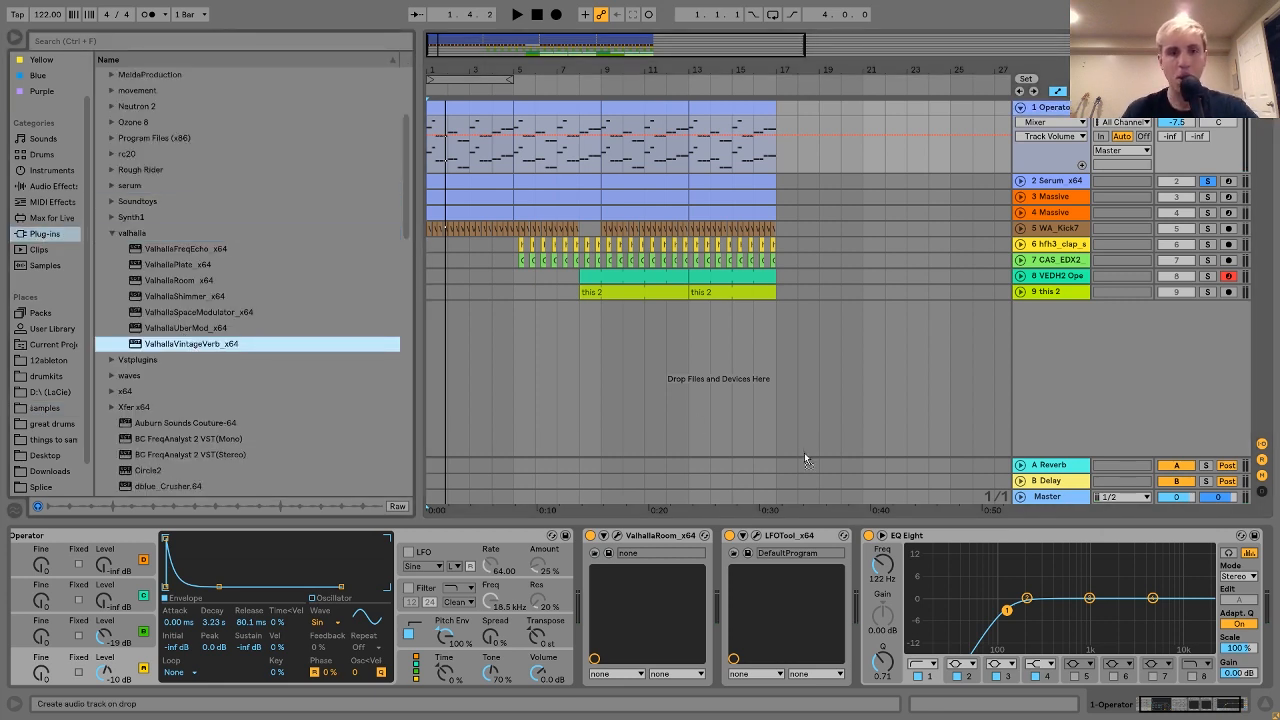
{"action": "left_click_drag", "start_coordinate": [438, 370], "coordinate": [245, 341]}
{"action": "left_click_drag", "start_coordinate": [441, 423], "coordinate": [716, 608]}
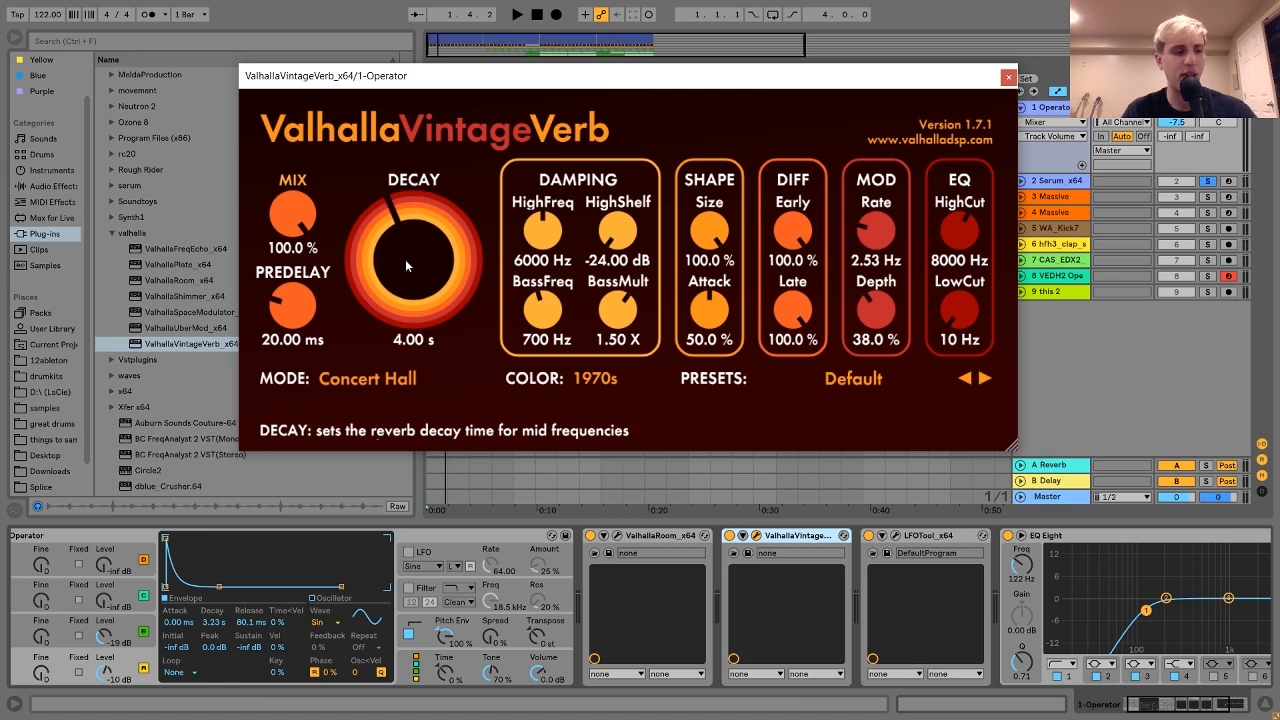
Set the ValhallaVintageVerb decay to 4.63 s and its mix to 0.0 %, and close the plug-in window.
{"action": "left_click_drag", "start_coordinate": [408, 255], "coordinate": [409, 249]}
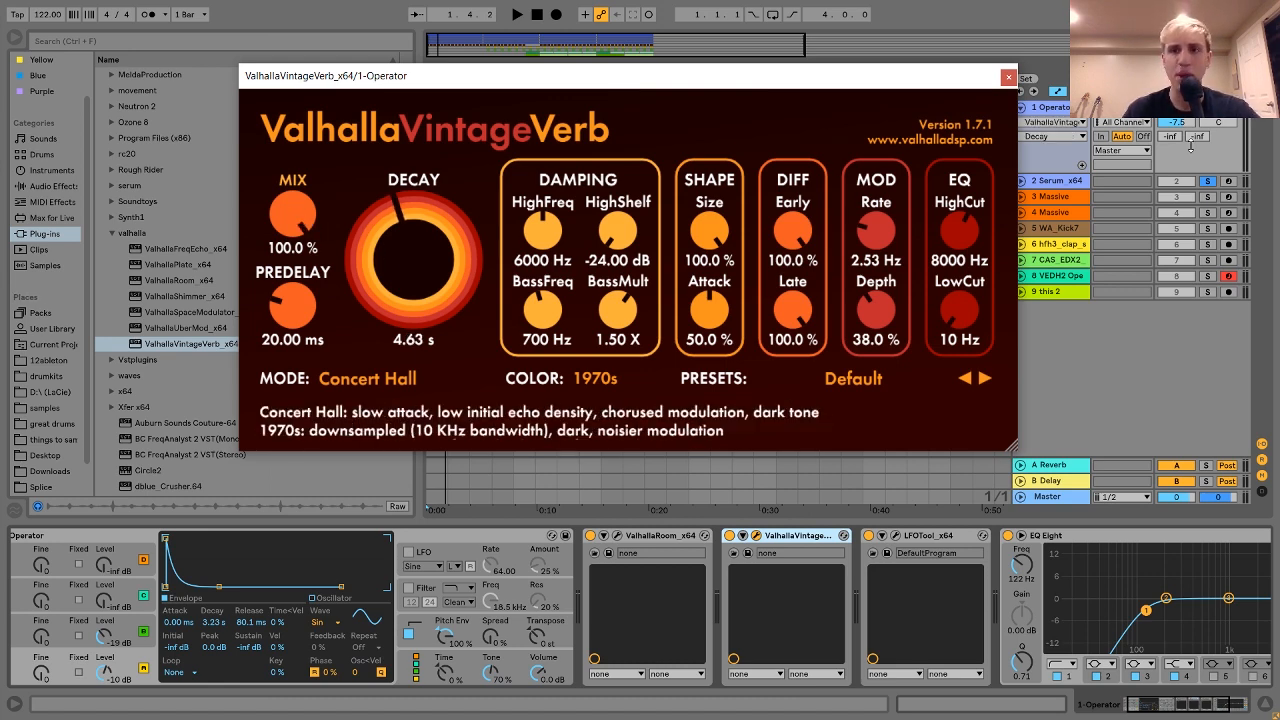
{"action": "left_click_drag", "start_coordinate": [292, 213], "coordinate": [271, 679]}
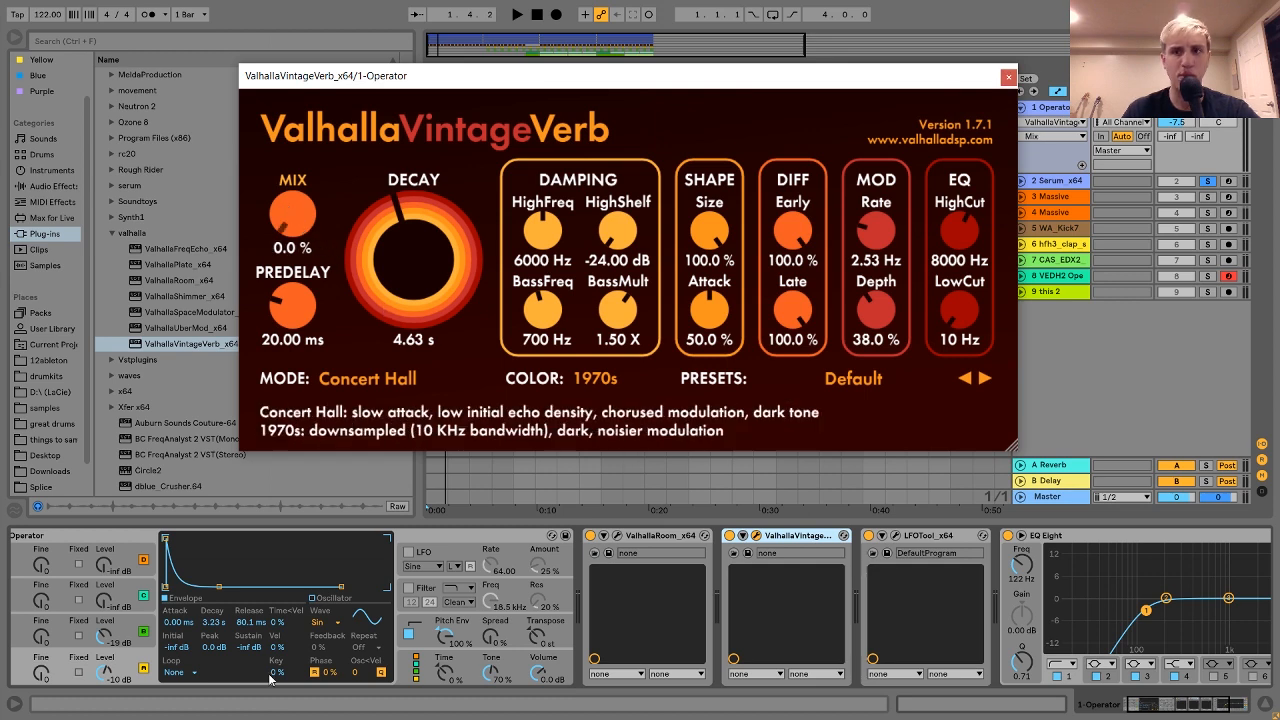
{"action": "left_click", "coordinate": [1008, 77]}
Draw a reverb mix automation ramp on the Operator track from 2.4 up to bar 3, and play it with Serum's solo off.
{"action": "left_click_drag", "start_coordinate": [460, 69], "coordinate": [602, 70]}
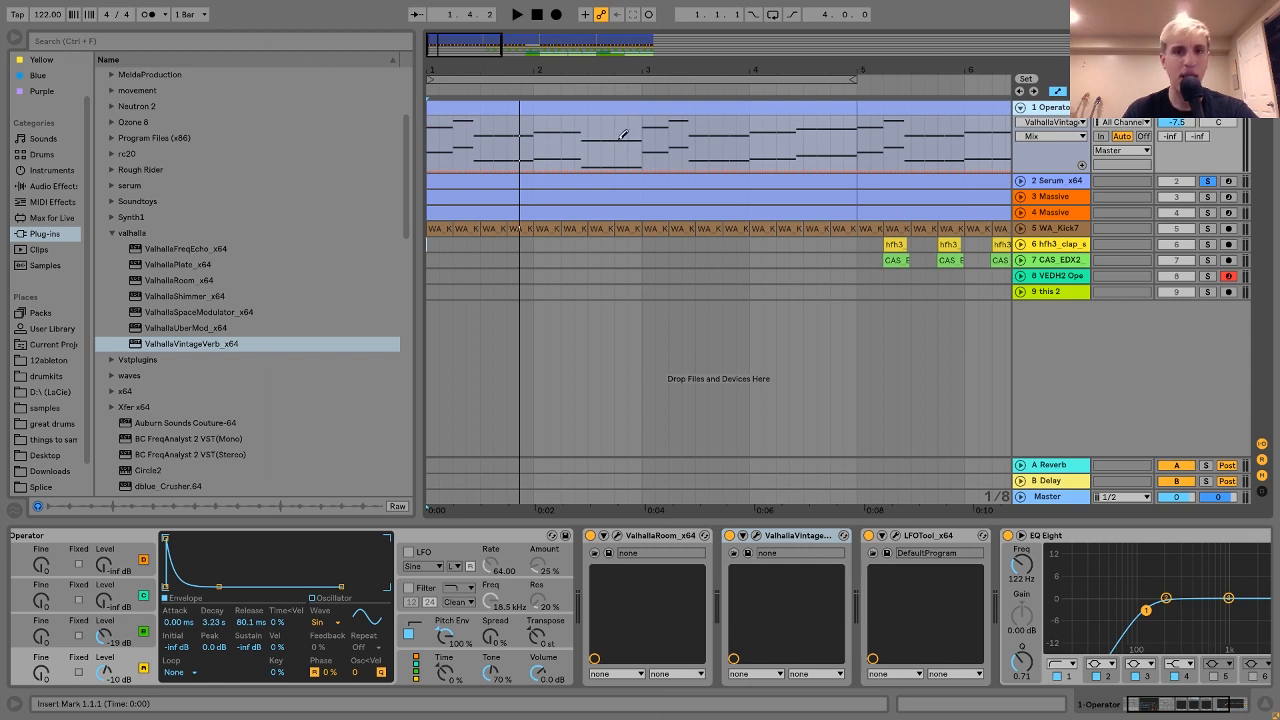
{"action": "left_click_drag", "start_coordinate": [623, 134], "coordinate": [638, 121]}
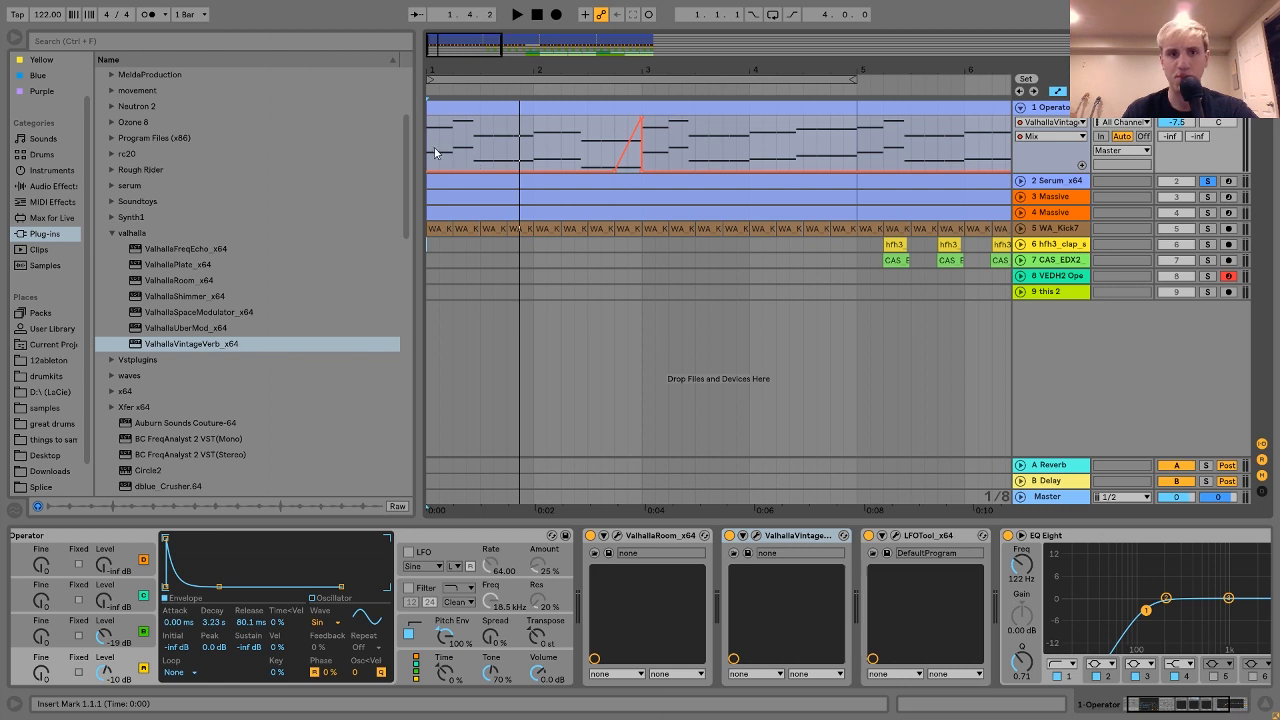
{"action": "left_click_drag", "start_coordinate": [435, 152], "coordinate": [590, 152]}
{"action": "left_click", "coordinate": [588, 152]}
{"action": "key", "text": "space"}
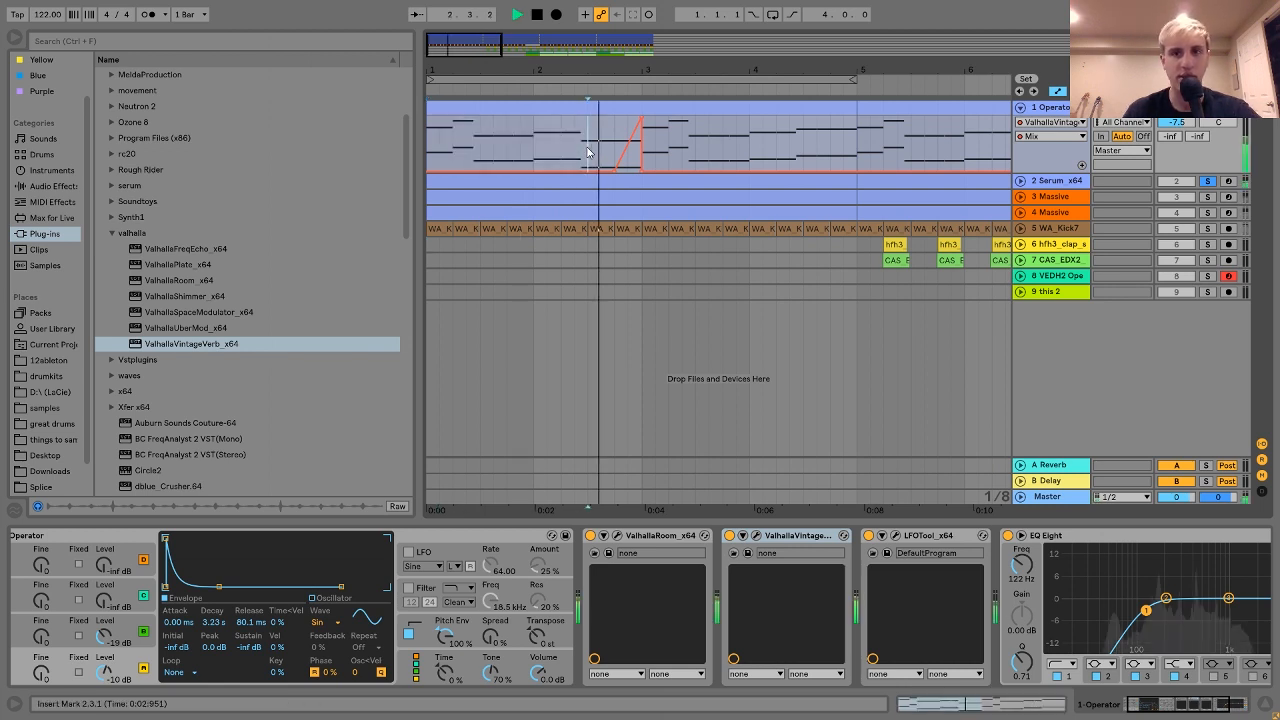
{"action": "left_click", "coordinate": [1207, 181]}
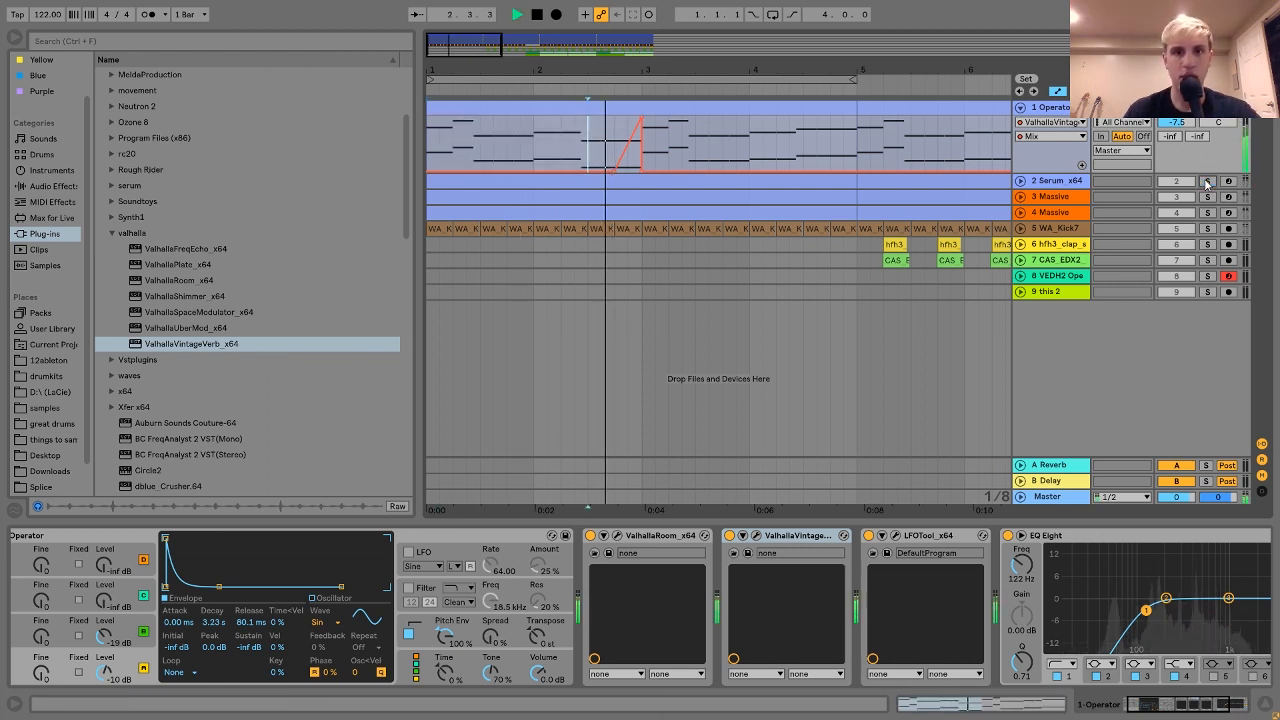
{"action": "key", "text": "space"}
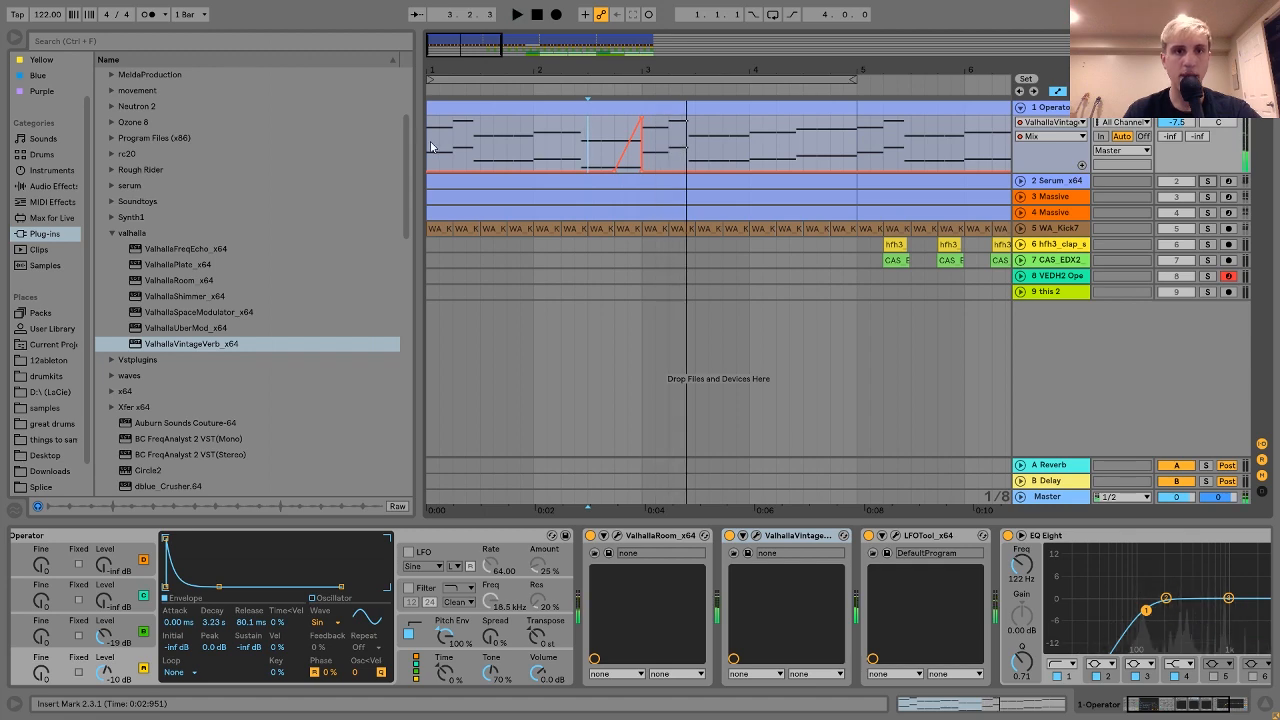
Duplicate bars 1 and 2 of the Operator track with their reverb mix automation onto bars 3 and 4, and recheck the ValhallaVintageVerb settings.
{"action": "left_click_drag", "start_coordinate": [430, 147], "coordinate": [642, 152]}
{"action": "key", "text": "ctrl+d"}
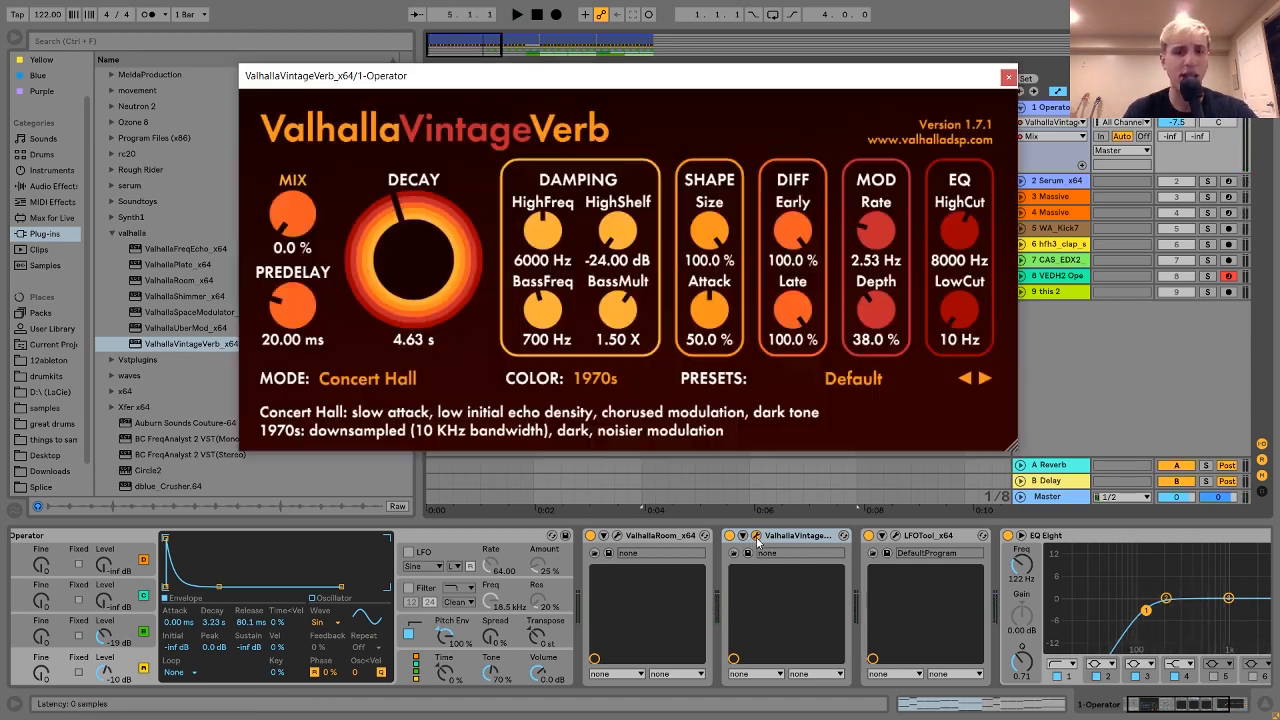
{"action": "left_click", "coordinate": [757, 535]}
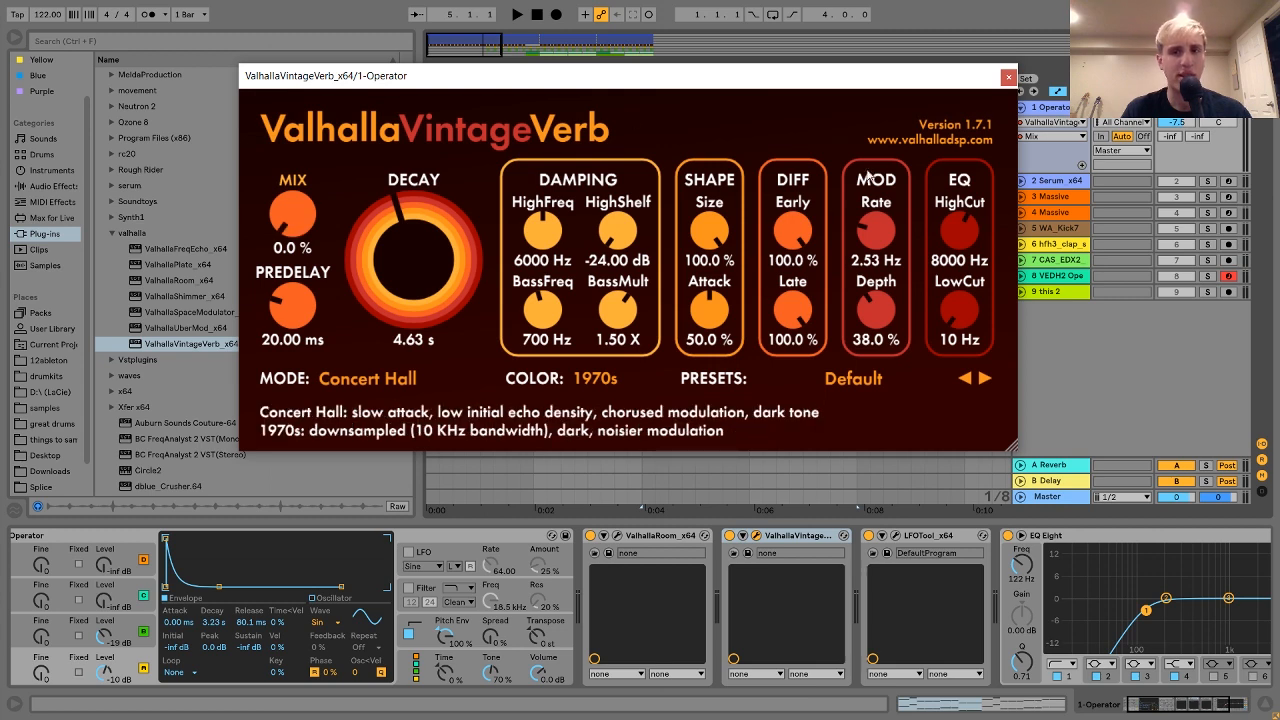
{"action": "left_click", "coordinate": [1008, 78]}
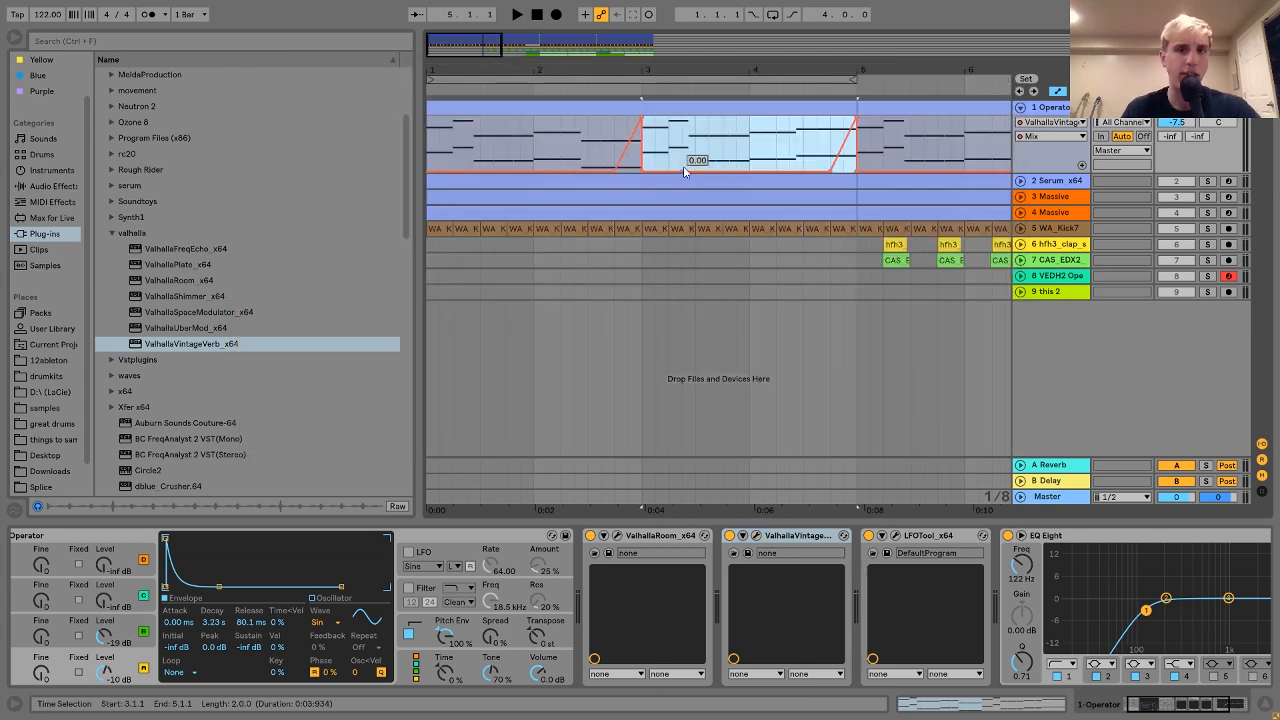
Draw a second reverb mix ramp on the Operator track, rising from 2.2 to just before 2.3 and dropping back to zero.
{"action": "left_click", "coordinate": [616, 138]}
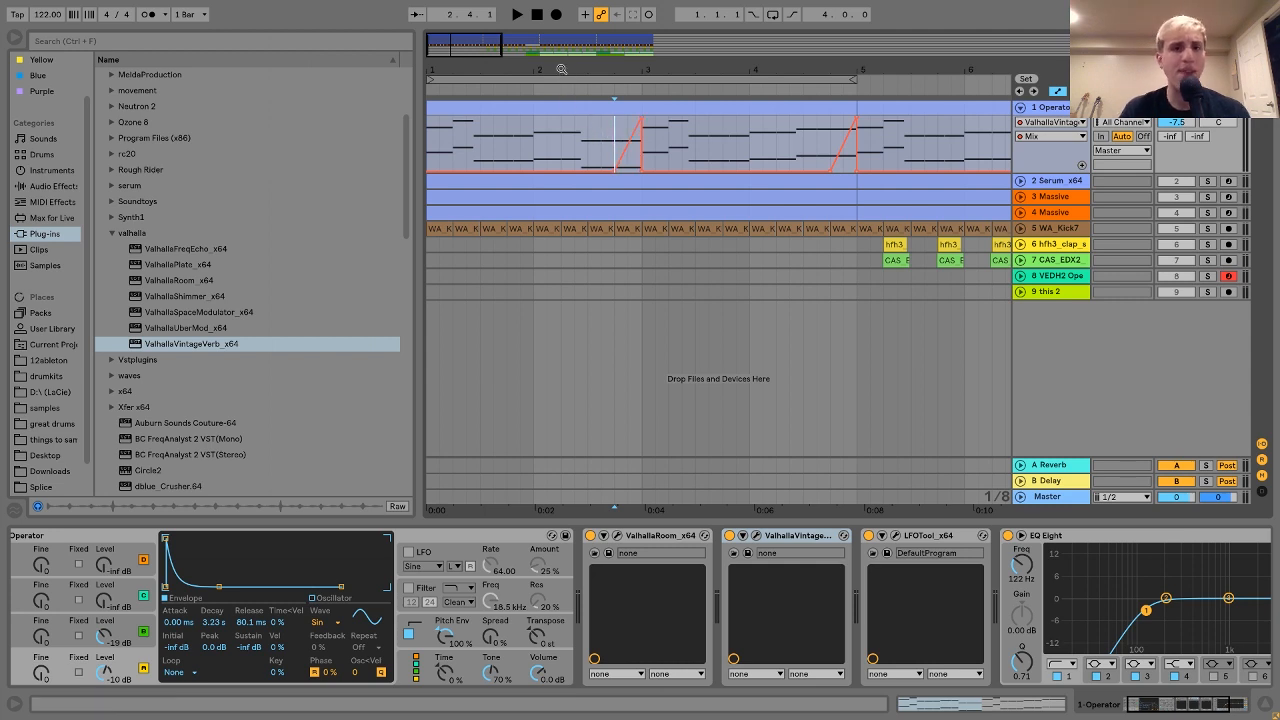
{"action": "mouse_move", "coordinate": [561, 69]}
{"action": "left_mouse_down"}
{"action": "mouse_move", "coordinate": [592, 145]}
{"action": "mouse_move", "coordinate": [581, 137]}
{"action": "mouse_move", "coordinate": [589, 102]}
{"action": "mouse_move", "coordinate": [670, 112]}
{"action": "mouse_move", "coordinate": [573, 121]}
{"action": "left_mouse_up"}
{"action": "key", "text": "b"}
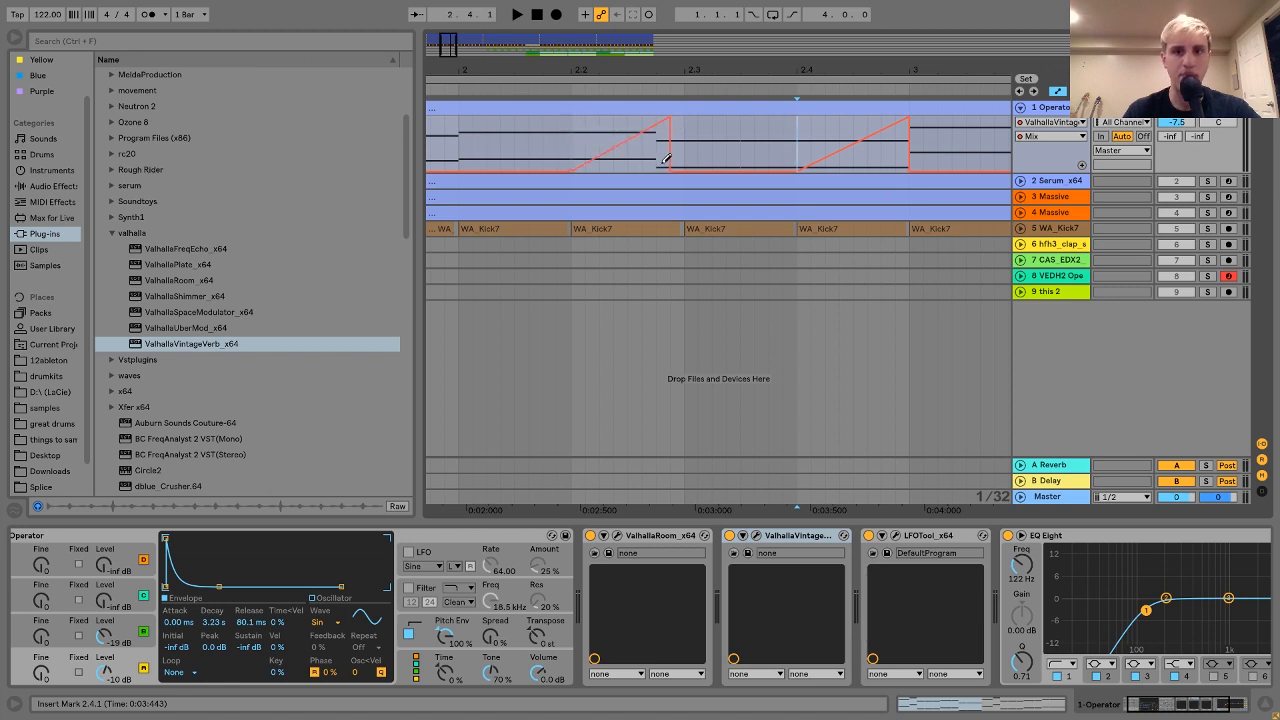
Remove the reverb mix automation ramp between 2.2 and 2.3 on the Operator track, and play the passage around bar 3.
{"action": "mouse_move", "coordinate": [666, 158]}
{"action": "left_mouse_down"}
{"action": "mouse_move", "coordinate": [667, 191]}
{"action": "mouse_move", "coordinate": [577, 168]}
{"action": "left_mouse_up"}
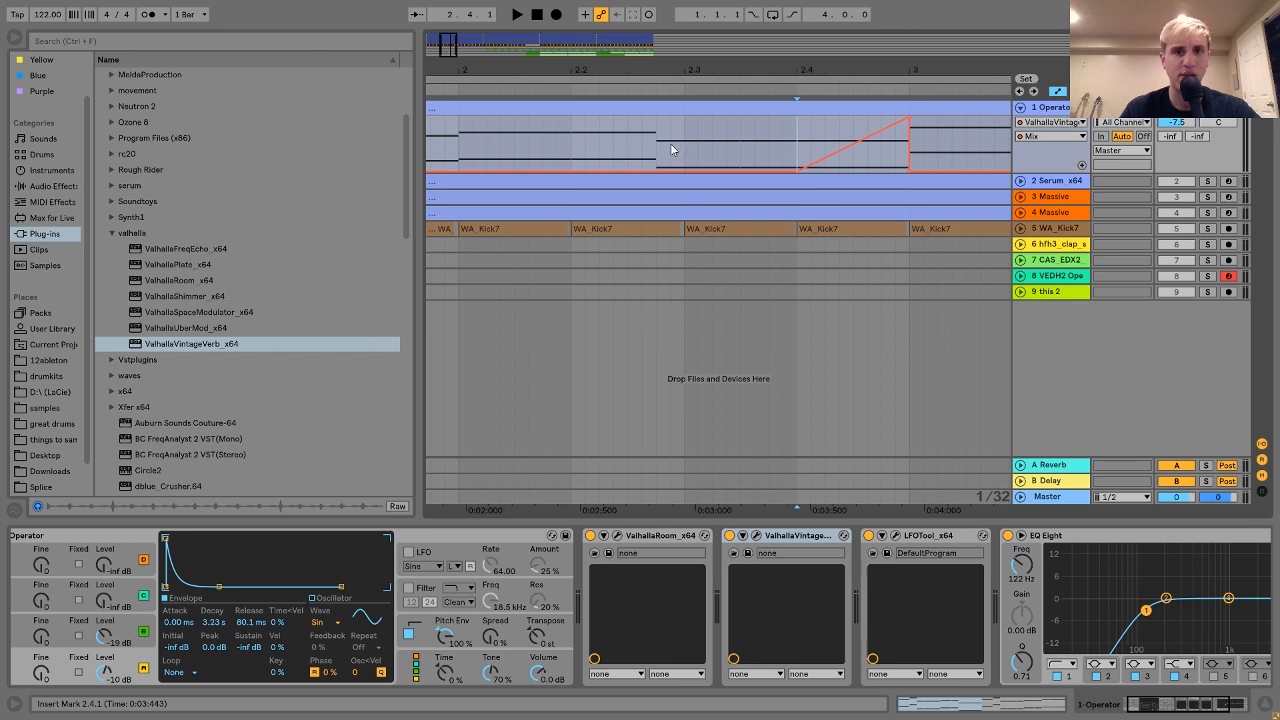
{"action": "key", "text": "space"}
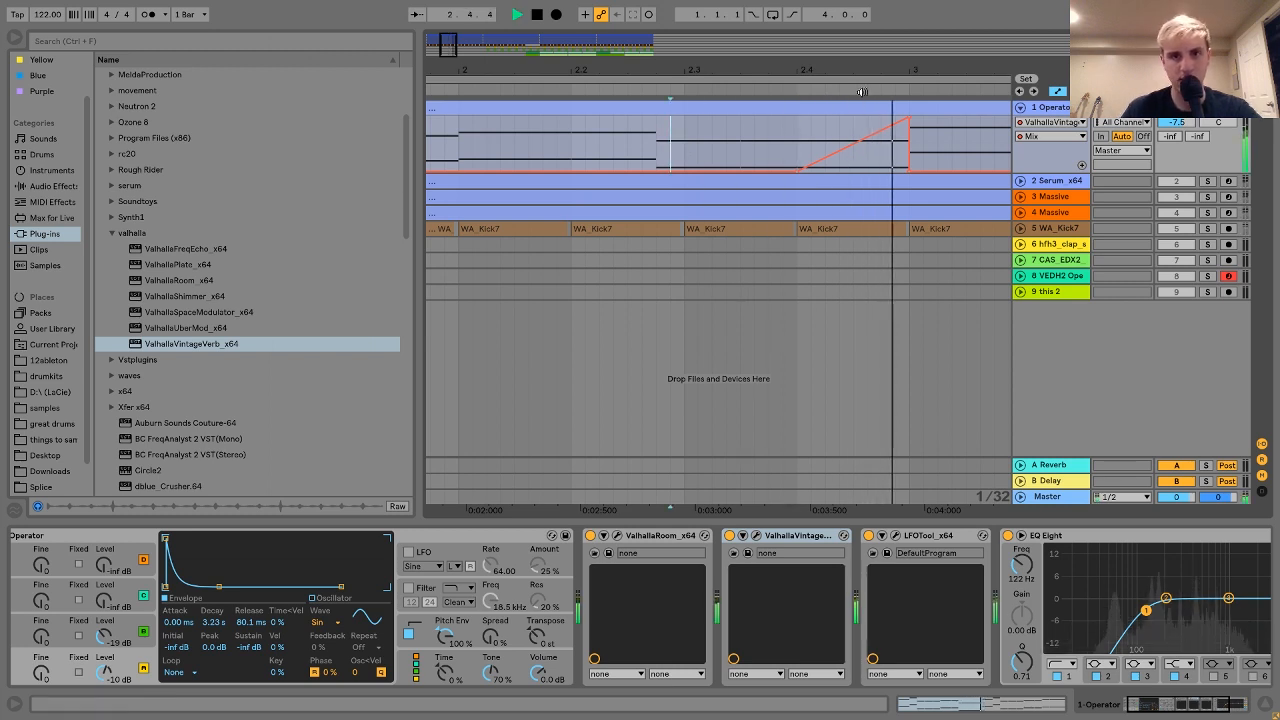
{"action": "key", "text": "space"}
Duplicate bars 1 to 4 of the Operator track with their reverb mix automation three times, filling the arrangement up to bar 17.
{"action": "left_click_drag", "start_coordinate": [845, 71], "coordinate": [840, 20]}
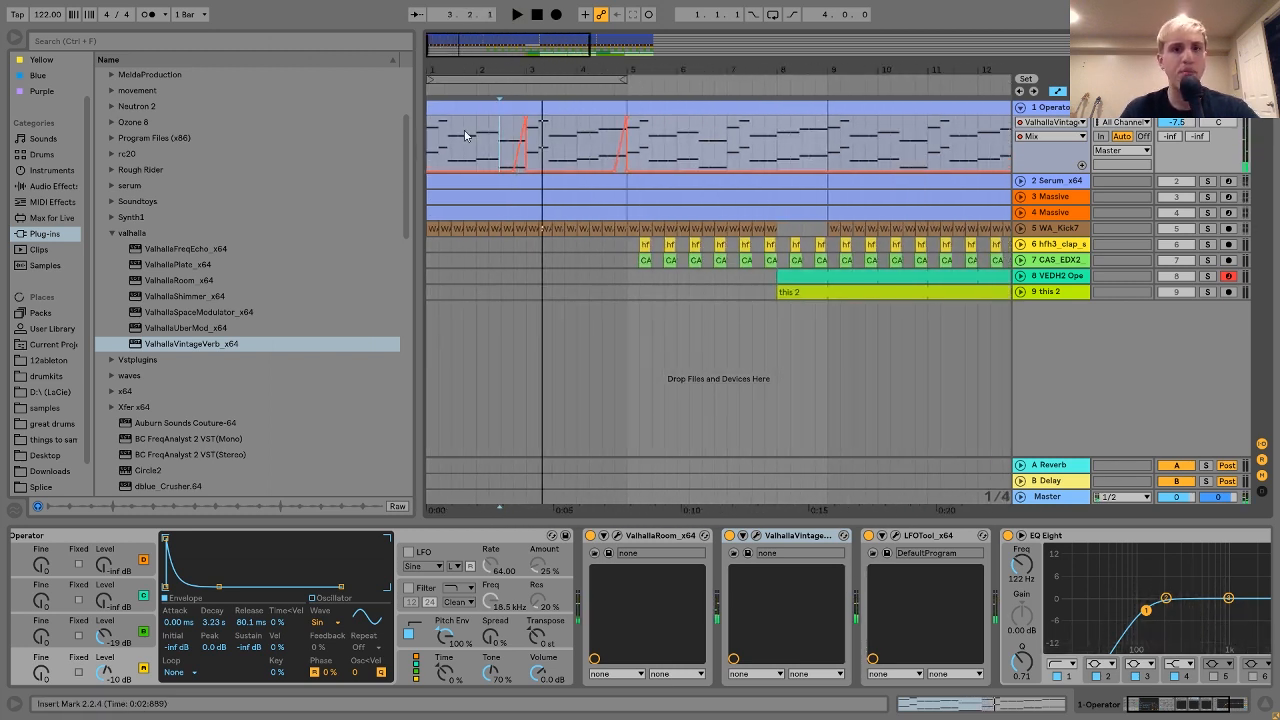
{"action": "left_click_drag", "start_coordinate": [432, 145], "coordinate": [627, 145]}
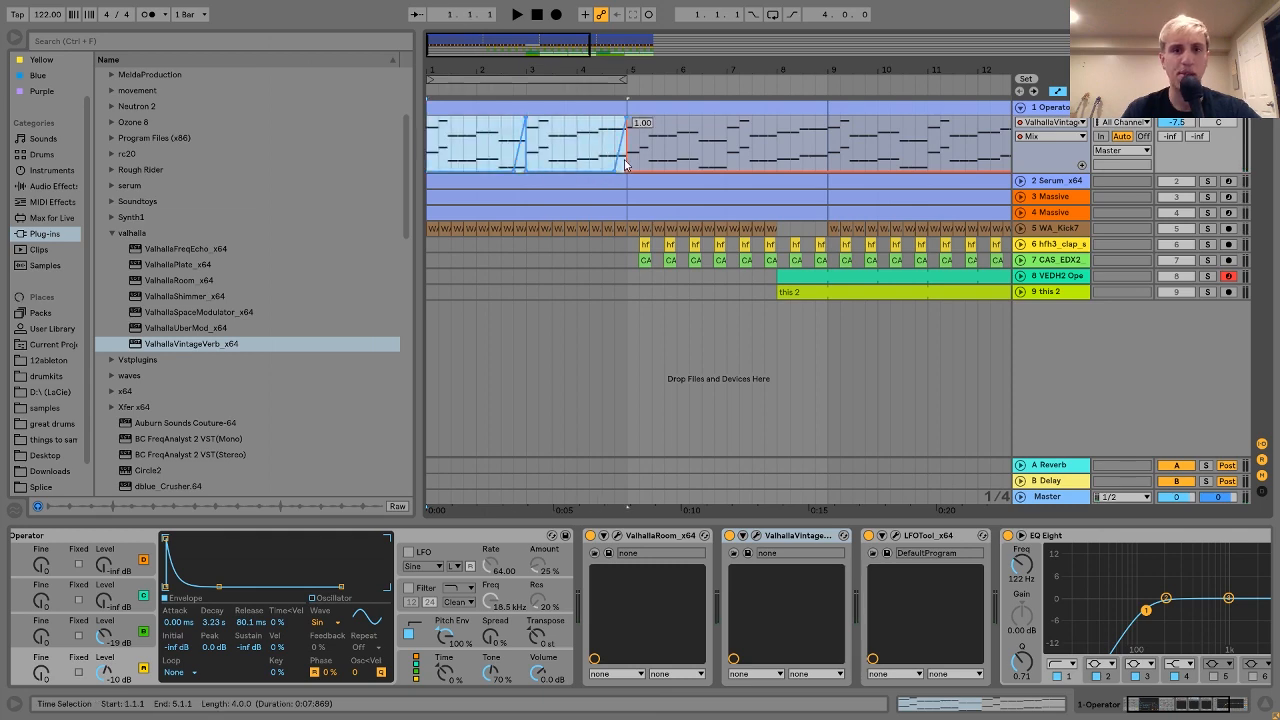
{"action": "key", "text": "ctrl+d"}
{"action": "key", "text": "ctrl+d"}
{"action": "key", "text": "ctrl+d"}
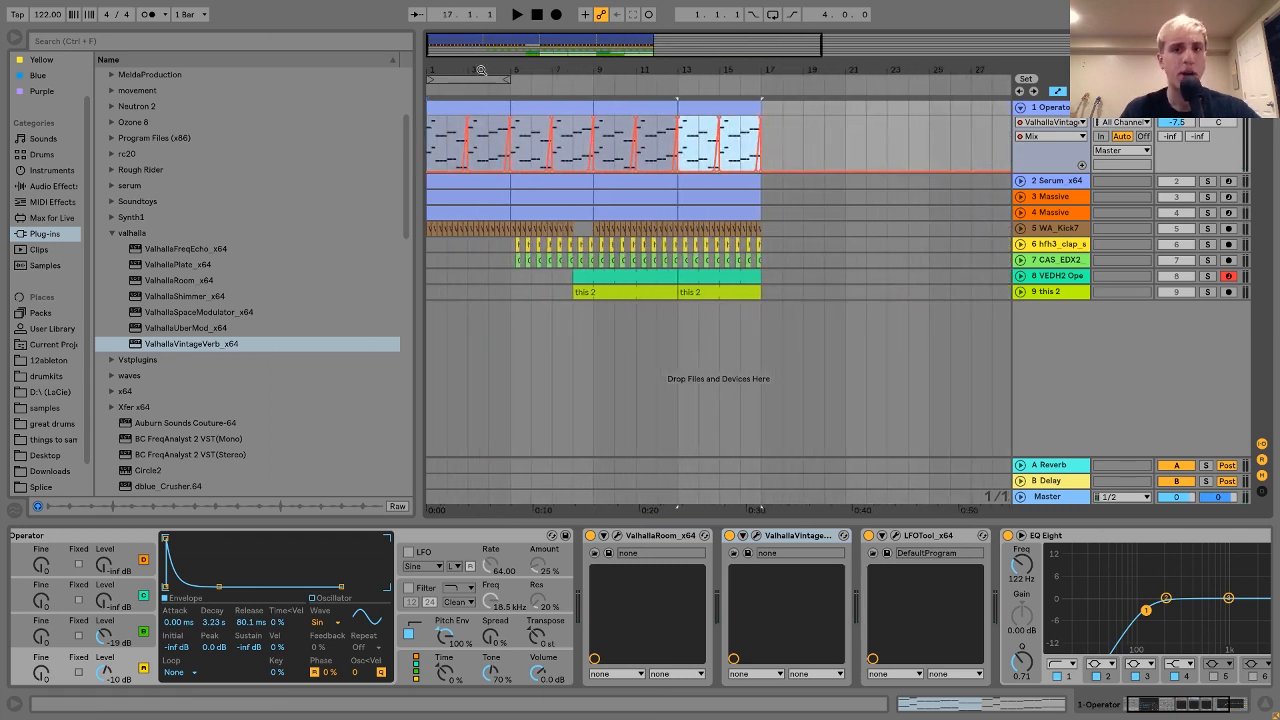
Copy ValhallaVintageVerb from the Operator track onto the Serum track, placing it between ValhallaRoom and LFOTool.
{"action": "left_click", "coordinate": [476, 145]}
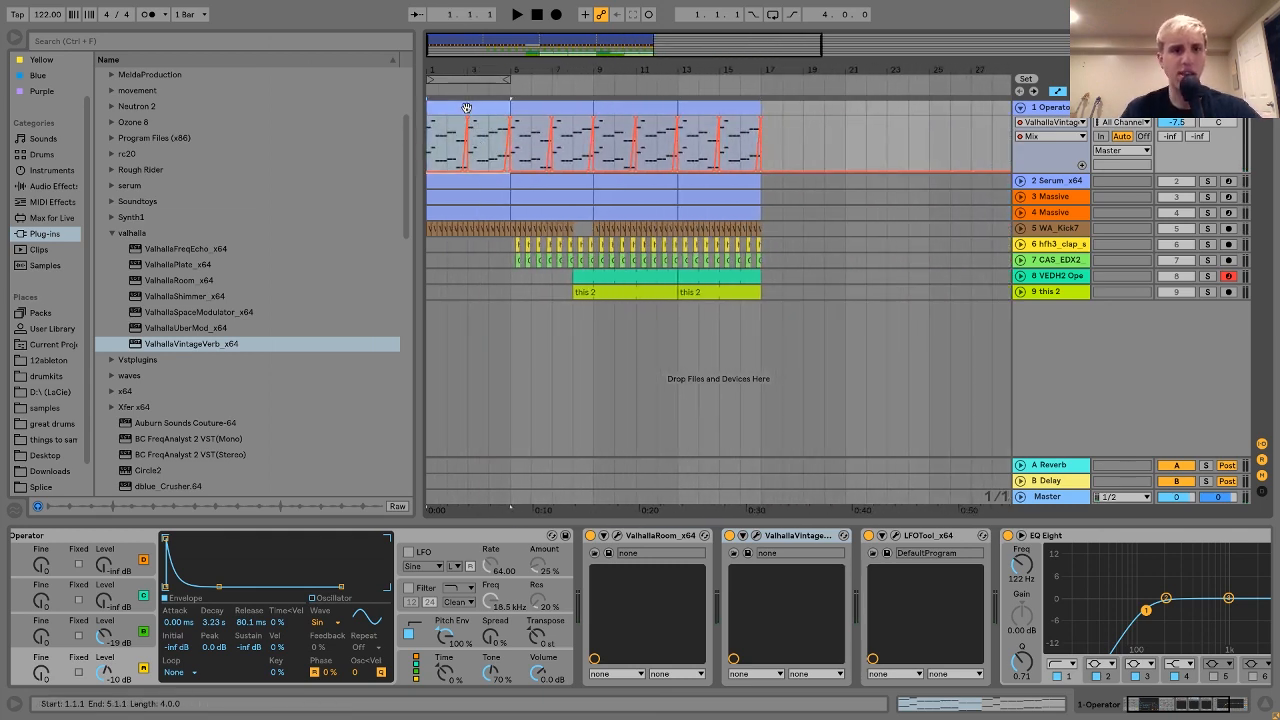
{"action": "left_click", "coordinate": [795, 540]}
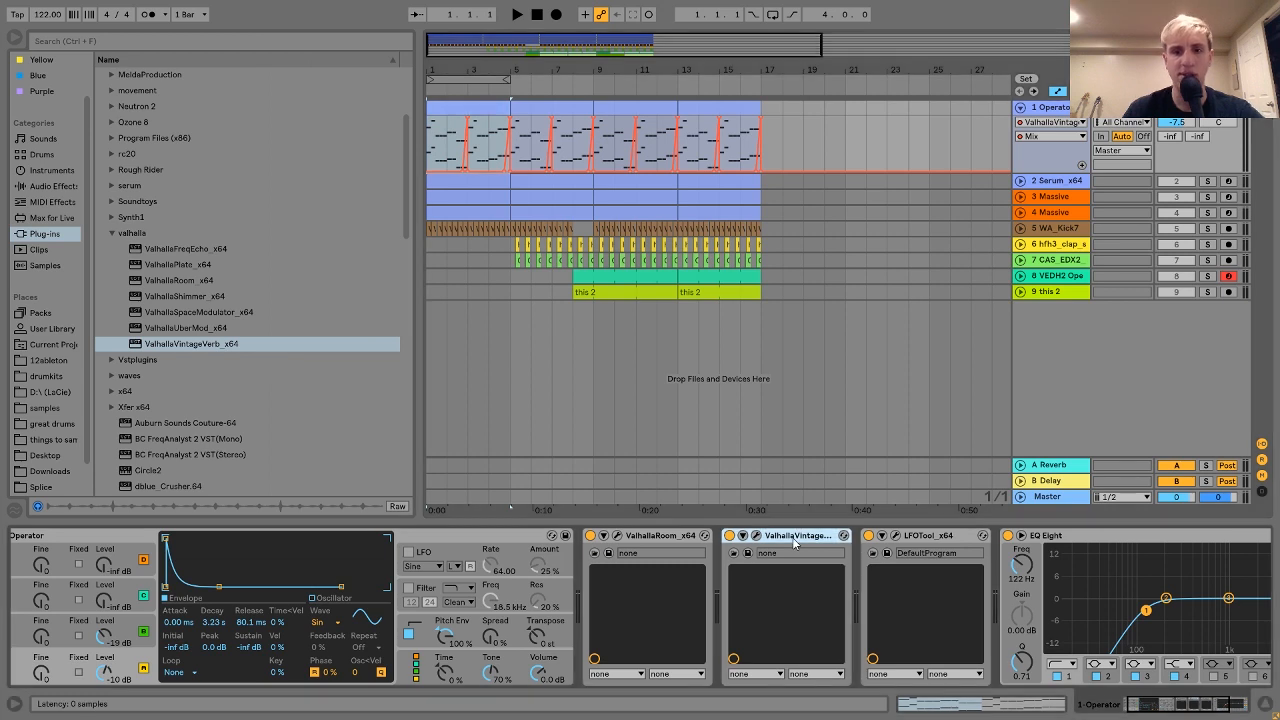
{"action": "left_click", "coordinate": [884, 180]}
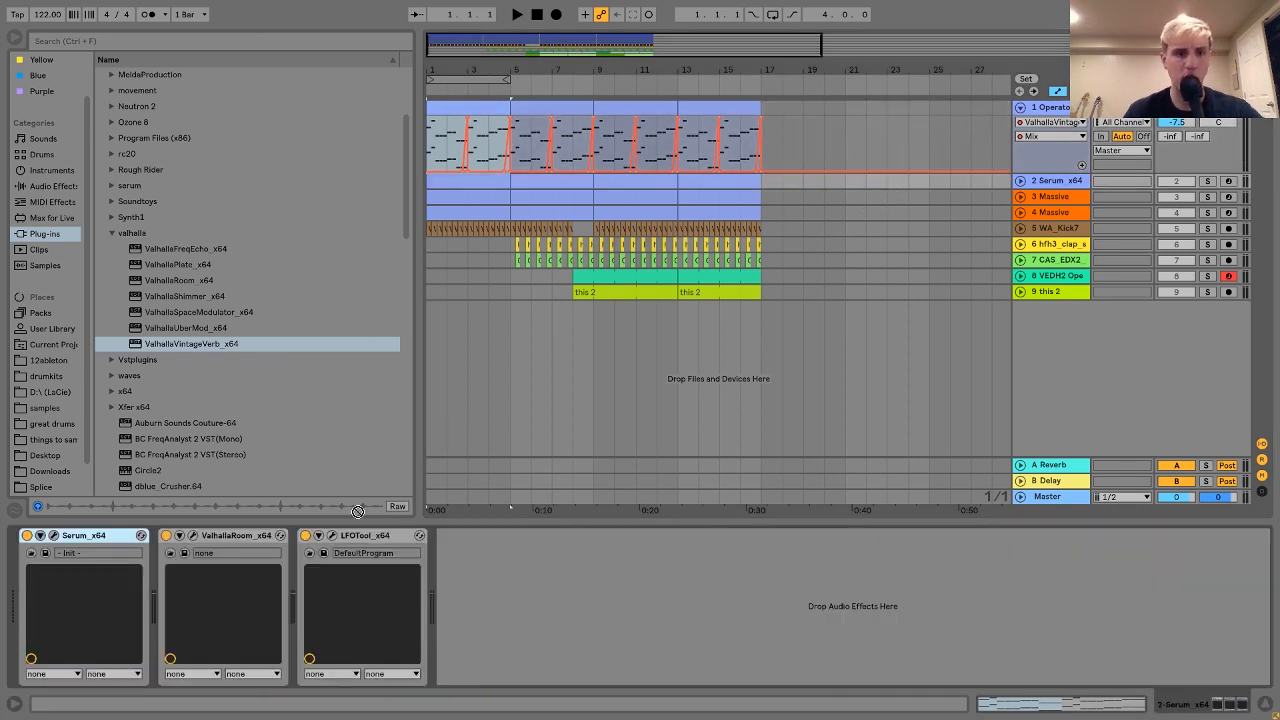
{"action": "left_click_drag", "start_coordinate": [314, 577], "coordinate": [316, 580]}
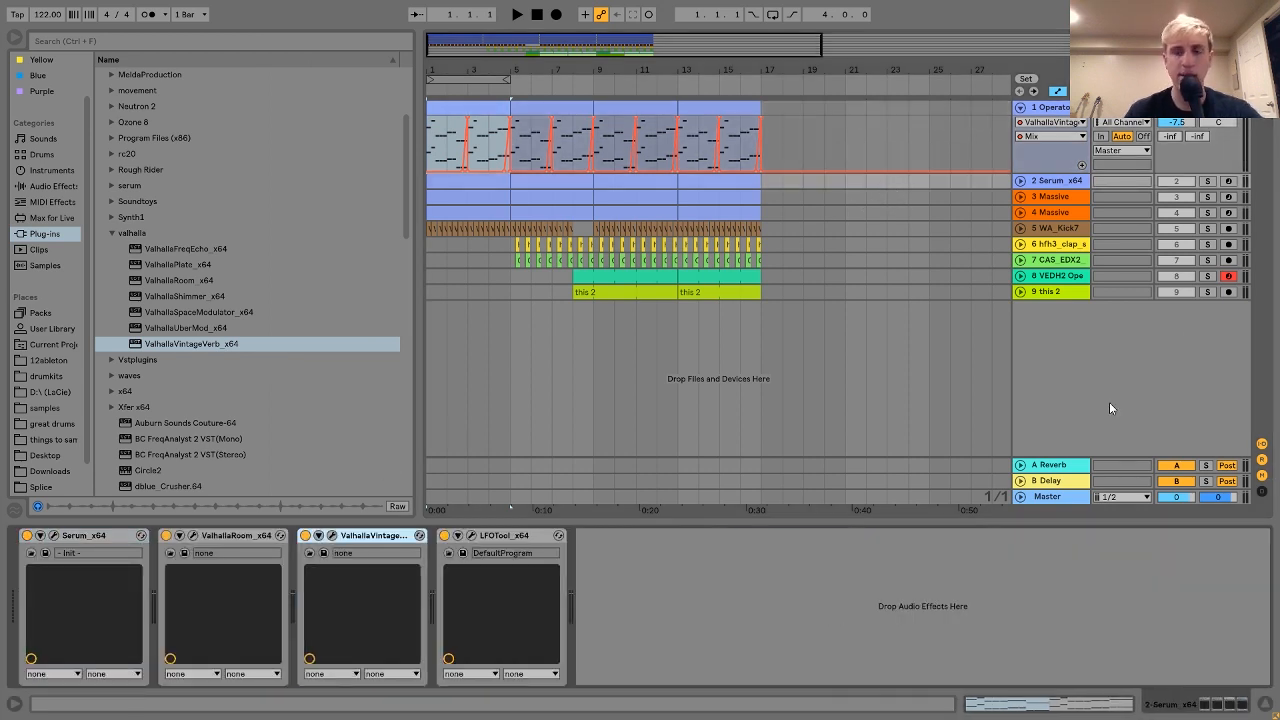
Play the arrangement from 2.1.1 to check the Serum track's reverb, soloing Serum first and returning to the full mix.
{"action": "left_click", "coordinate": [1207, 180]}
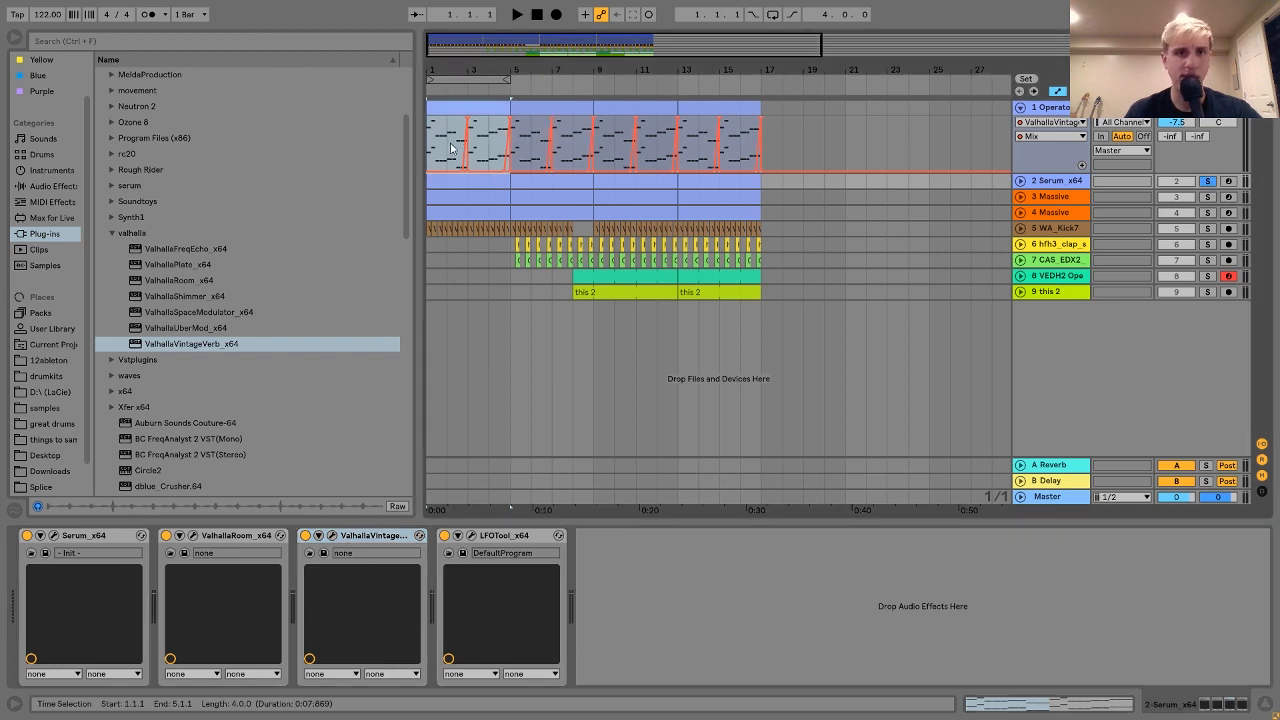
{"action": "left_click", "coordinate": [451, 148]}
{"action": "key", "text": "space"}
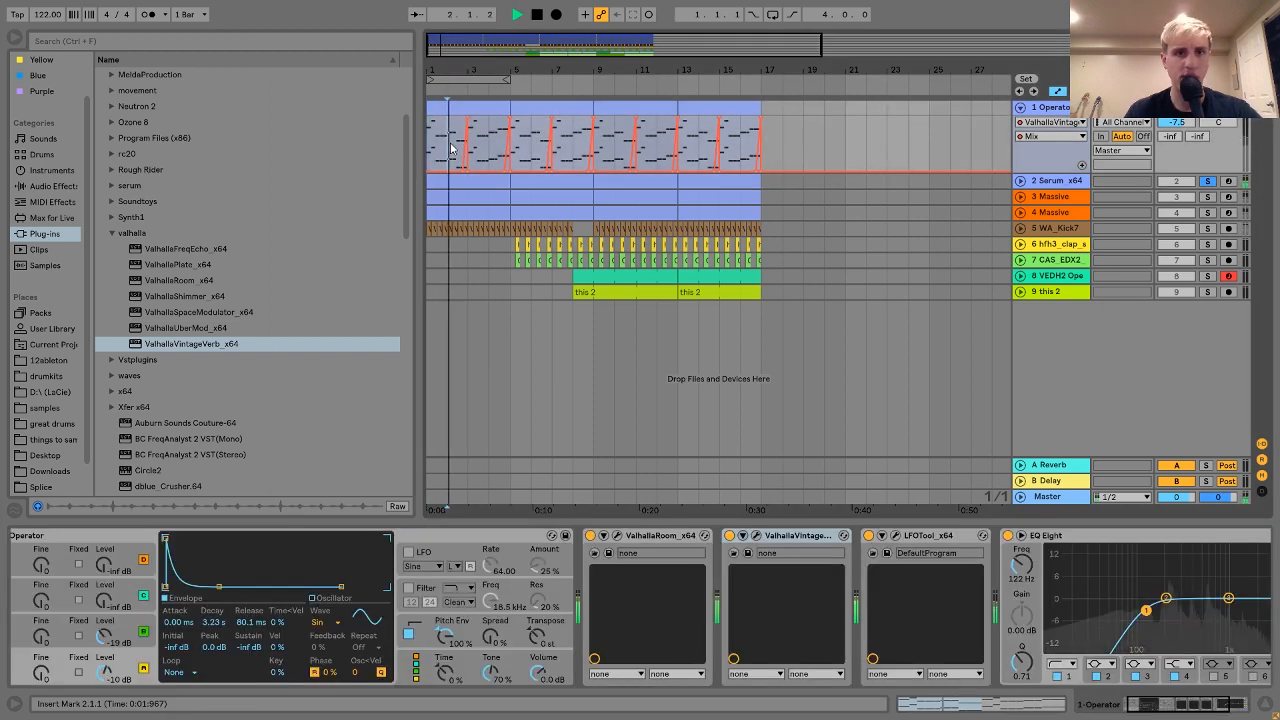
{"action": "left_click", "coordinate": [1062, 181]}
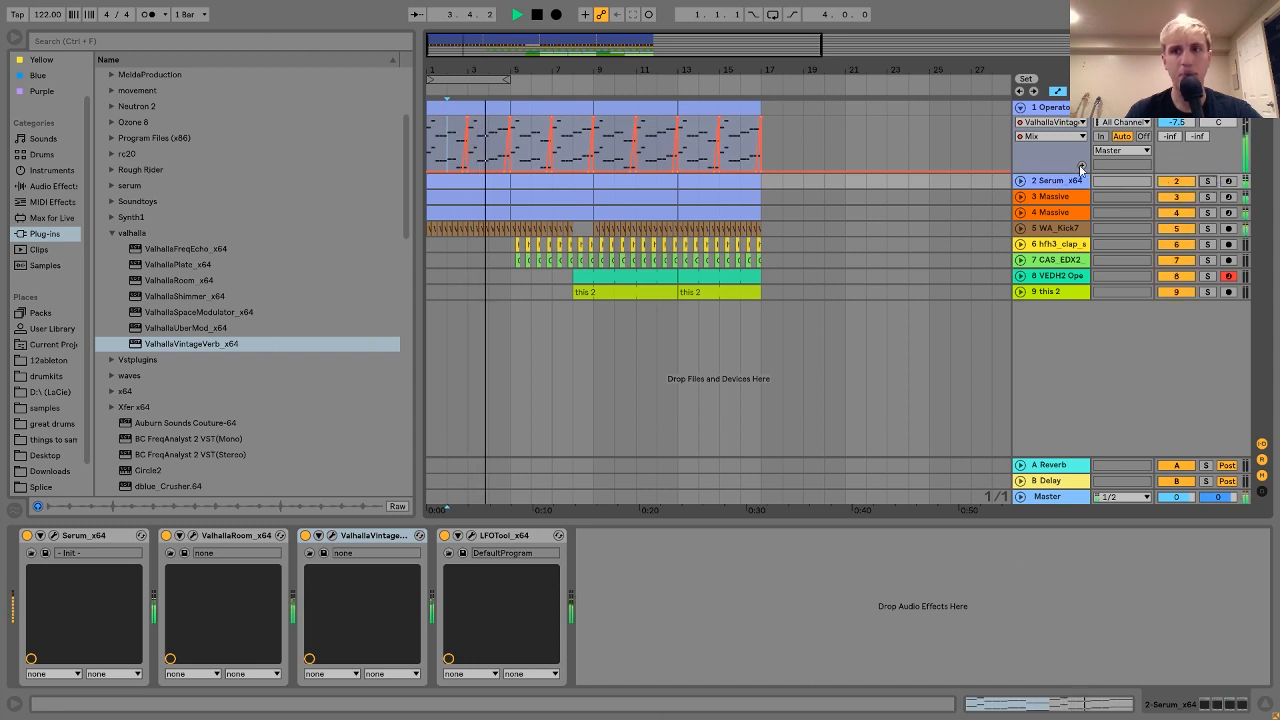
Loop bars 9 to 17 during playback, fold the Operator track's automation lane, and stop playback.
{"action": "left_click", "coordinate": [624, 107]}
{"action": "left_click", "coordinate": [727, 107]}
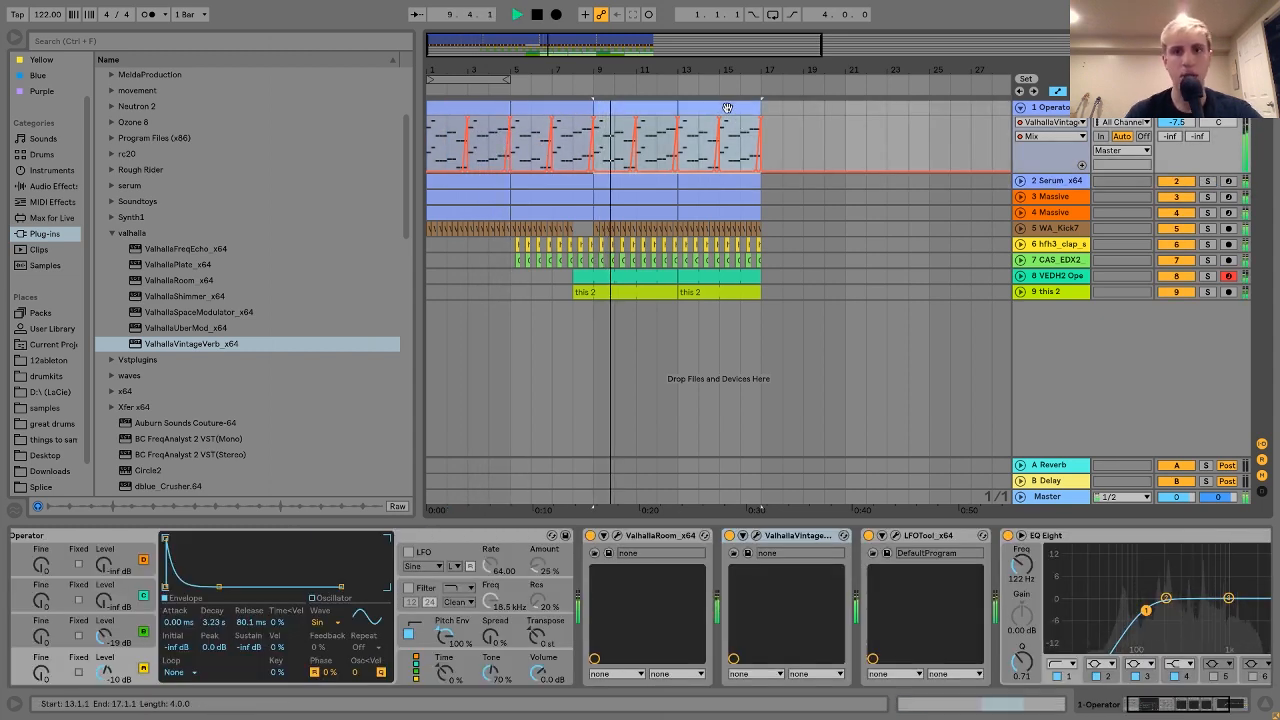
{"action": "key", "text": "ctrl+l"}
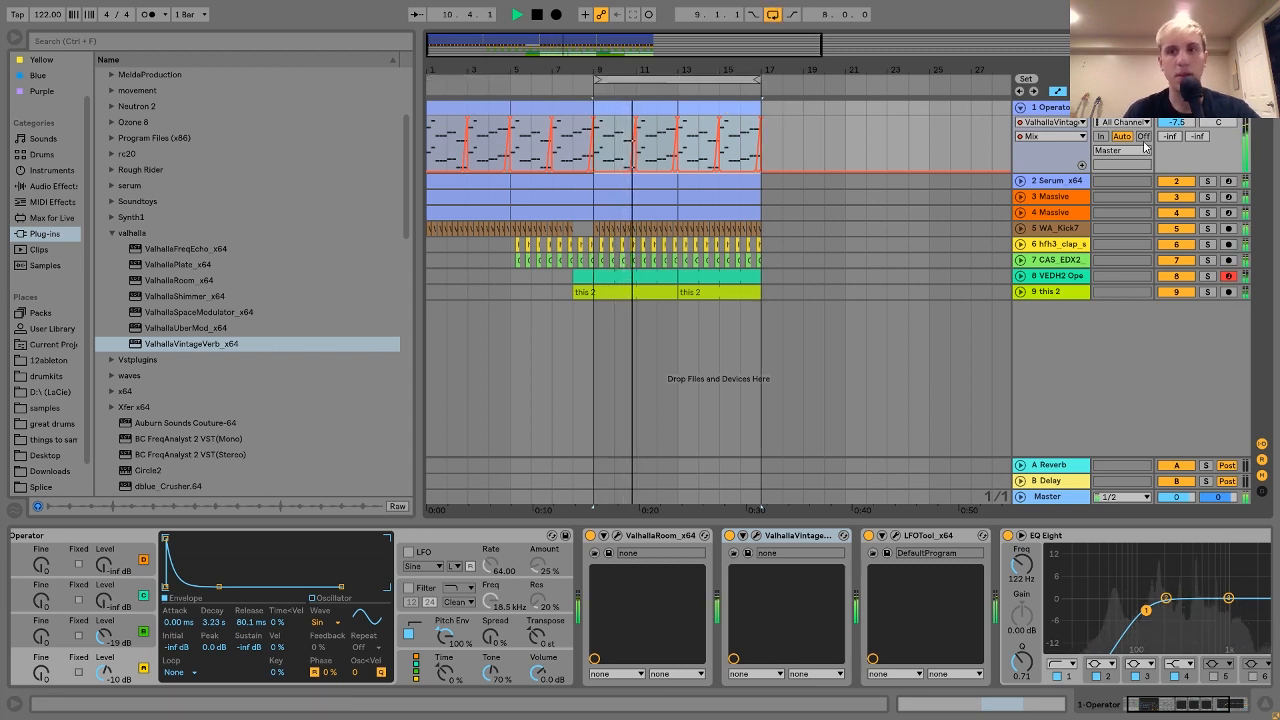
{"action": "left_click", "coordinate": [1020, 107]}
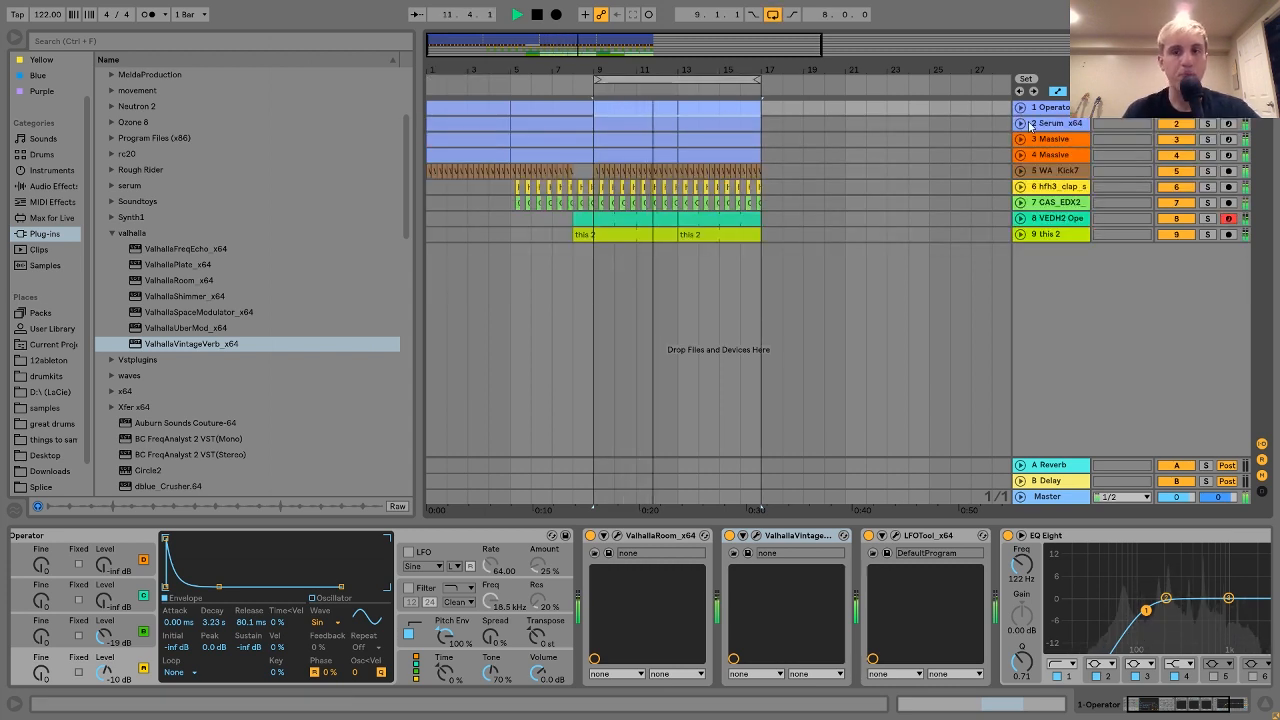
{"action": "key", "text": "space"}
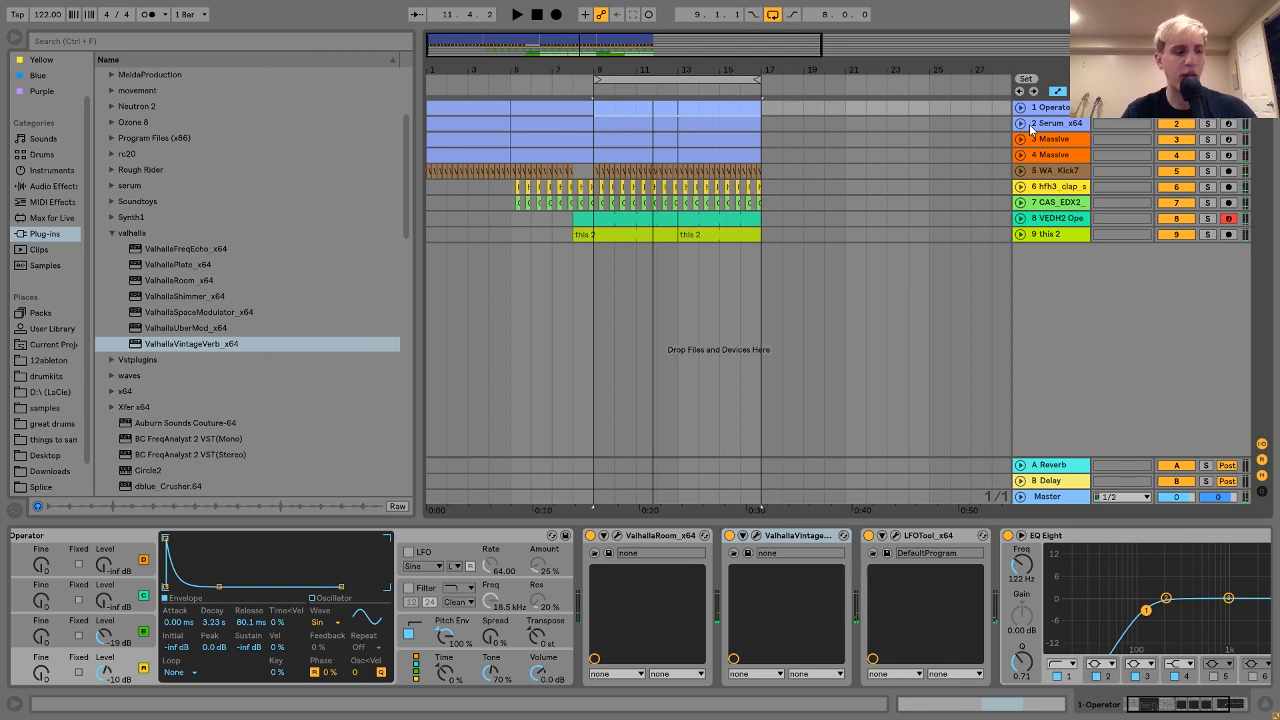